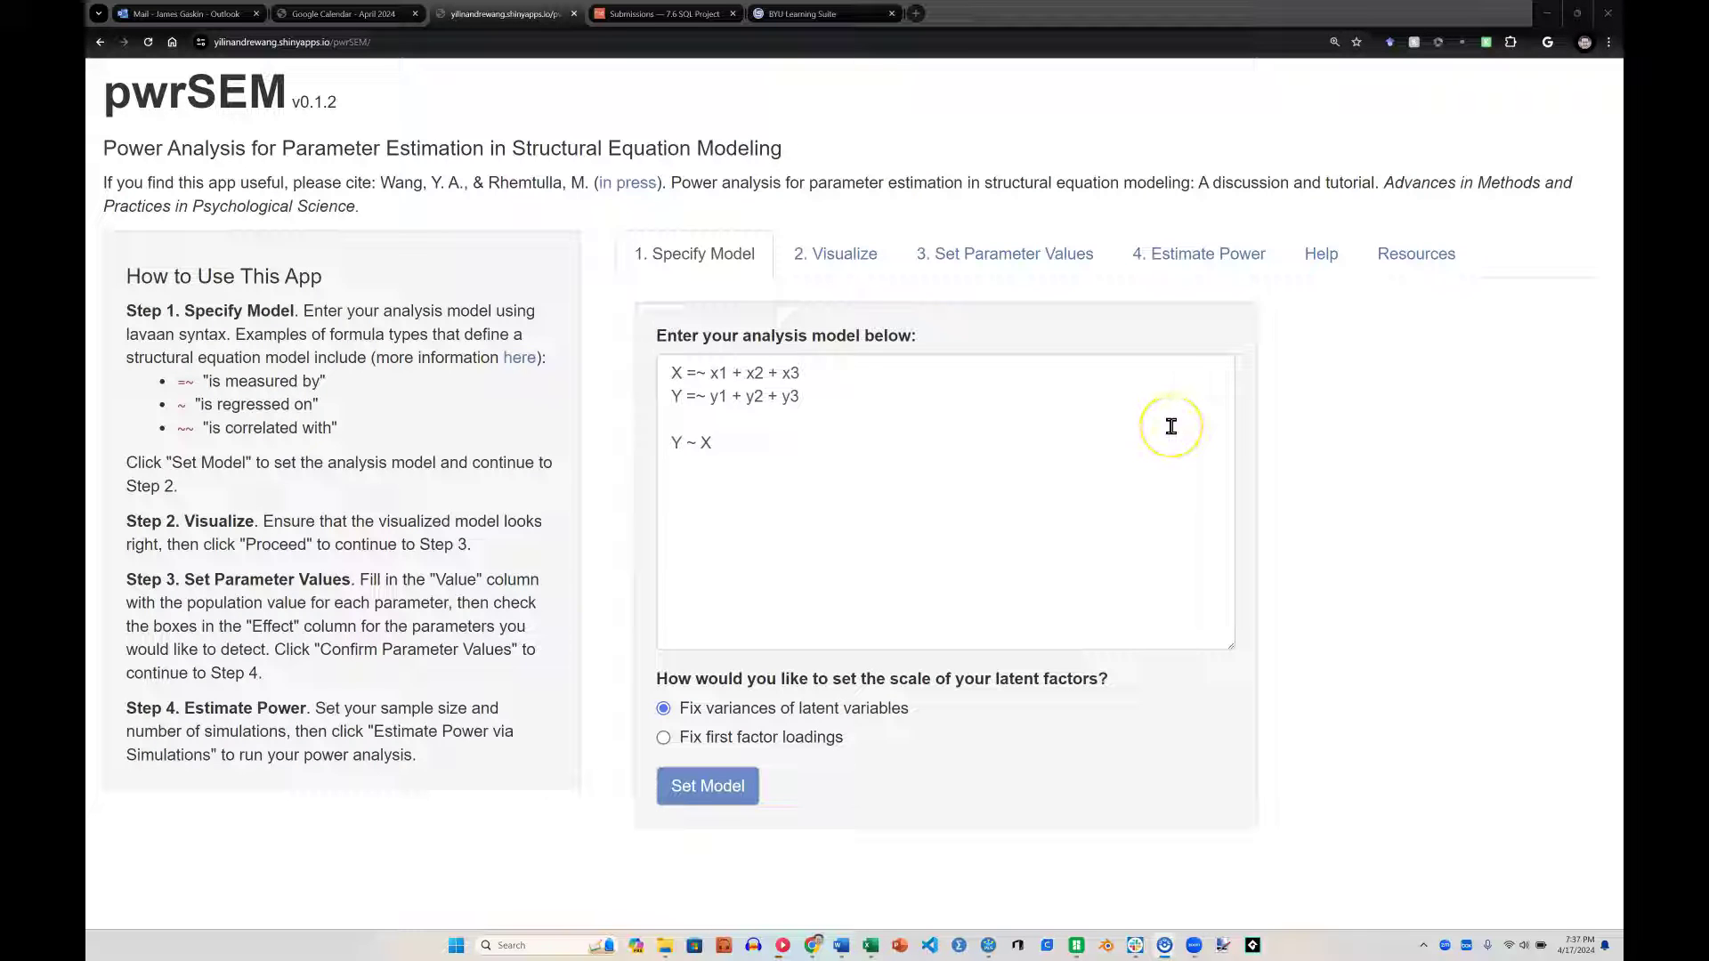
# Set the default X and Y model with fixed latent variances as the analysis model, and proceed past its diagram to the parameter values.
pyautogui.moveTo(381, 182); pyautogui.dragTo(625, 182)
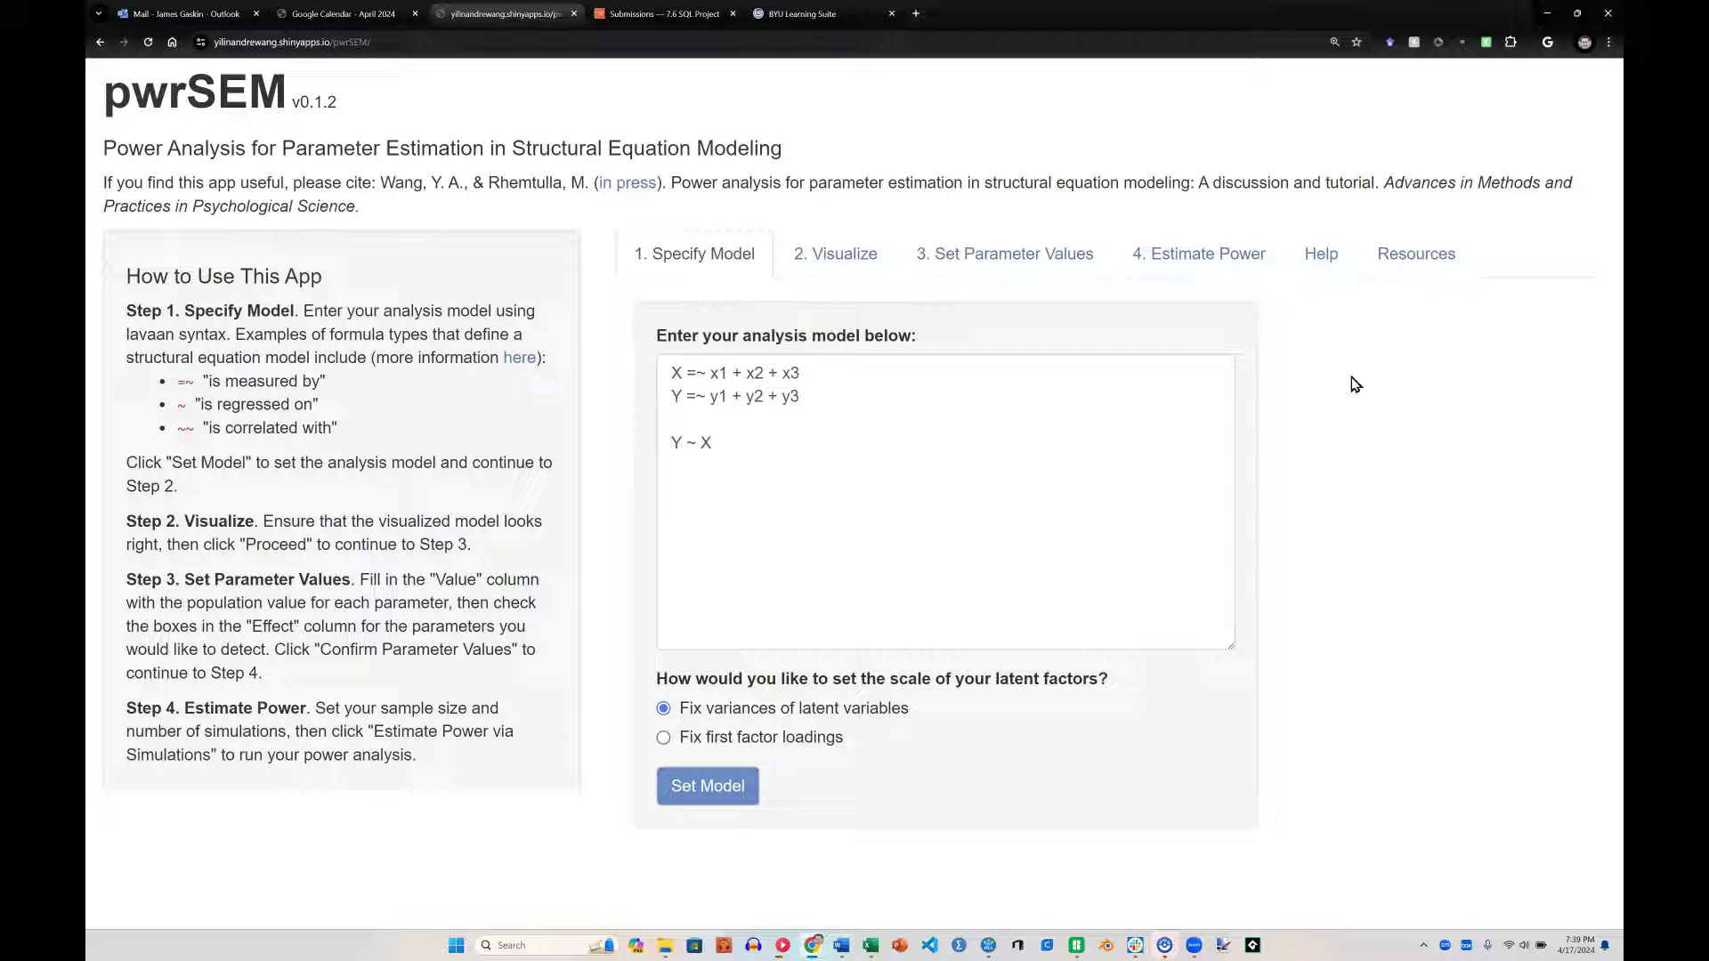
pyautogui.click(673, 381)
pyautogui.doubleClick(676, 396)
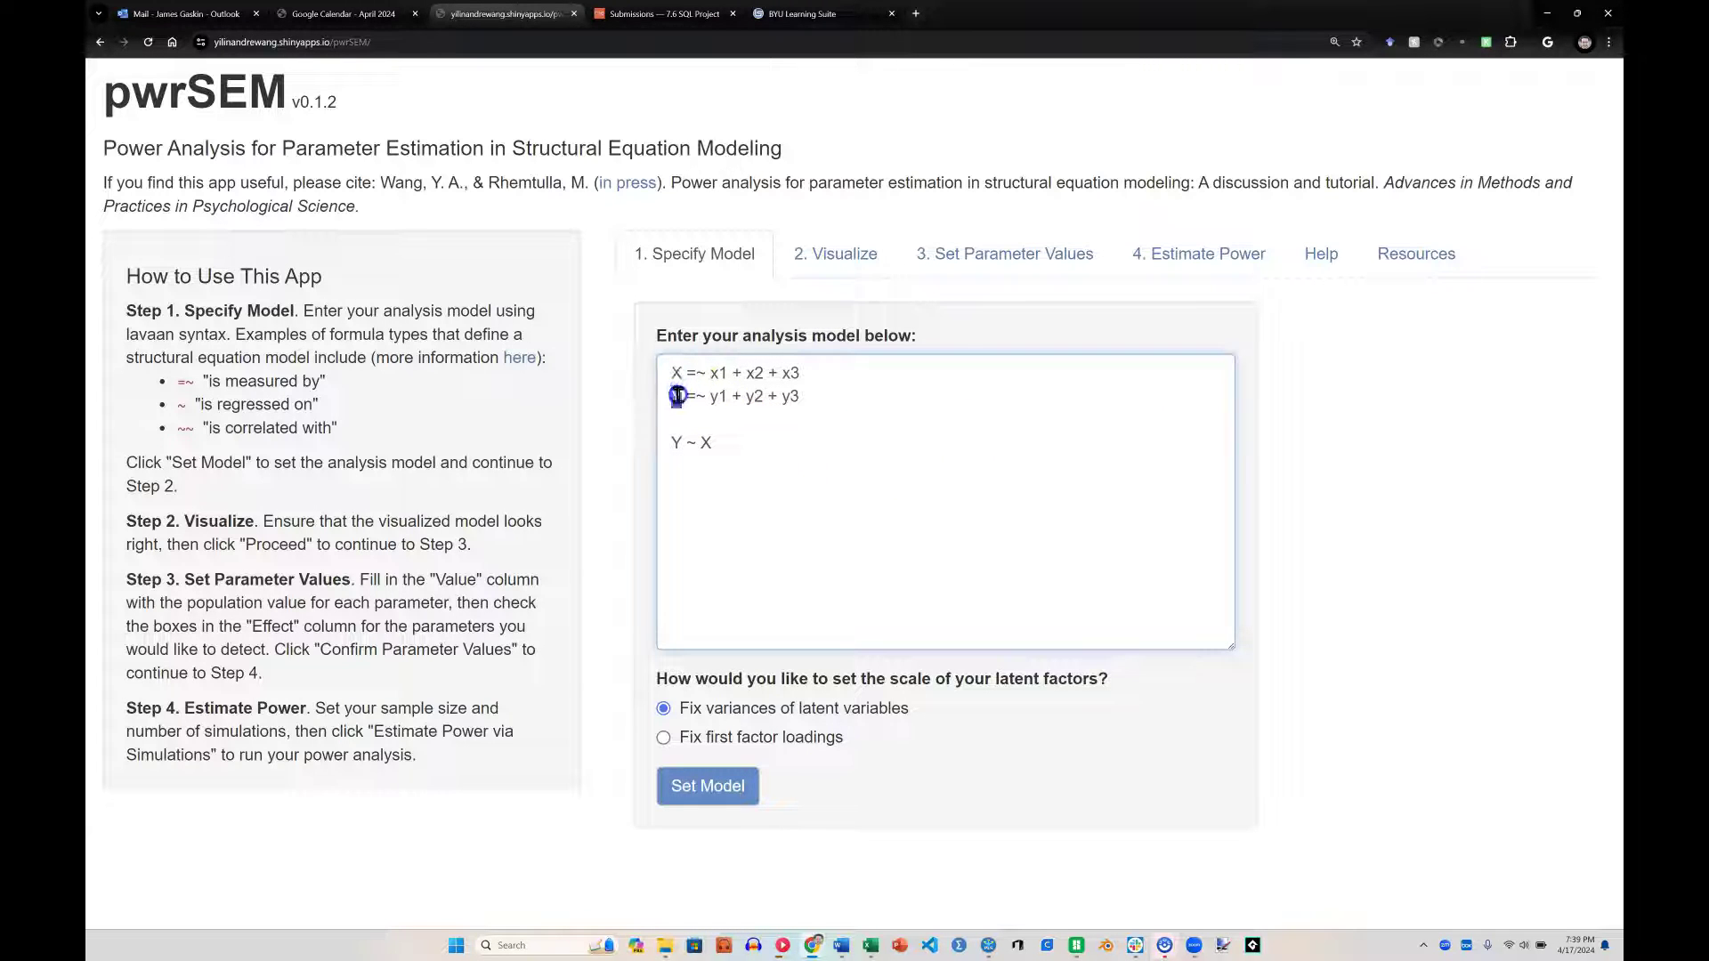
pyautogui.tripleClick(717, 444)
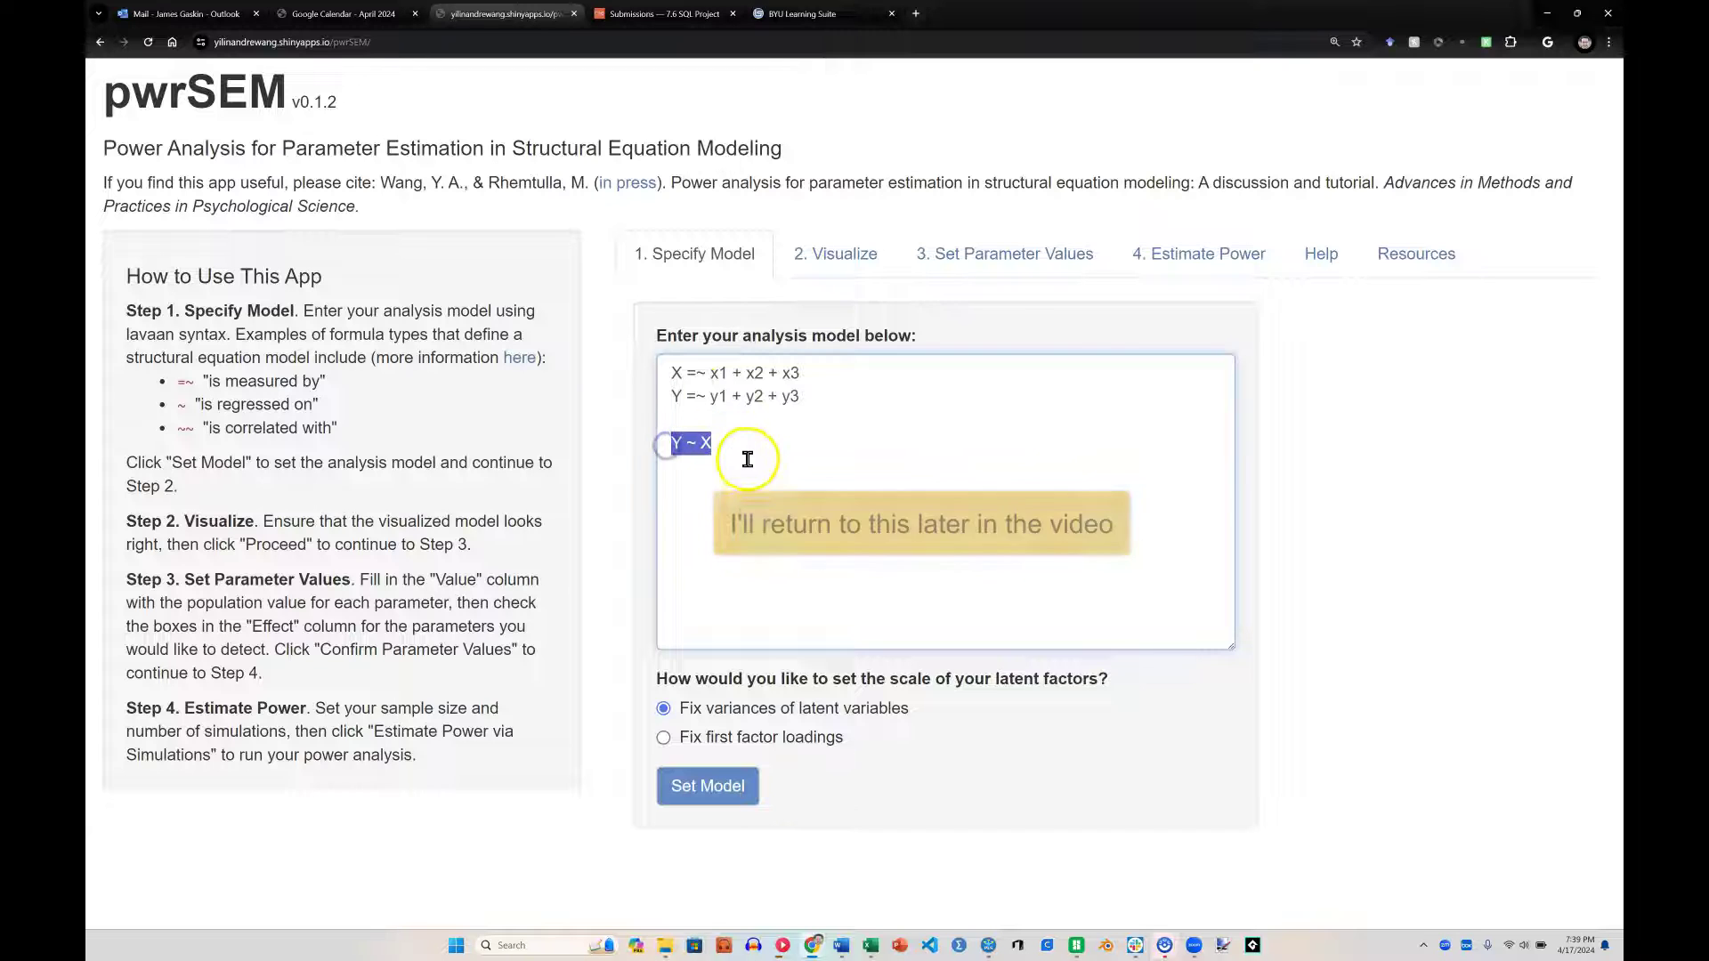
pyautogui.click(751, 452)
pyautogui.moveTo(750, 451); pyautogui.dragTo(662, 372)
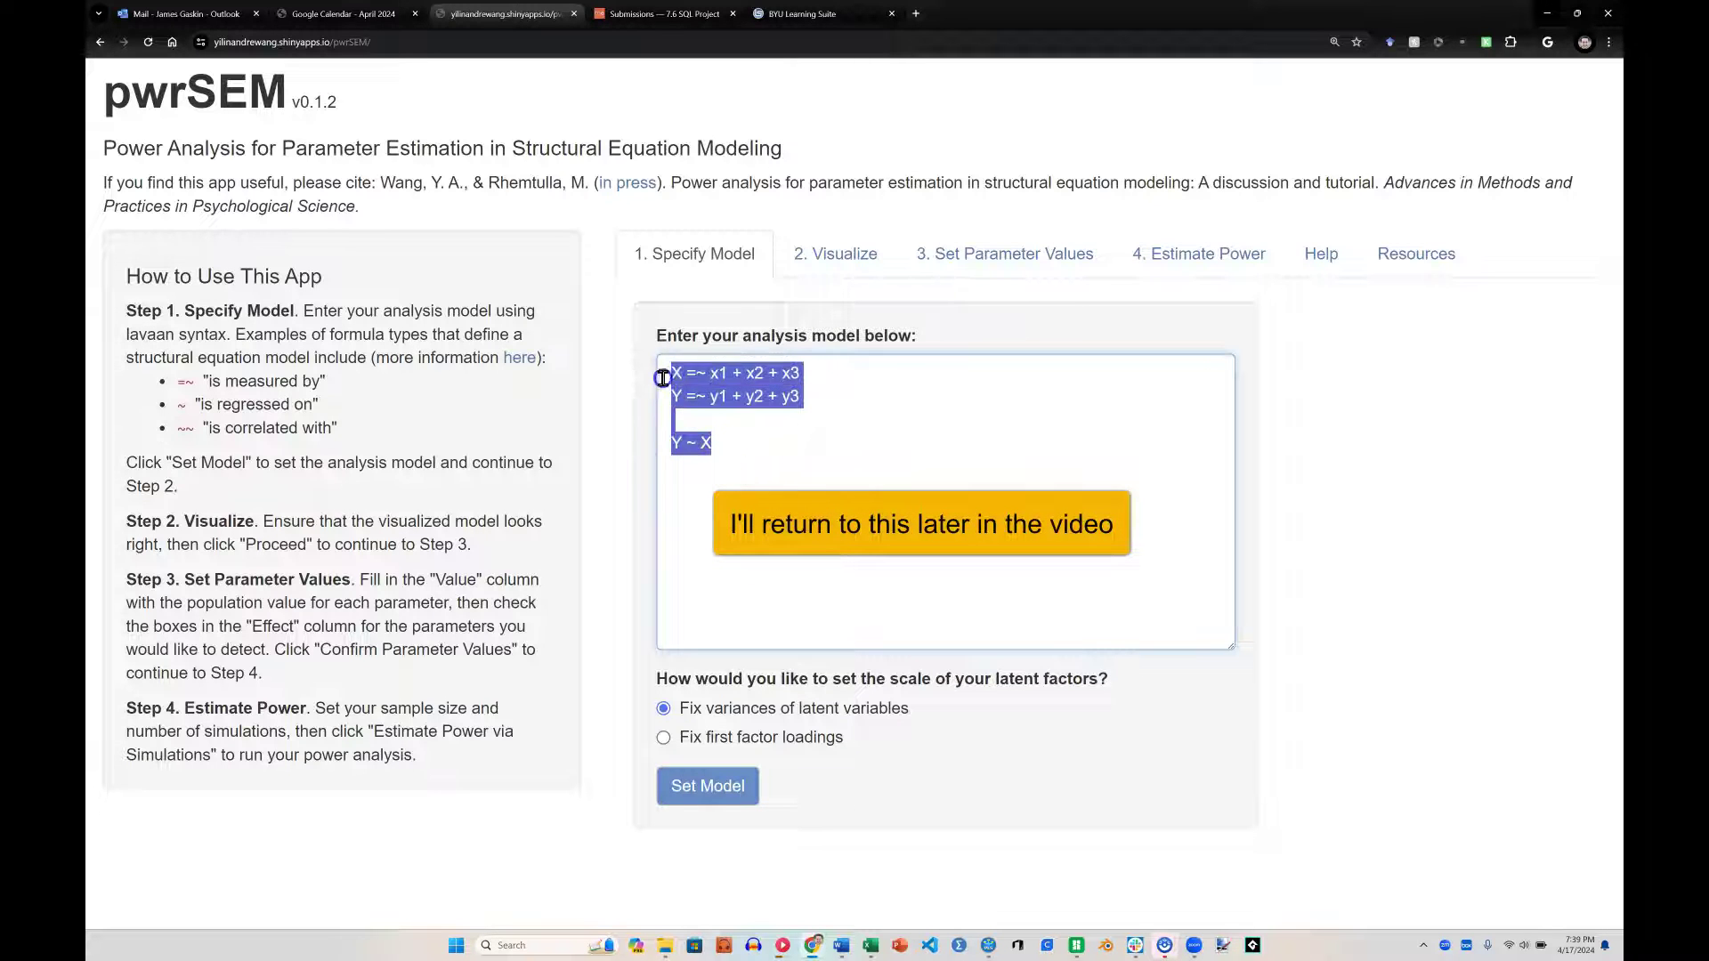
pyautogui.click(752, 431)
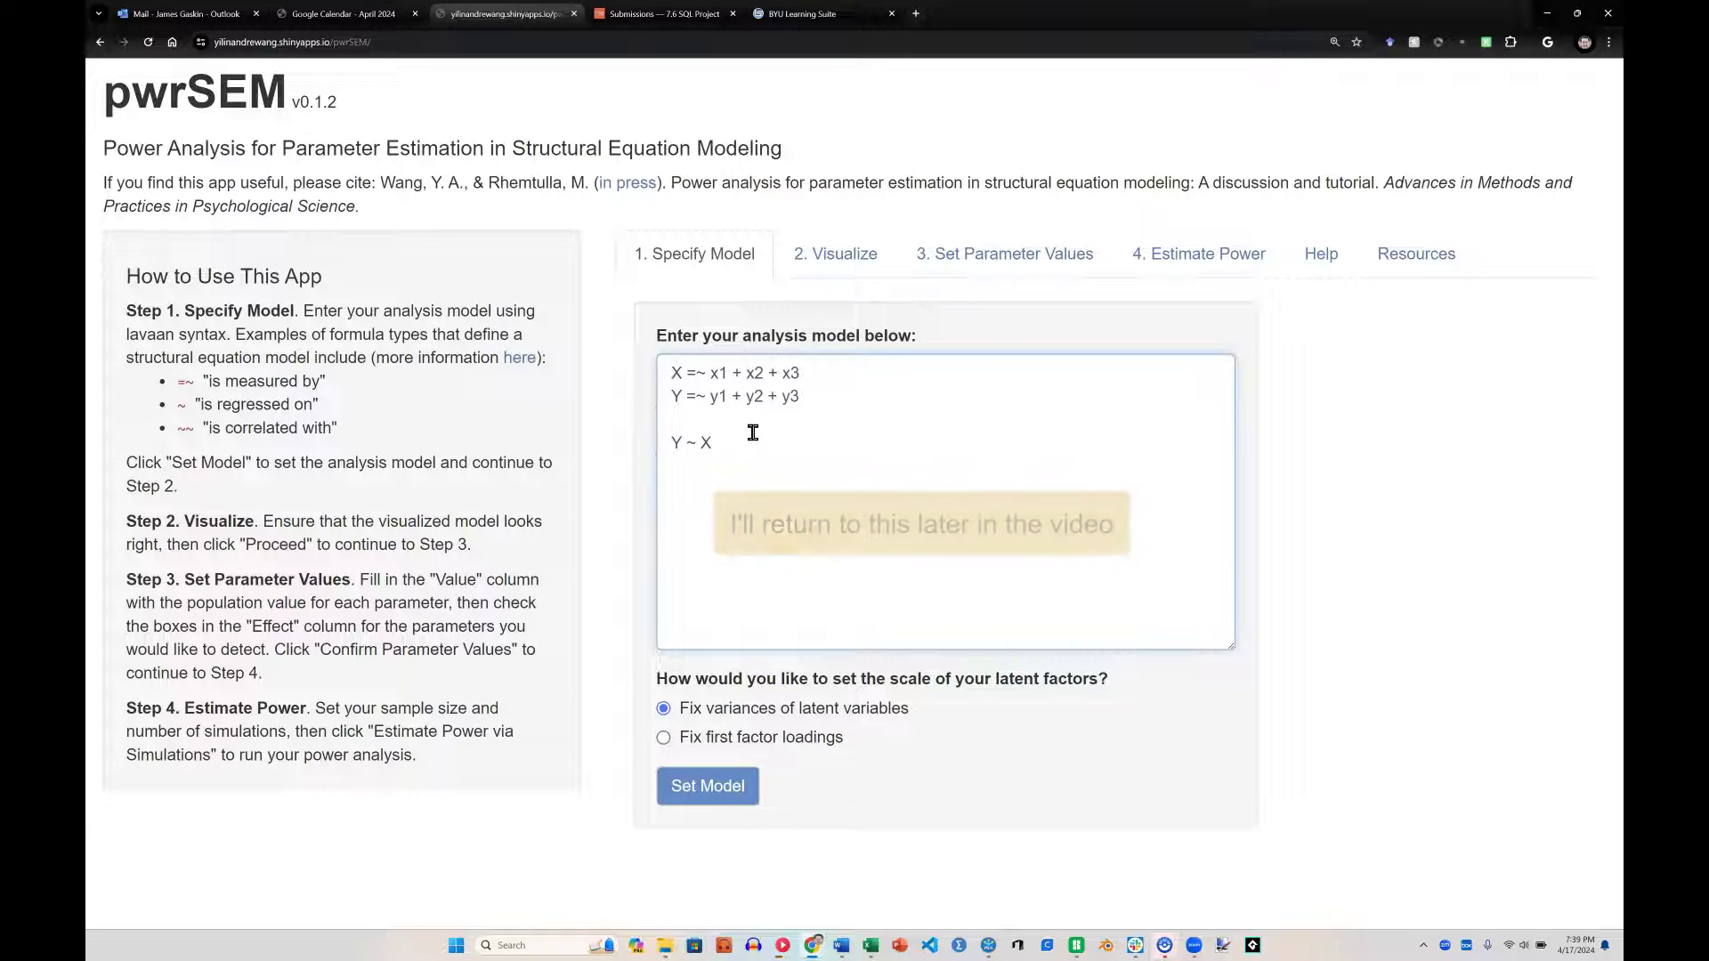
pyautogui.click(716, 785)
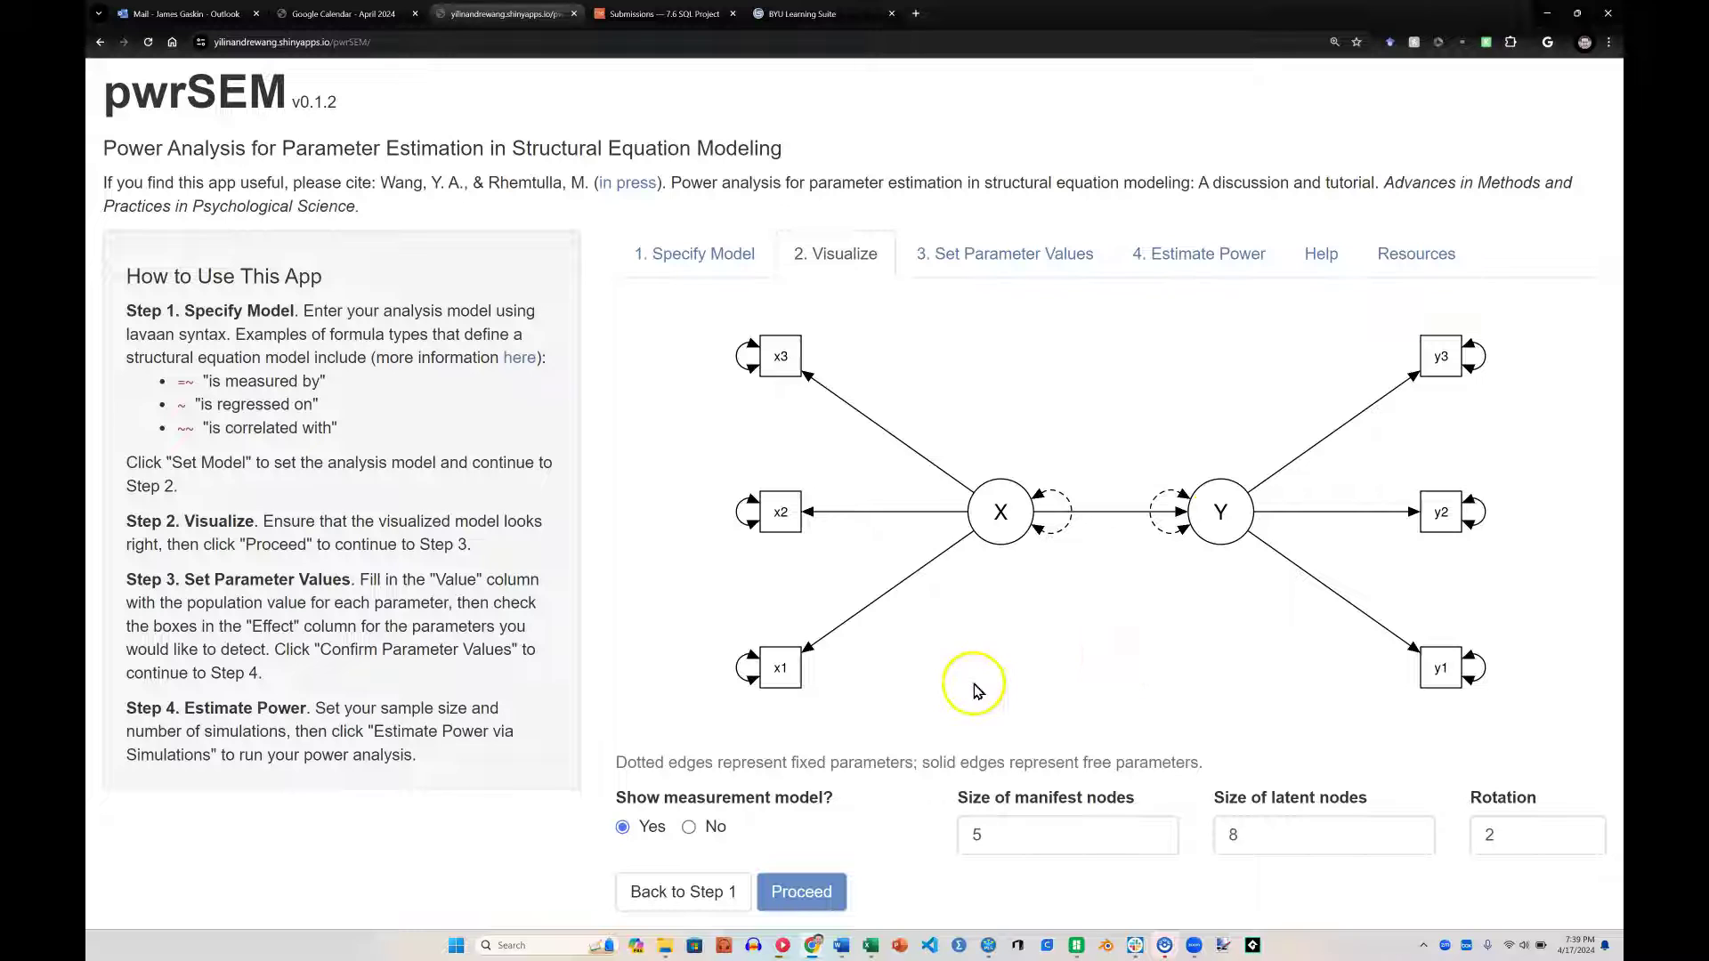
pyautogui.click(818, 892)
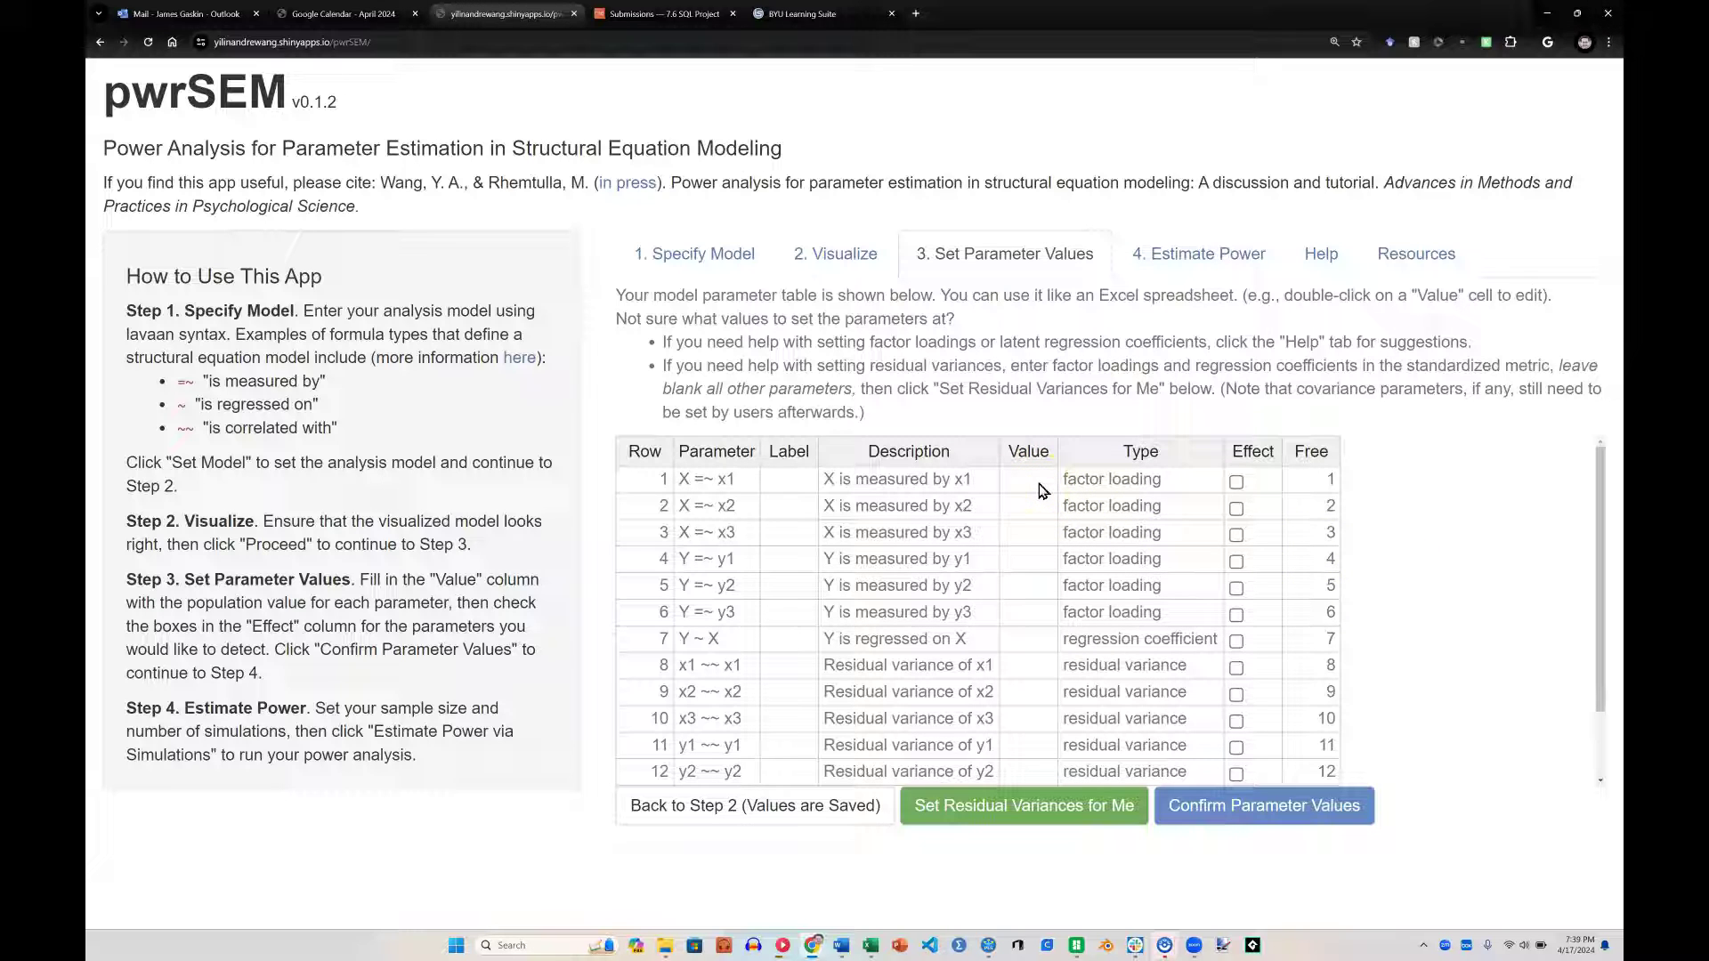
# Set all six factor loadings of X and Y to 0.70 and the Y ~ X regression coefficient to 0.35.
pyautogui.click(998, 490)
pyautogui.moveTo(946, 489); pyautogui.dragTo(933, 588)
pyautogui.click(1025, 483)
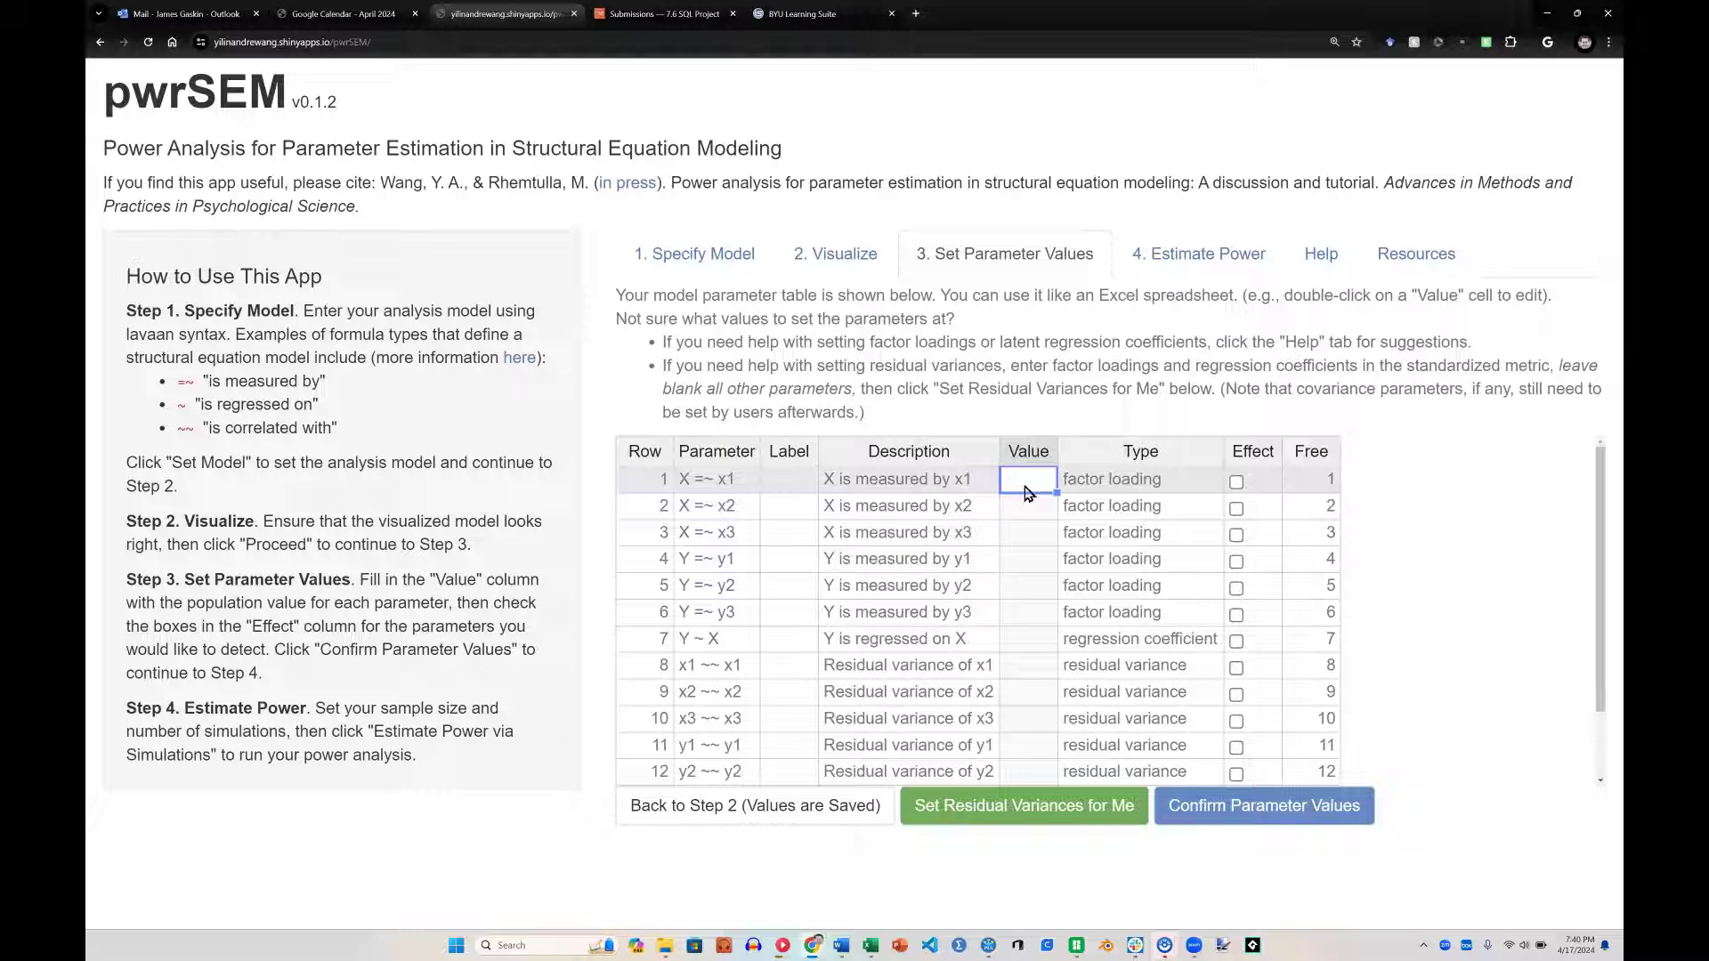
pyautogui.doubleClick(1024, 485)
pyautogui.press('Return')
pyautogui.click(1027, 483)
pyautogui.moveTo(1056, 492); pyautogui.dragTo(1045, 613)
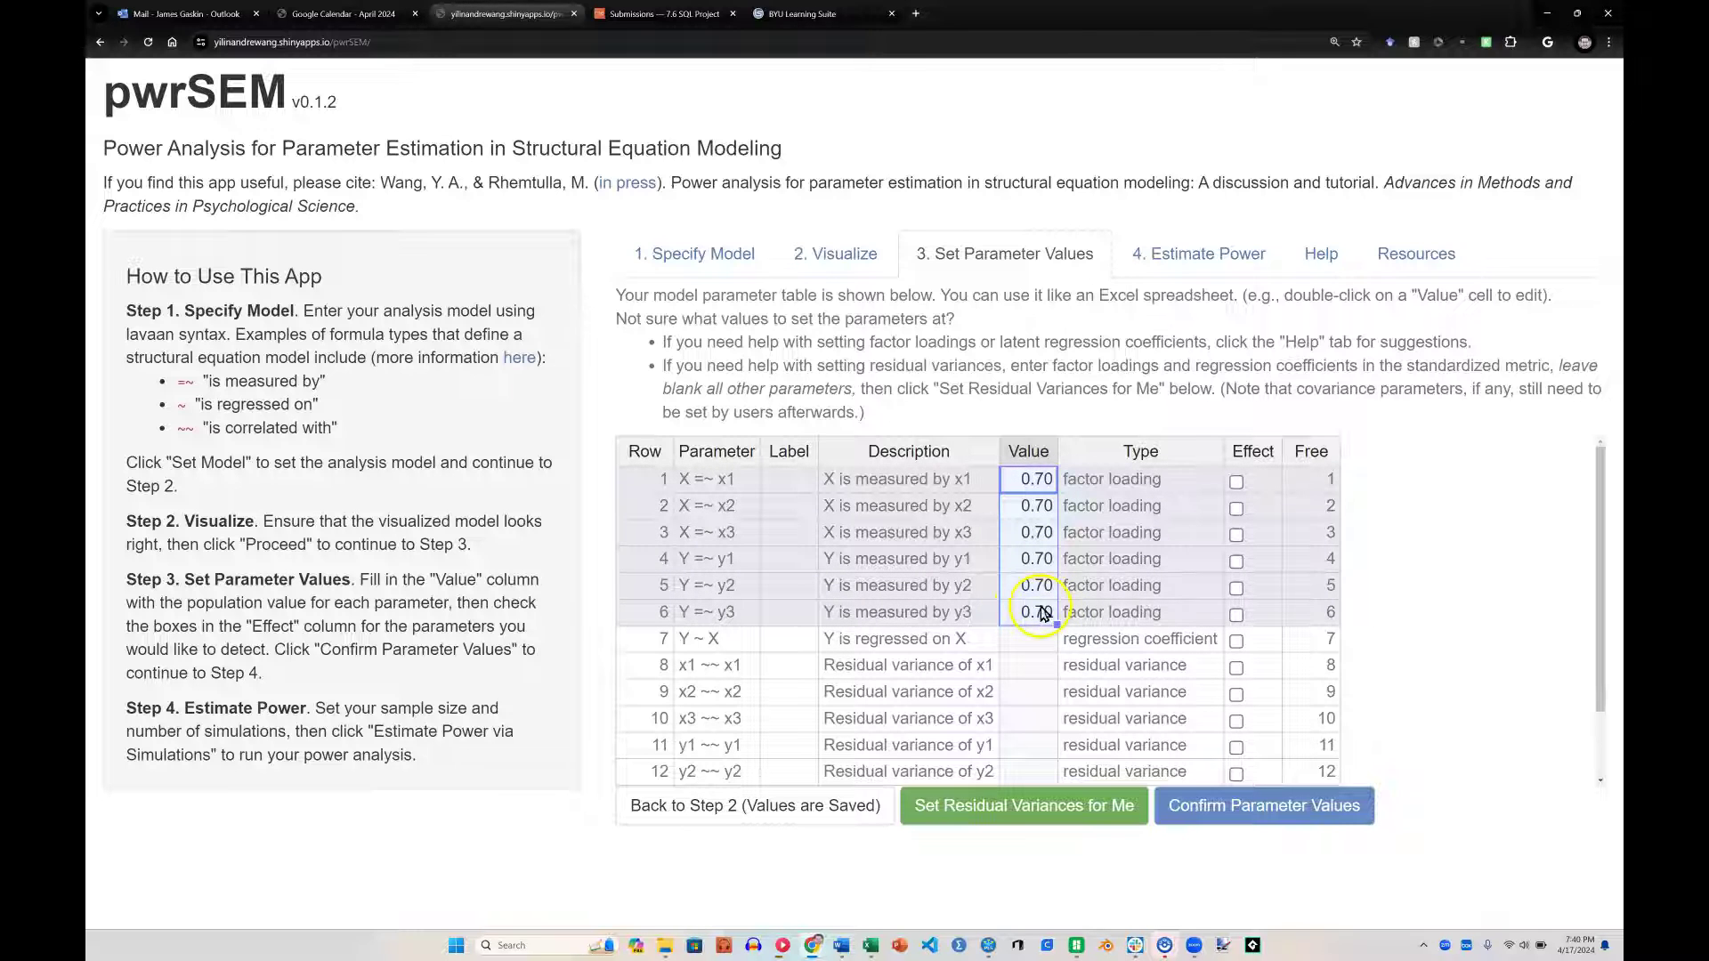
pyautogui.click(1025, 643)
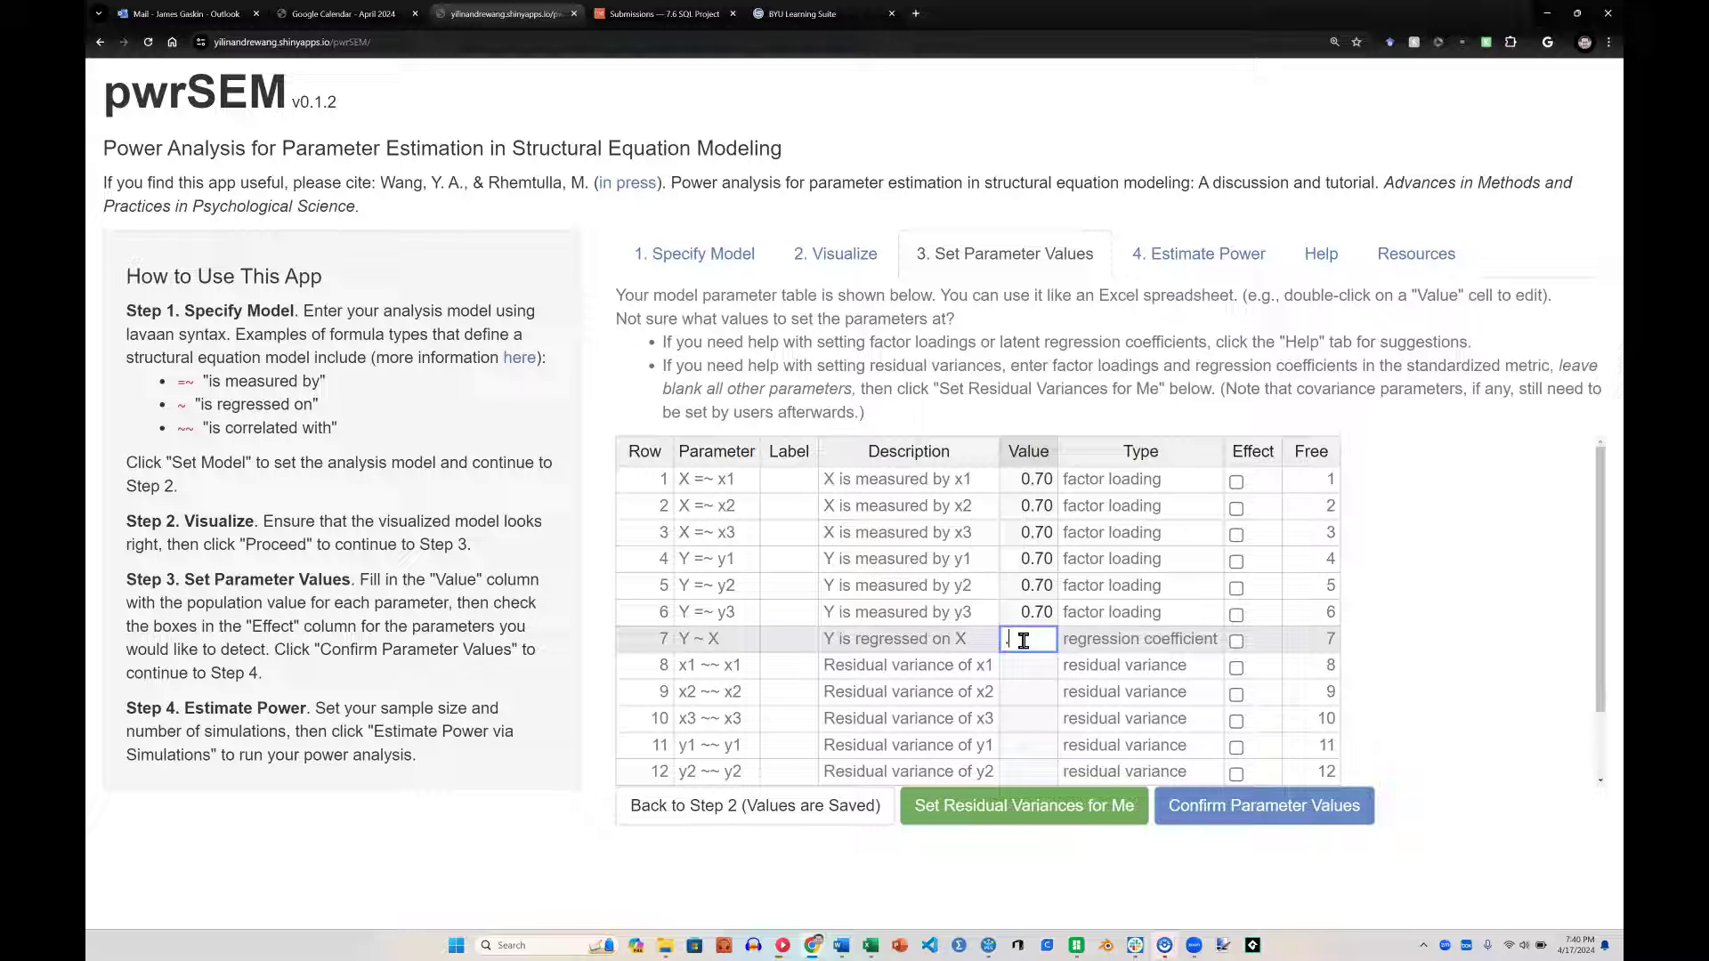
pyautogui.press('Return')
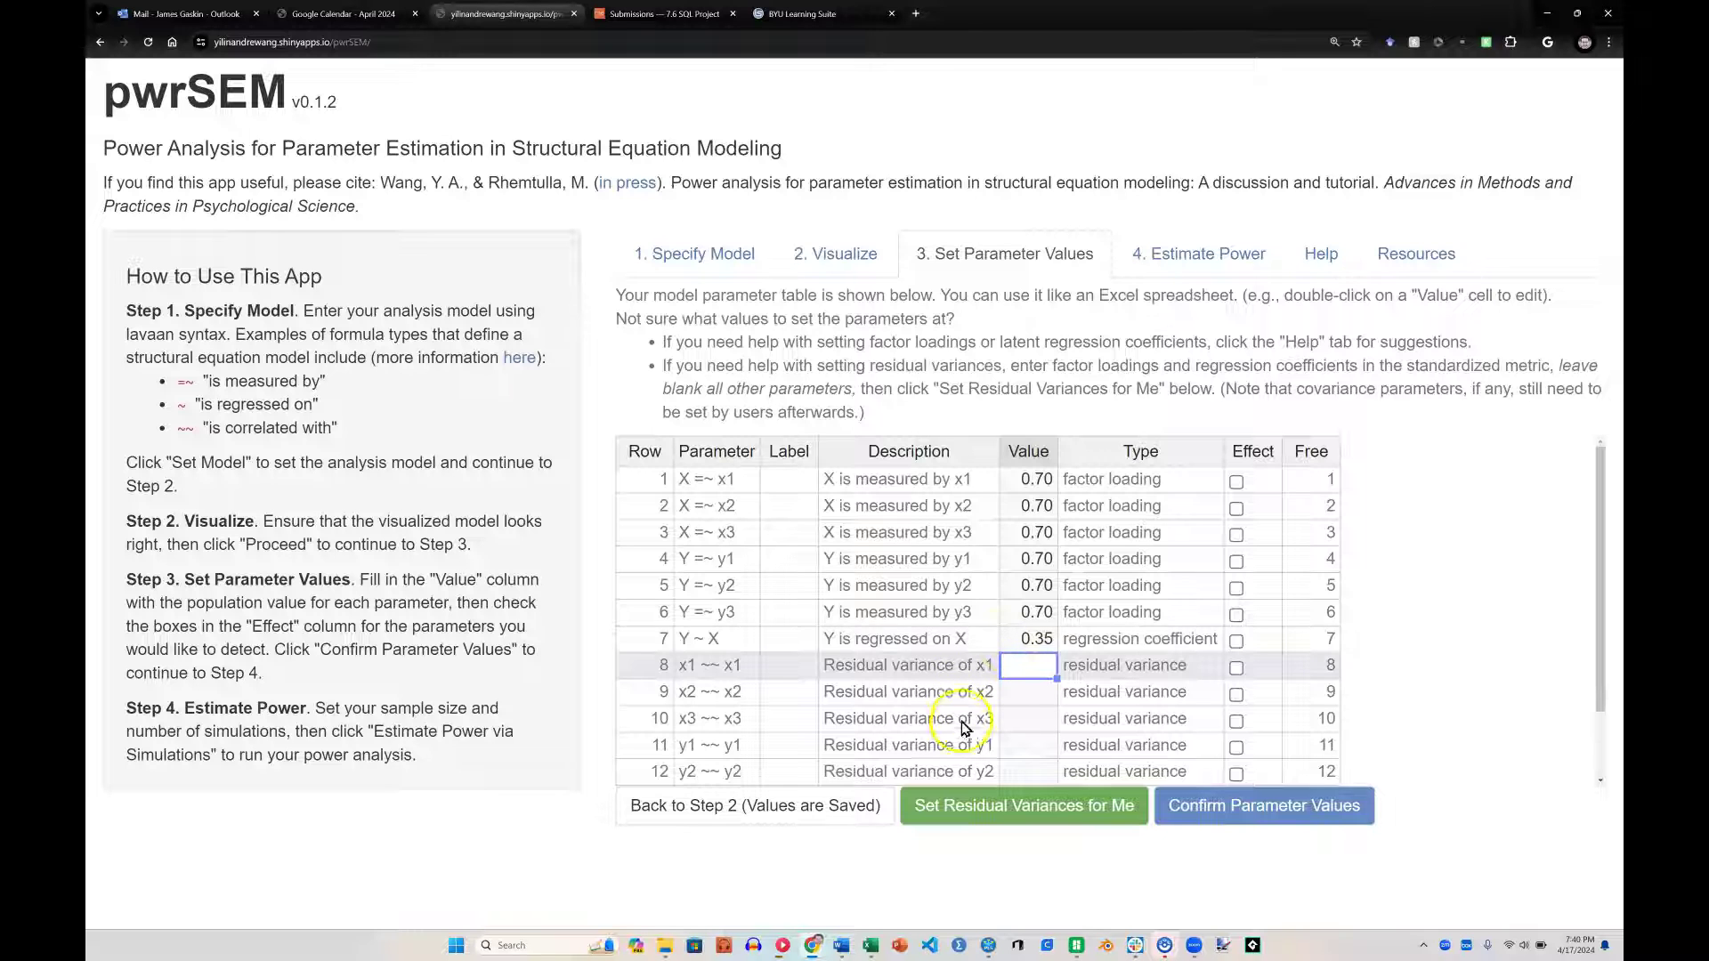
# Have the residual variances filled in automatically from the entered loadings and regression coefficient, and review them in the parameter table.
pyautogui.scroll(-1, 995, 710)
pyautogui.click(1048, 746)
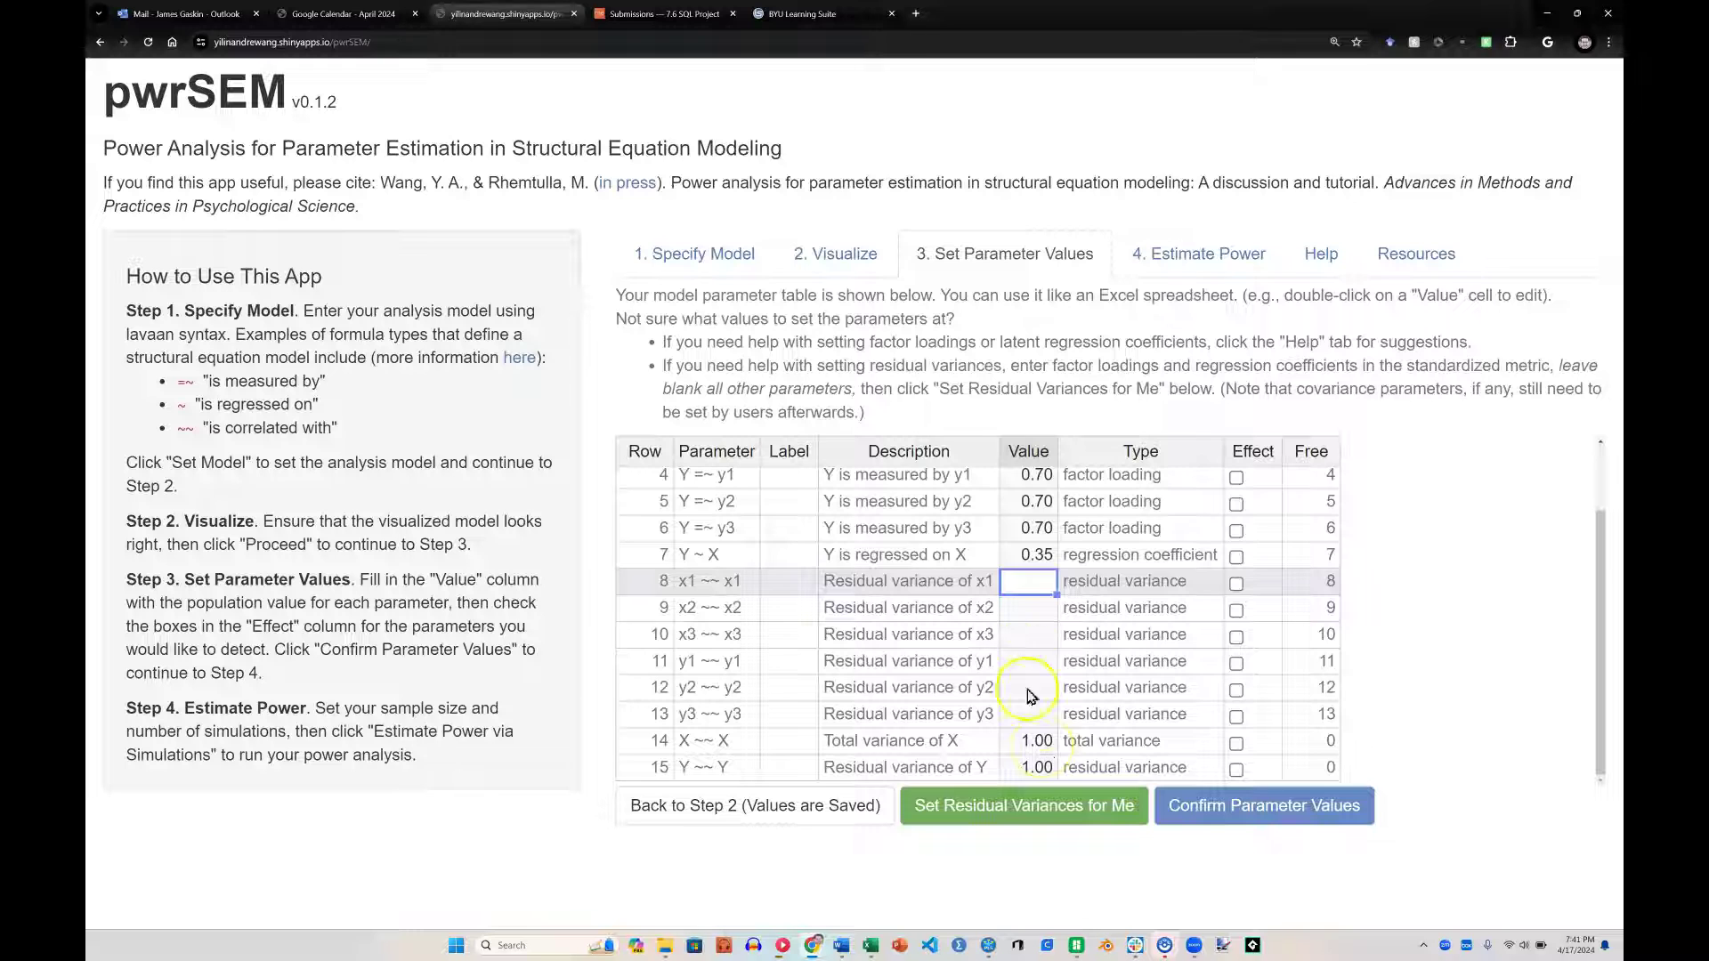
pyautogui.scroll(1, 1024, 614)
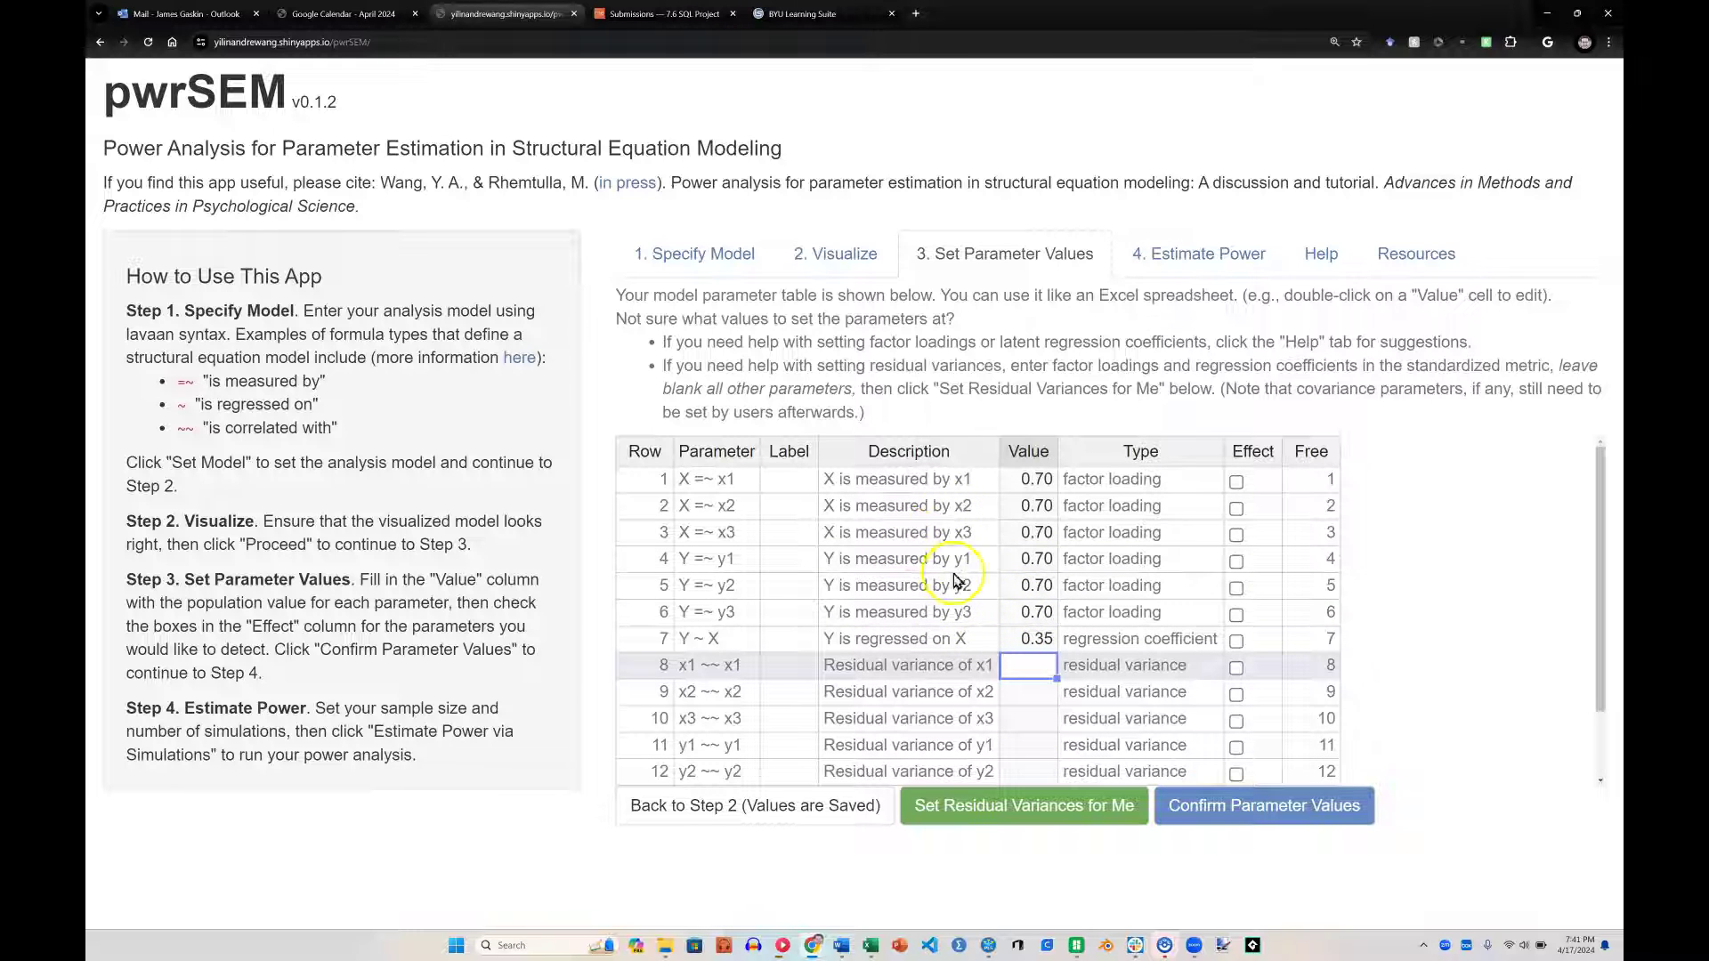
pyautogui.click(1041, 820)
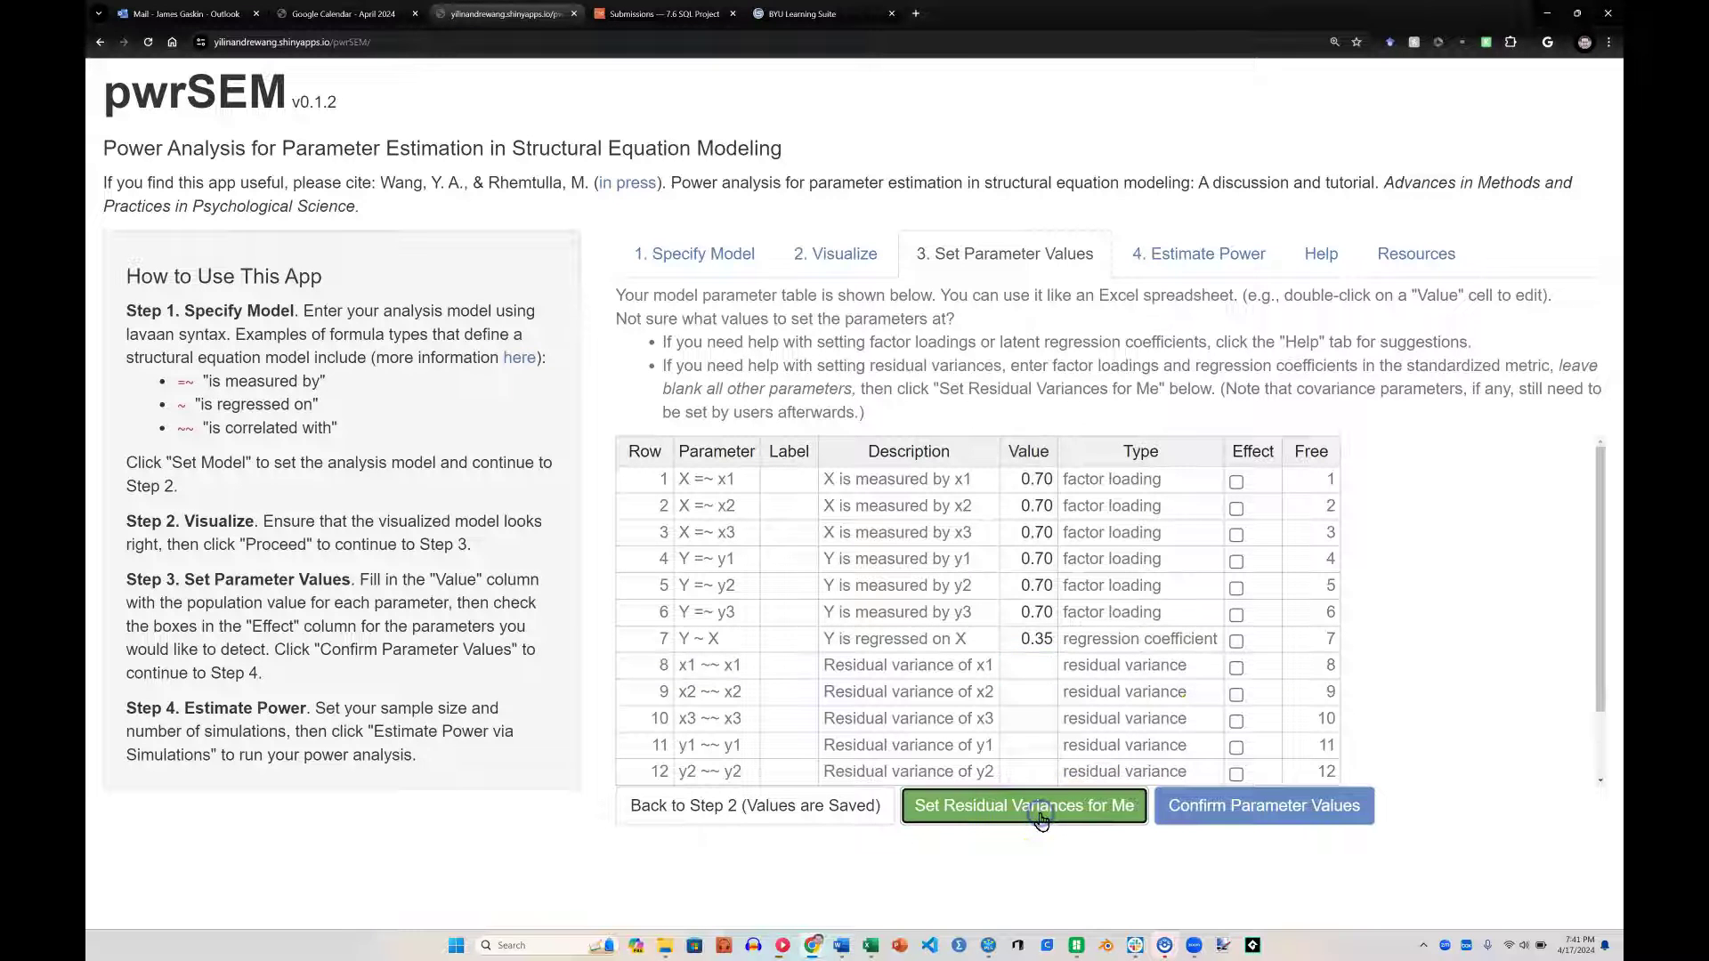
pyautogui.scroll(-1, 1038, 676)
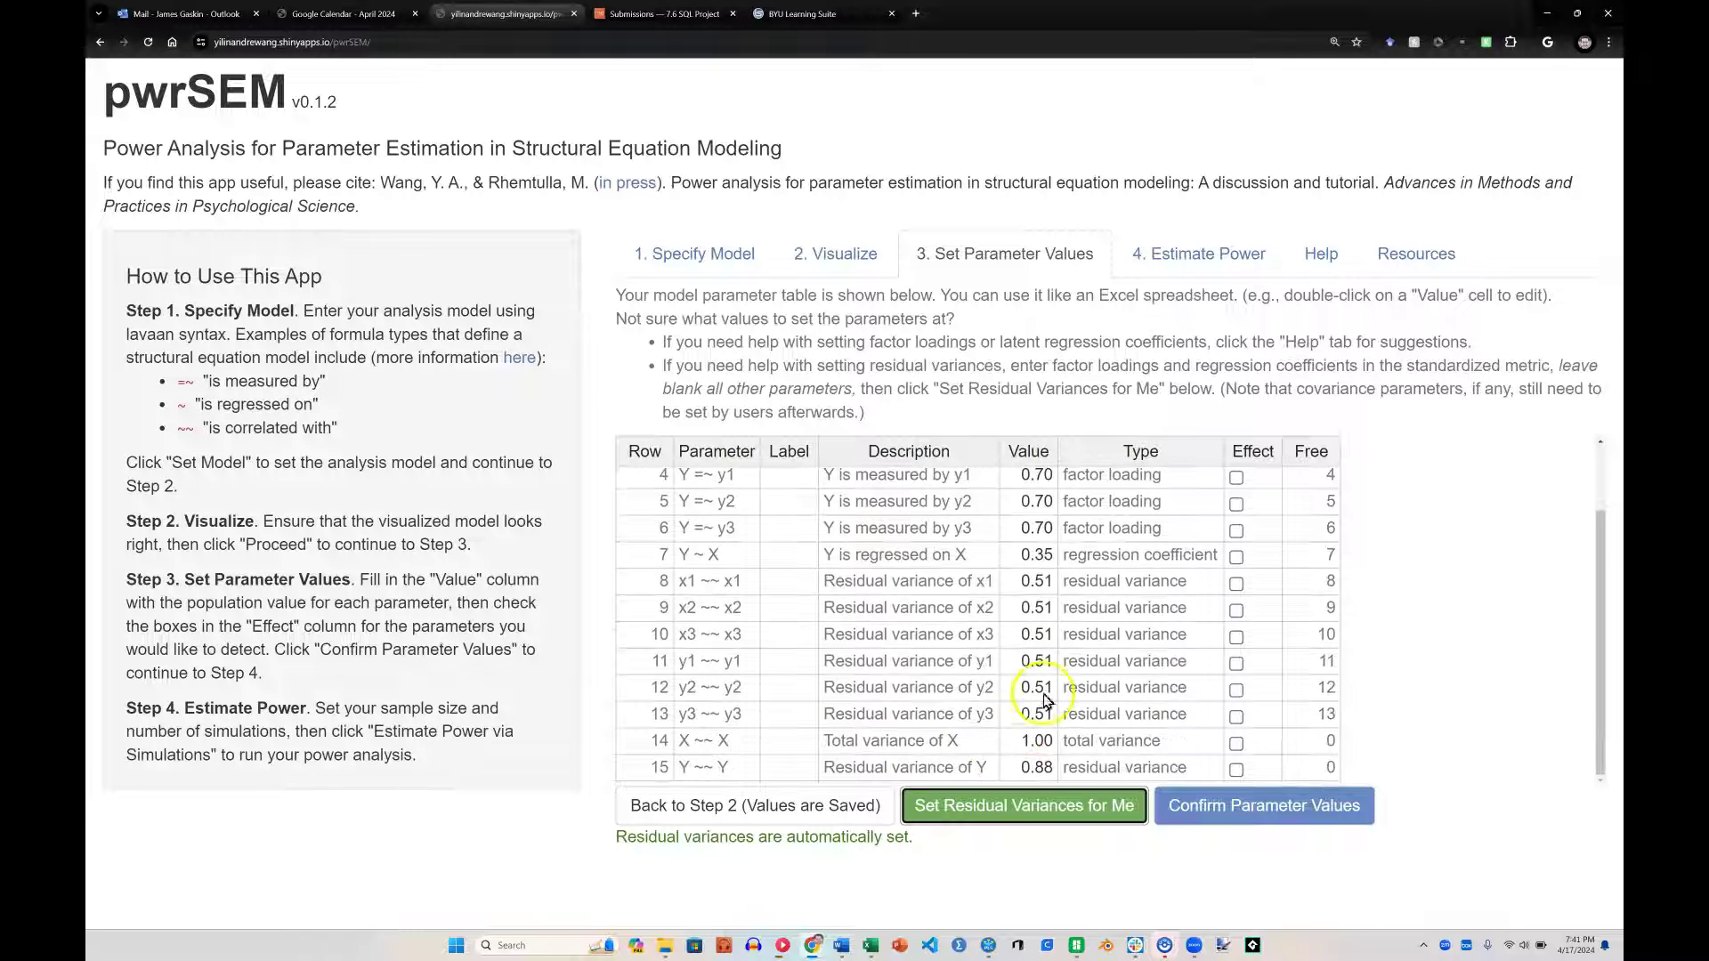
pyautogui.scroll(1, 1233, 547)
# Mark every parameter in the table as an effect to detect and confirm the parameter values.
pyautogui.click(1237, 483)
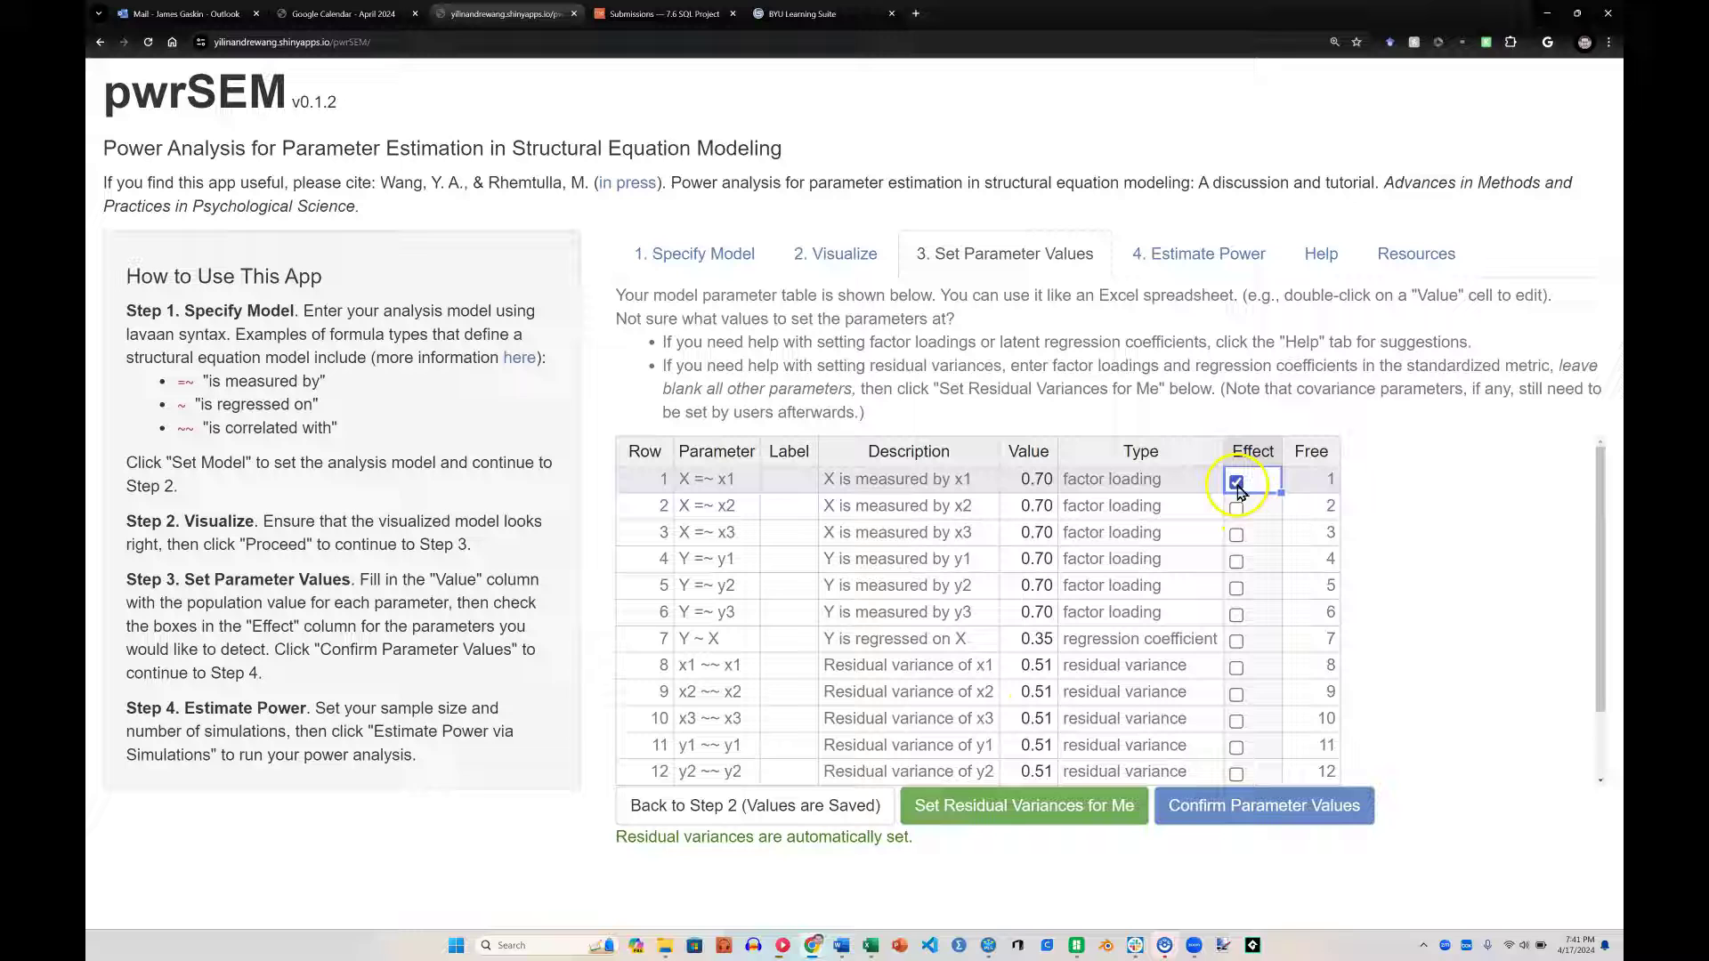
pyautogui.doubleClick(1280, 491)
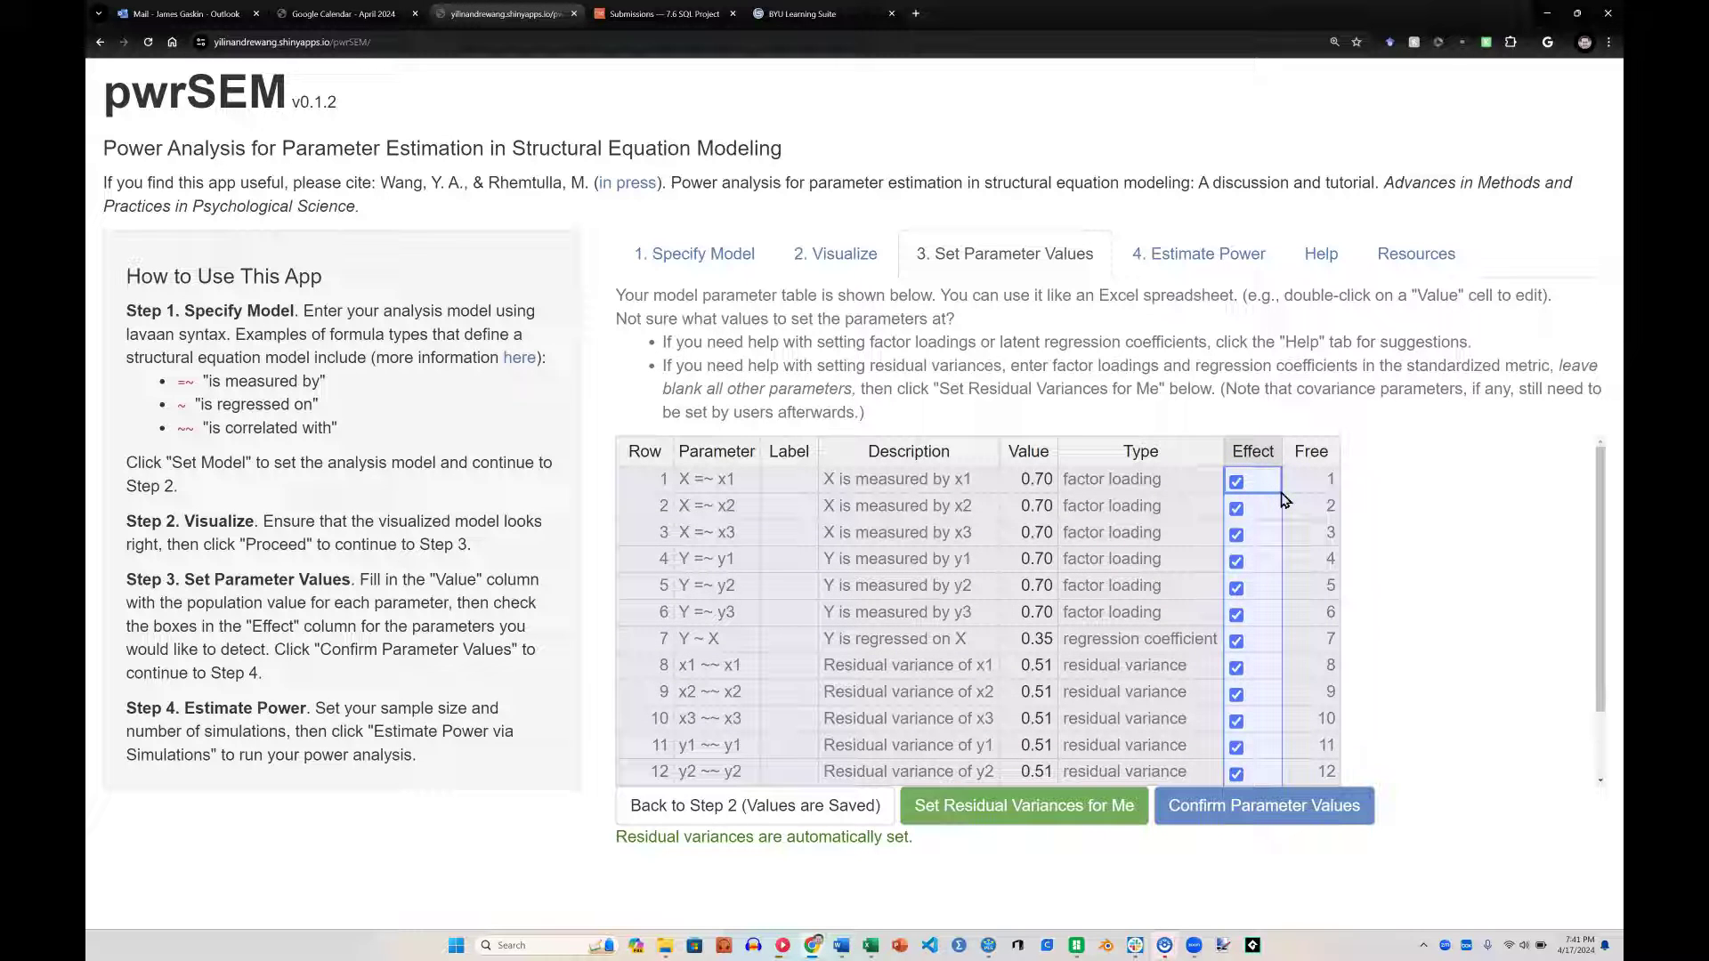
pyautogui.scroll(-1, 1270, 650)
pyautogui.click(1263, 808)
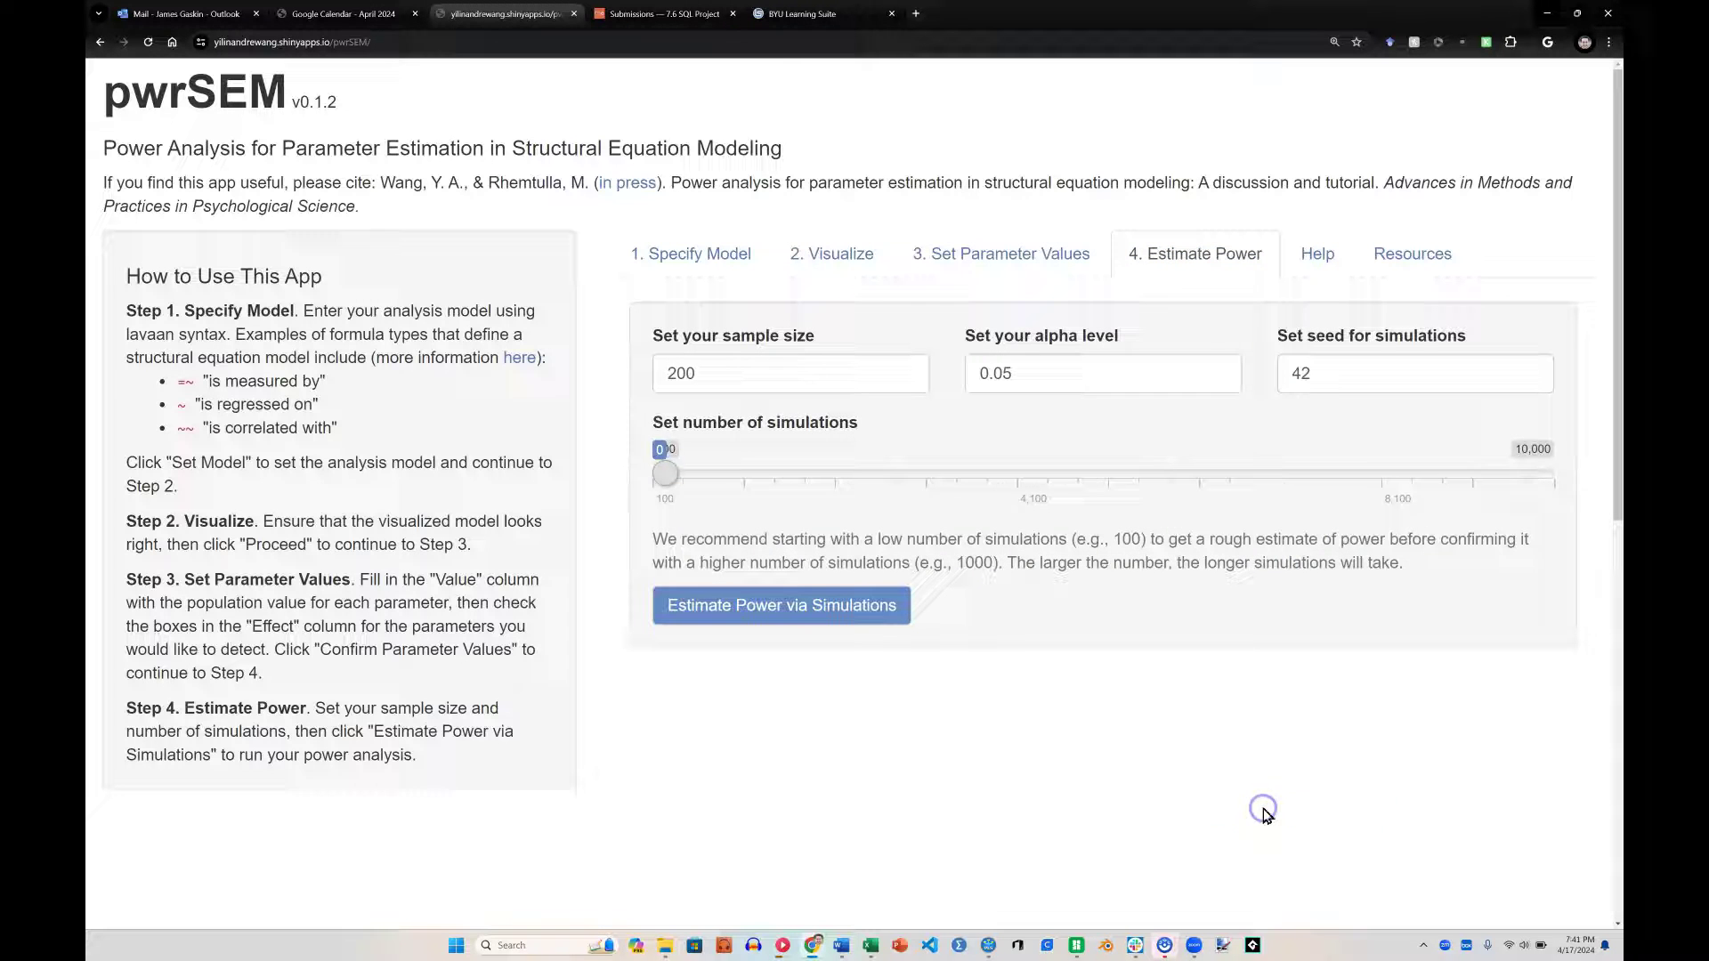
# Estimate power via simulations with a sample size of 200, alpha level 0.05, seed 42 and 100 simulations.
pyautogui.click(1104, 712)
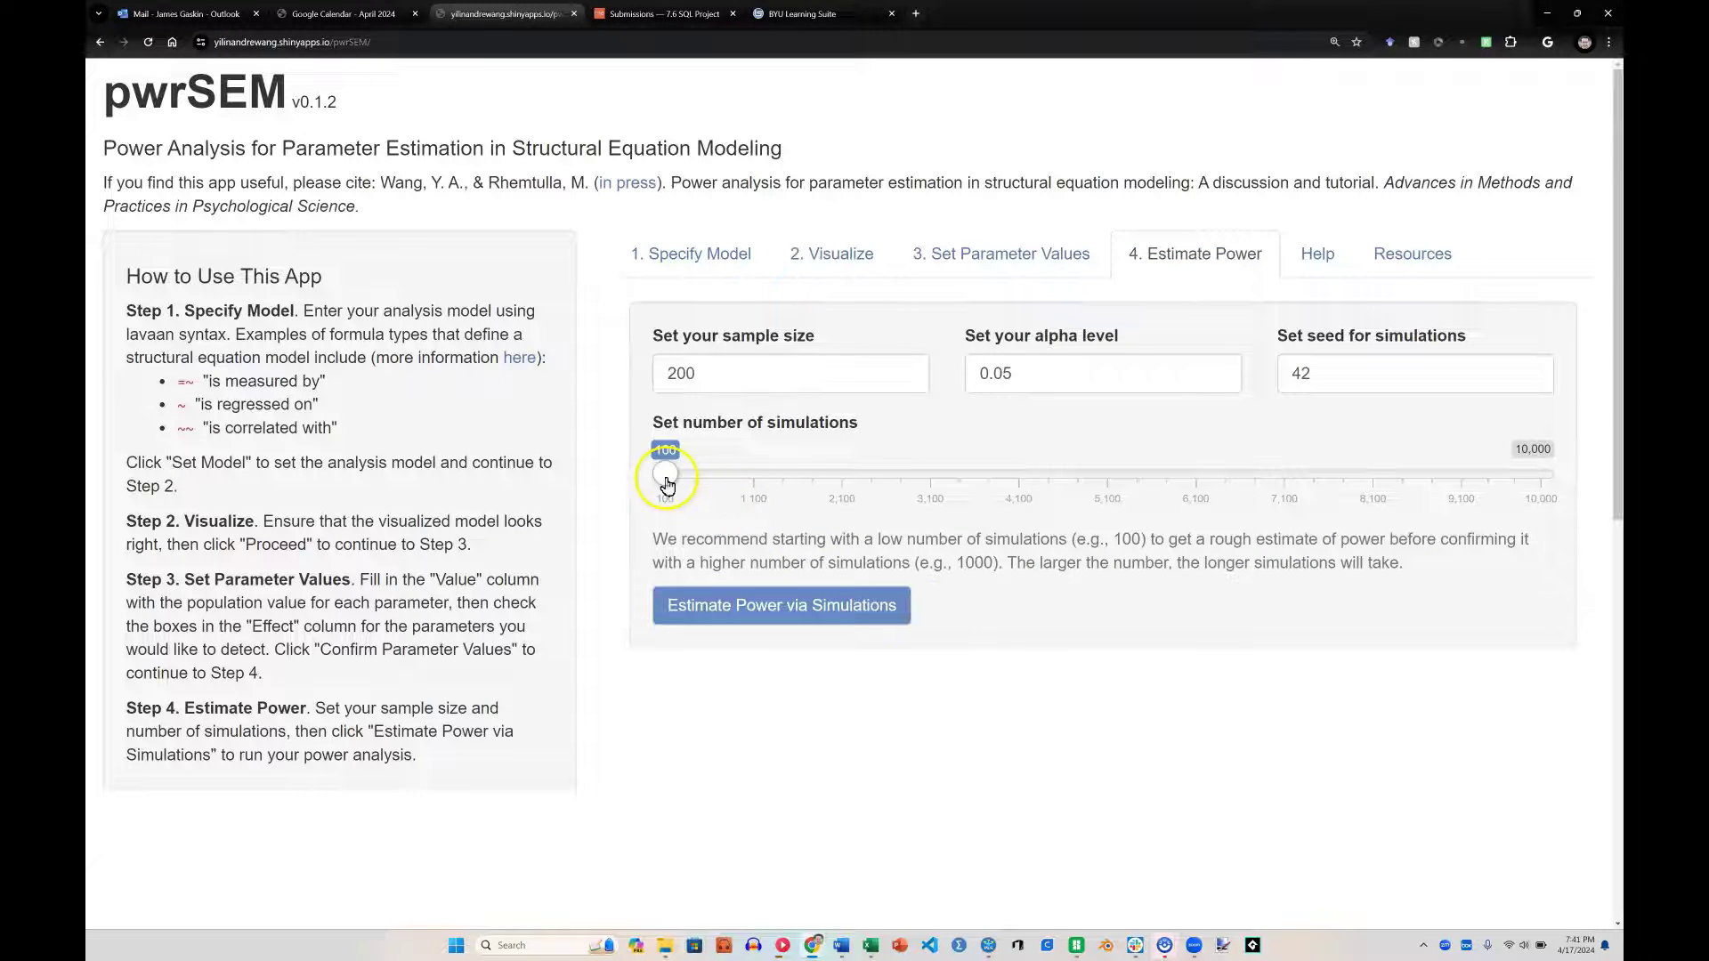
pyautogui.click(1540, 487)
pyautogui.click(681, 374)
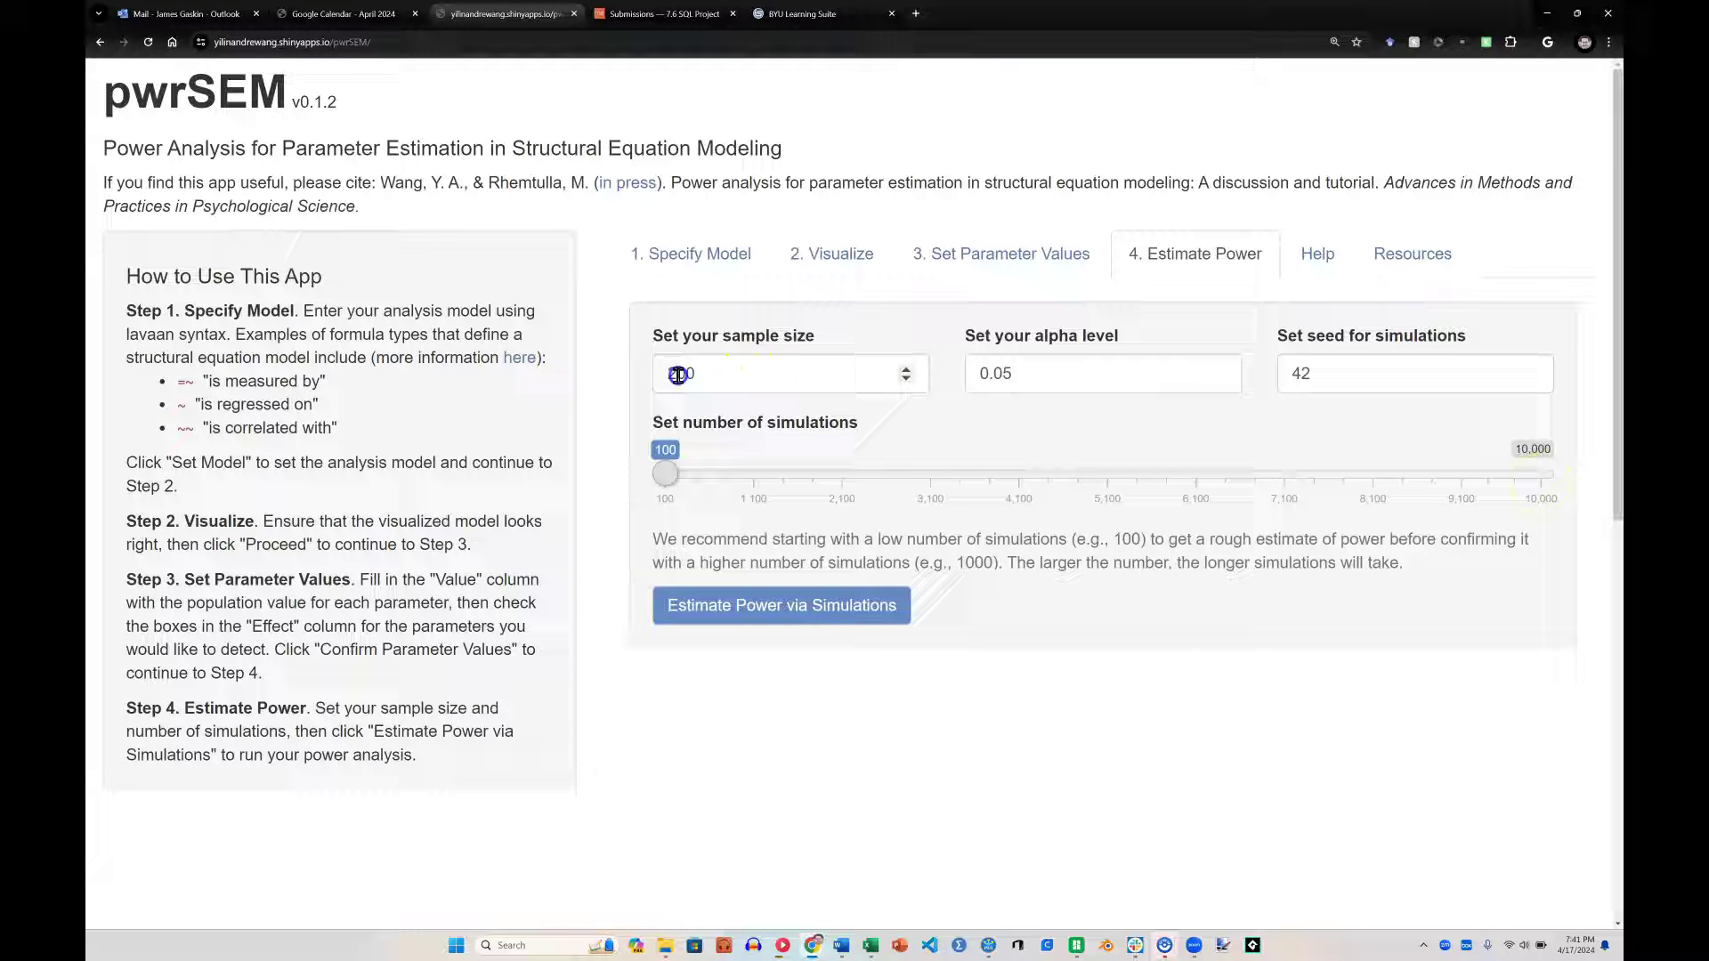
pyautogui.moveTo(678, 374); pyautogui.dragTo(788, 385)
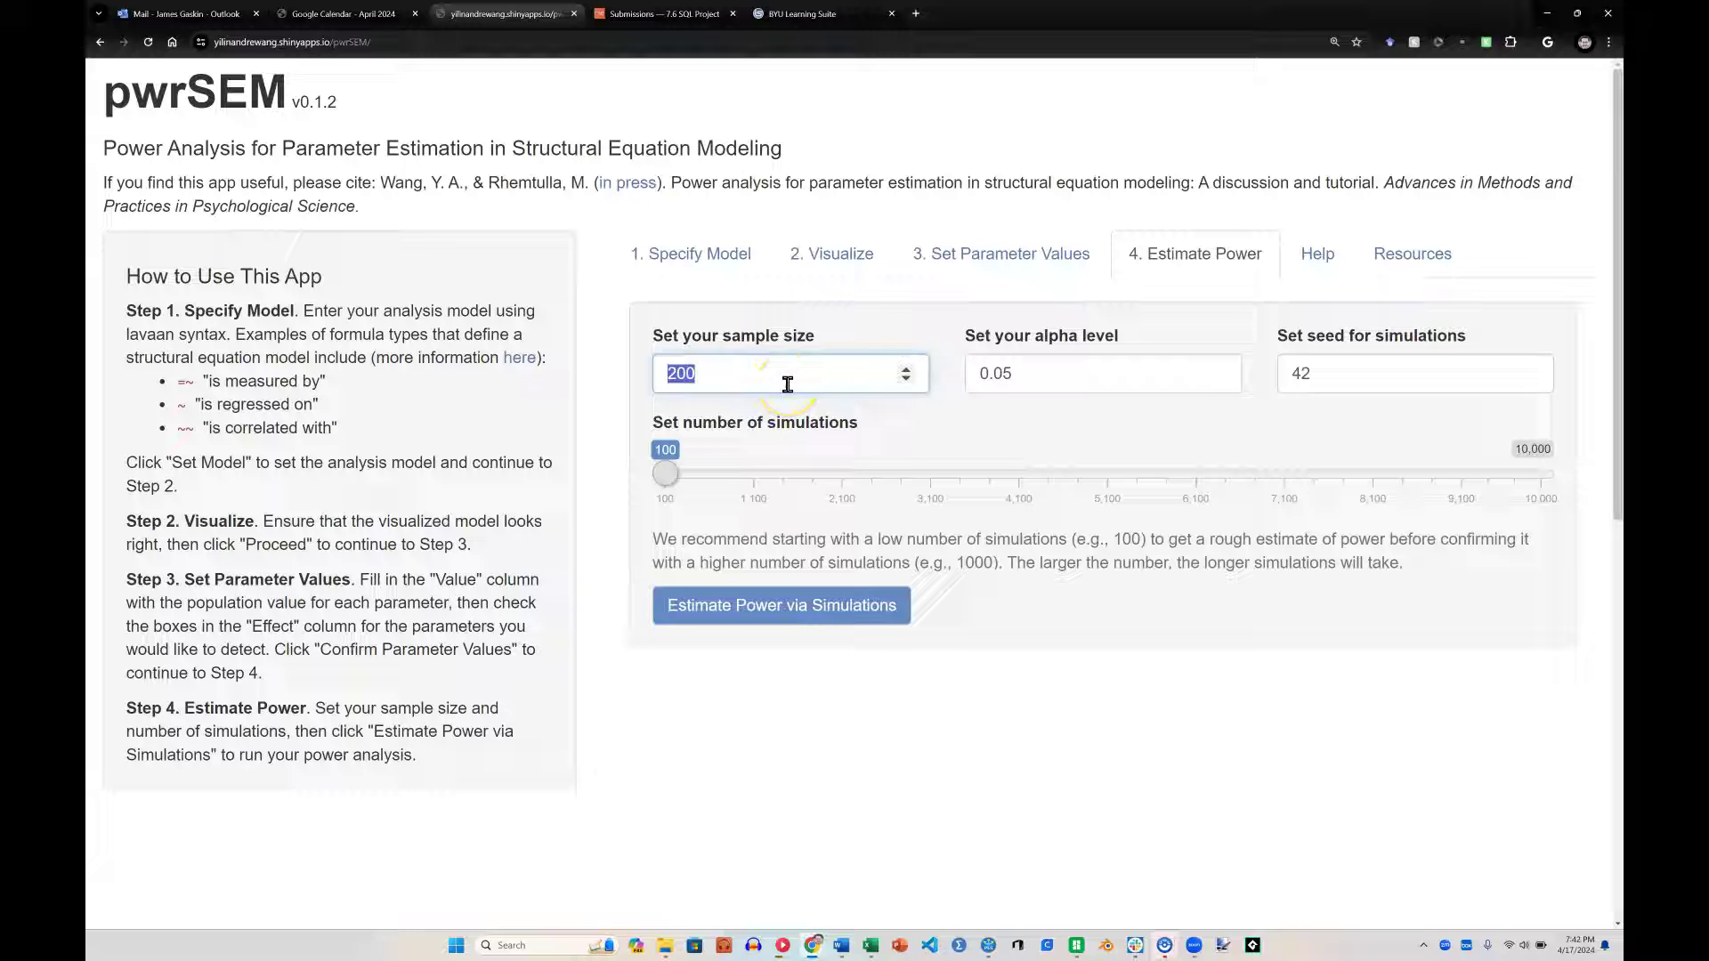
pyautogui.click(773, 611)
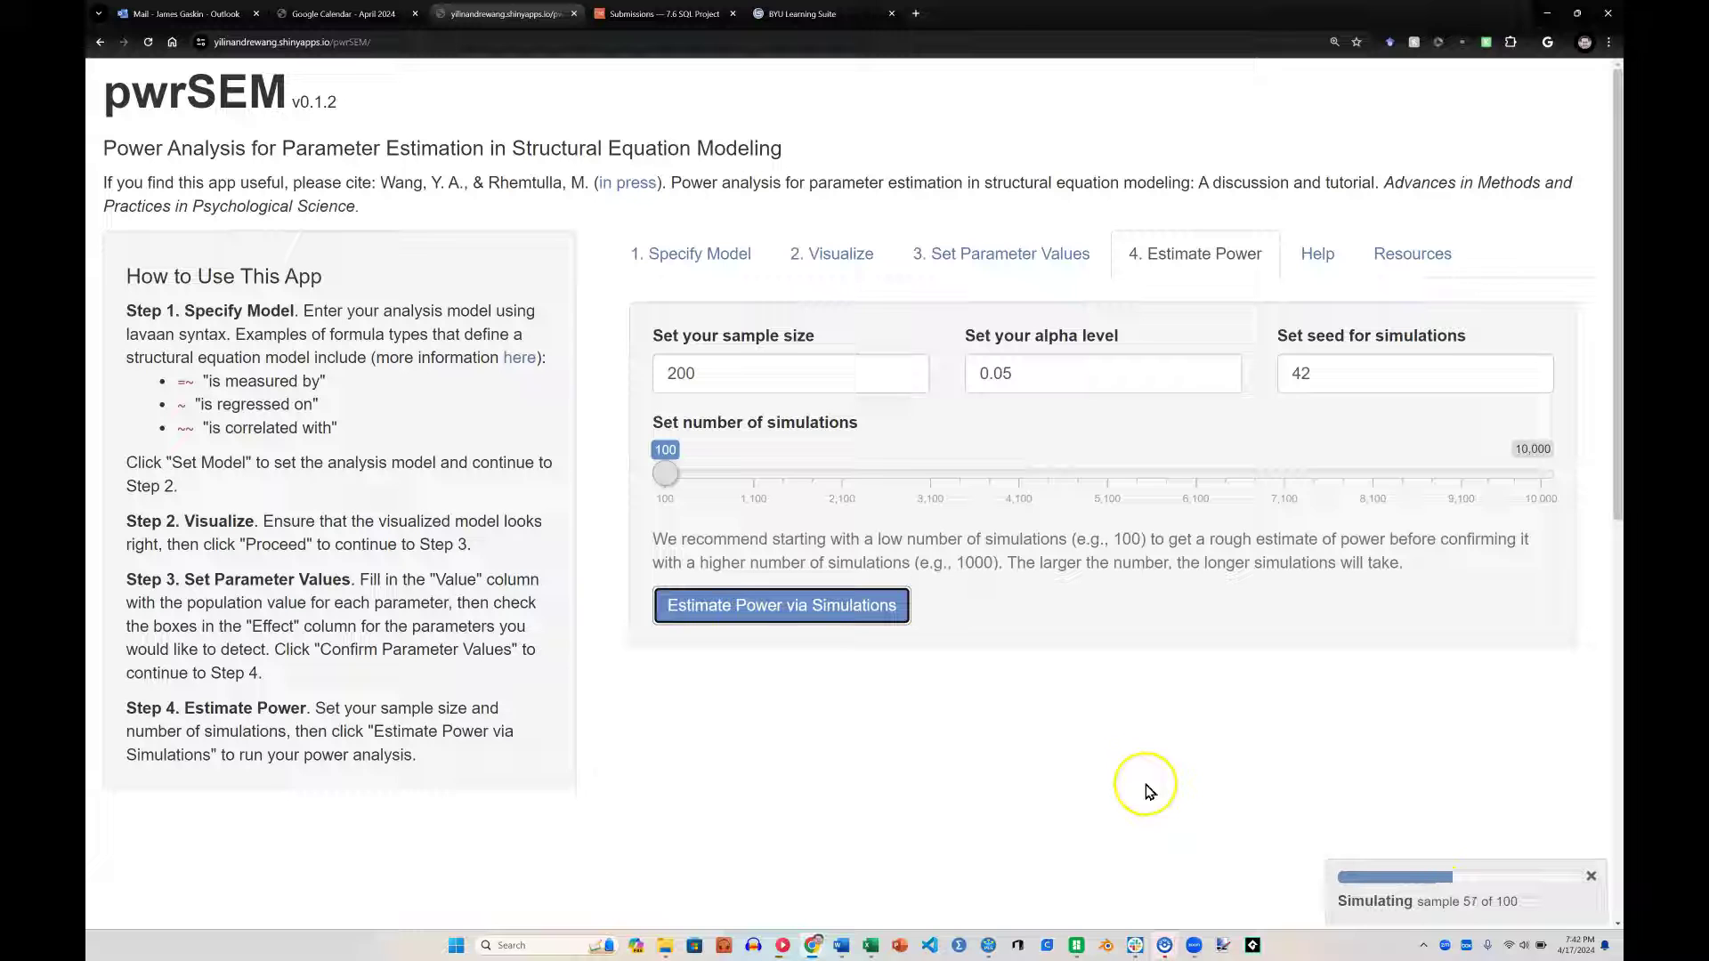
# Examine the estimated power of the factor loadings, the Y ~ X regression and the variances in the results table.
pyautogui.scroll(-2, 1148, 783)
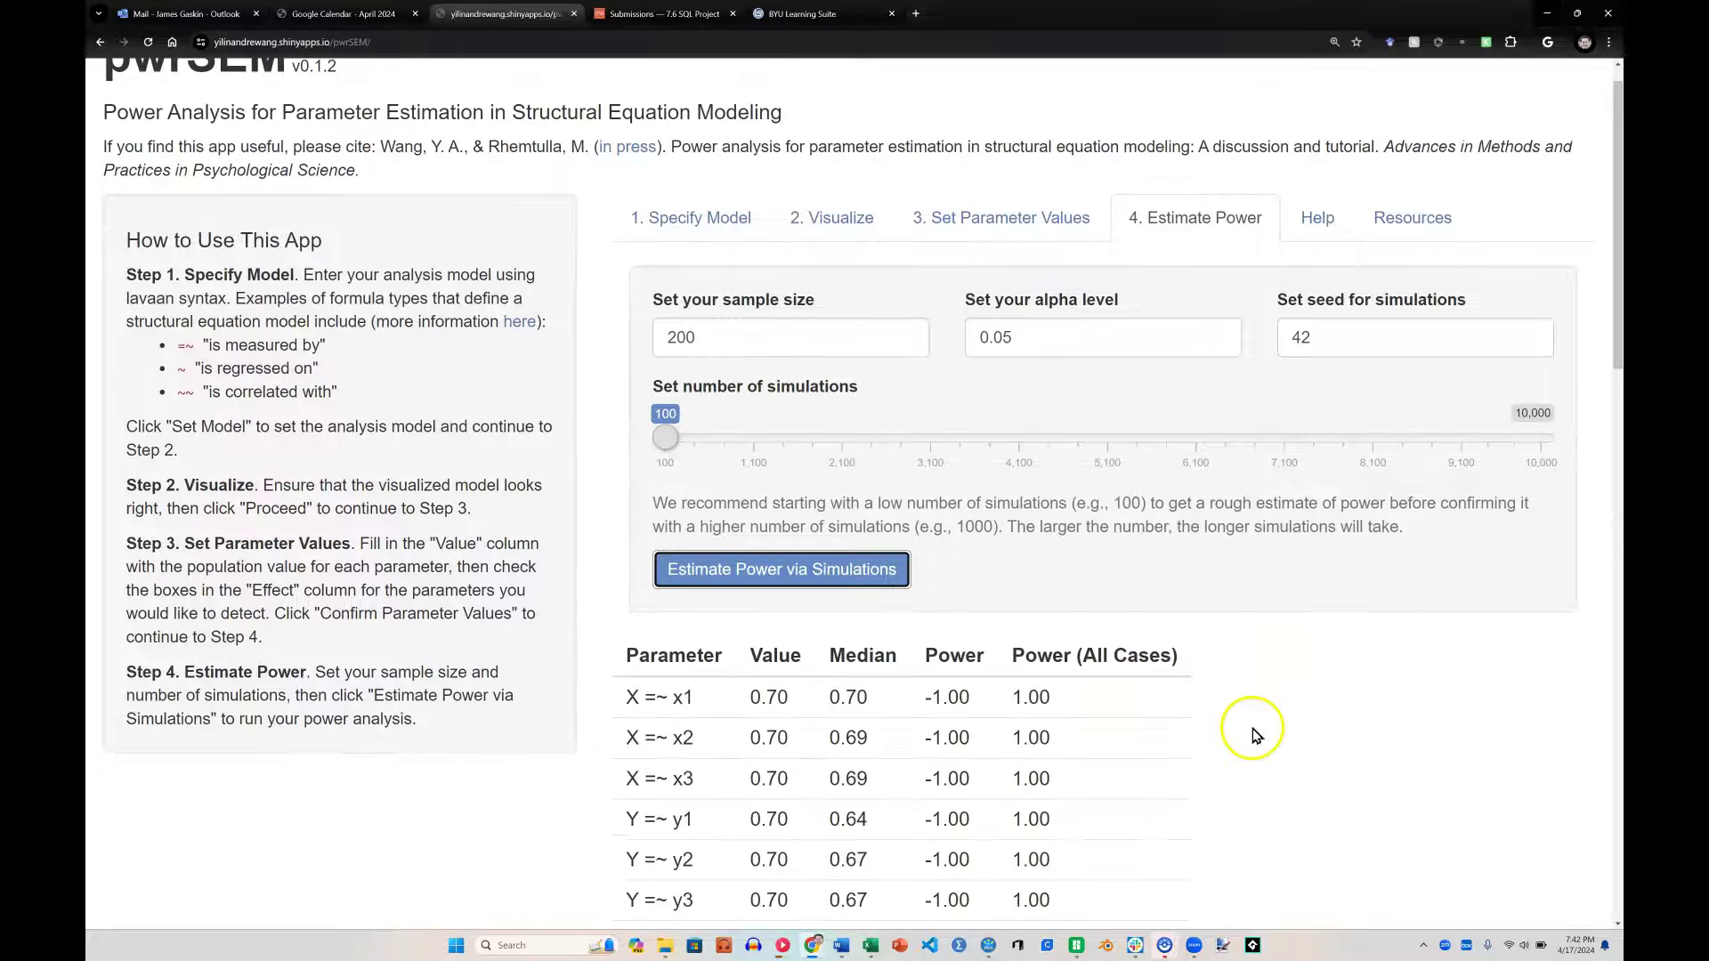
pyautogui.moveTo(1037, 599); pyautogui.dragTo(1041, 679)
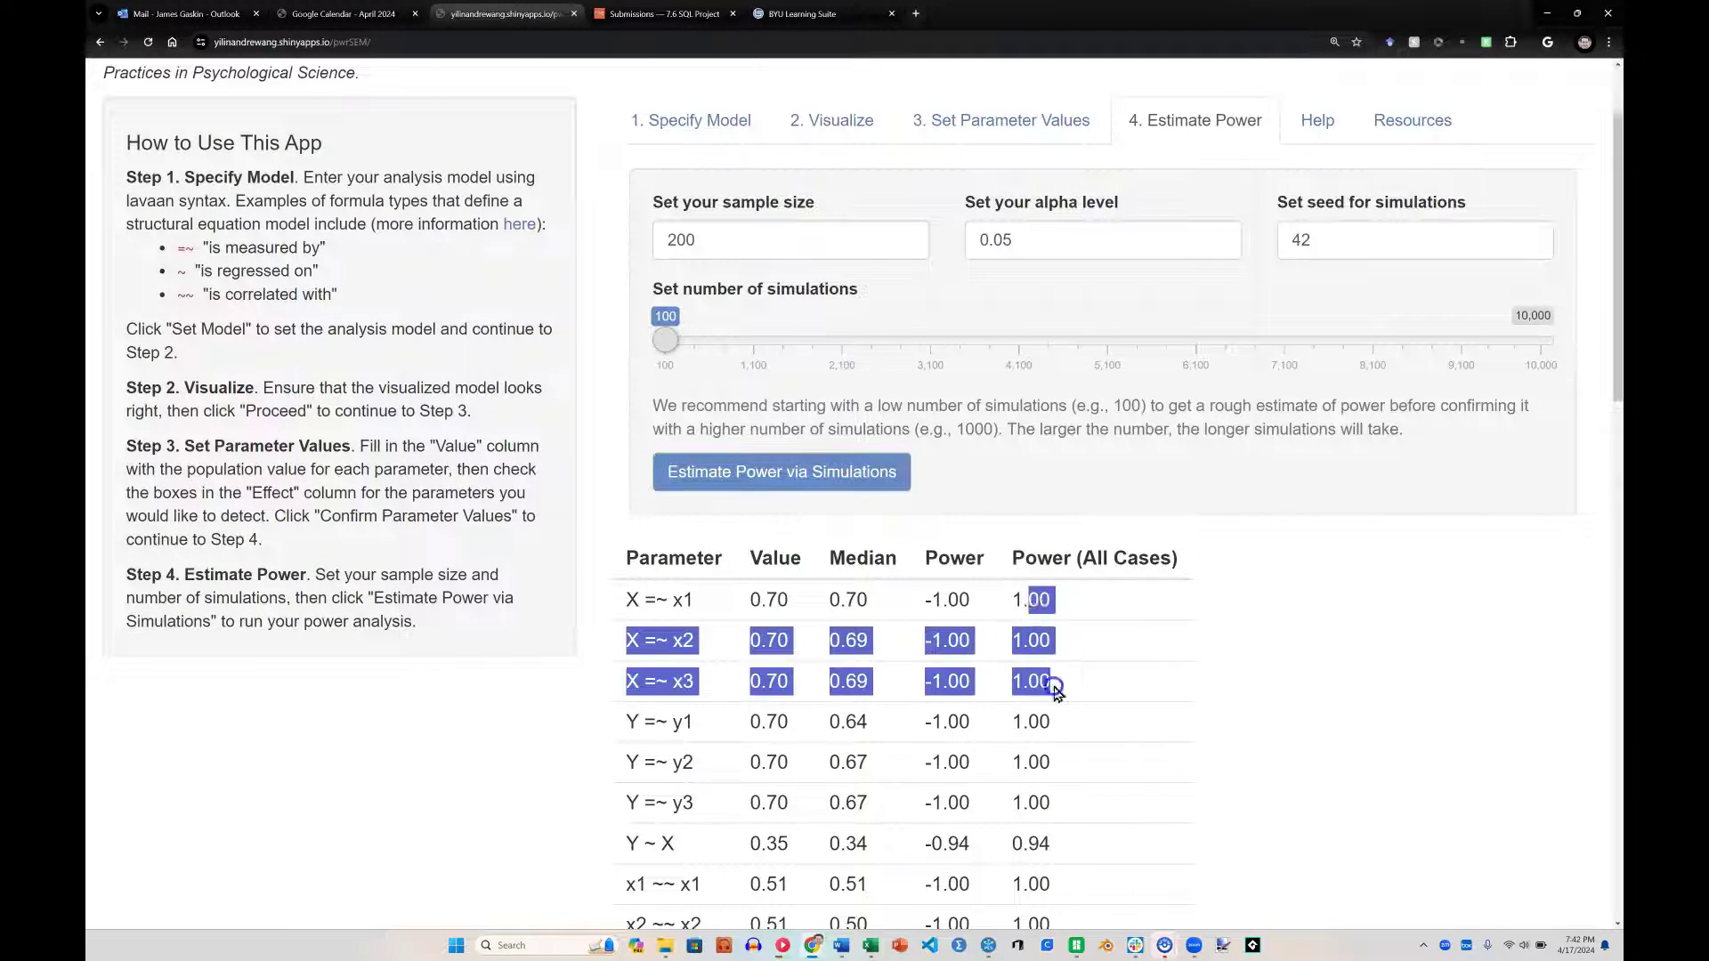
pyautogui.click(1037, 600)
pyautogui.scroll(-3, 1111, 620)
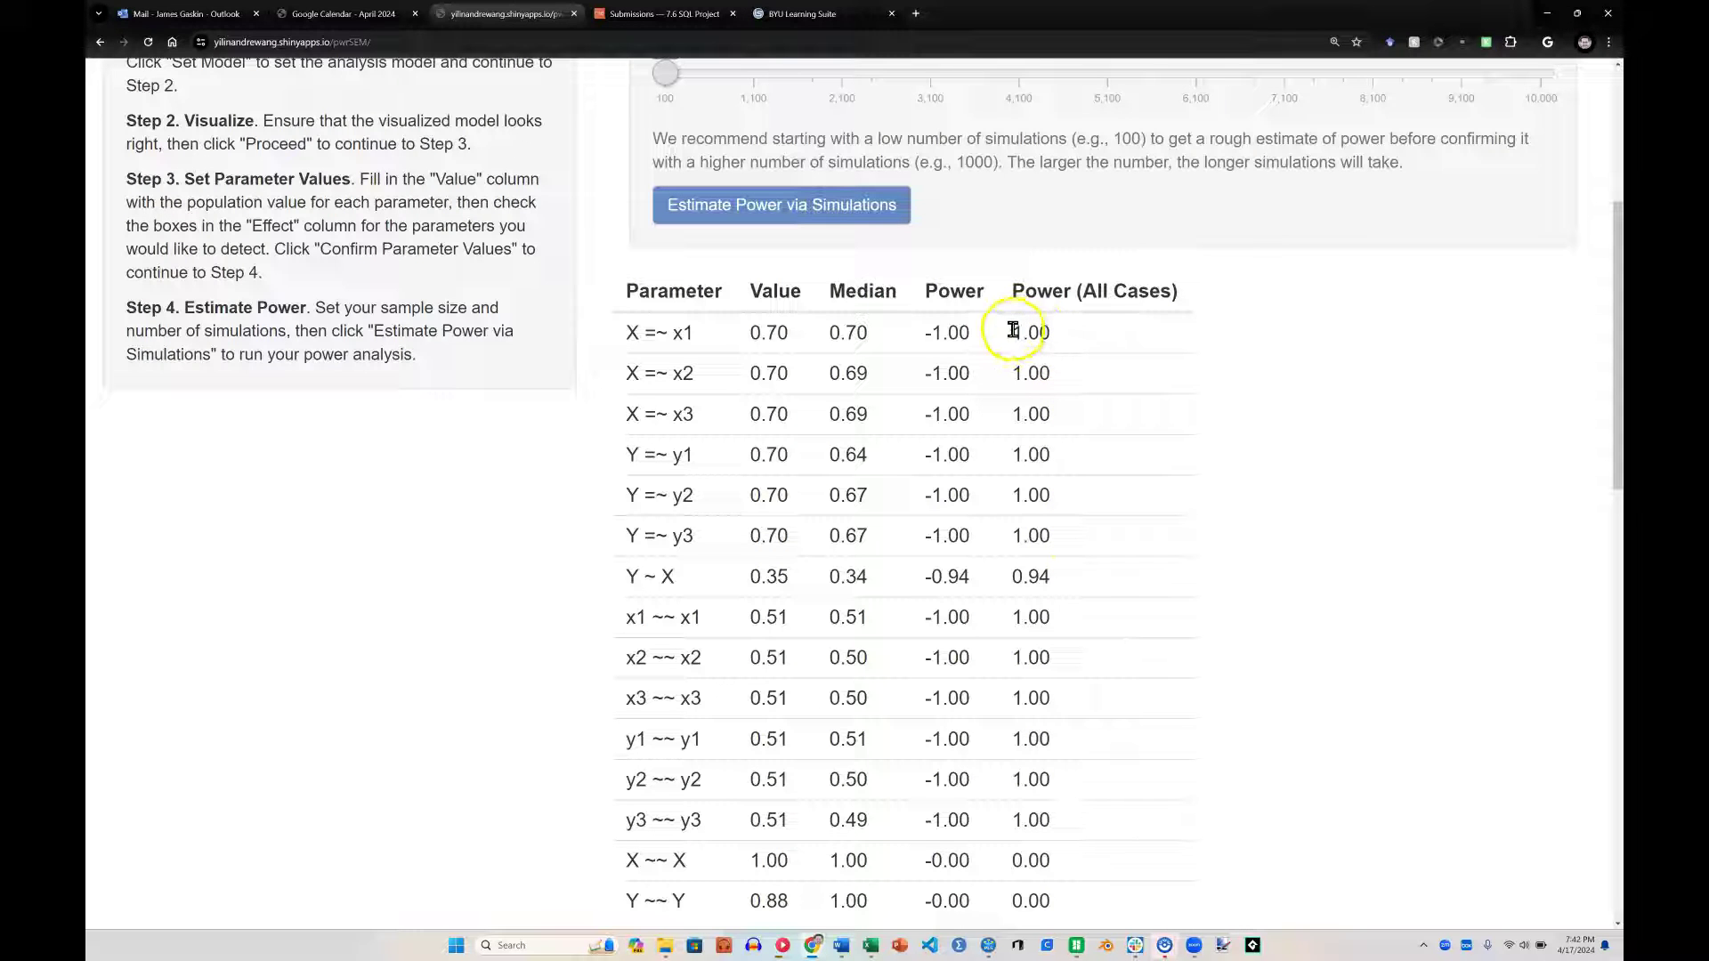
pyautogui.moveTo(626, 332); pyautogui.dragTo(1068, 547)
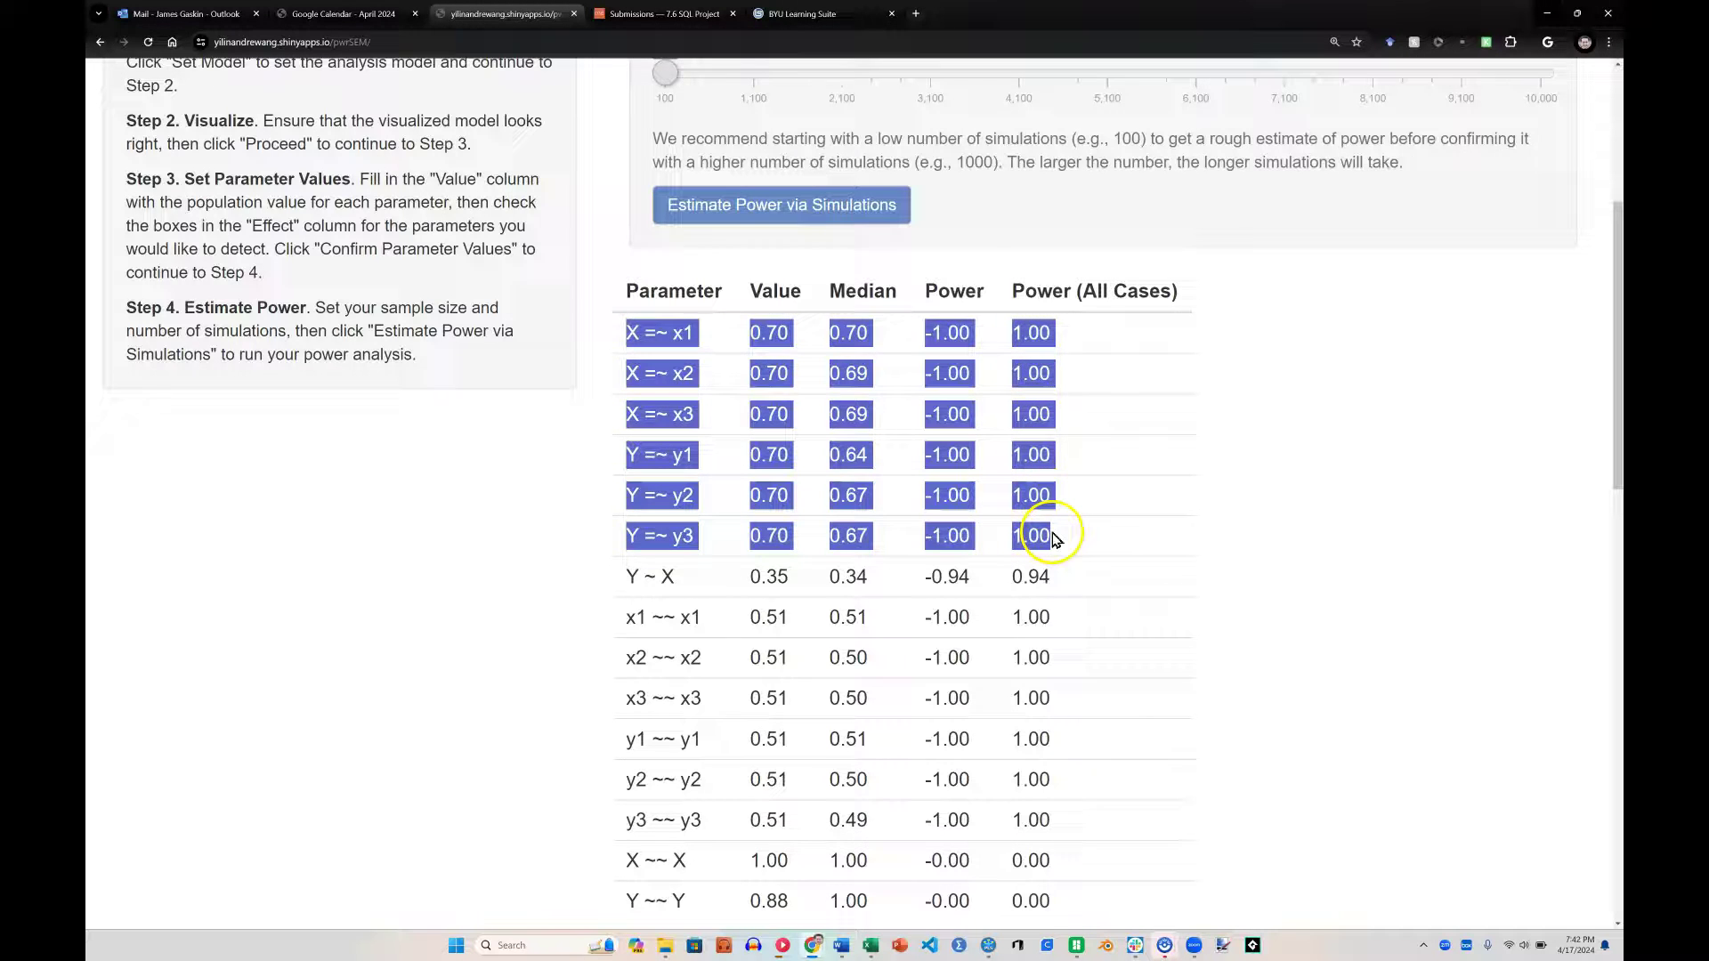
pyautogui.scroll(3, 1052, 538)
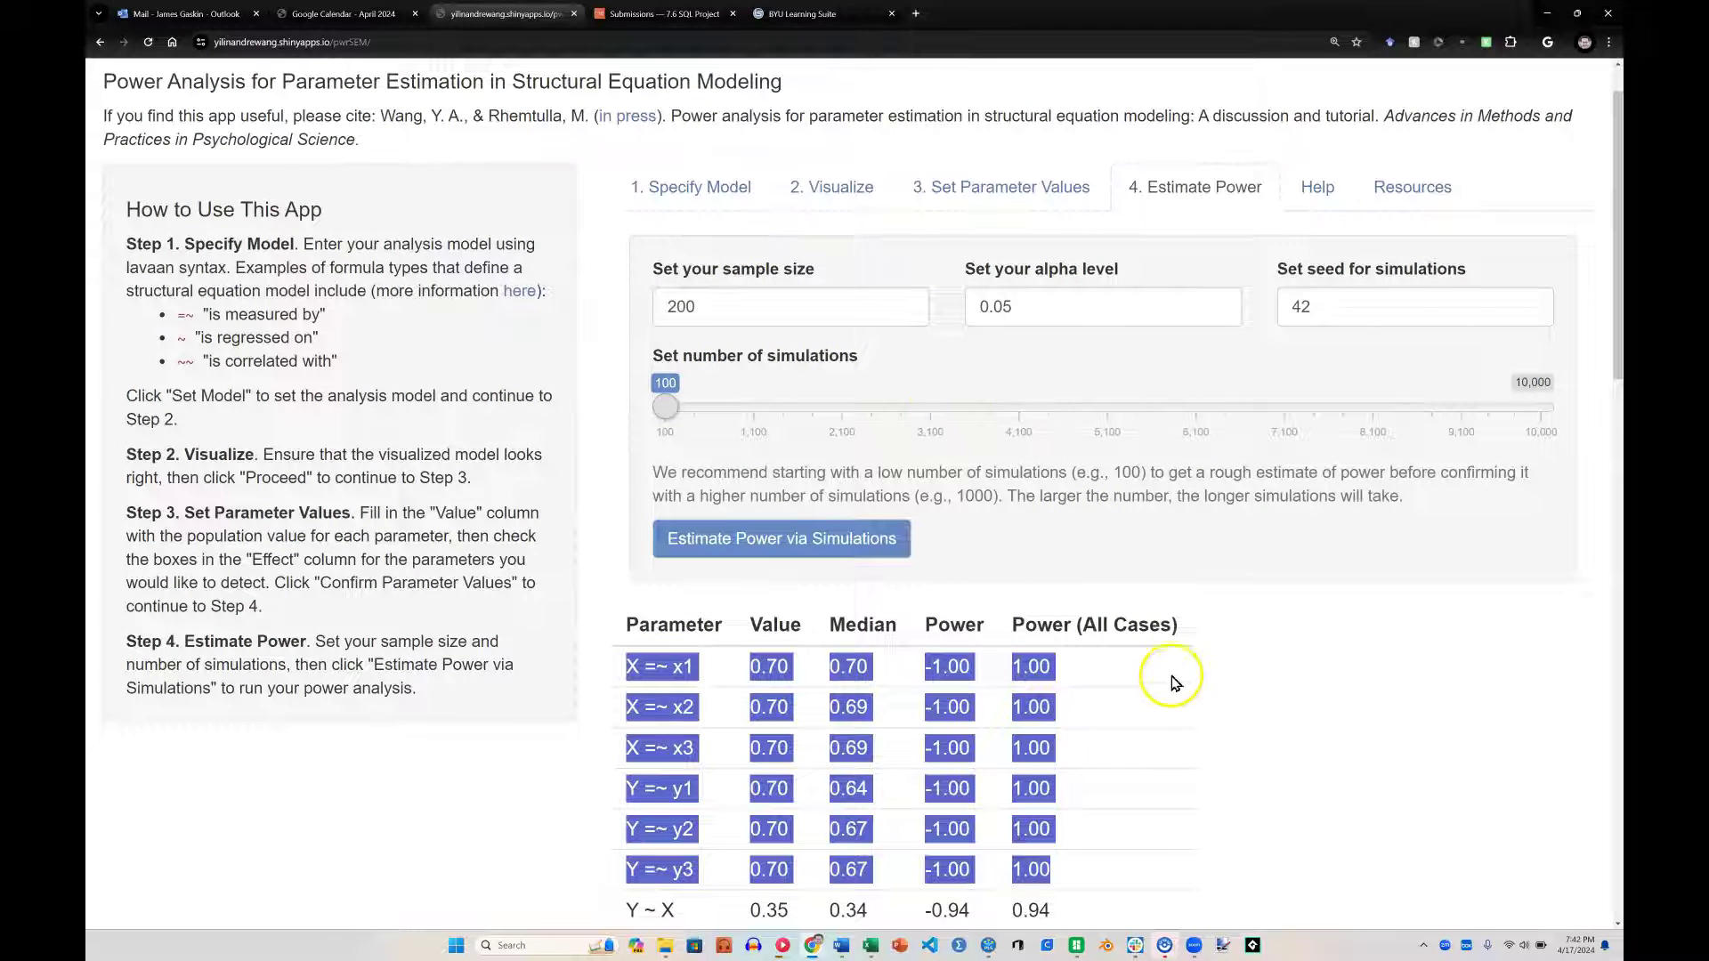
pyautogui.click(1022, 311)
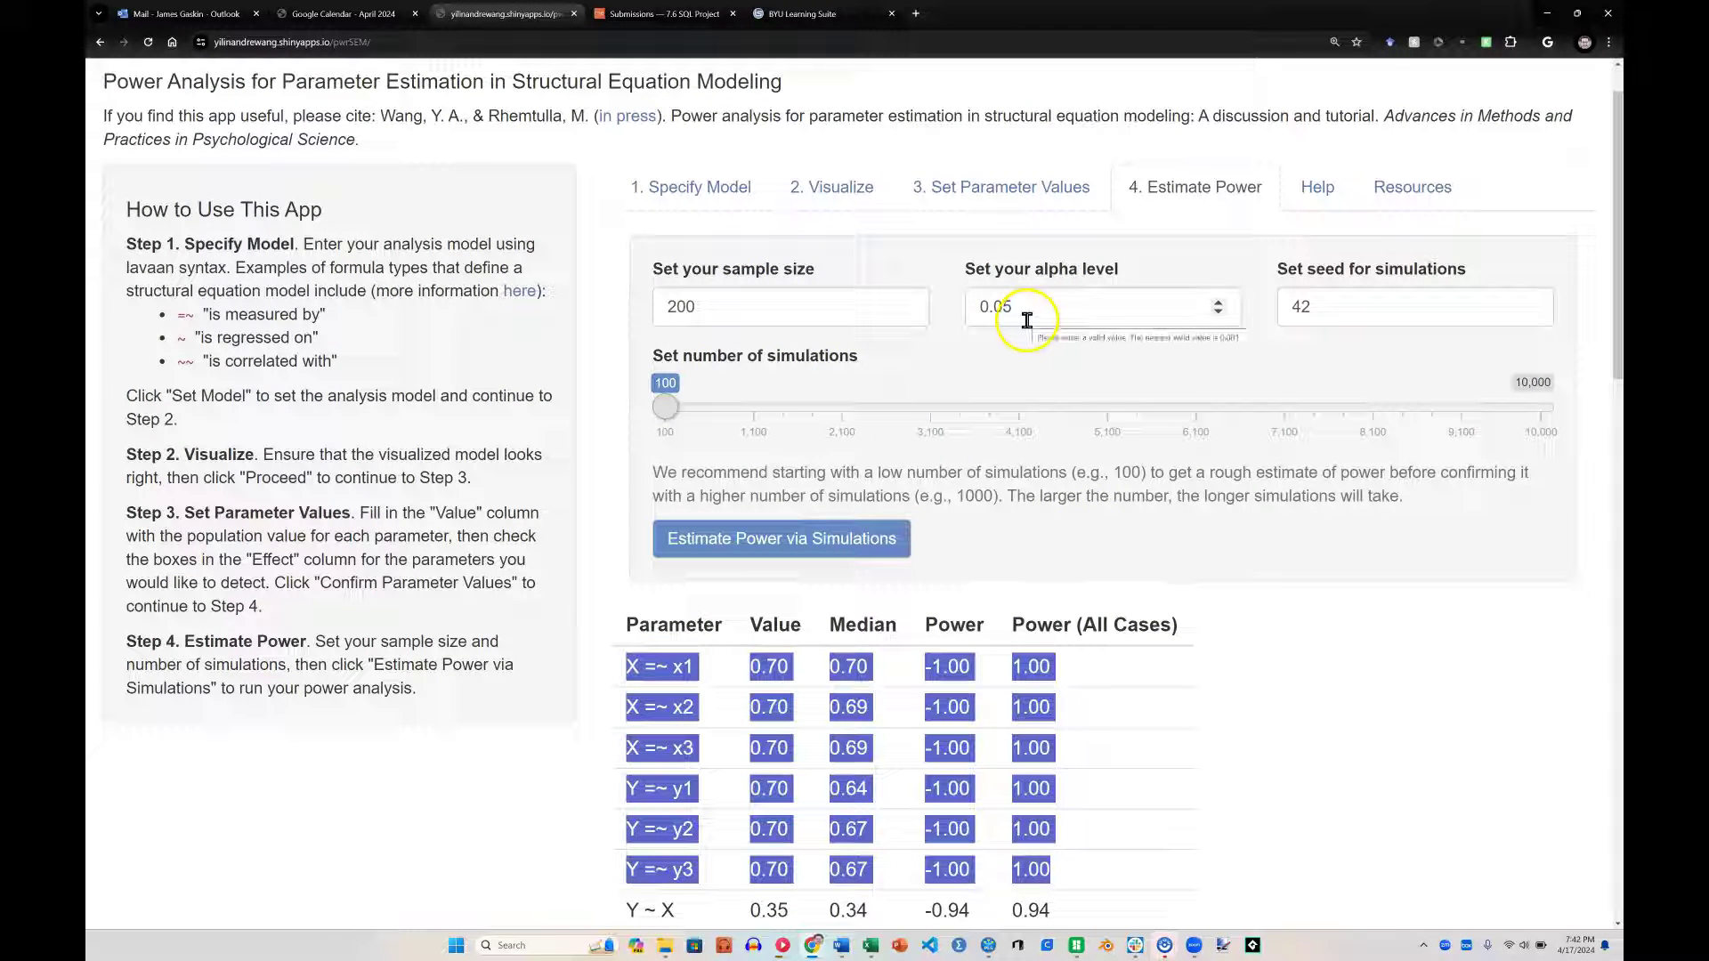
pyautogui.scroll(-3, 1246, 658)
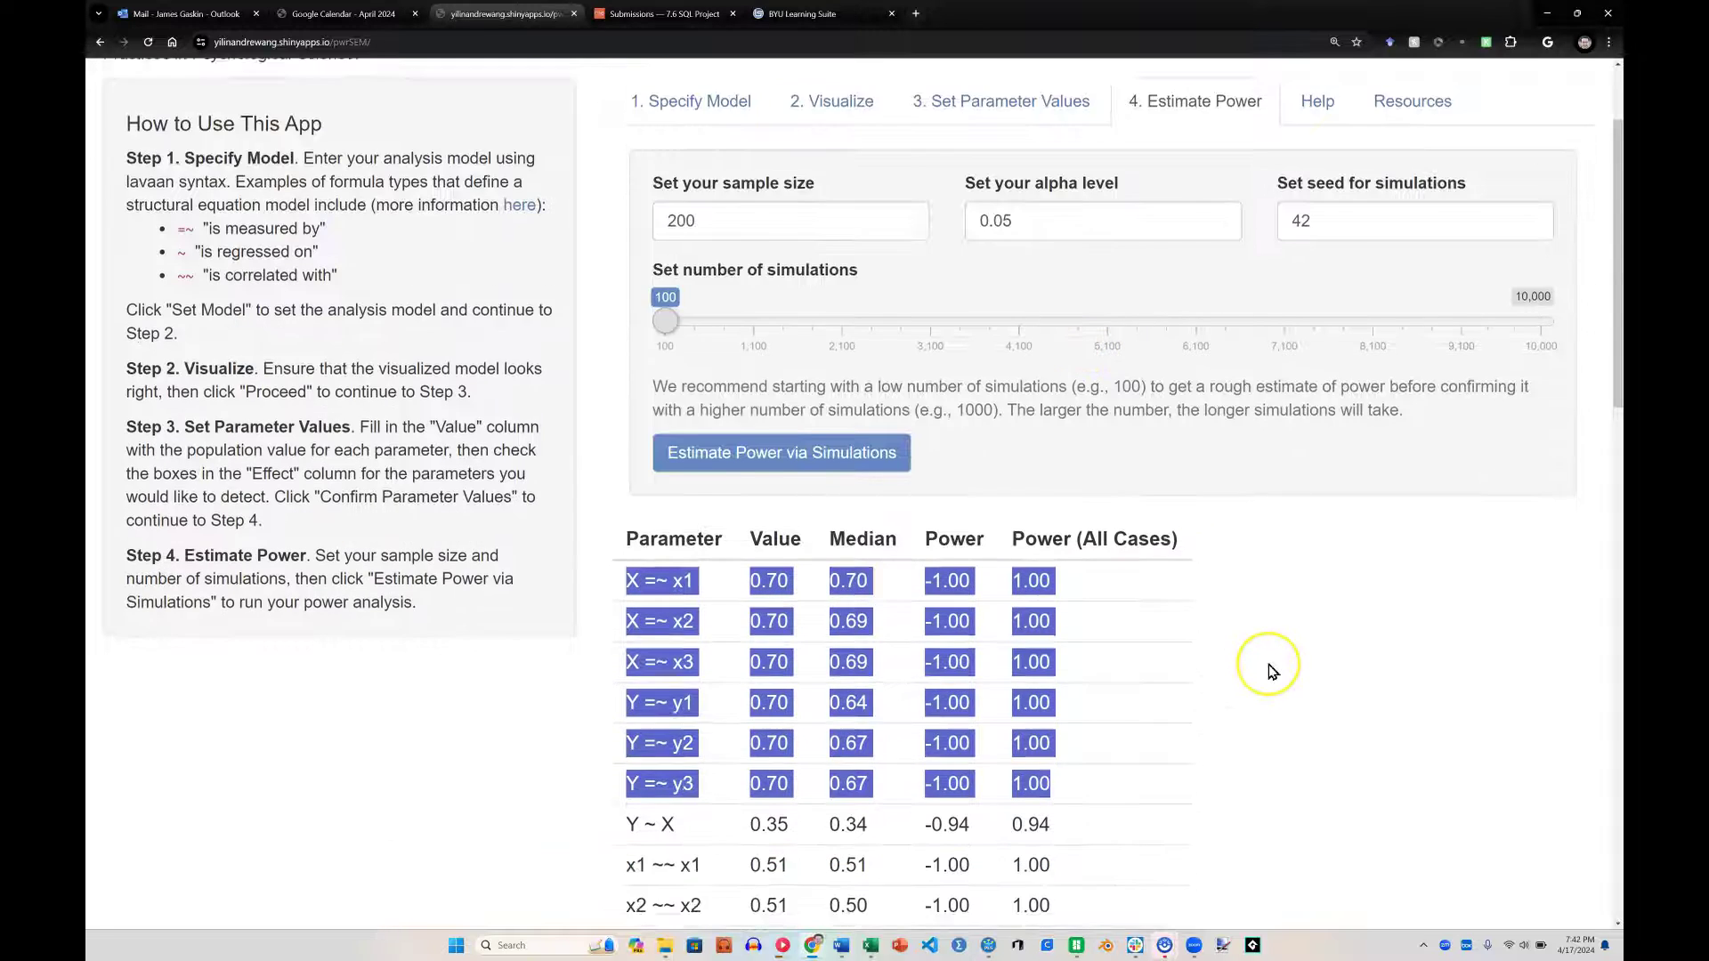
pyautogui.scroll(-2, 1271, 670)
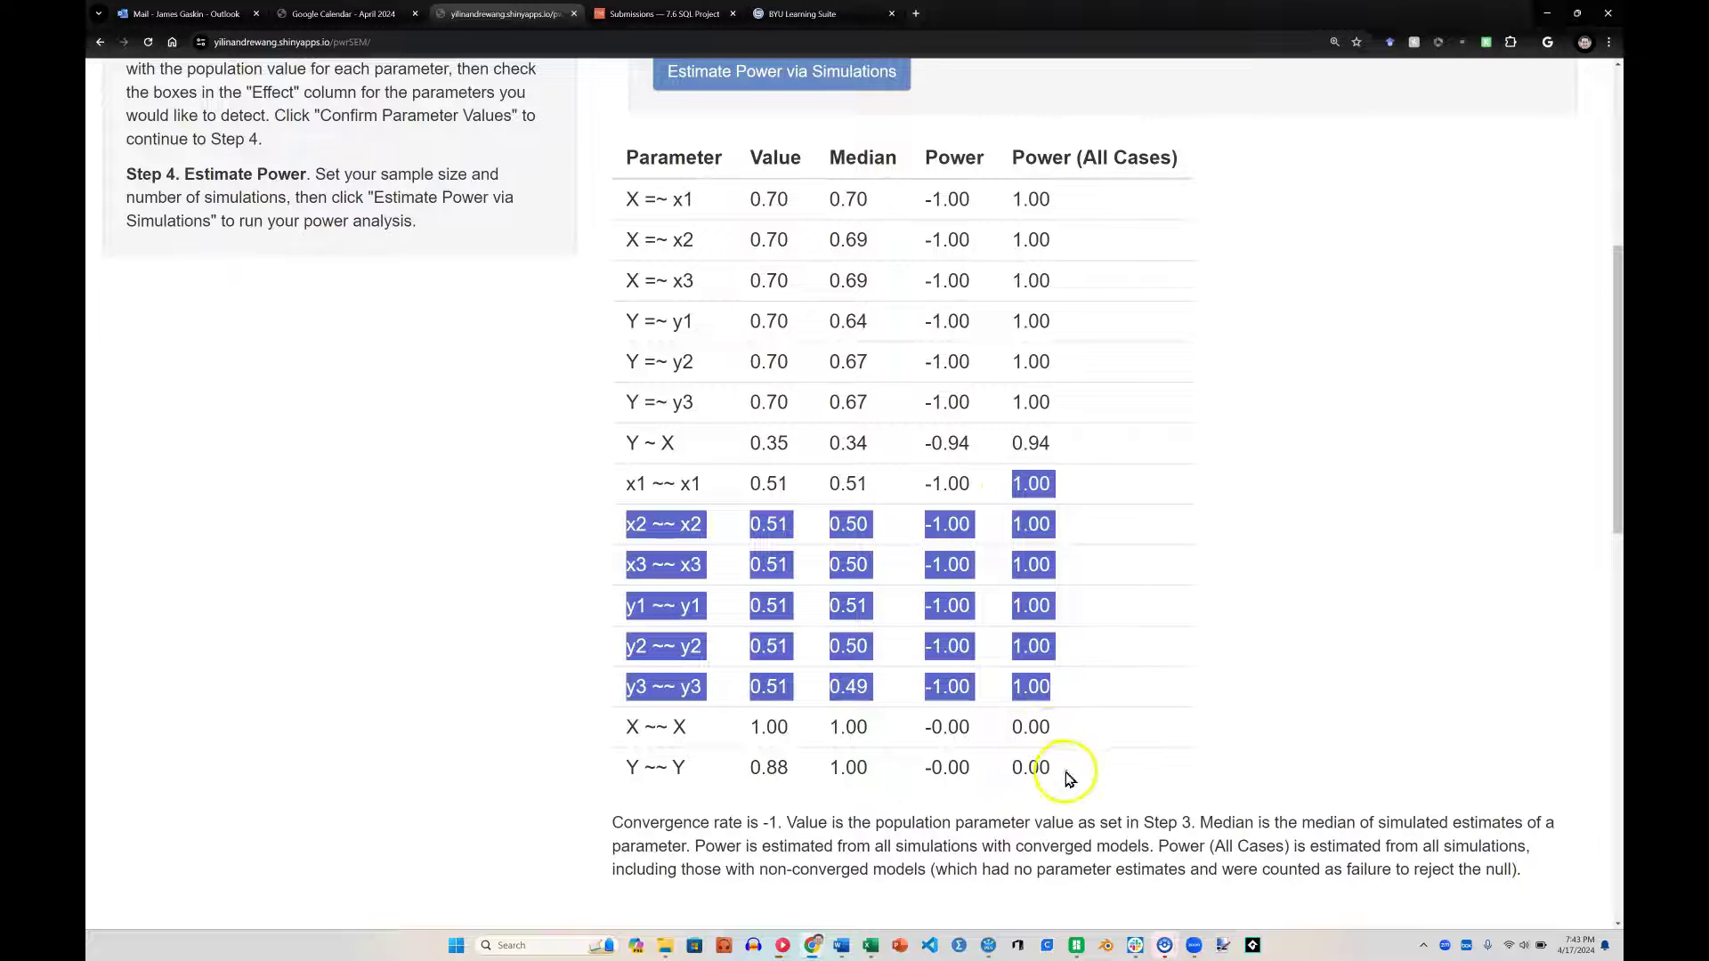
pyautogui.moveTo(1080, 774); pyautogui.dragTo(591, 724)
pyautogui.click(592, 728)
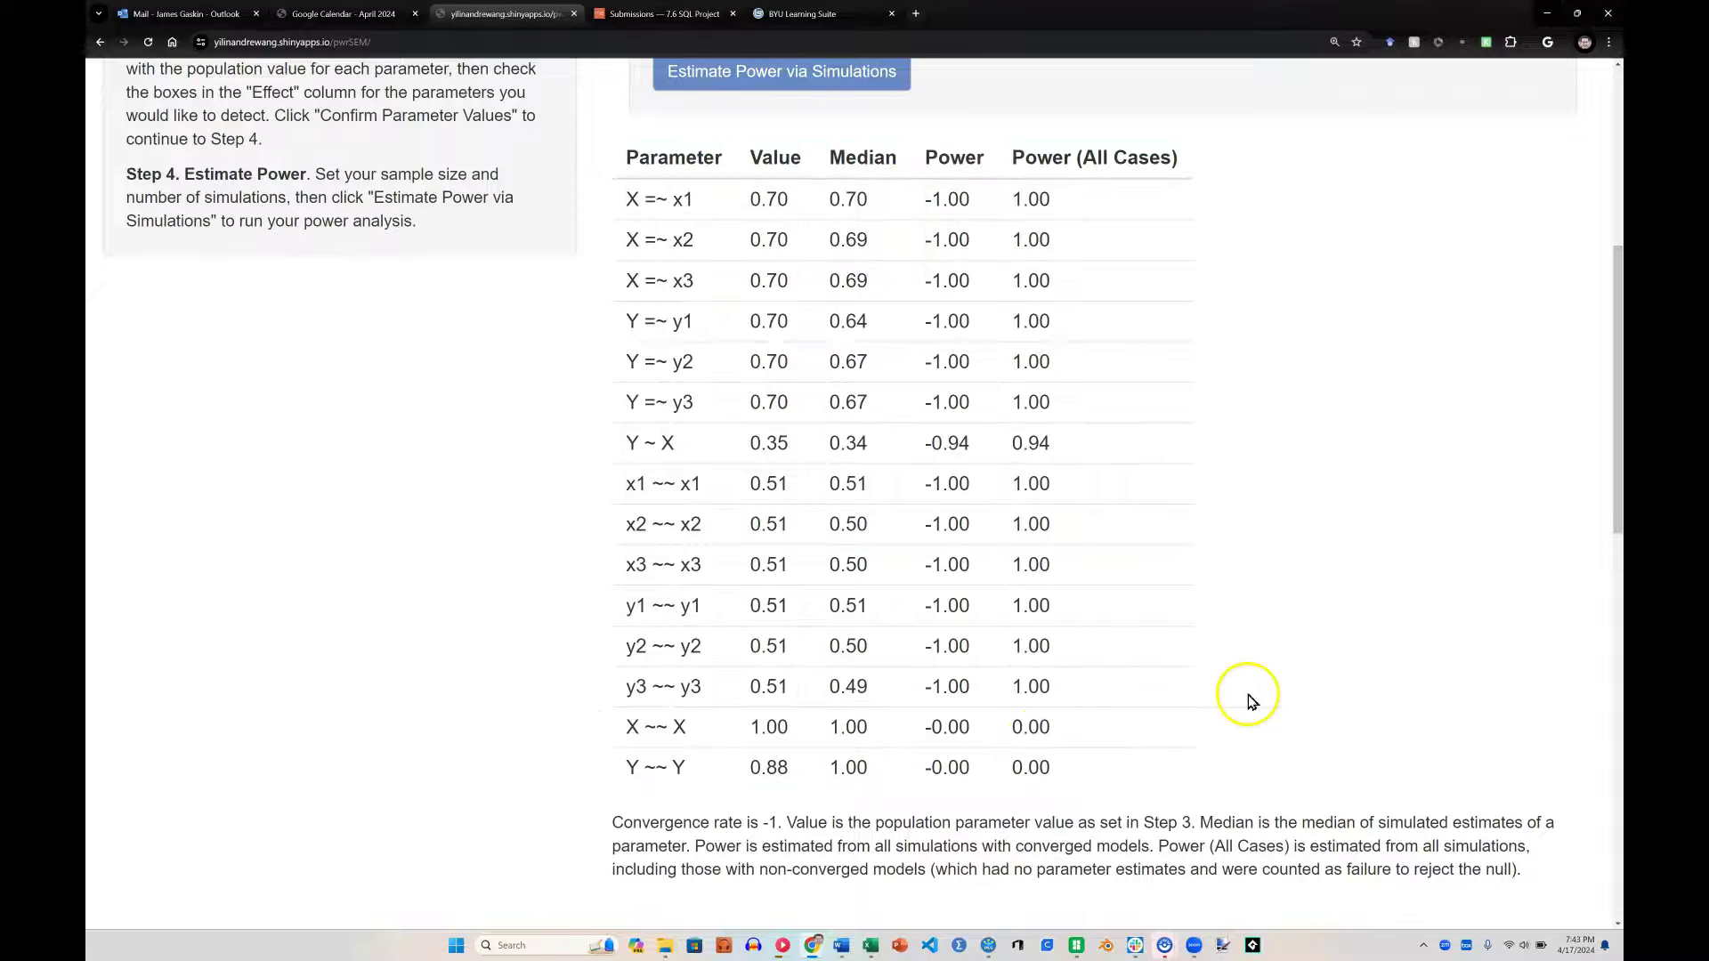
# Set the sample size to 100, rerun the power estimation and check the new power values.
pyautogui.scroll(6, 1247, 698)
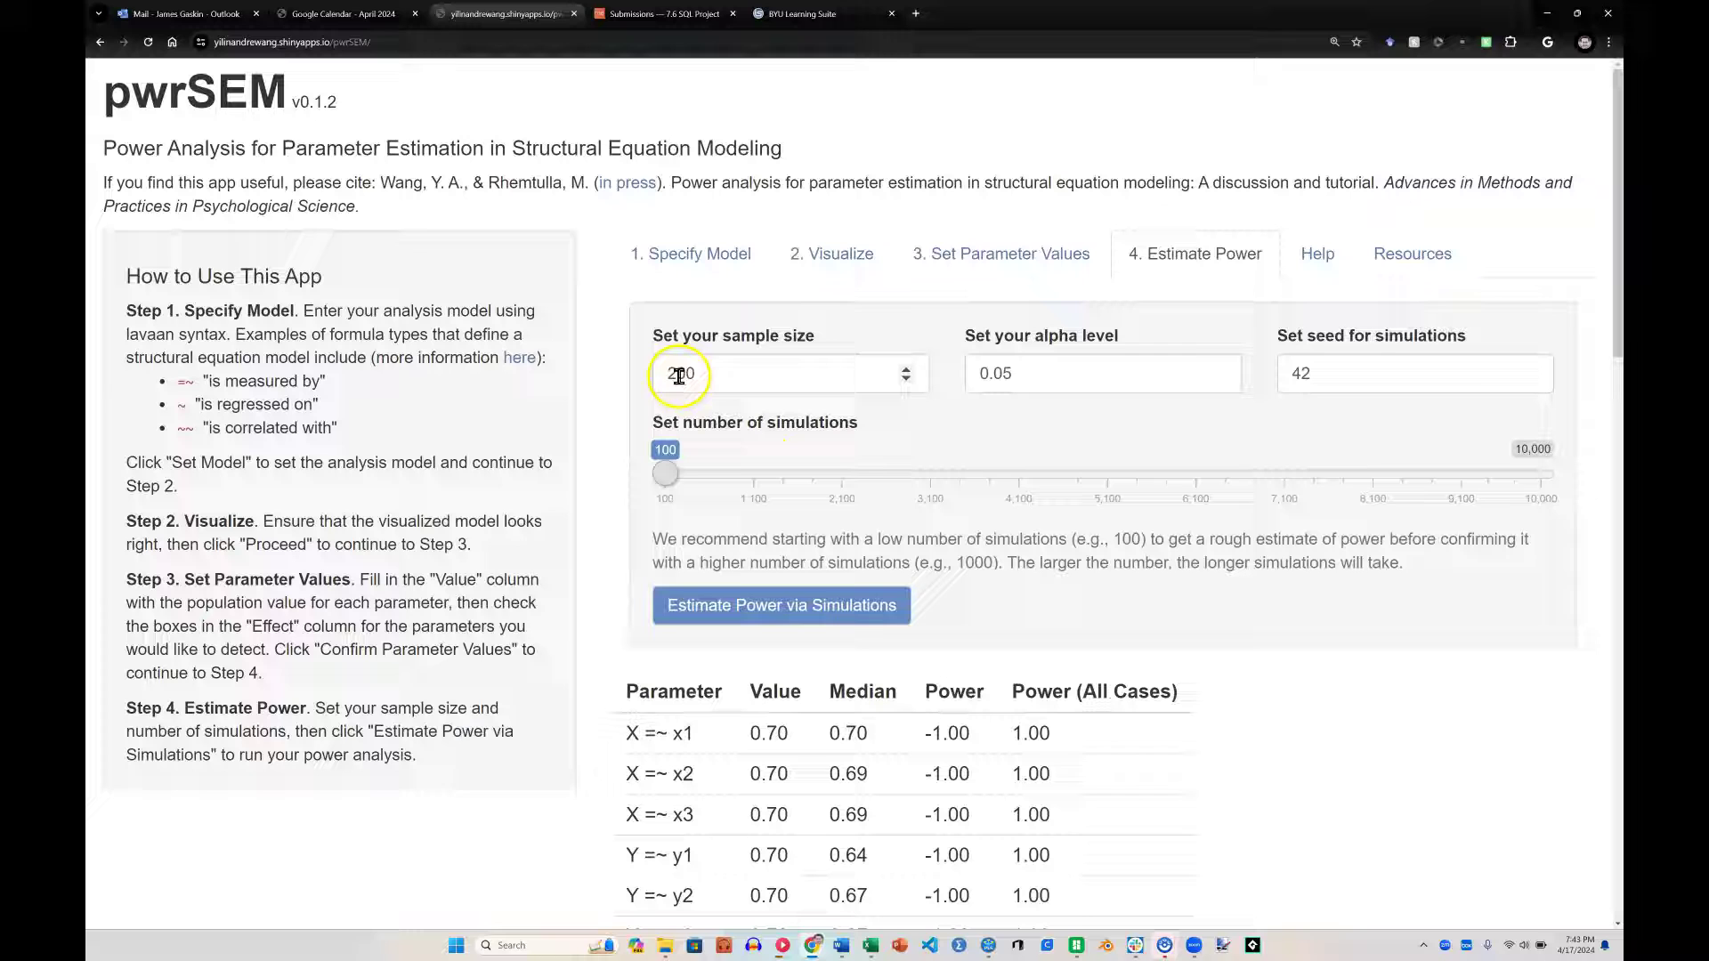
pyautogui.moveTo(679, 373); pyautogui.dragTo(653, 383)
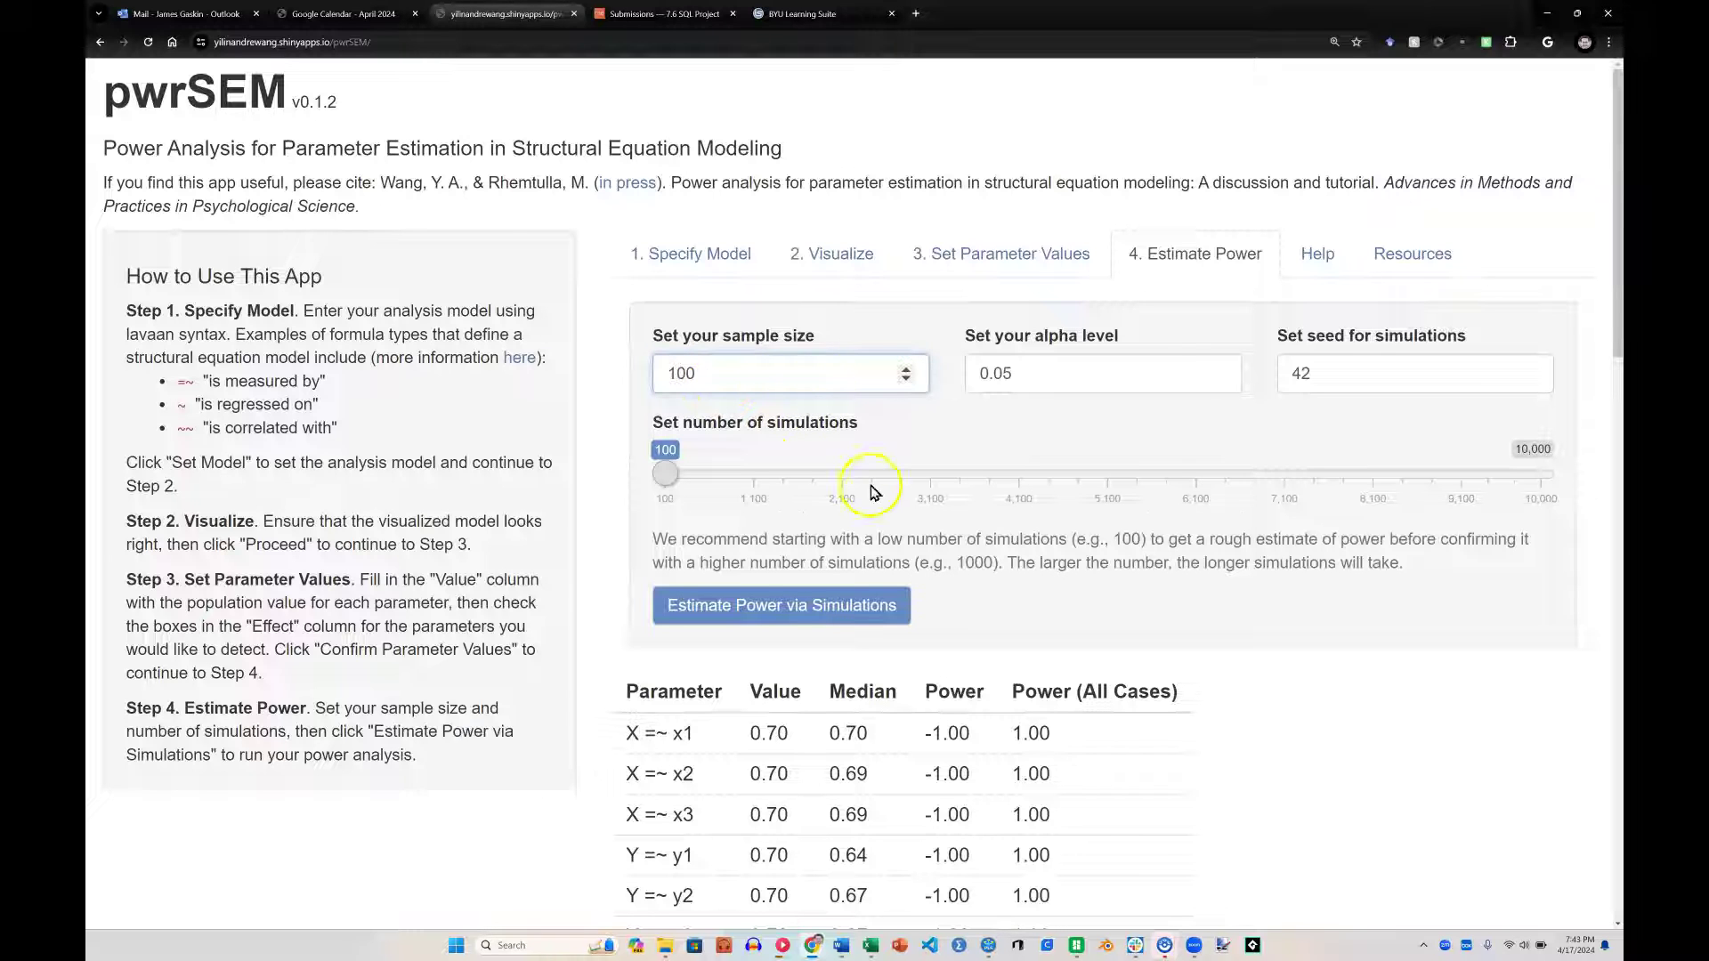
pyautogui.click(765, 612)
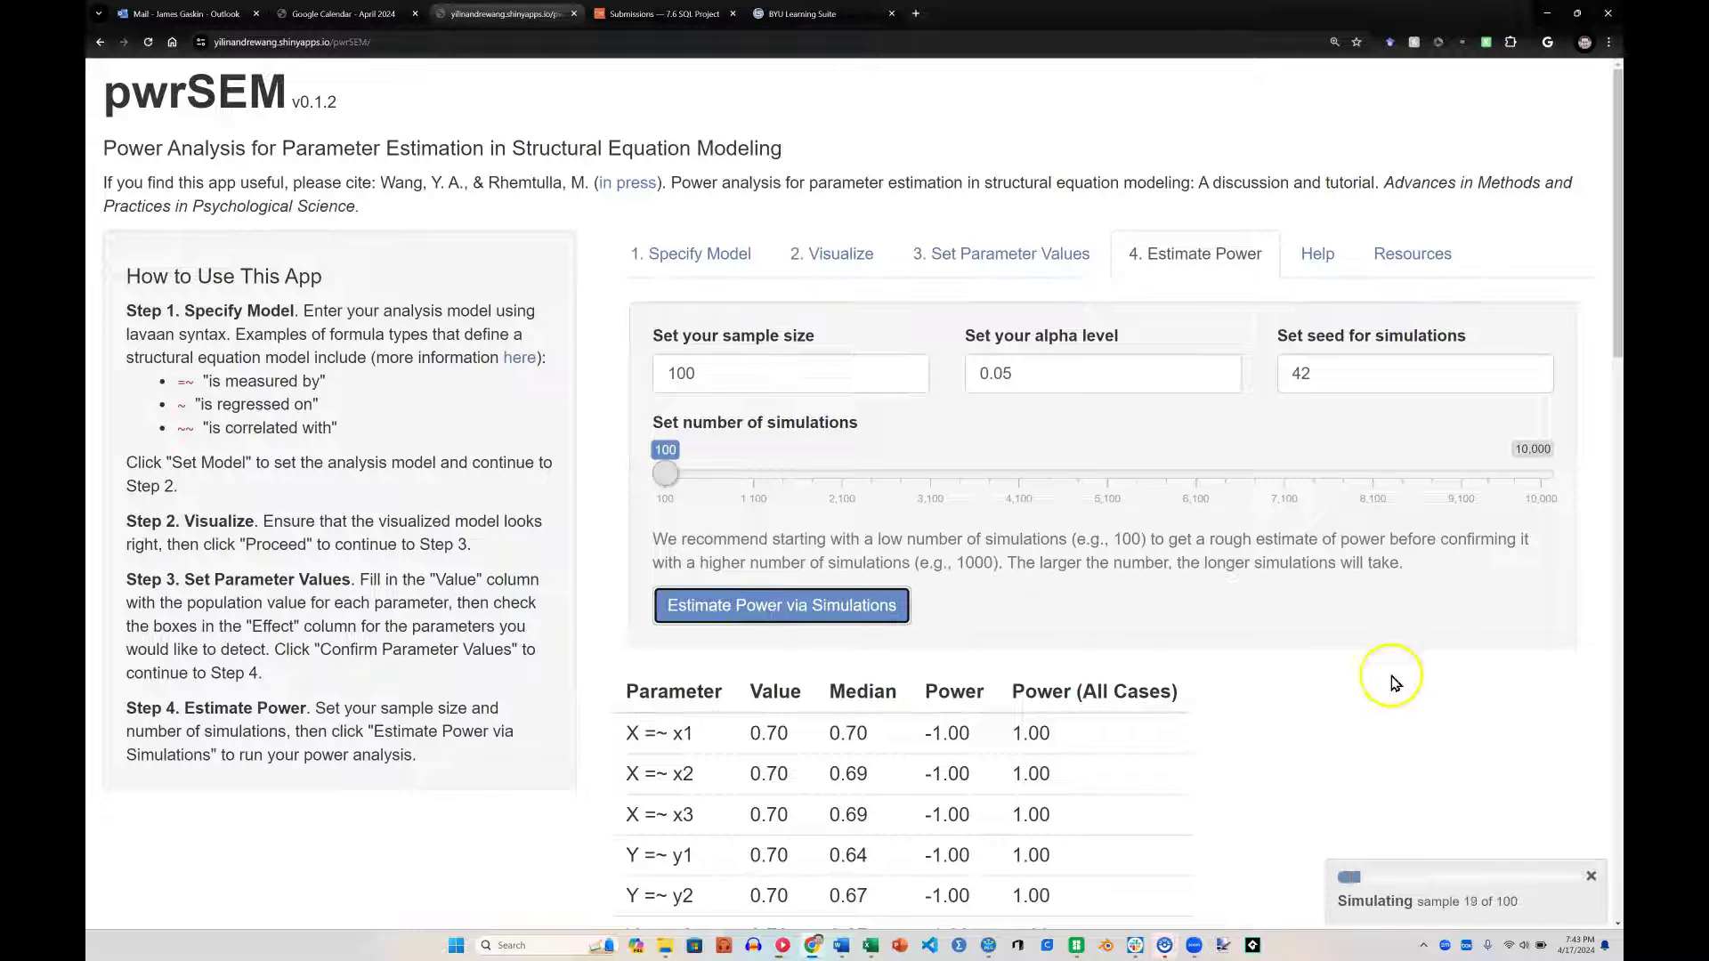
pyautogui.scroll(-2, 1290, 659)
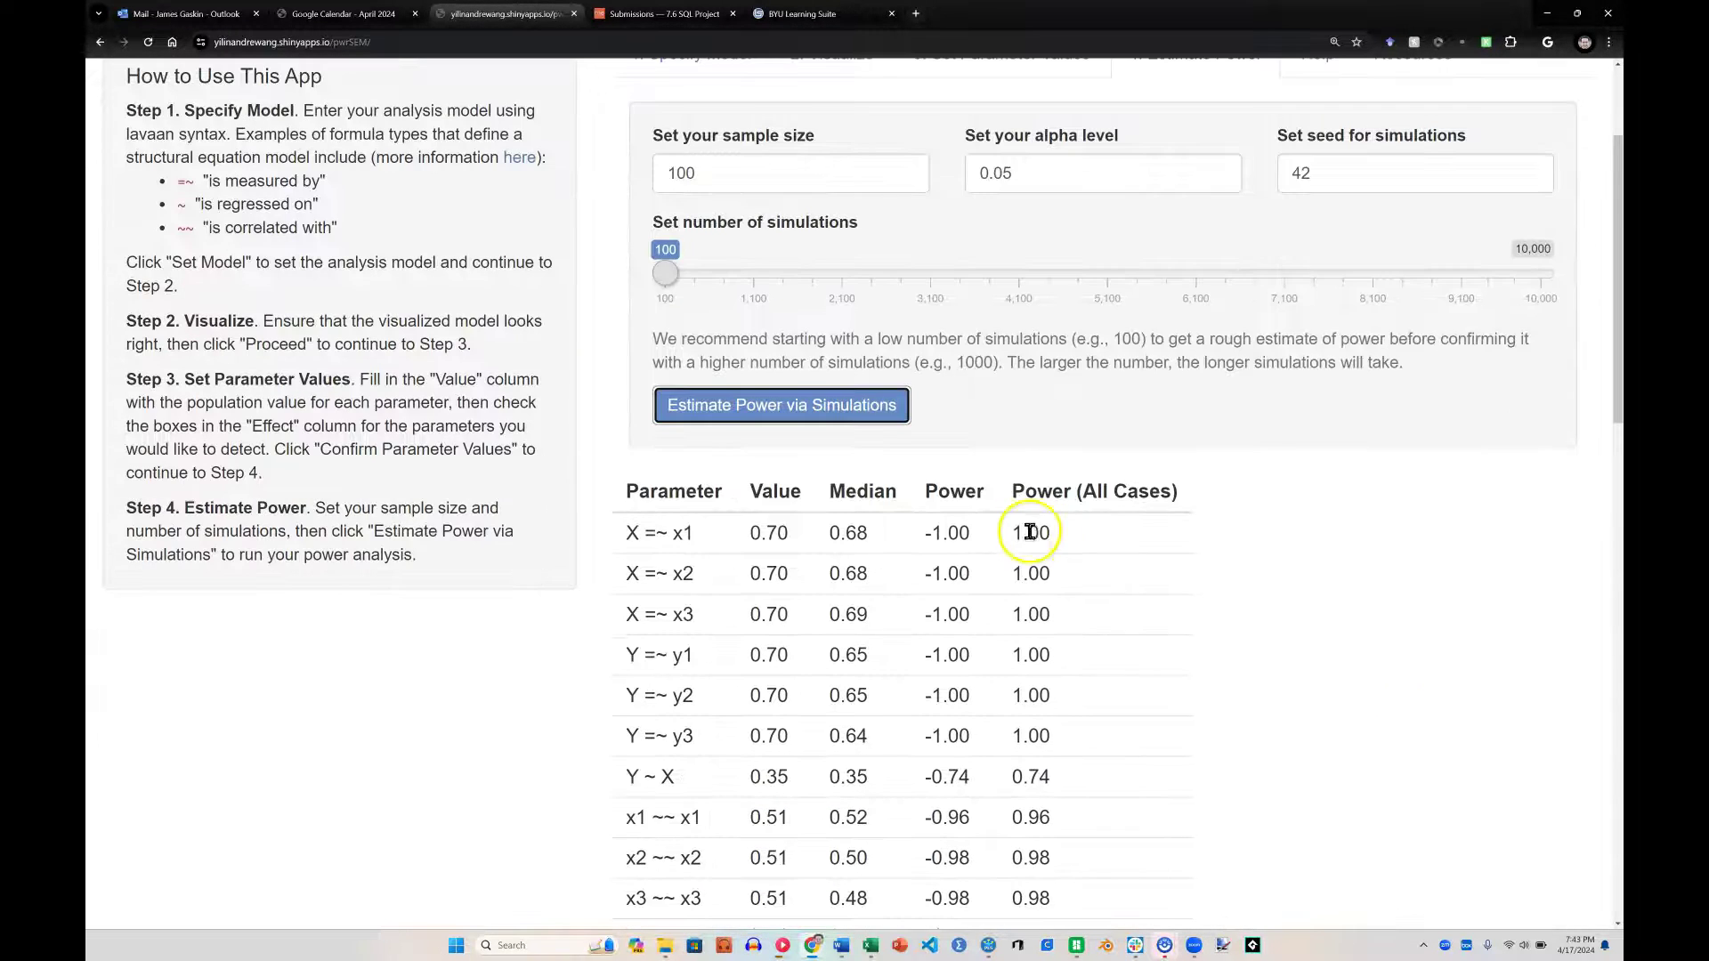
# Examine the power of the factor loadings and the Y ~ X regression in the results for sample size 100.
pyautogui.click(1030, 536)
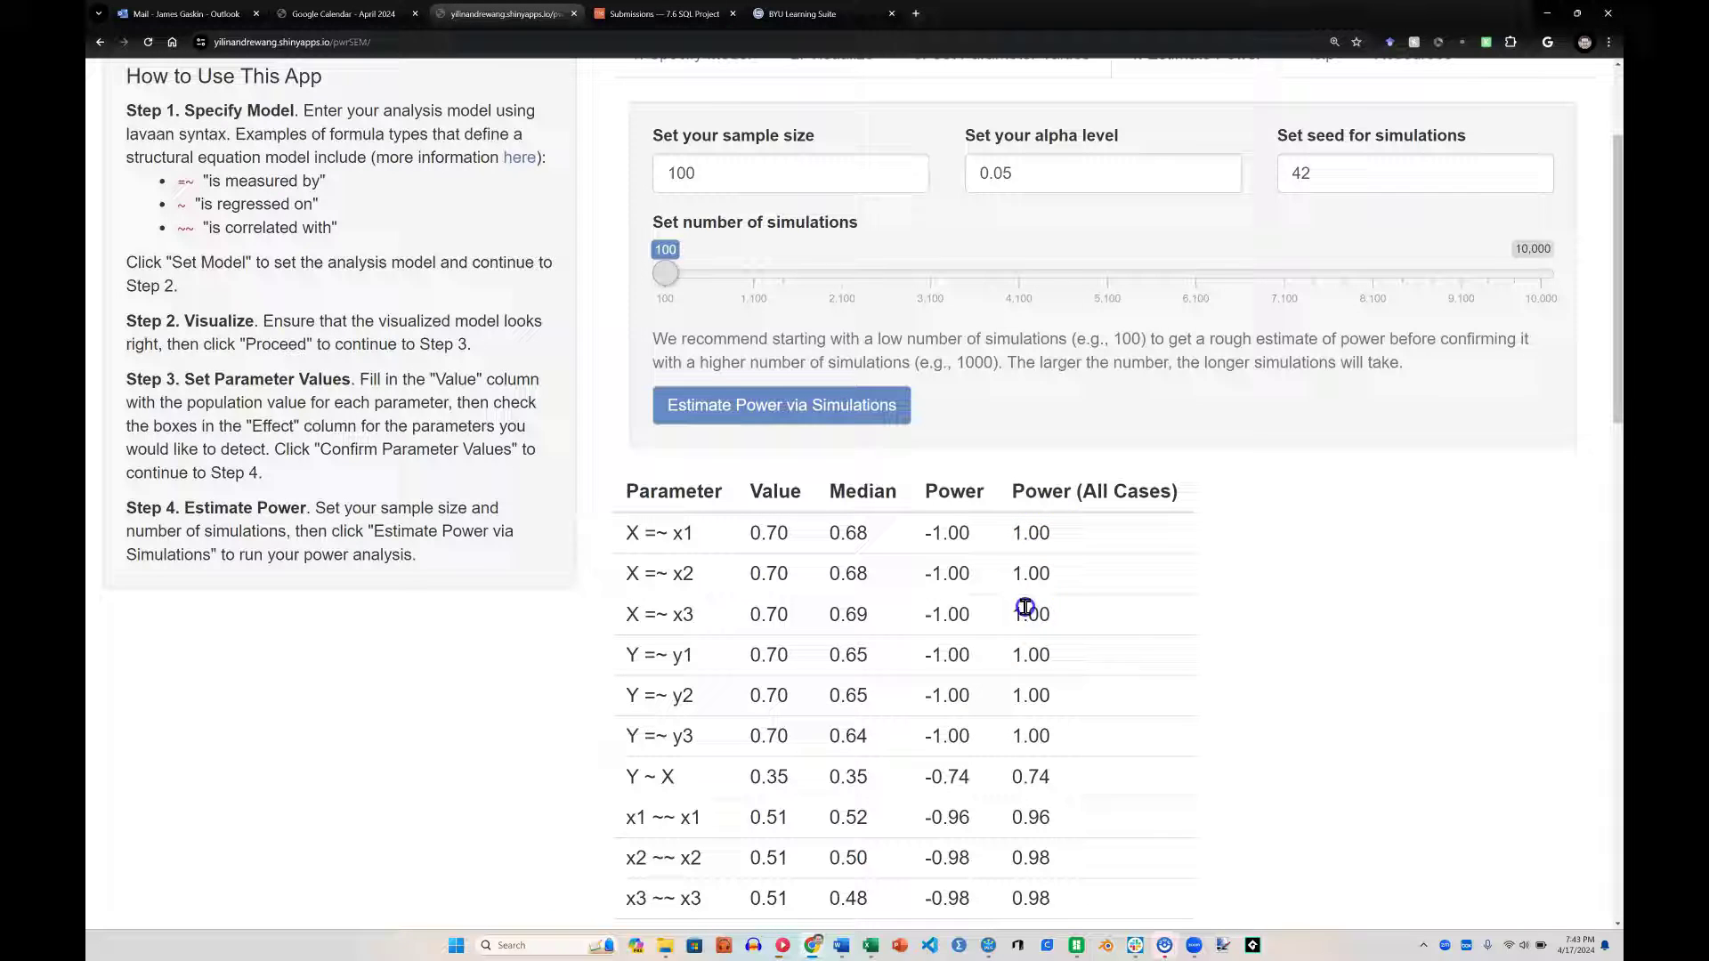
pyautogui.doubleClick(1026, 613)
pyautogui.scroll(-3, 1087, 648)
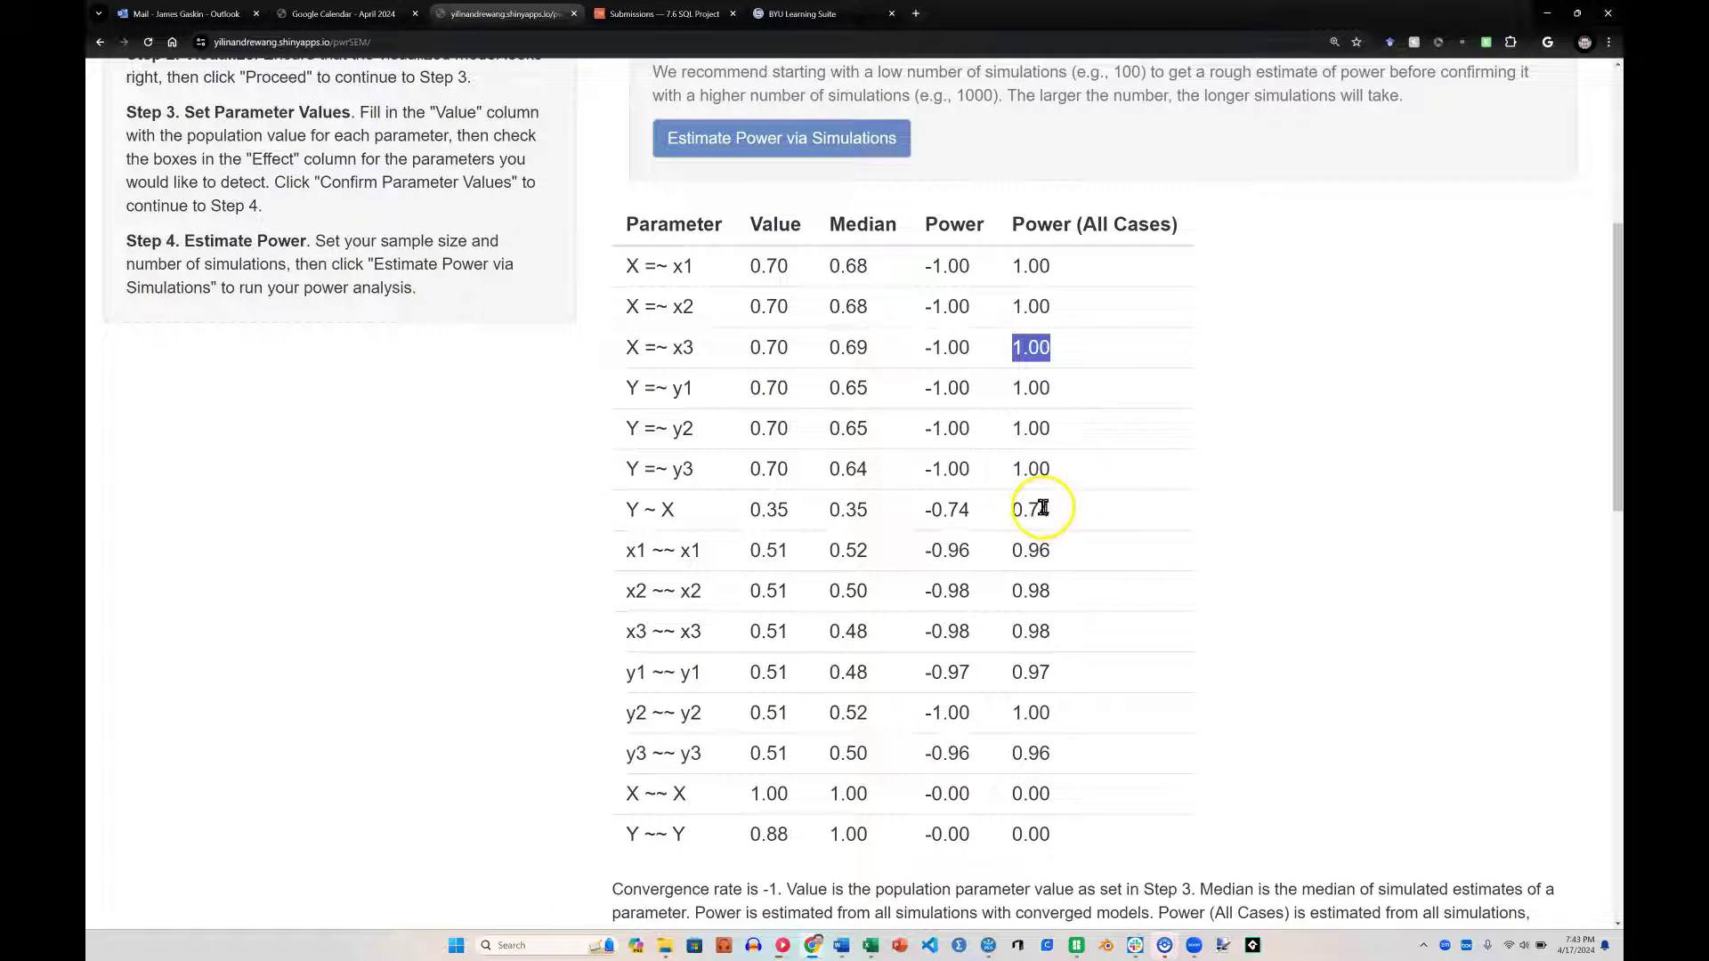
pyautogui.moveTo(1043, 507); pyautogui.dragTo(1000, 508)
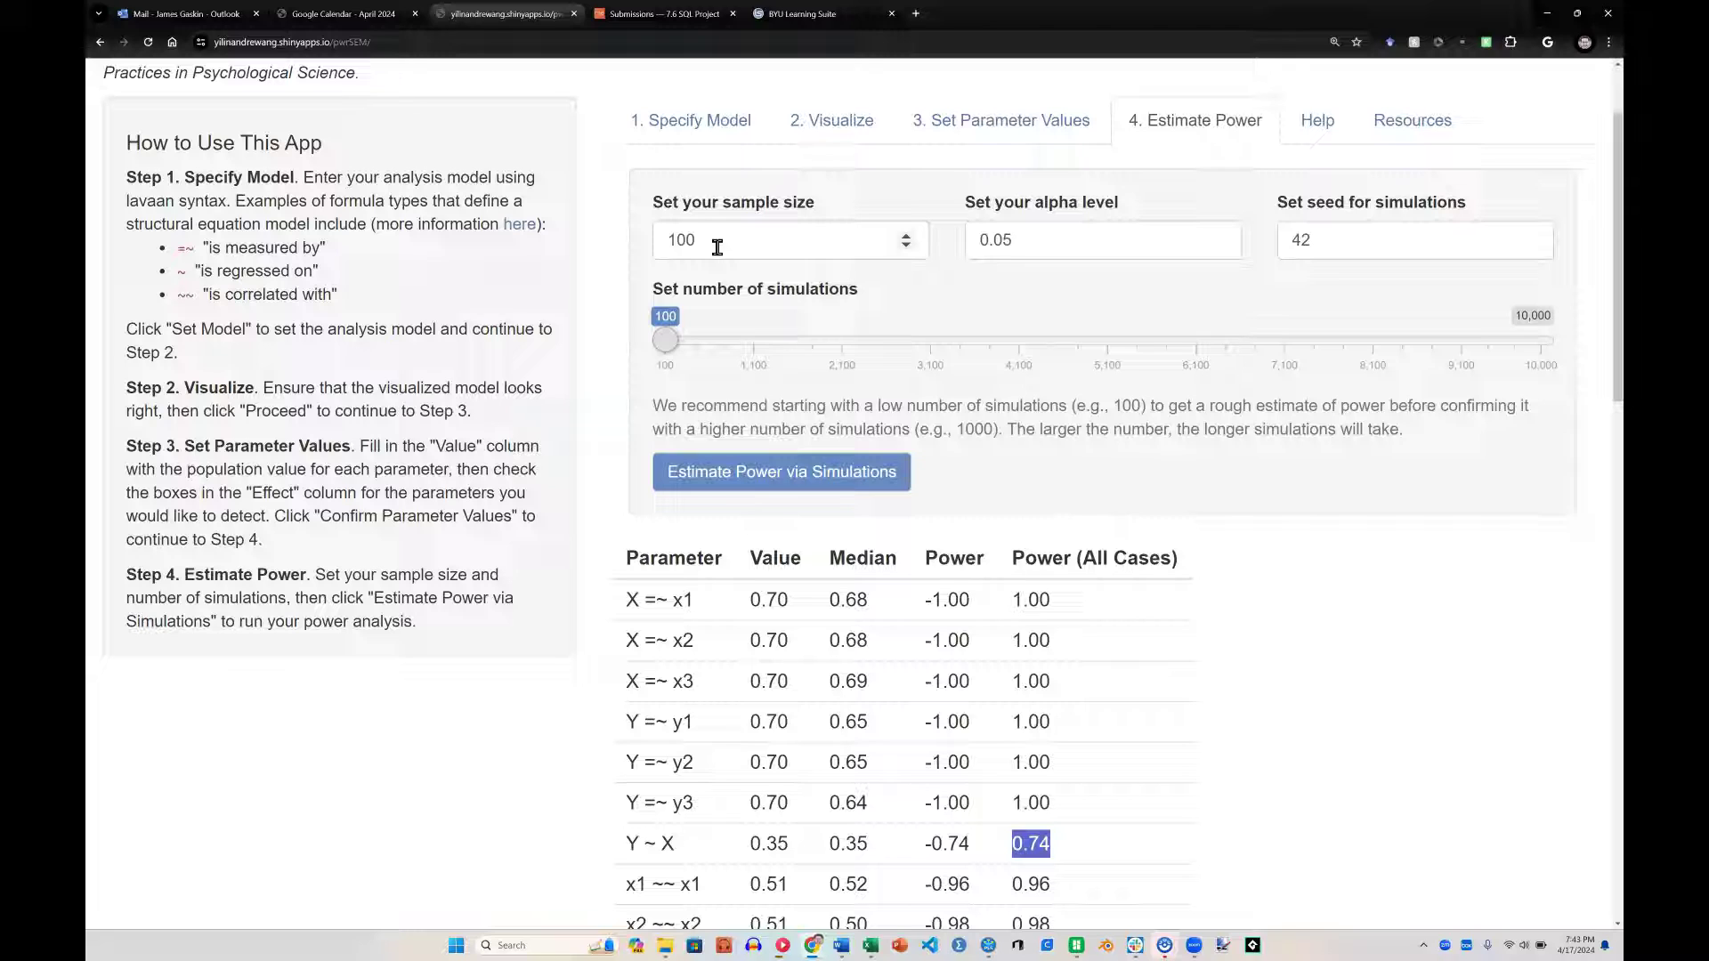
# Set the sample size to 110, rerun the power estimation and check the power of the Y ~ X regression.
pyautogui.click(705, 243)
pyautogui.click(704, 243)
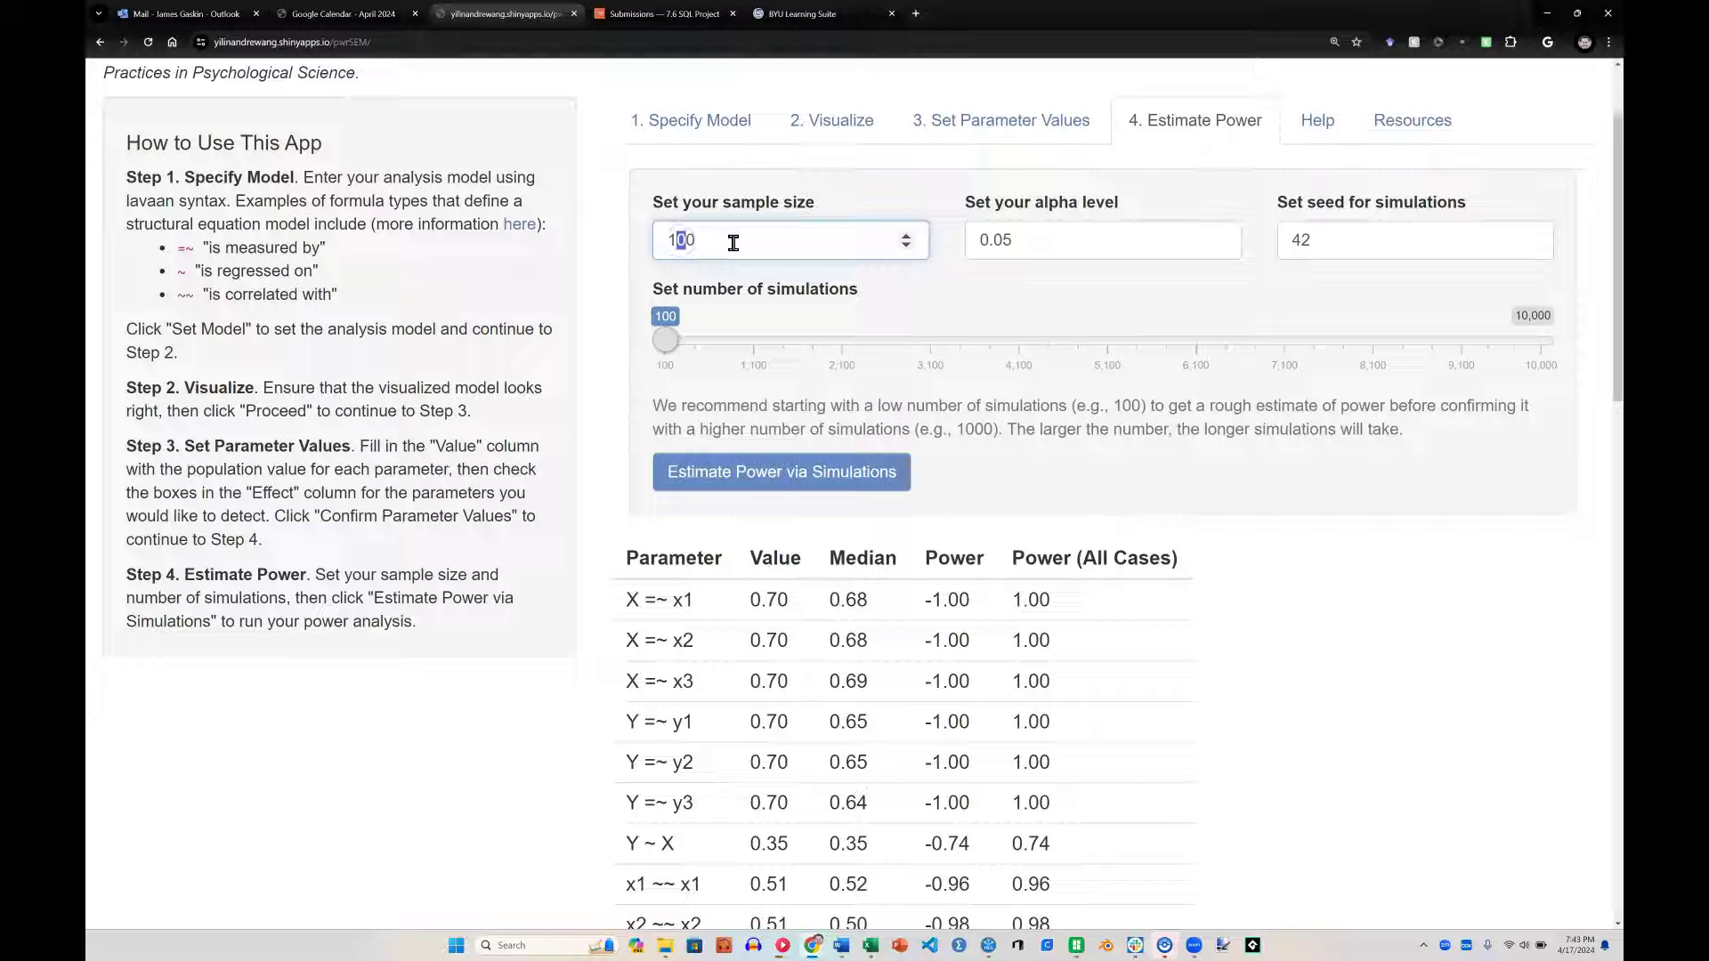
pyautogui.write('1')
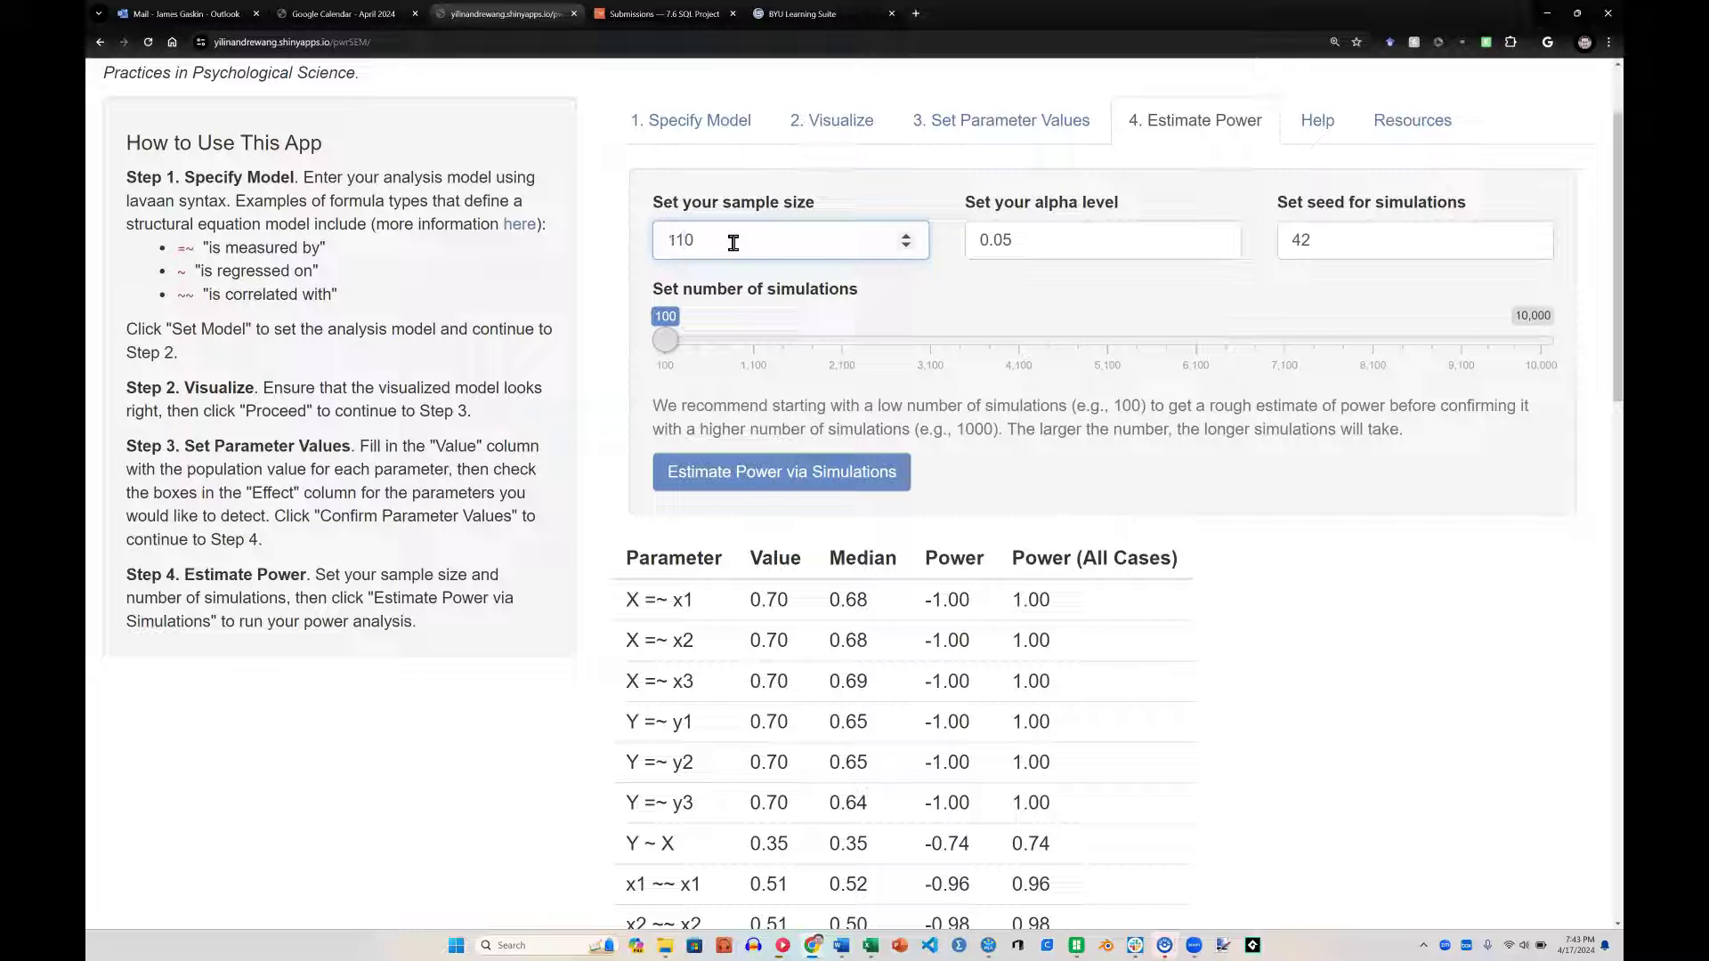
pyautogui.click(761, 472)
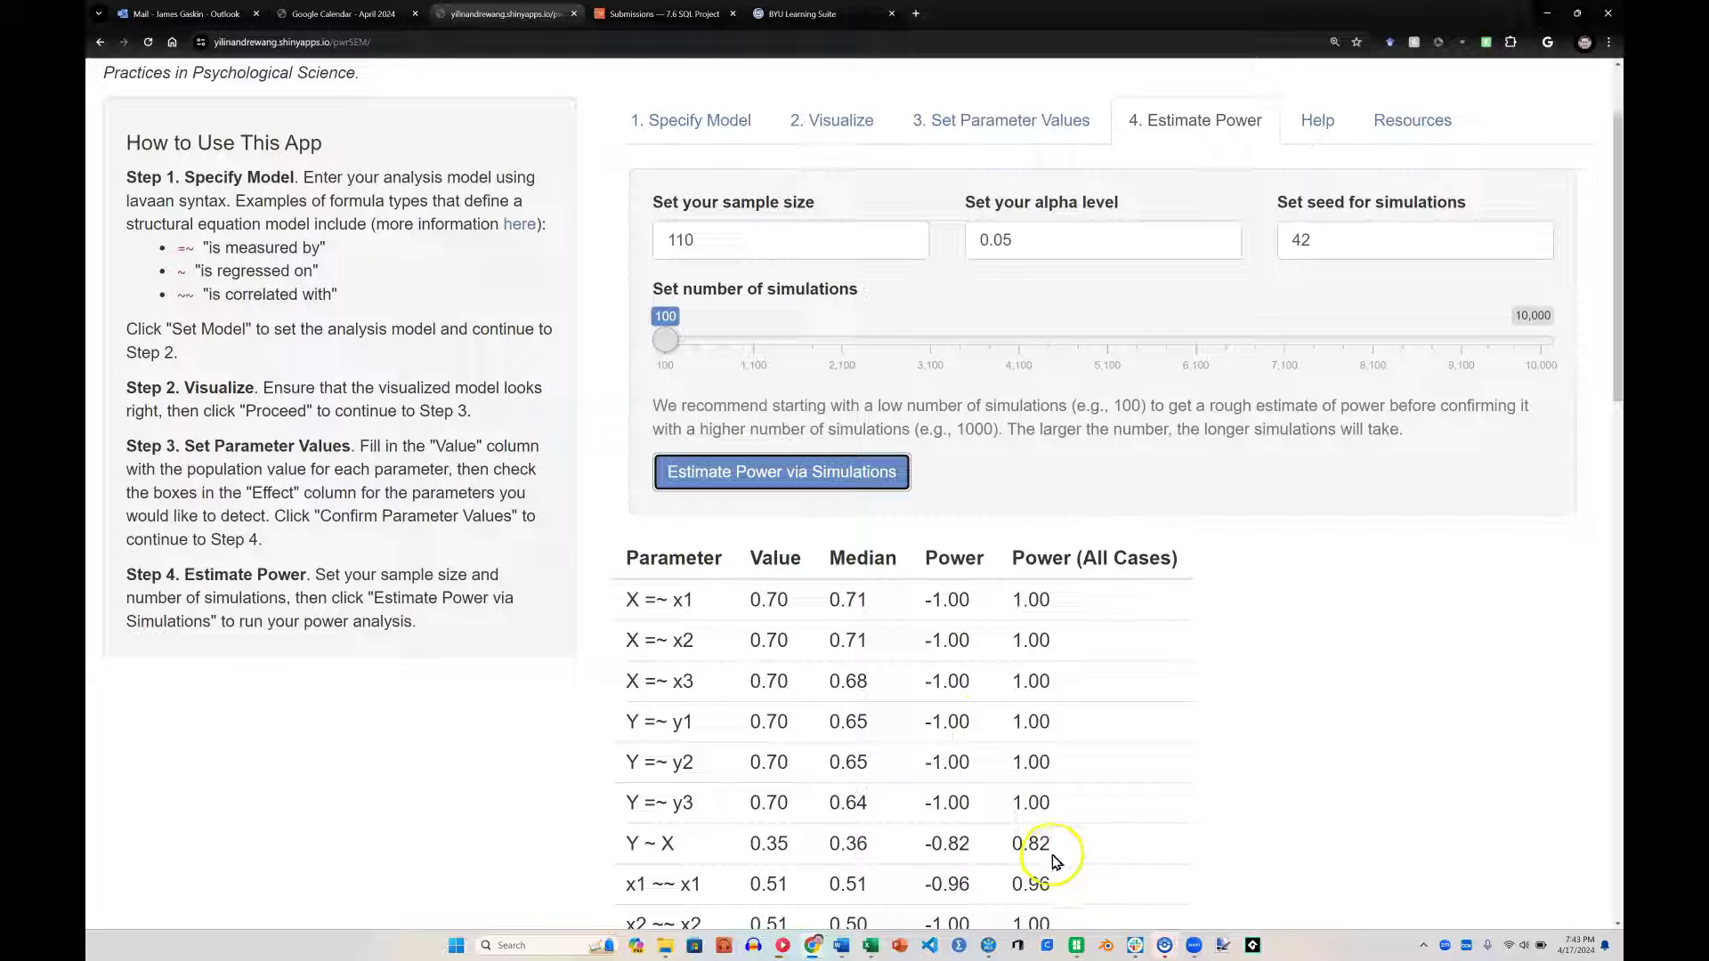
pyautogui.moveTo(1072, 841); pyautogui.dragTo(1004, 846)
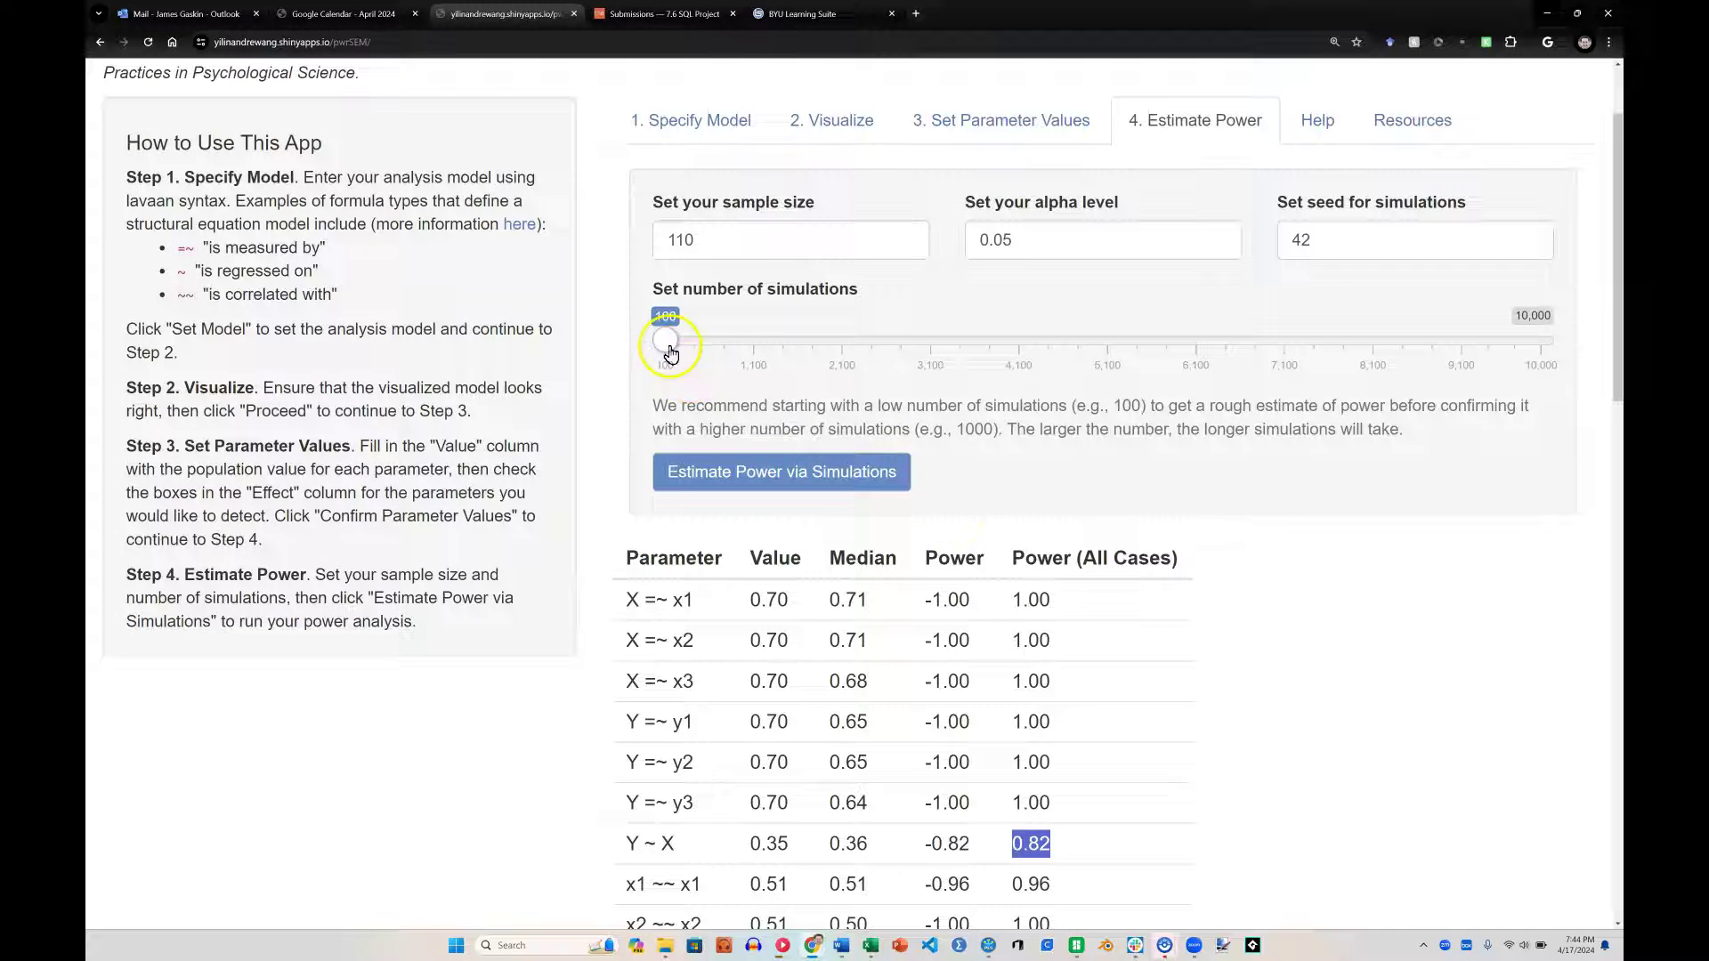
# Raise the number of simulations to 1,000, rerun the power estimation and review the Y ~ X power.
pyautogui.moveTo(667, 342); pyautogui.dragTo(749, 353)
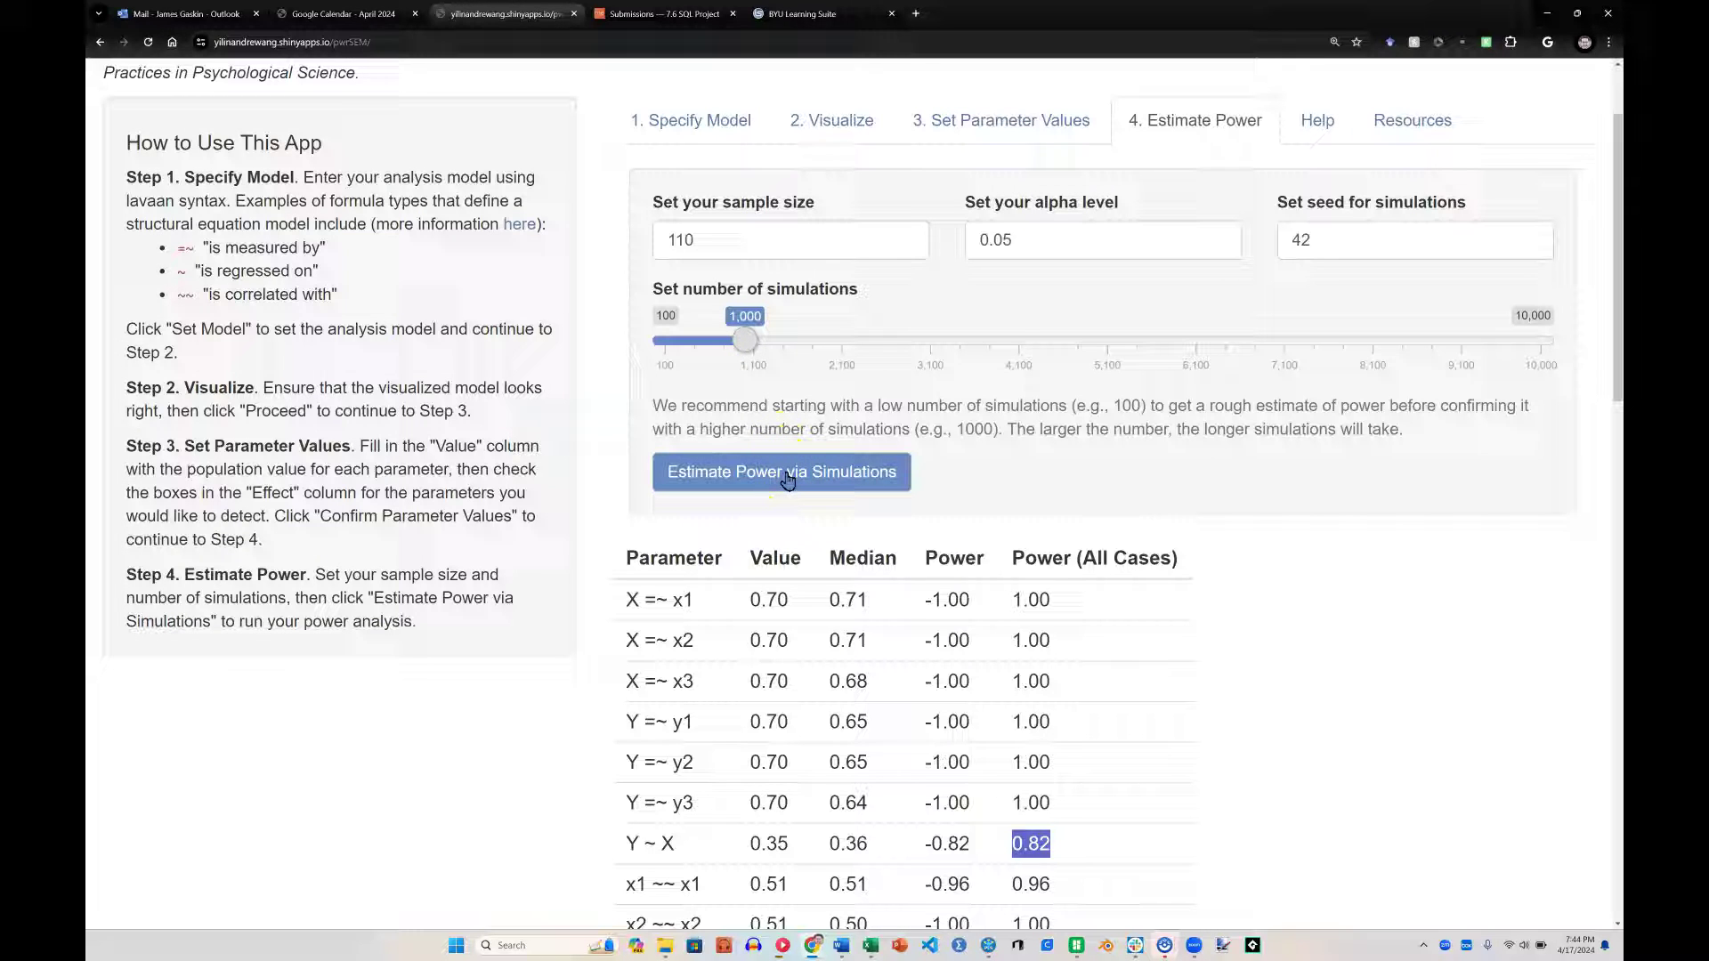
pyautogui.click(788, 481)
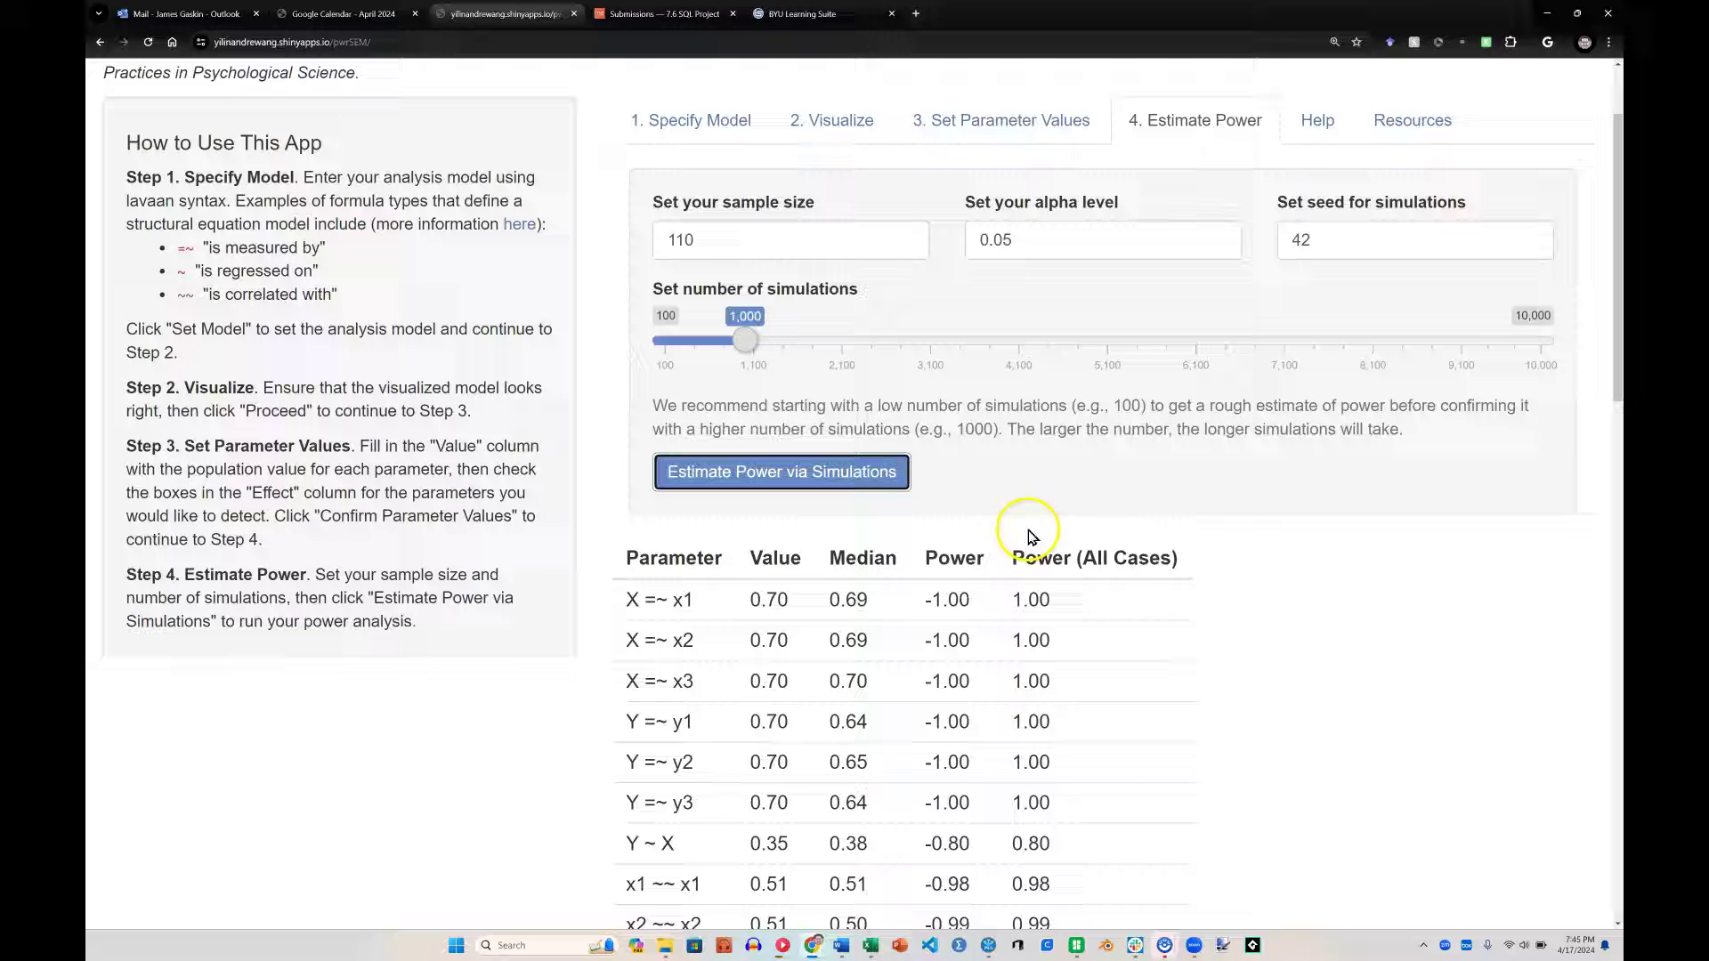
pyautogui.scroll(-3, 1314, 620)
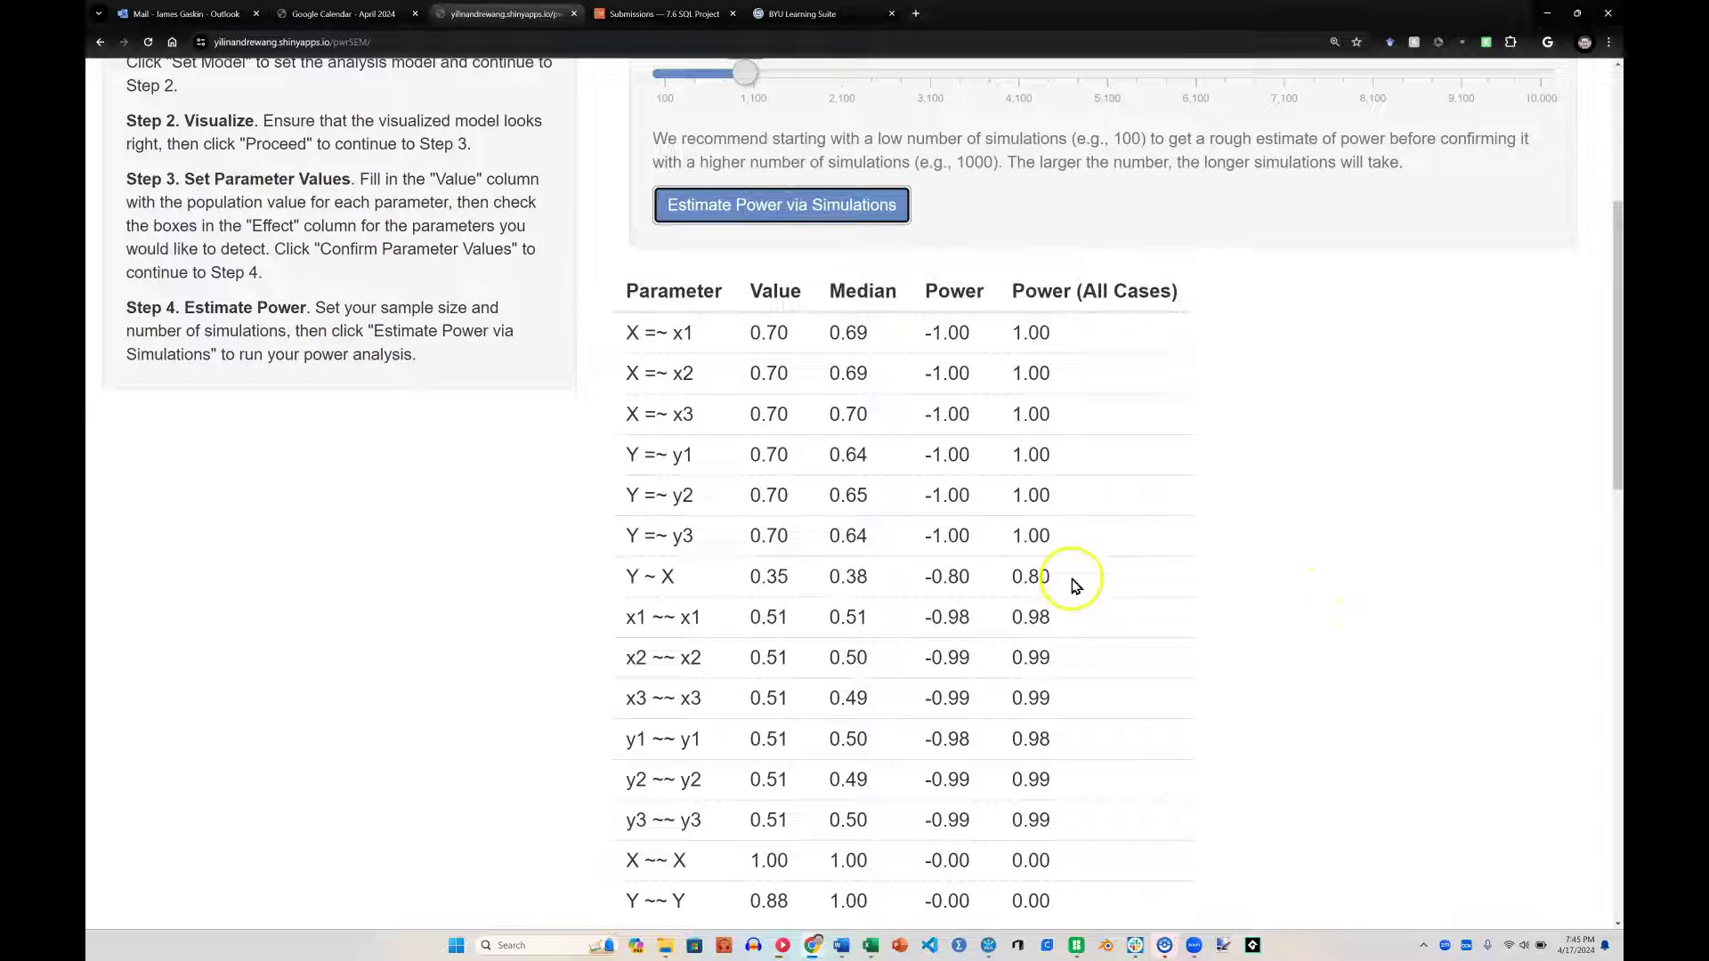
pyautogui.moveTo(1057, 577); pyautogui.dragTo(1013, 578)
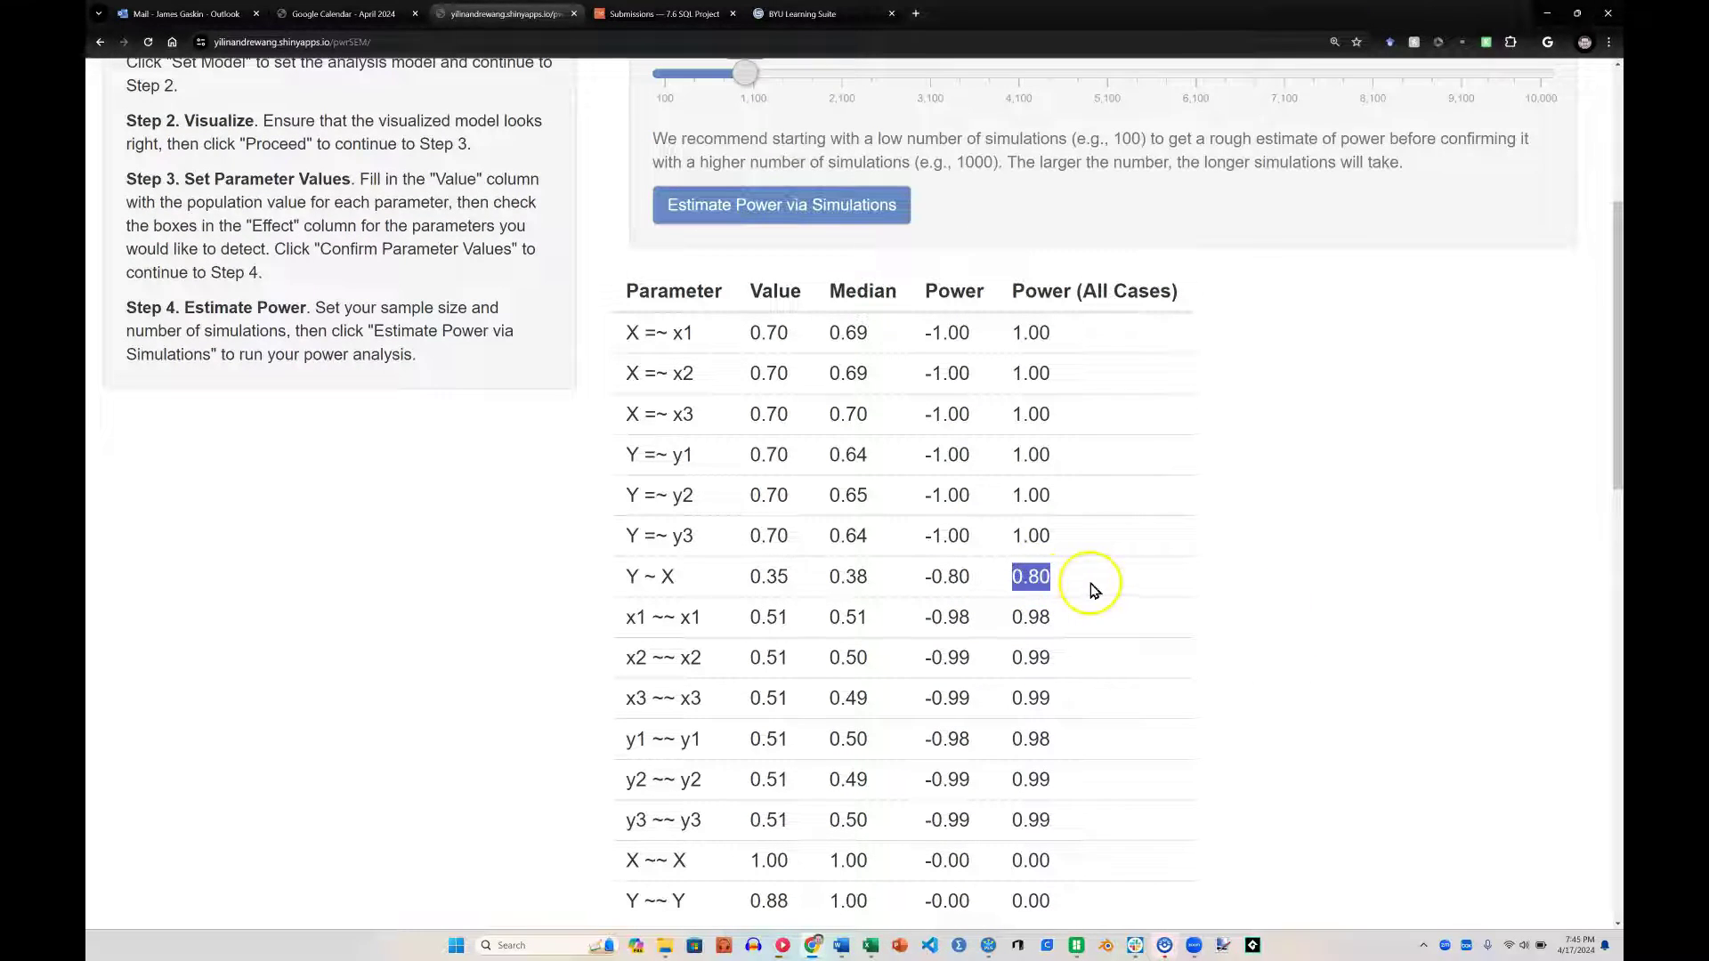
pyautogui.scroll(3, 1224, 595)
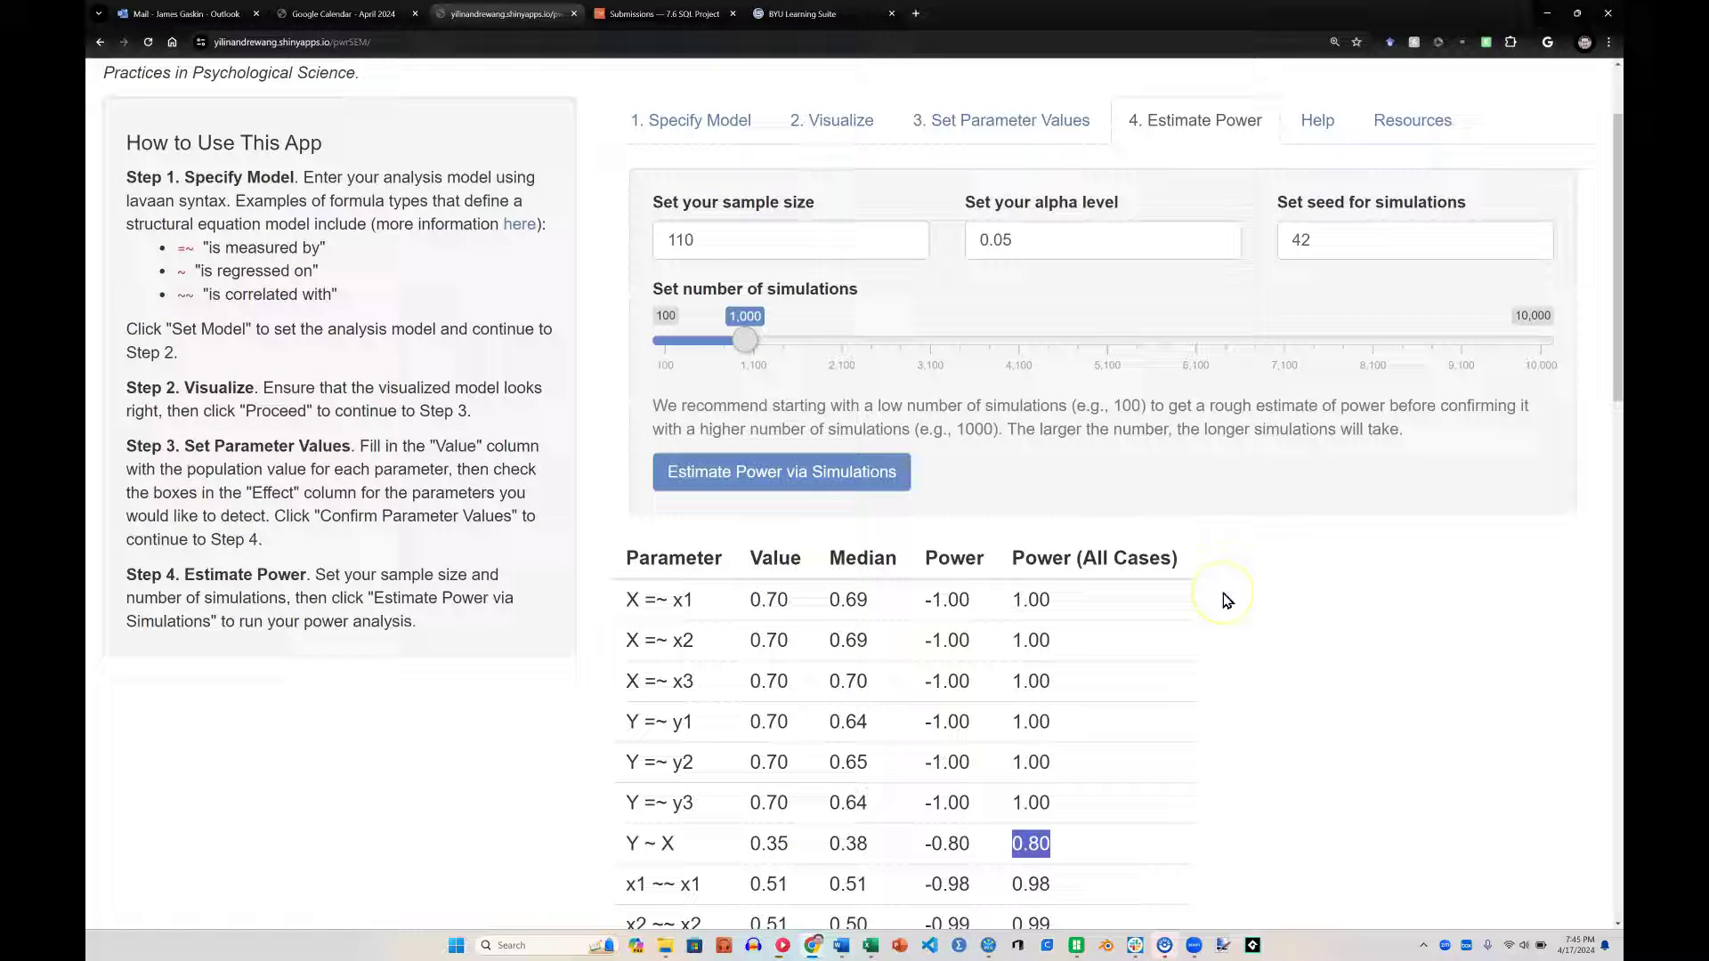
# Consult the help on factor loading strength and structural effect sizes, and the app's tutorial and learning resources.
pyautogui.click(1055, 498)
pyautogui.moveTo(691, 242); pyautogui.dragTo(656, 242)
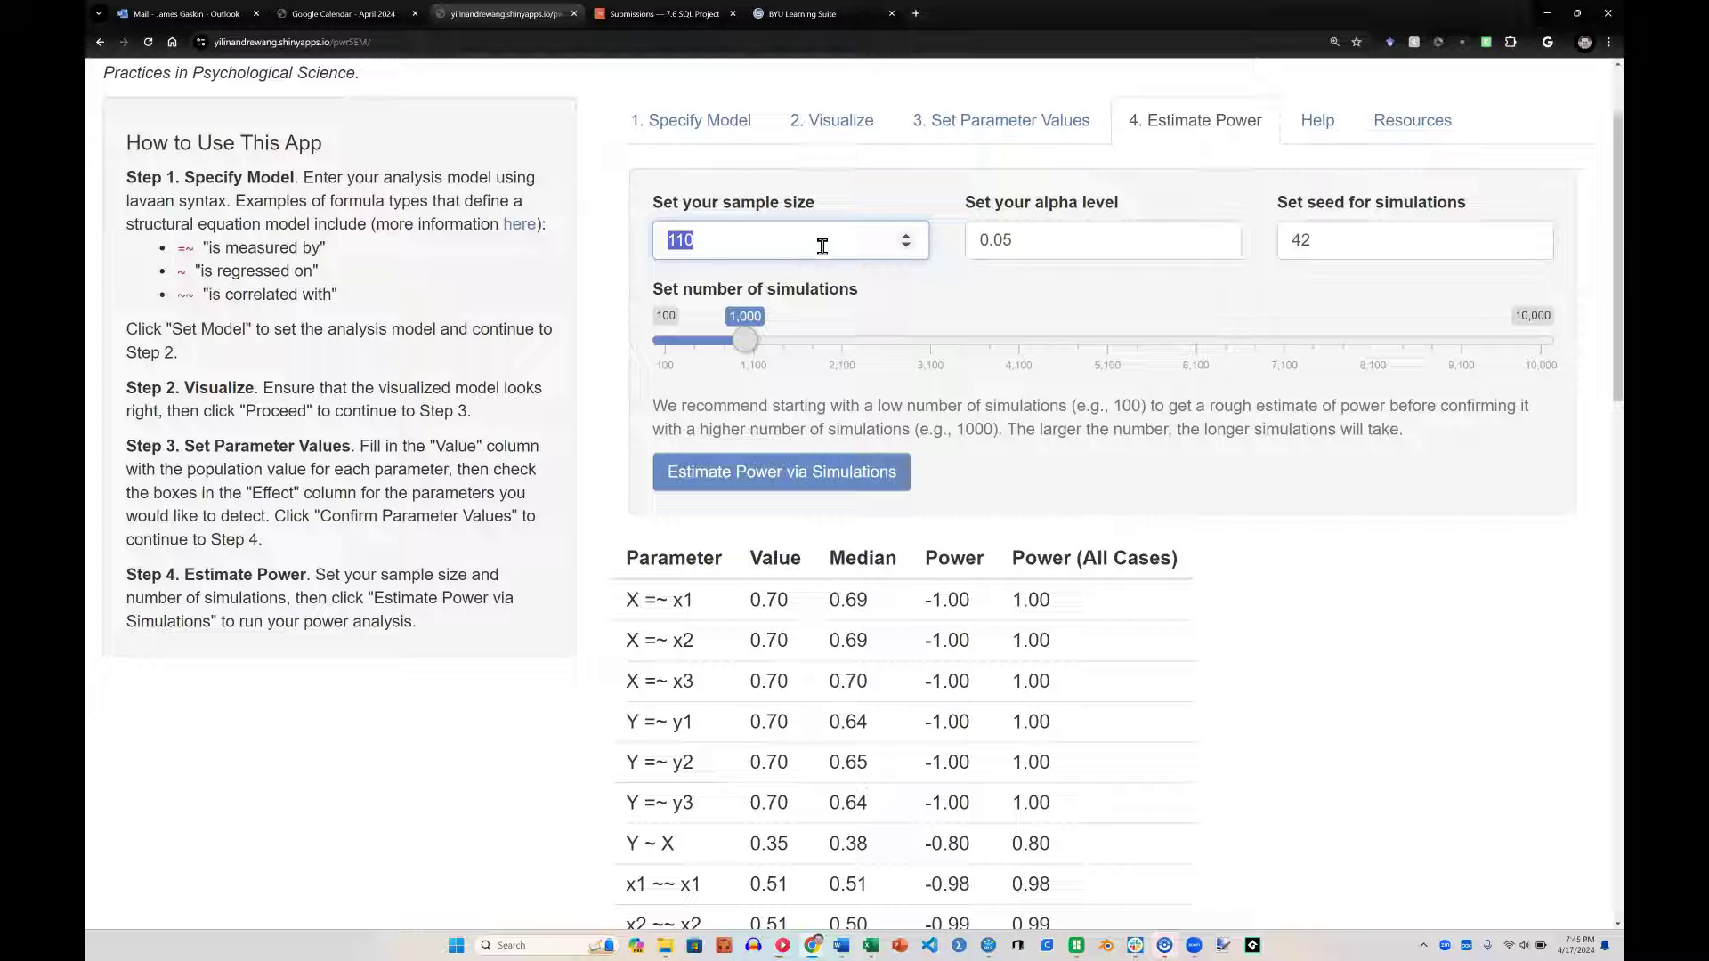
pyautogui.click(1316, 127)
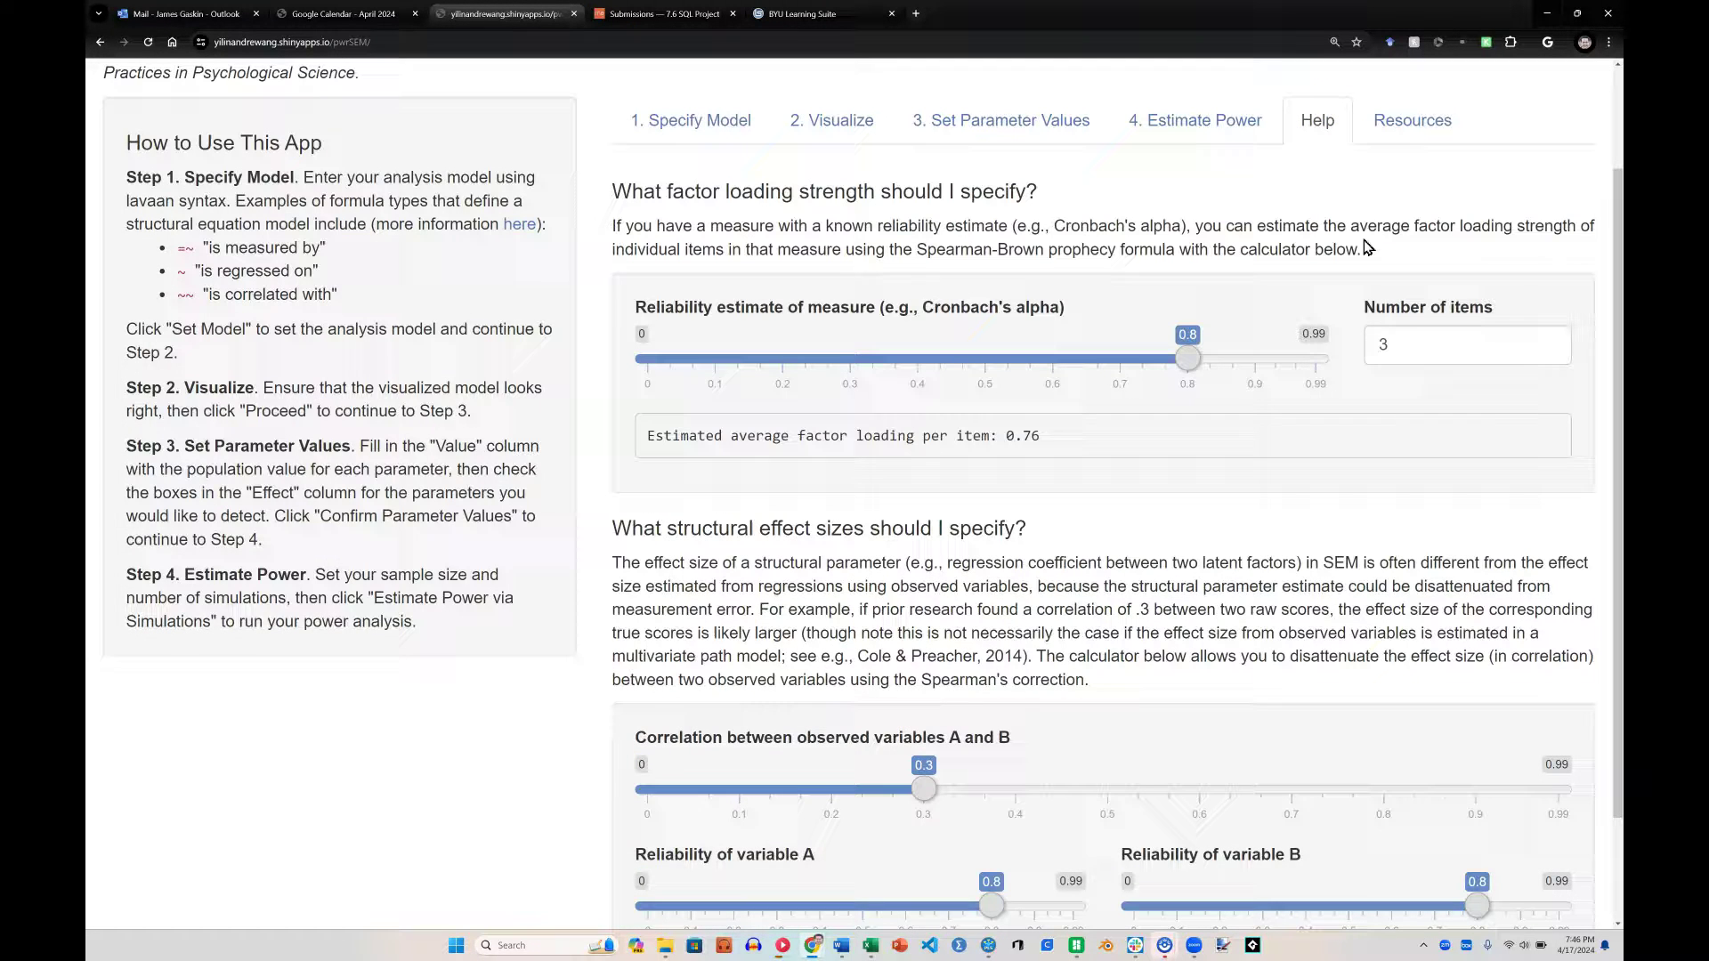
pyautogui.click(1358, 238)
pyautogui.click(1415, 118)
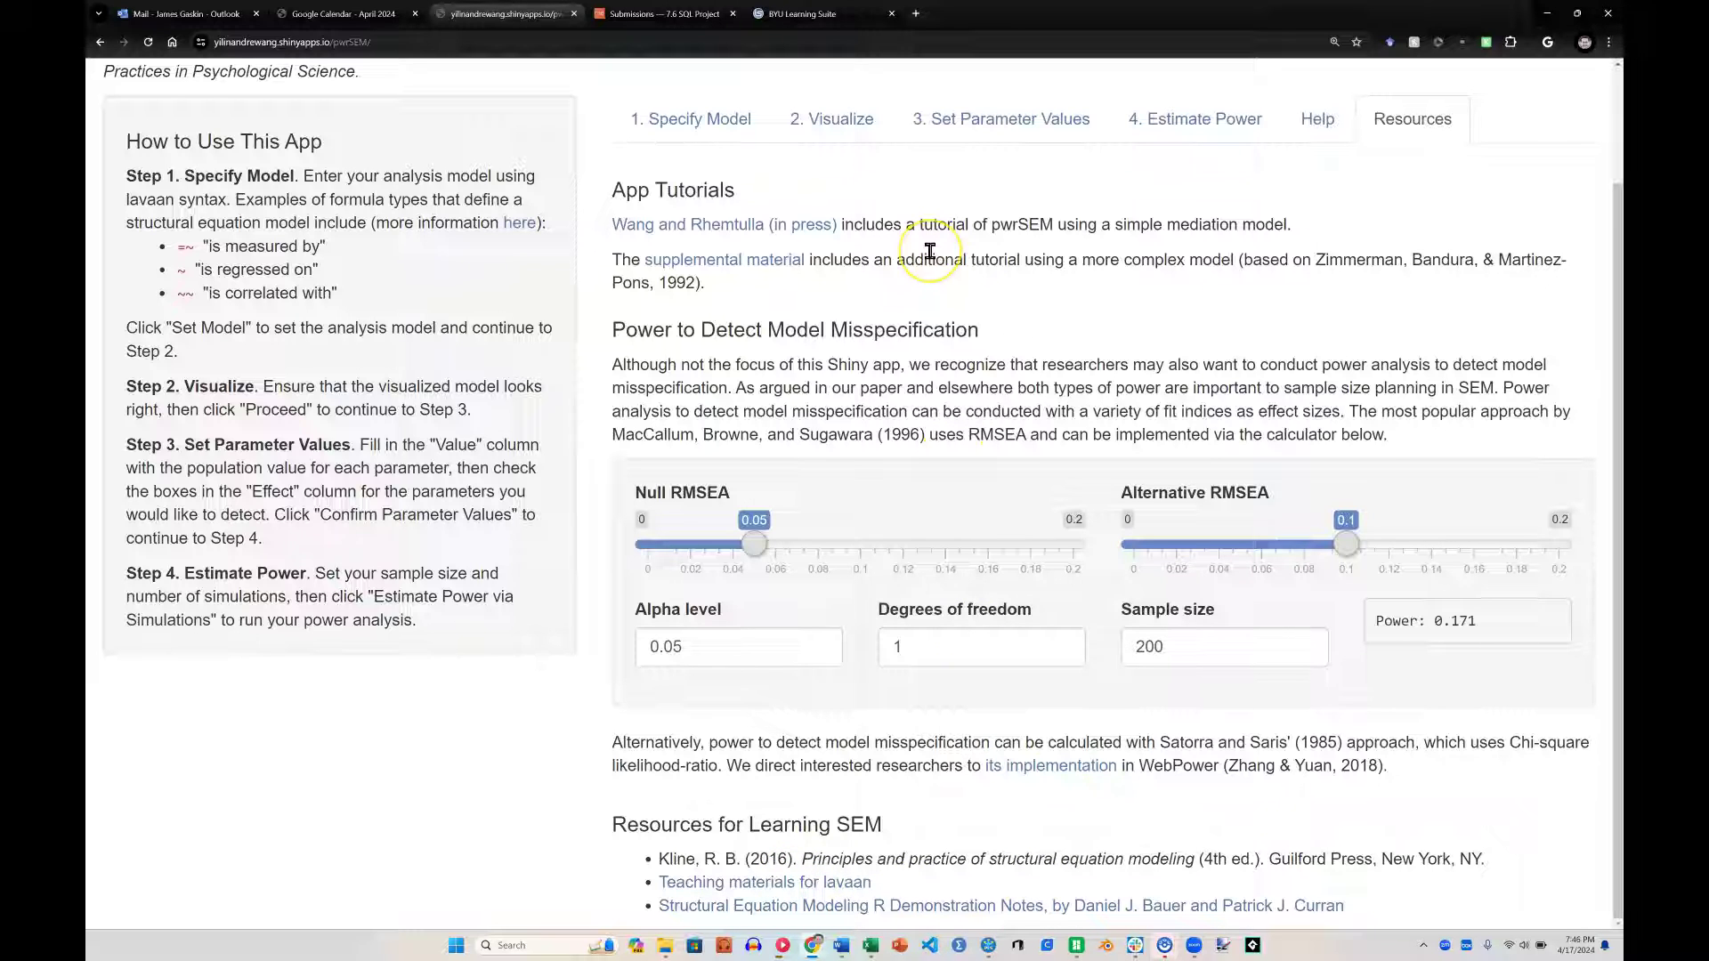
# Add a fourth indicator to each latent factor, x4 for X and y4 for Y, and set the model.
pyautogui.click(728, 124)
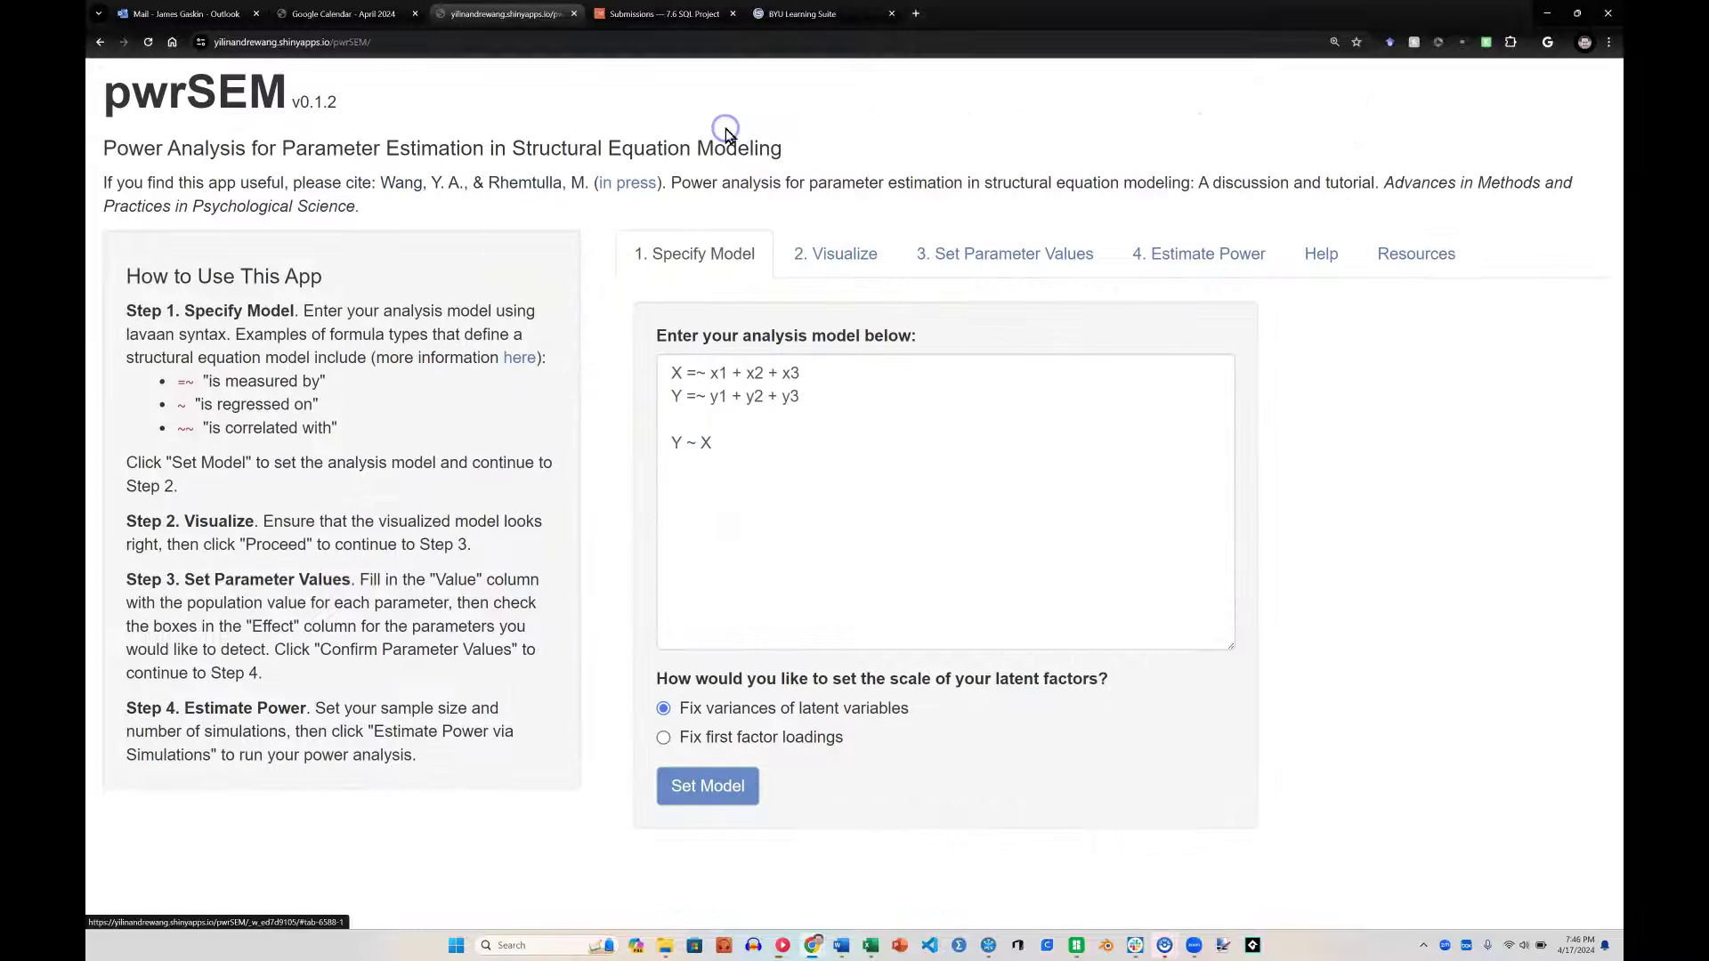
pyautogui.moveTo(756, 469); pyautogui.dragTo(655, 366)
pyautogui.click(860, 376)
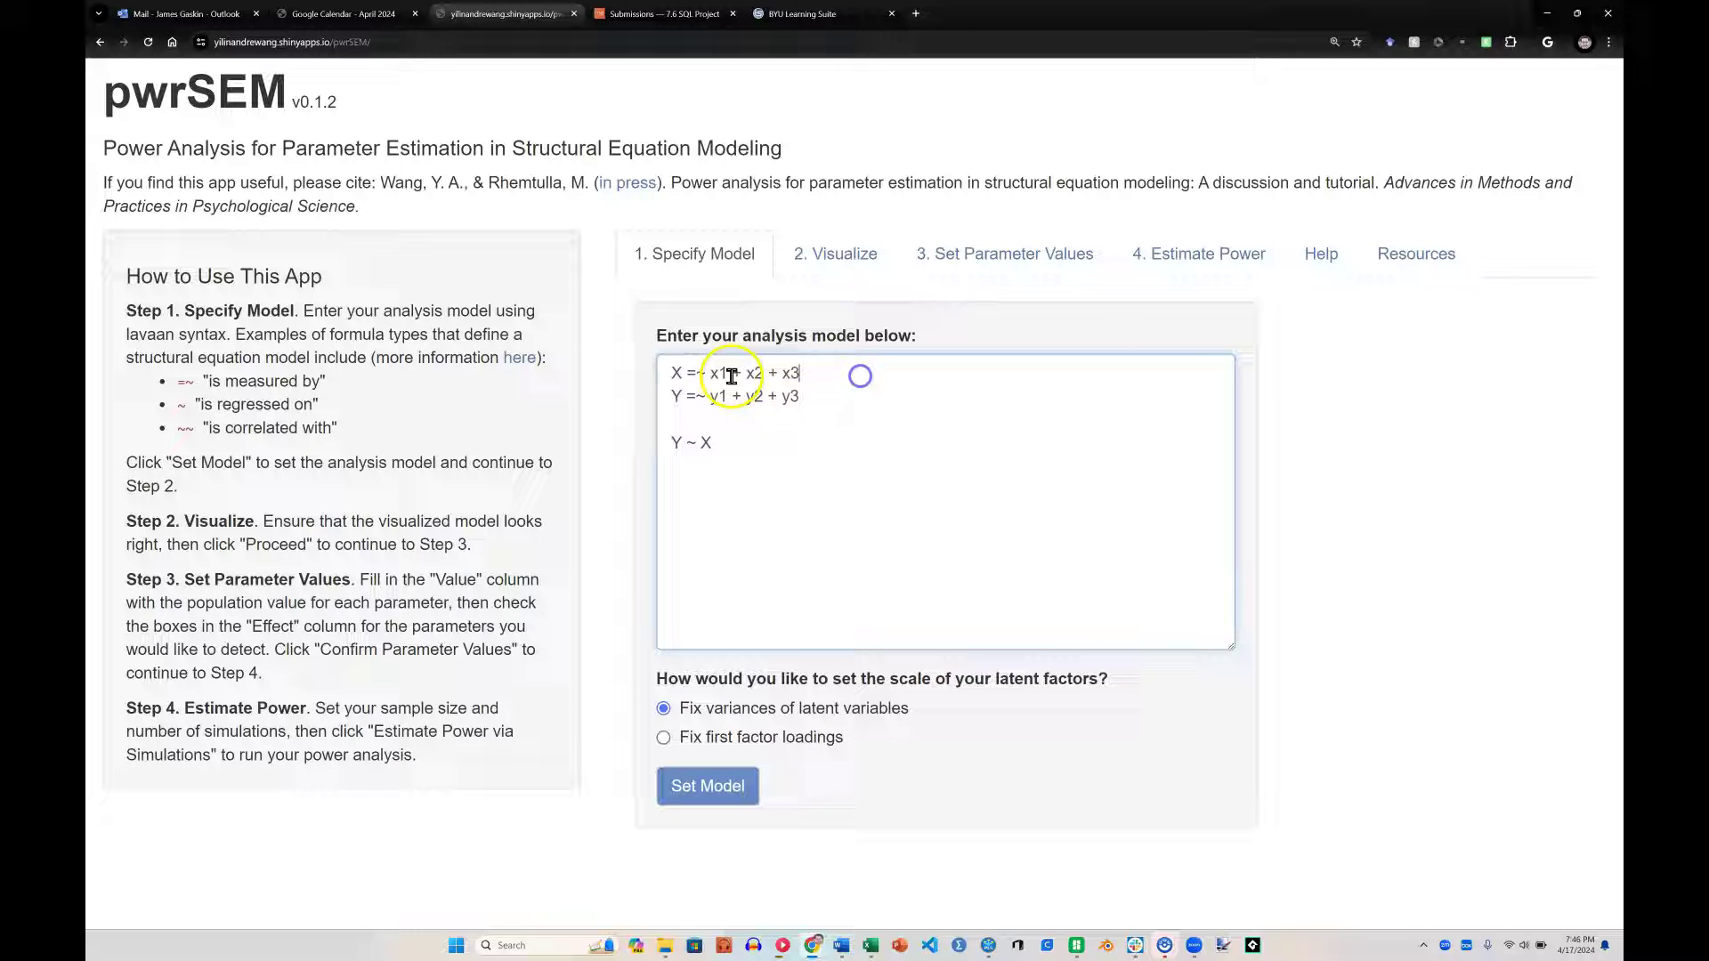
pyautogui.click(676, 396)
pyautogui.moveTo(753, 377); pyautogui.dragTo(765, 377)
pyautogui.doubleClick(753, 396)
pyautogui.click(838, 375)
pyautogui.press('BackSpace')
pyautogui.click(835, 443)
pyautogui.click(725, 784)
pyautogui.click(812, 605)
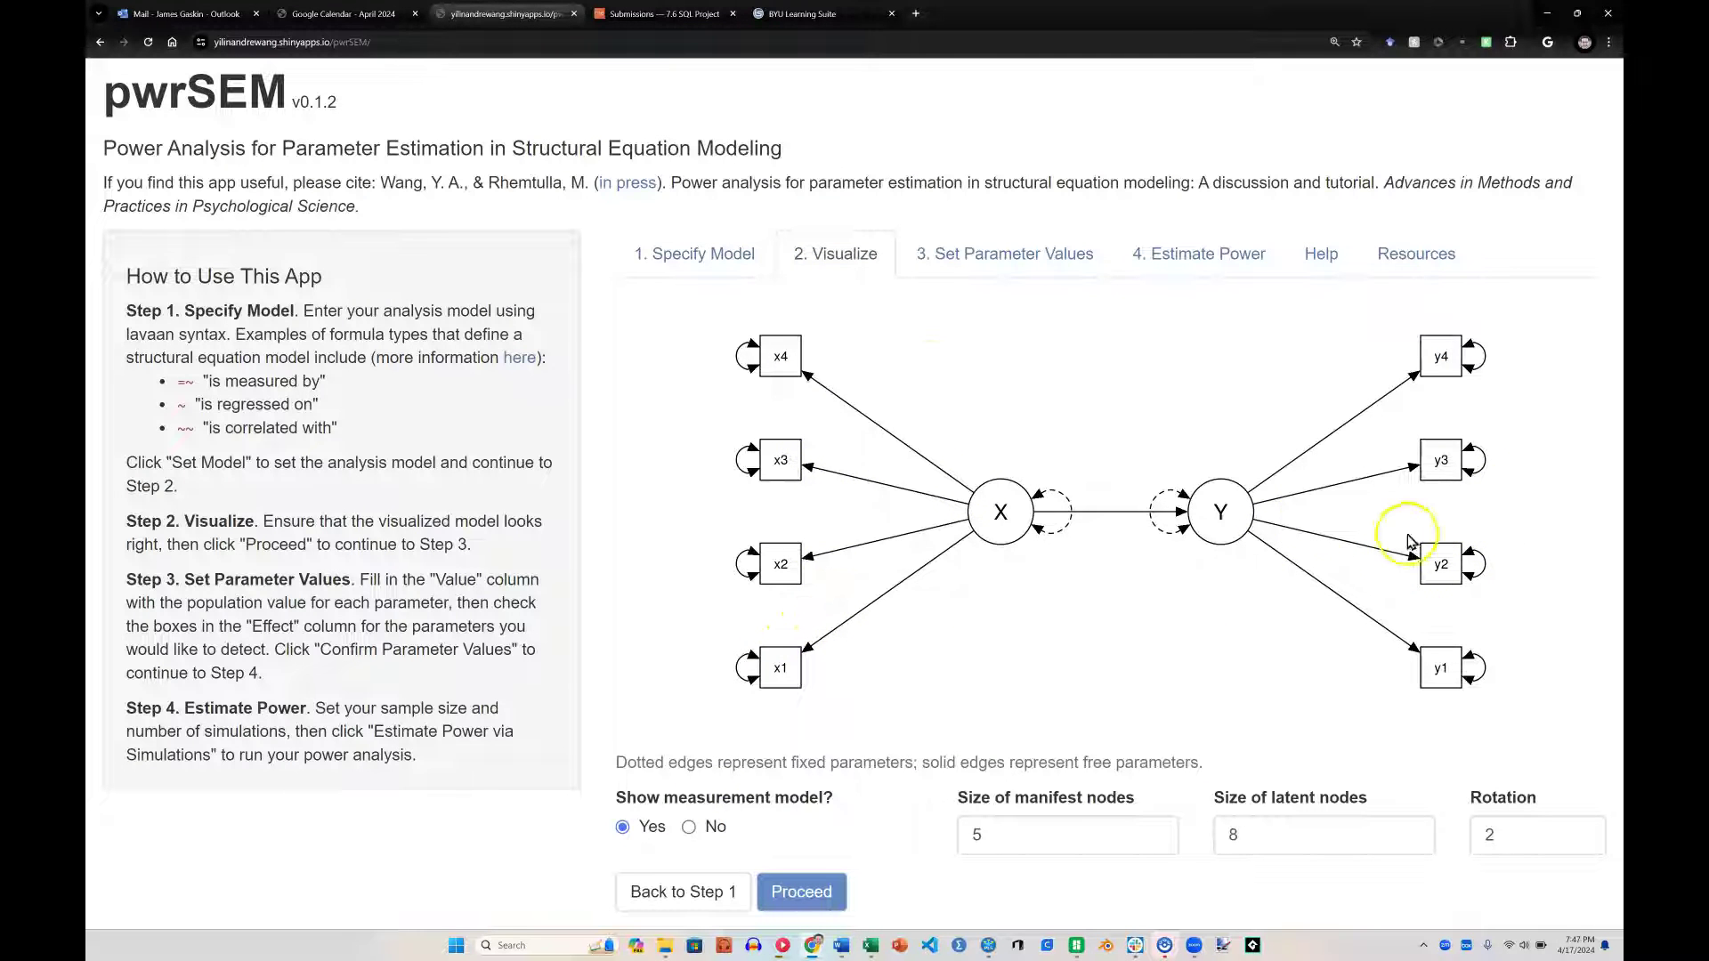
# Add a mediator M measured by m1, m2 and m3, with regressions Y ~ X+M and M ~ X, and set the model.
pyautogui.click(704, 264)
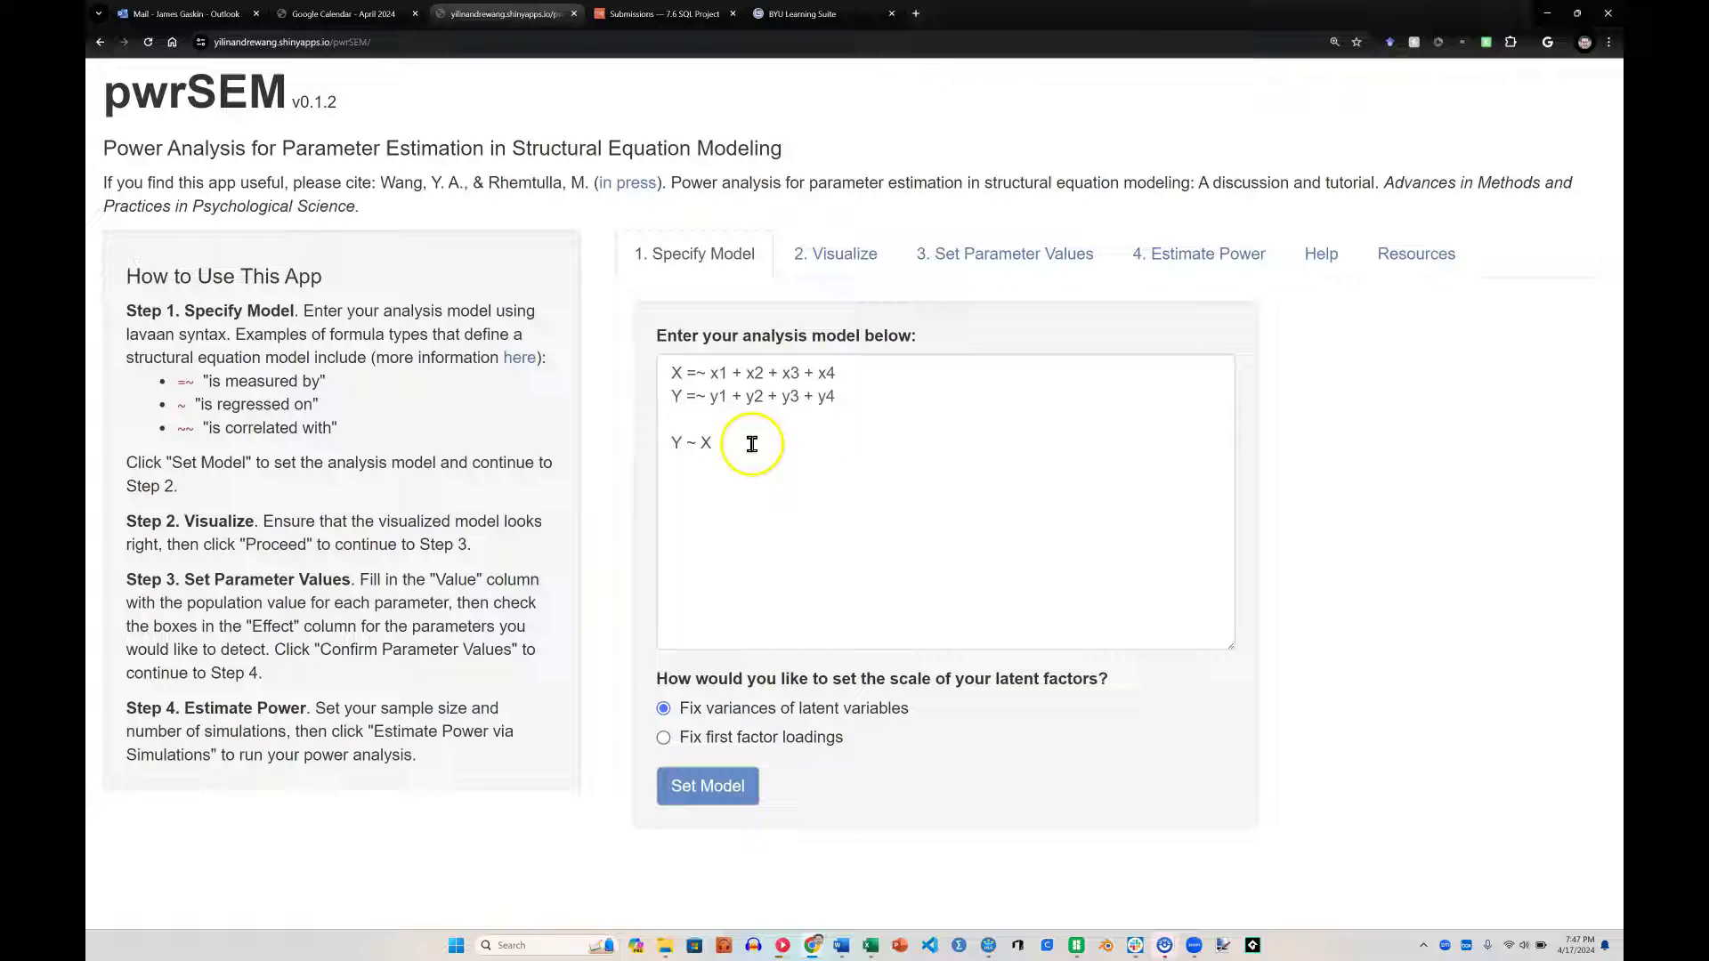
pyautogui.click(722, 420)
pyautogui.click(723, 420)
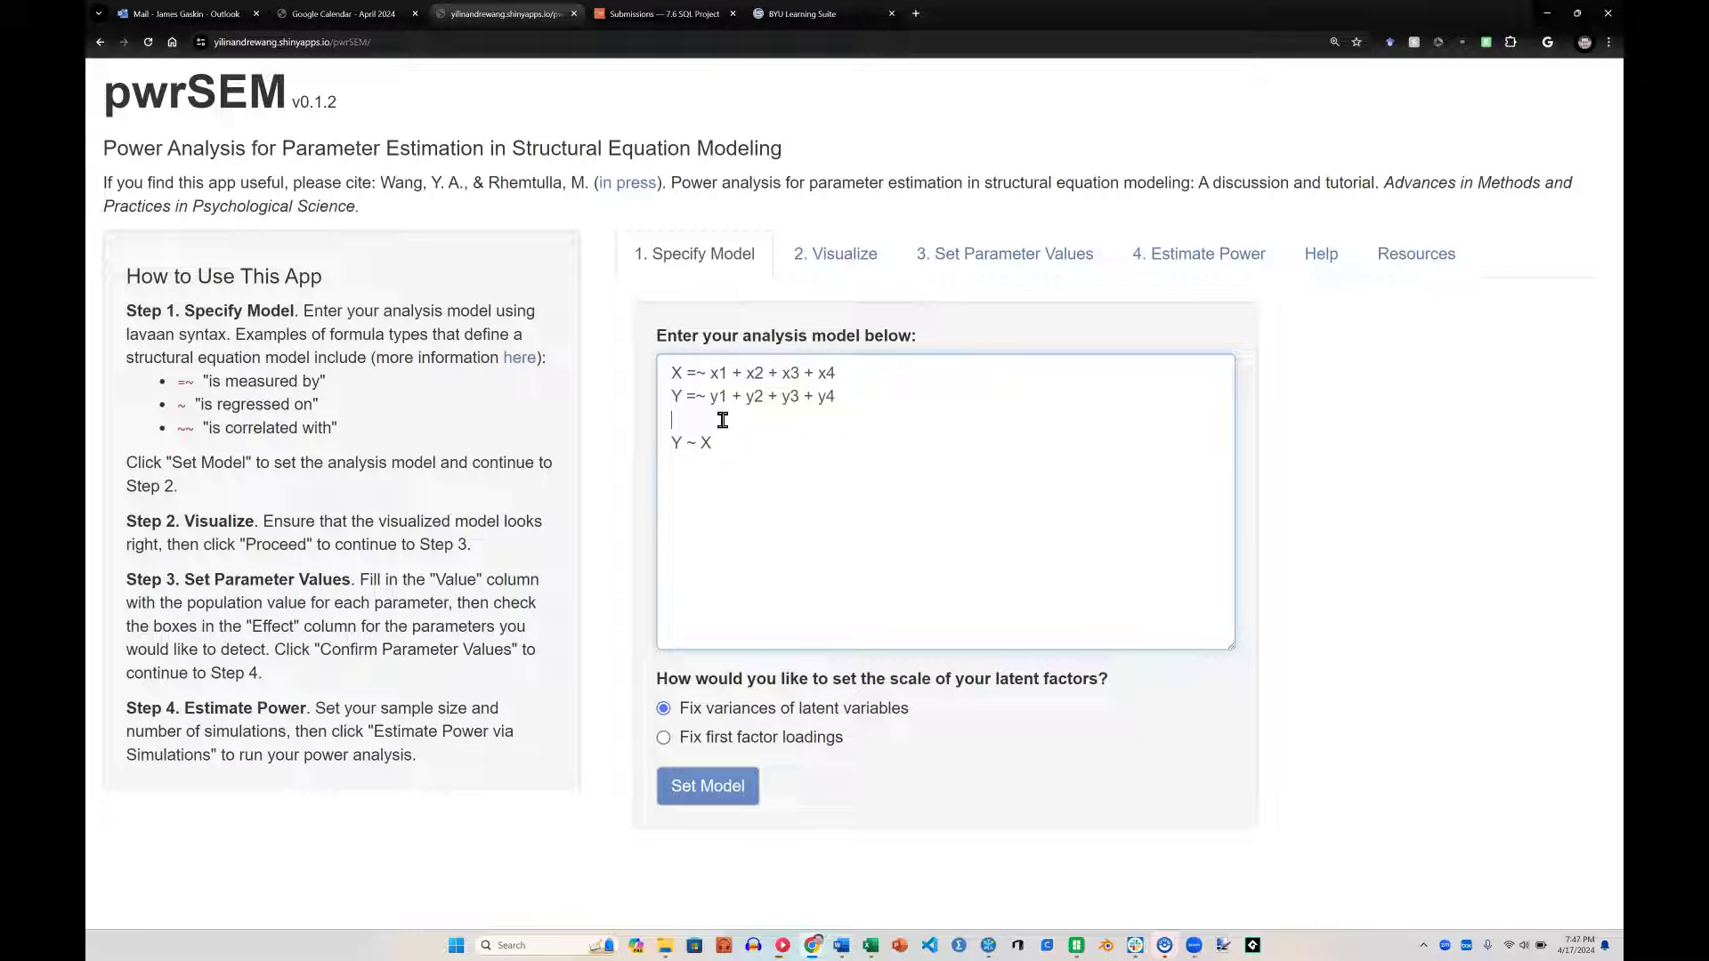
pyautogui.write('M =~')
pyautogui.click(720, 431)
pyautogui.write('m1 + m2 + m3')
pyautogui.press('Return')
pyautogui.write('M')
pyautogui.click(721, 788)
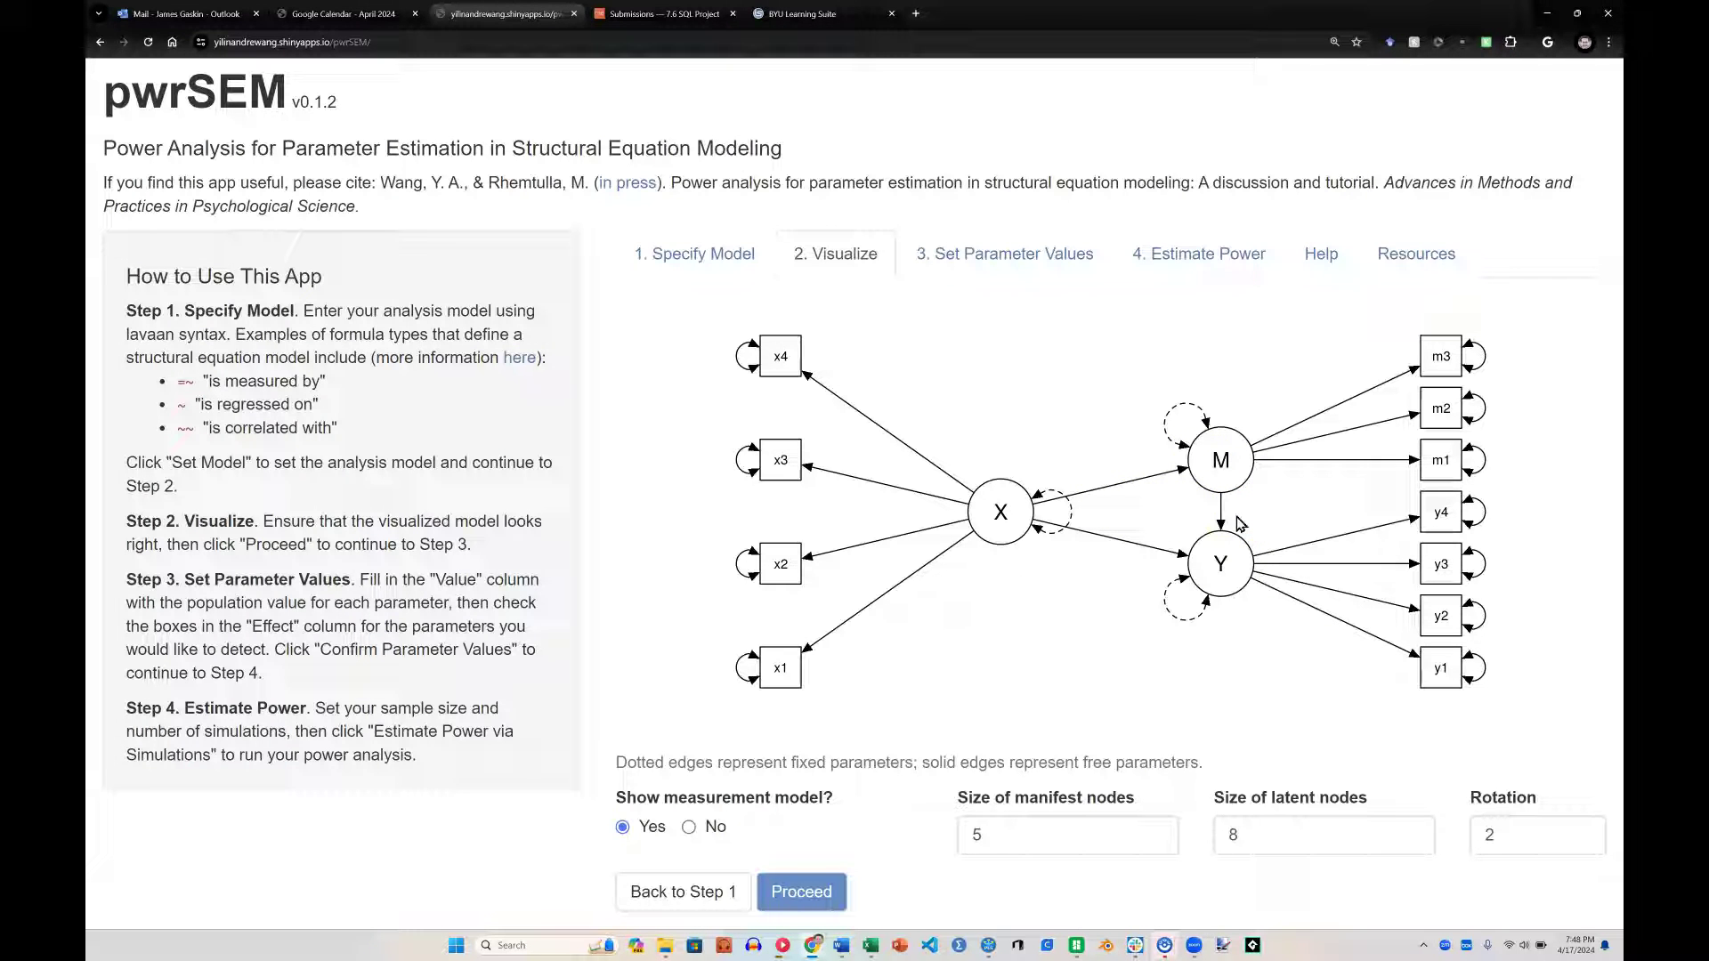
# Define the indirect effect ab:=a*b, label the paths as Y ~ a*X+b*M and M ~ c*X, and set the model.
pyautogui.click(699, 260)
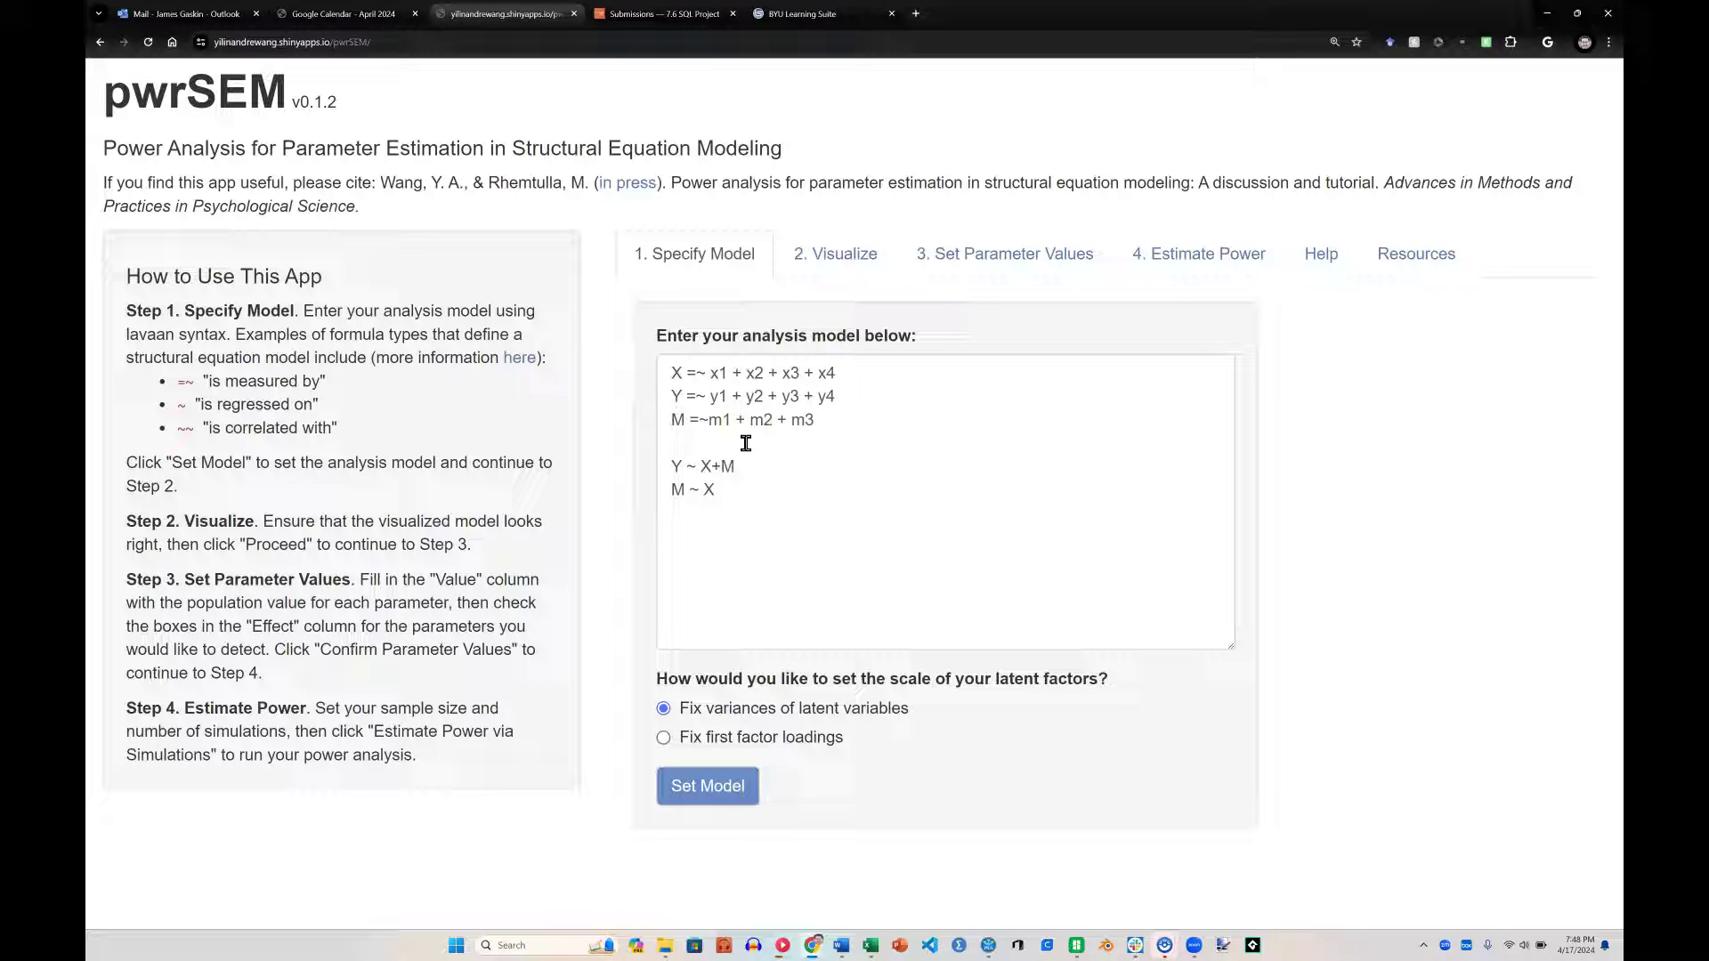
pyautogui.click(746, 444)
pyautogui.click(728, 456)
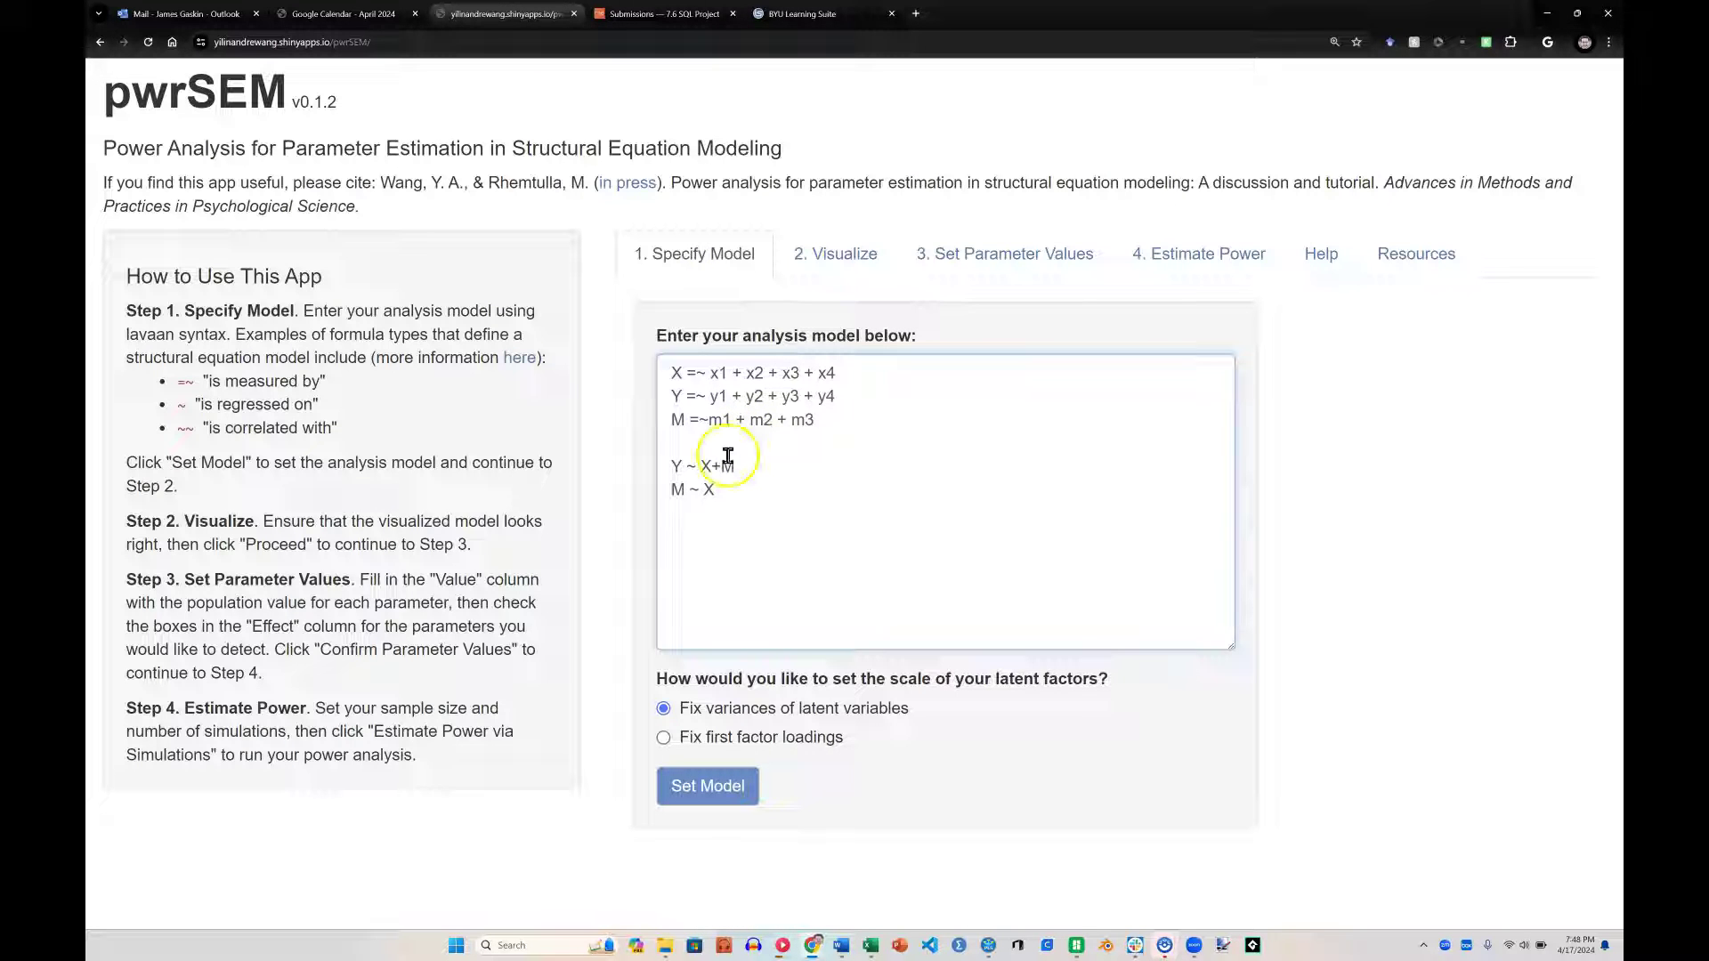
pyautogui.write('ab:=a*b')
pyautogui.click(710, 467)
pyautogui.write('a*')
pyautogui.press('Right')
pyautogui.press('Right')
pyautogui.write('b*')
pyautogui.click(851, 568)
pyautogui.write('c*')
pyautogui.click(724, 788)
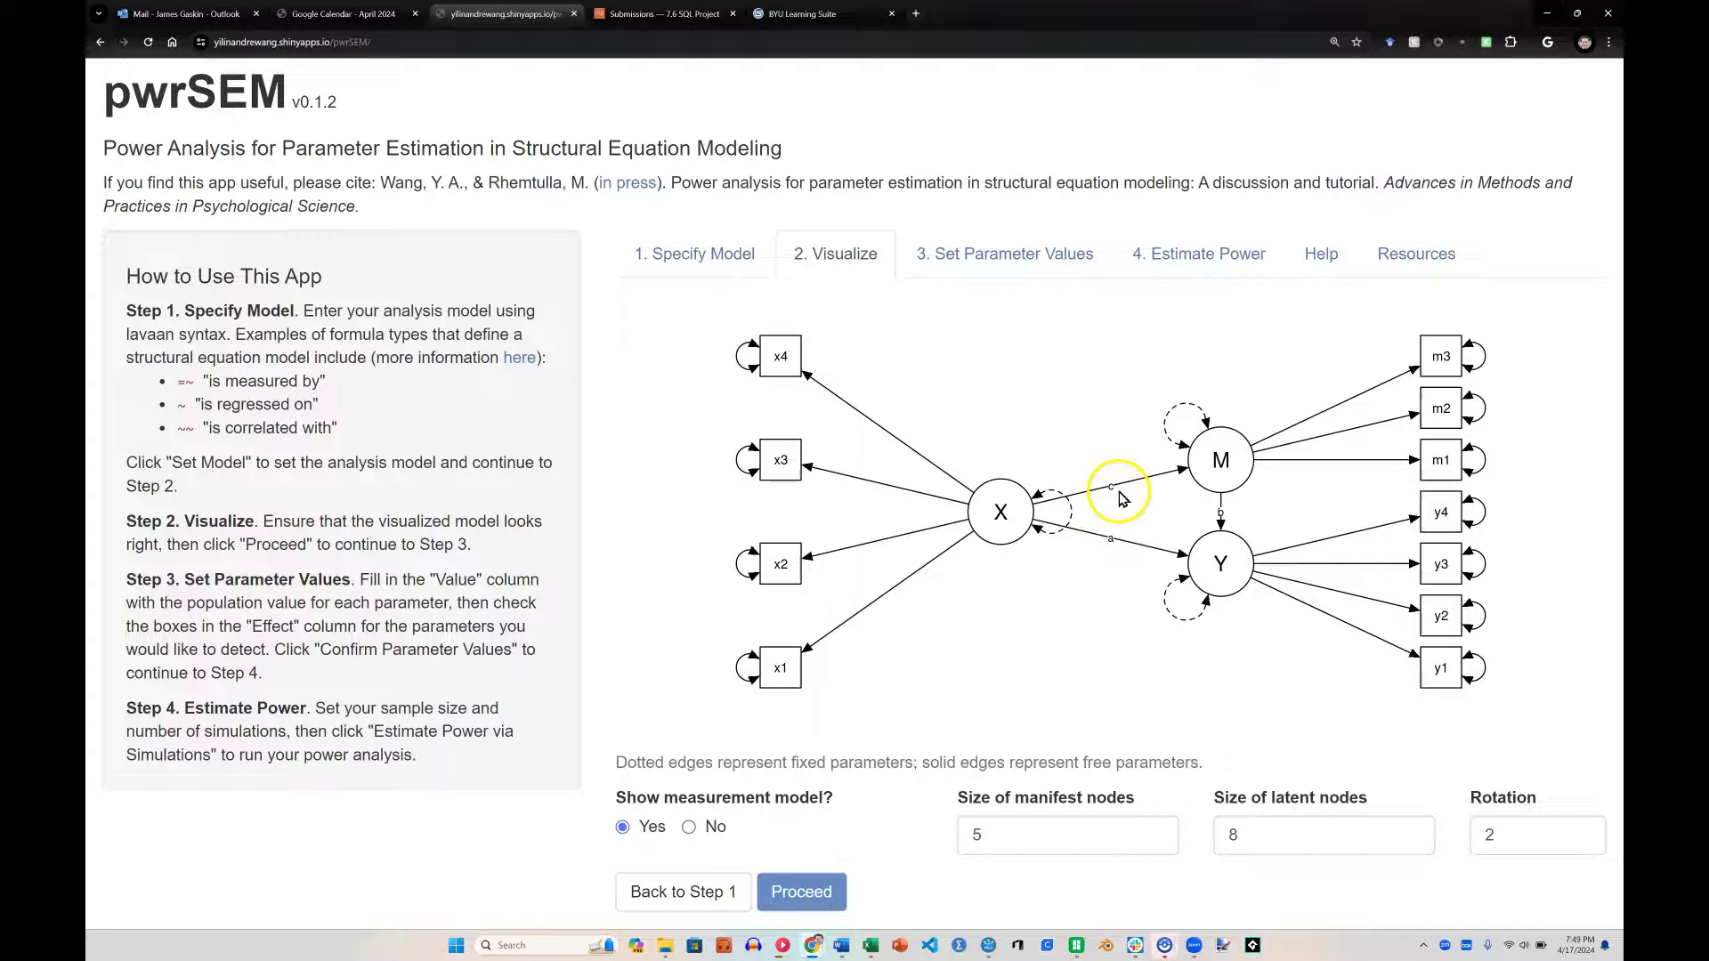
# Swap the path labels so M is regressed on a*X and Y on c*X+b*M, and set the model again.
pyautogui.scroll(5, 1122, 500)
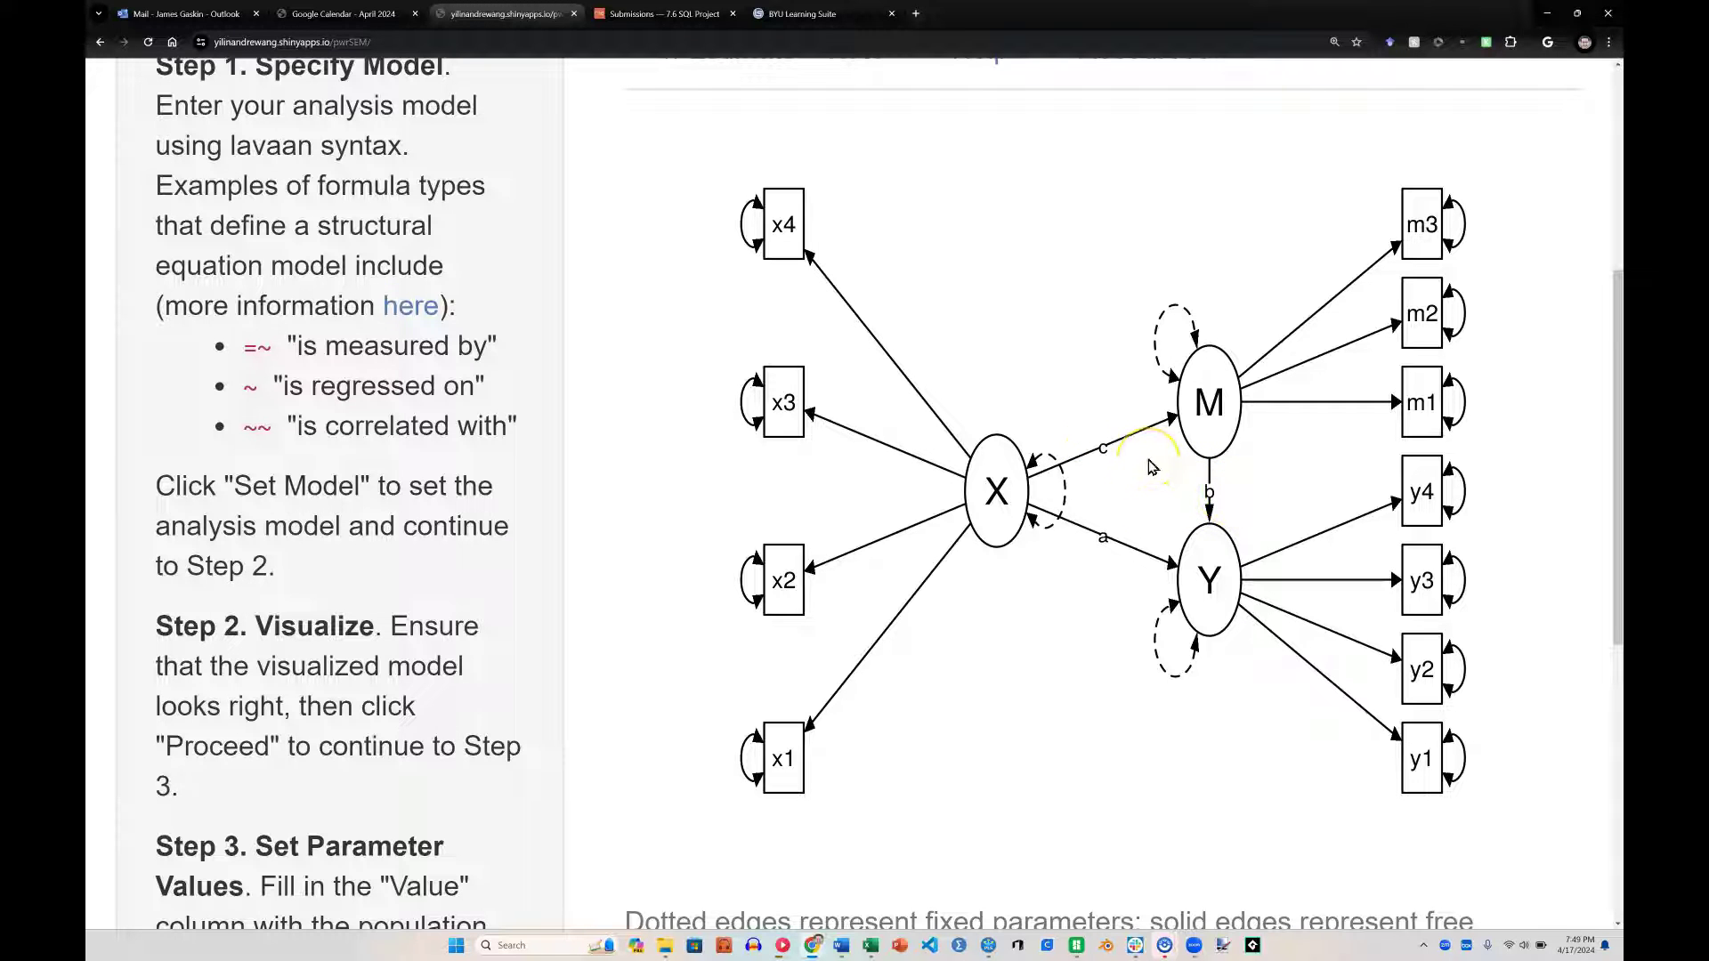
pyautogui.scroll(-3, 744, 870)
pyautogui.click(744, 869)
pyautogui.hotkey('ctrl', '-')
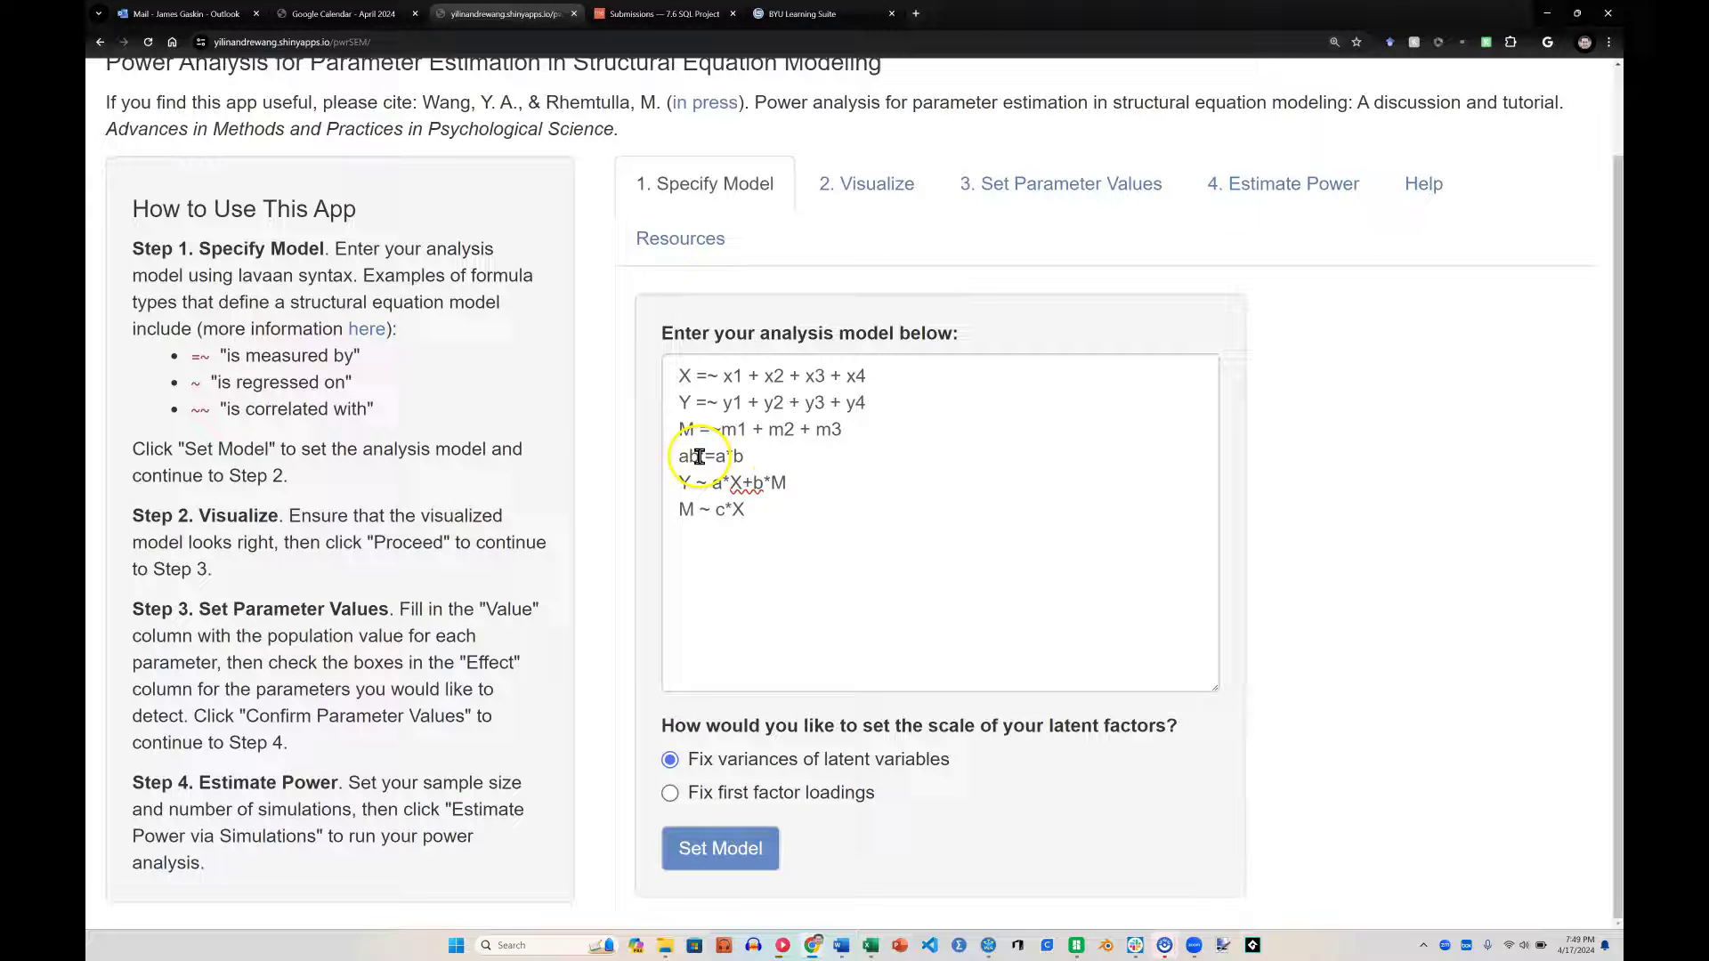
pyautogui.click(699, 456)
pyautogui.doubleClick(722, 509)
pyautogui.write('a')
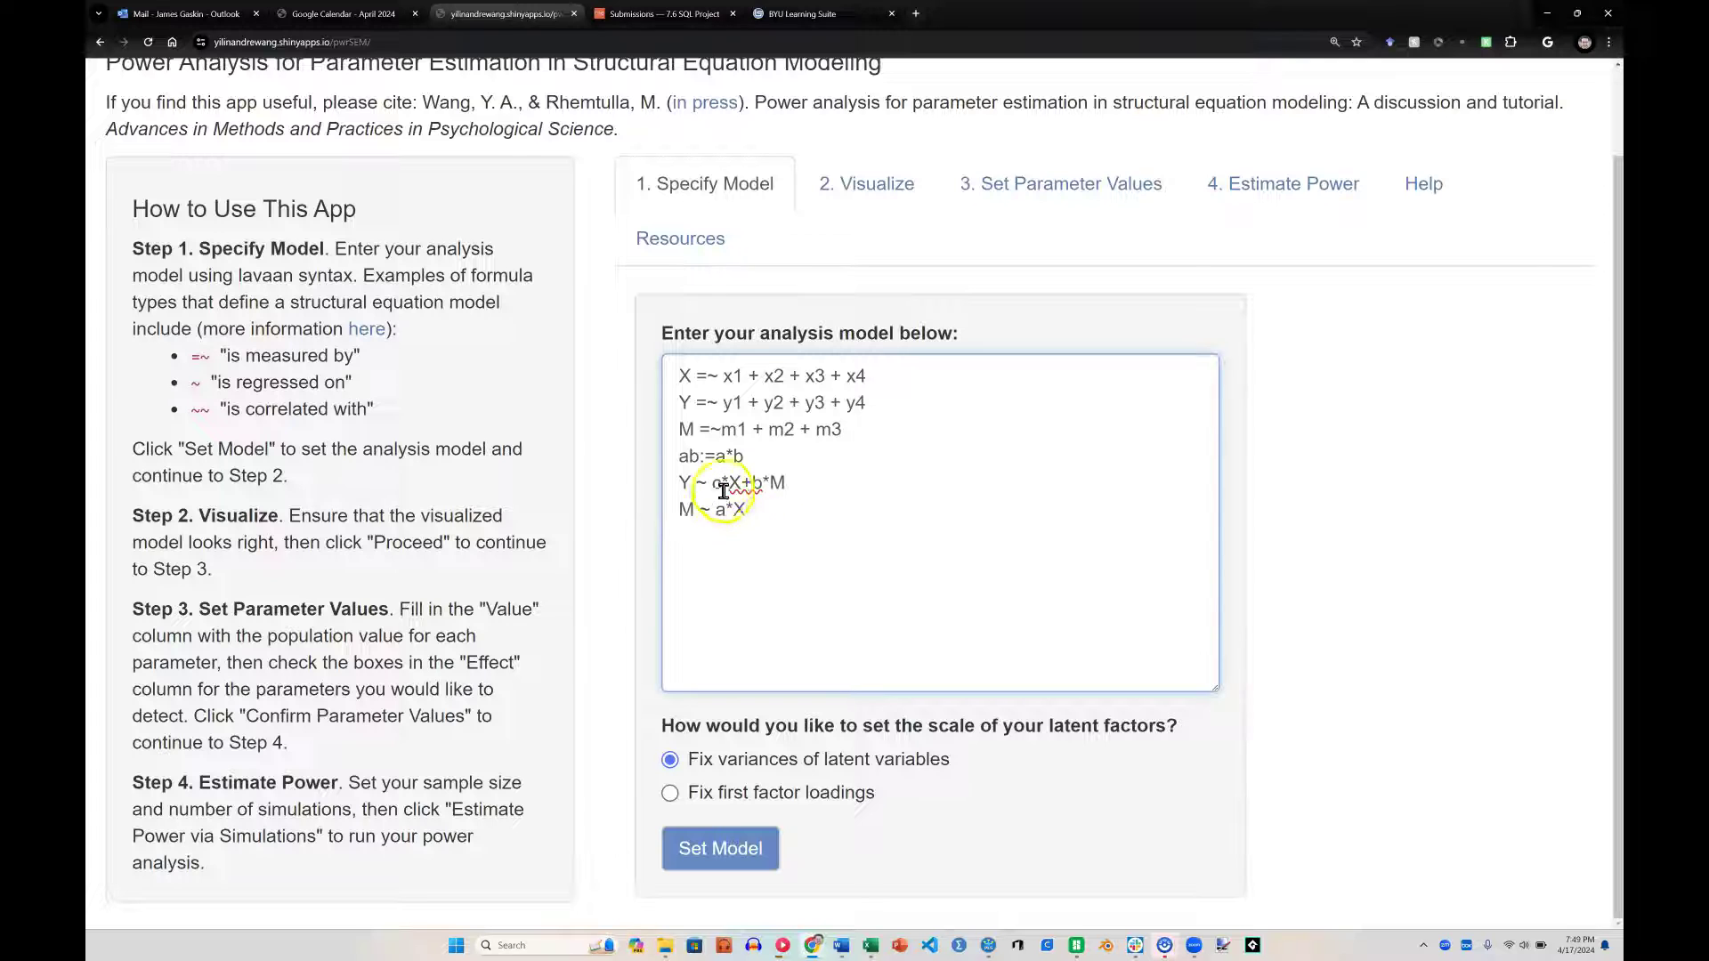
pyautogui.click(728, 847)
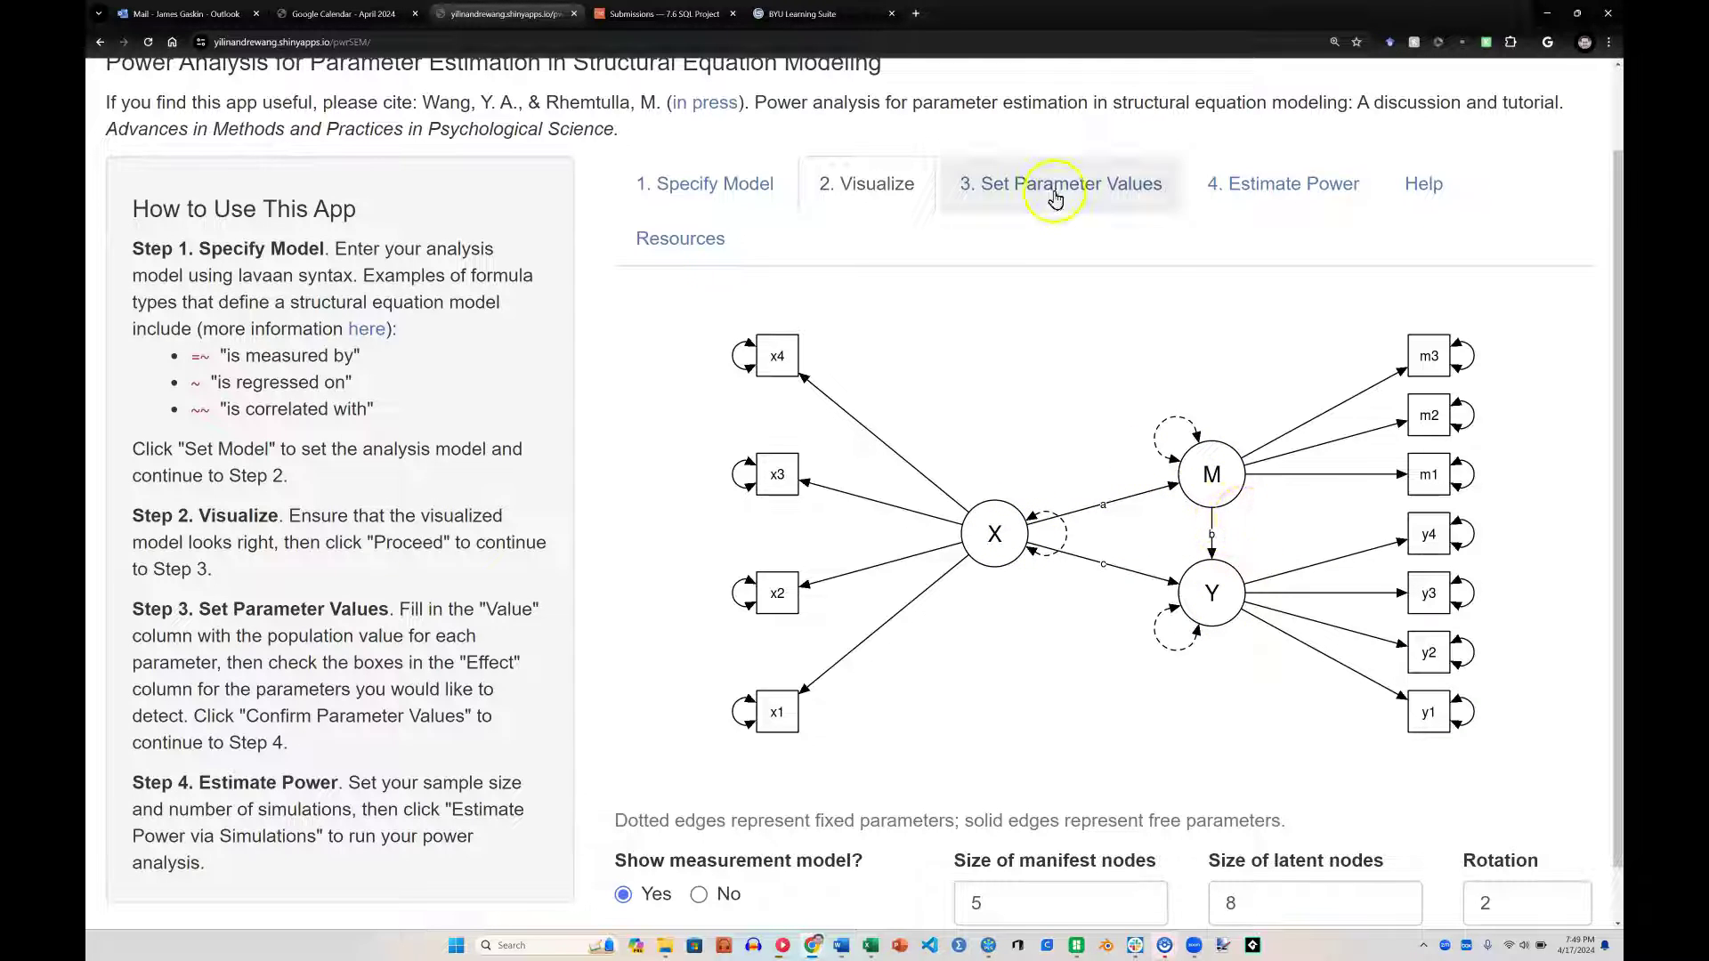
# Proceed to the parameter table and set all factor loadings of X, Y and M to 0.70.
pyautogui.scroll(-1, 873, 629)
pyautogui.click(827, 907)
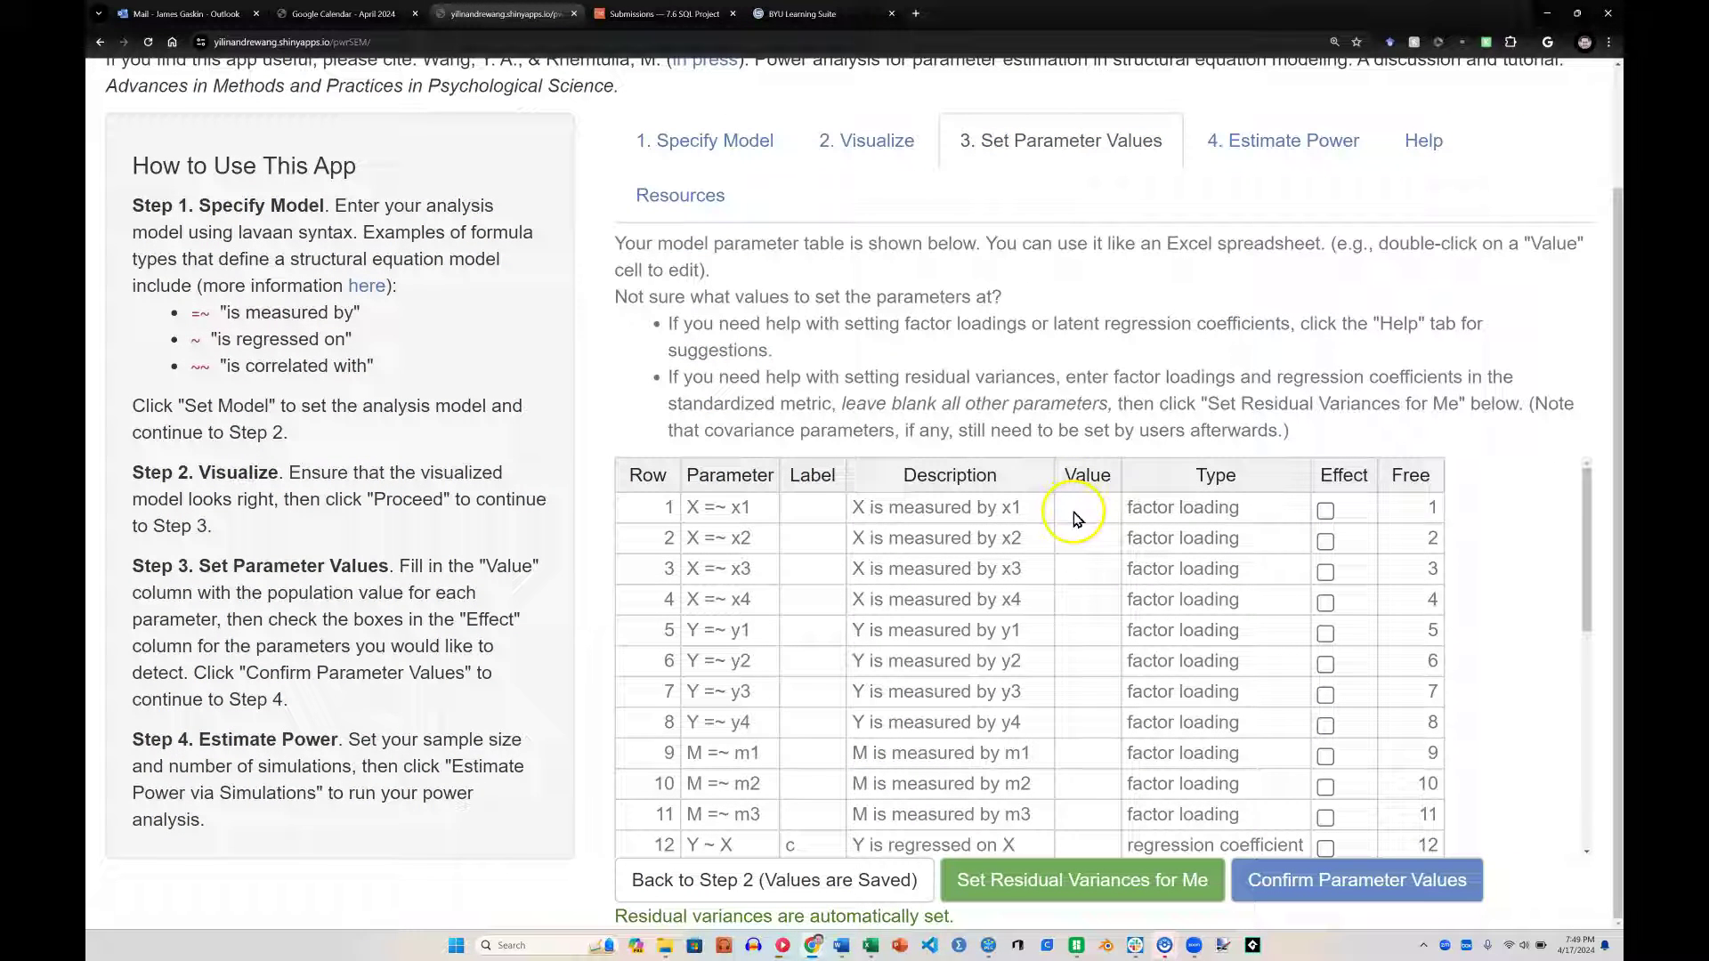
pyautogui.click(1075, 518)
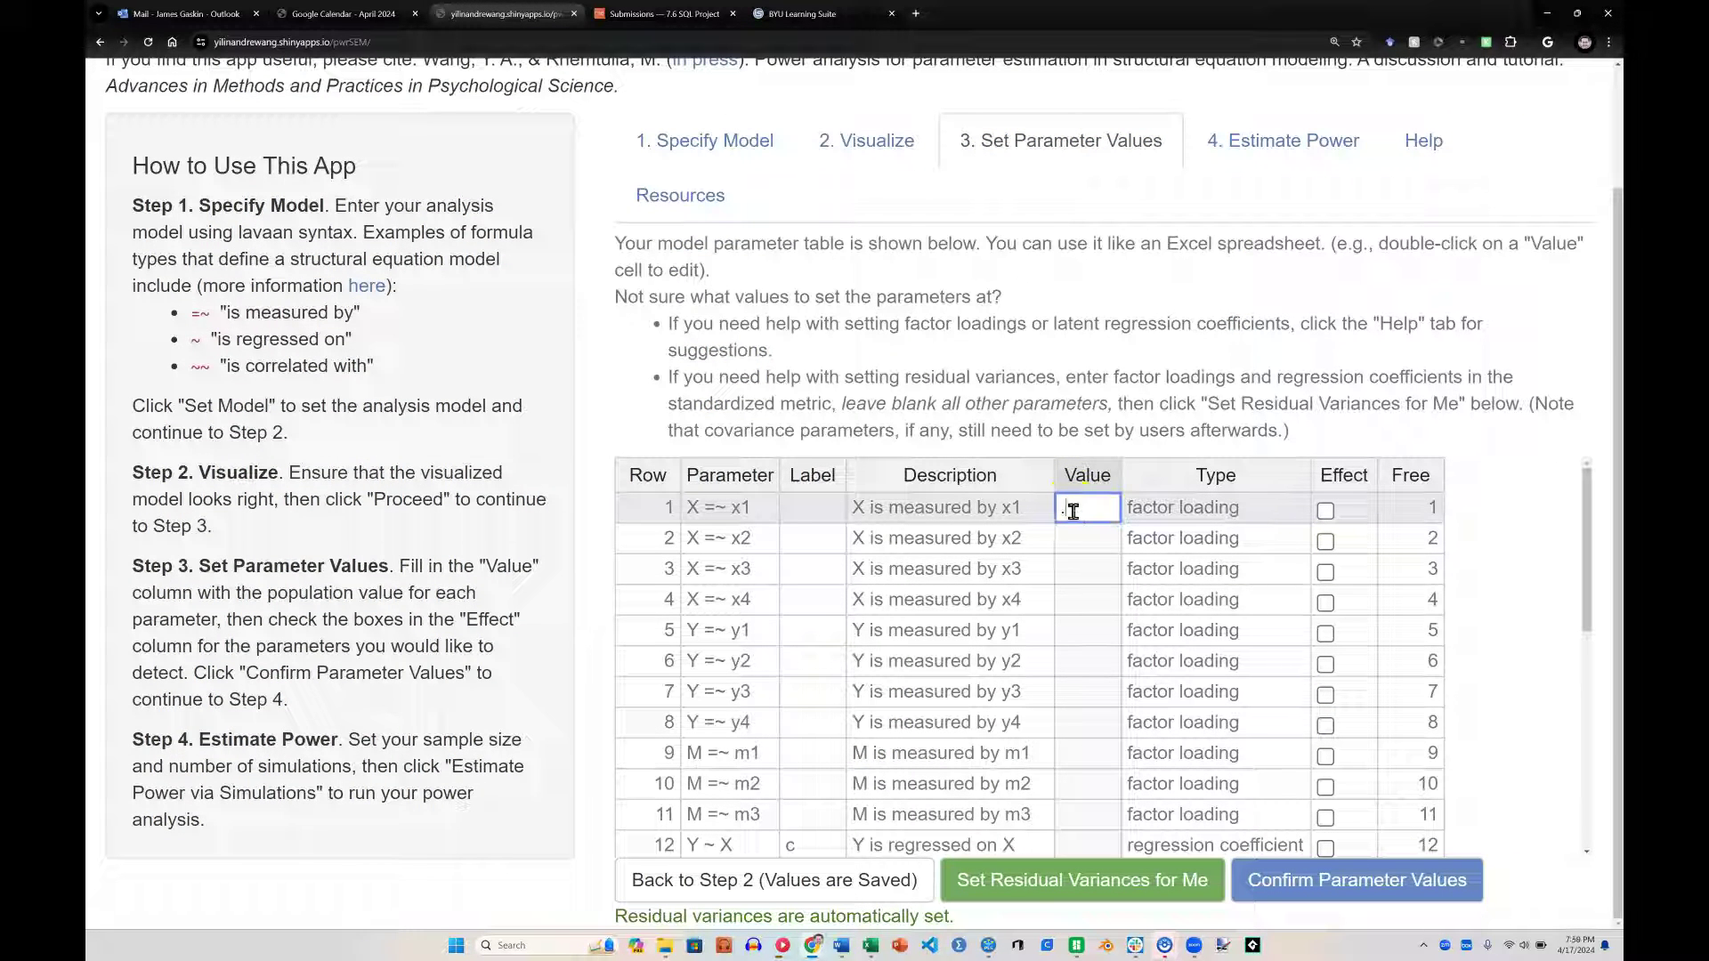
pyautogui.write('.7')
pyautogui.press('Return')
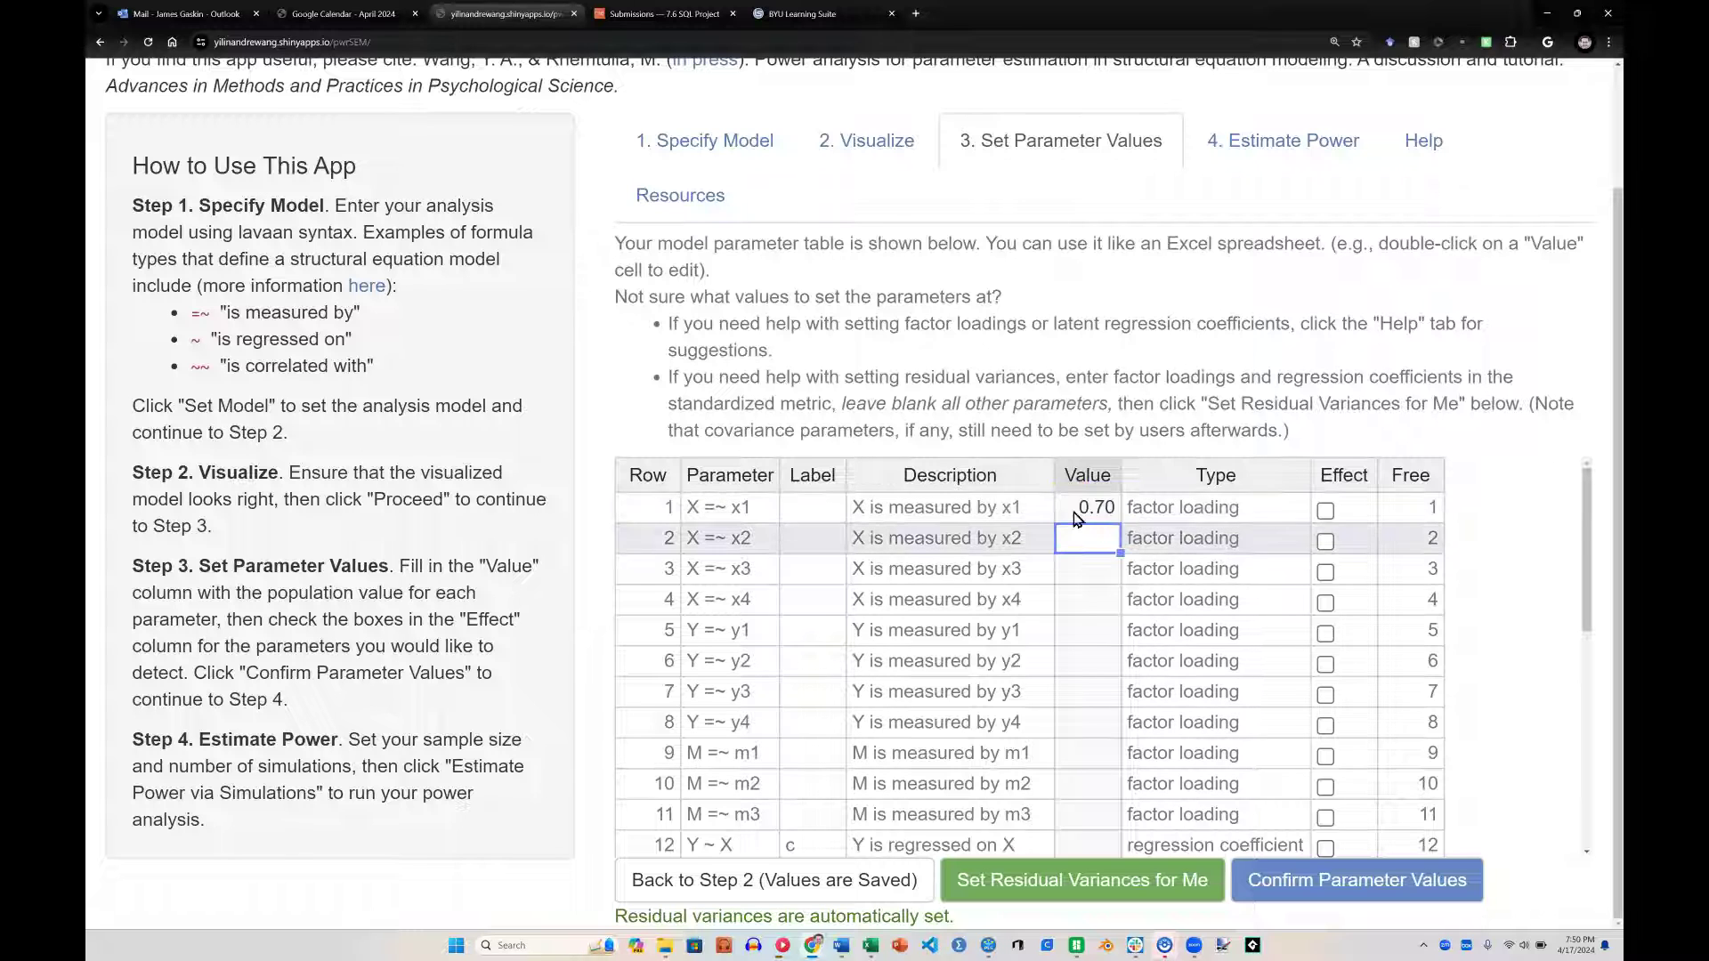
pyautogui.click(1109, 509)
pyautogui.moveTo(1119, 522); pyautogui.dragTo(1113, 808)
# Set the regression coefficients Y ~ X, Y ~ M and M ~ X to 0.35.
pyautogui.scroll(-3, 1120, 782)
pyautogui.click(1108, 588)
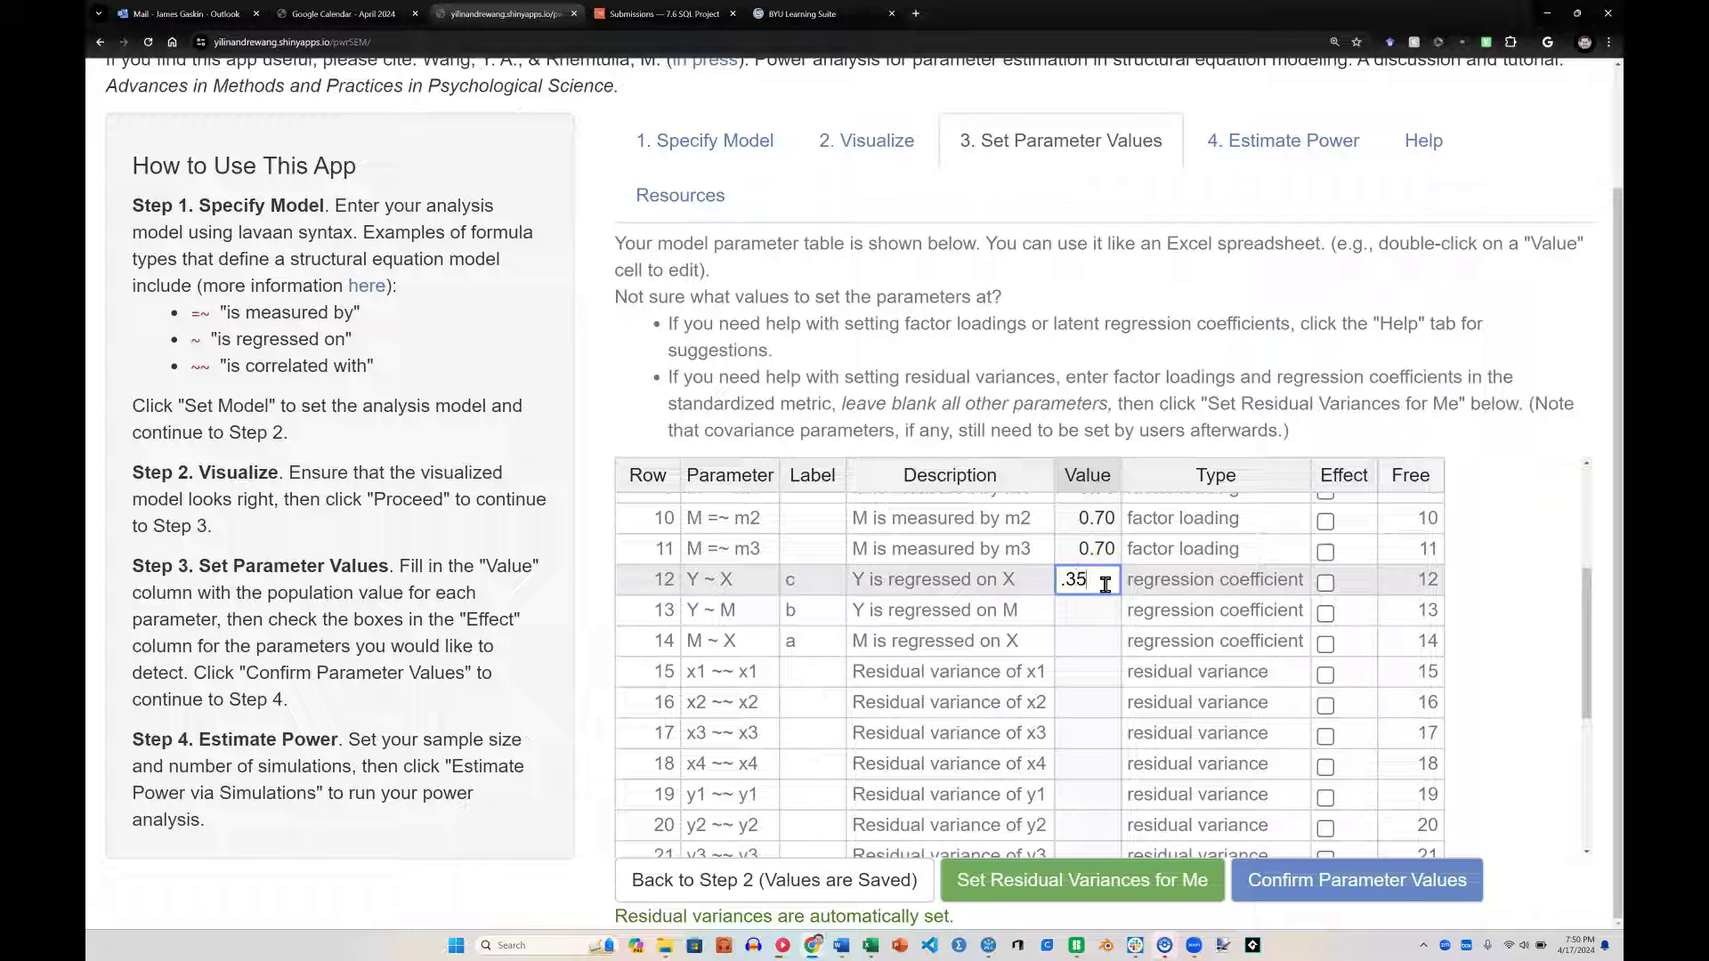
pyautogui.press('Return')
pyautogui.click(1108, 585)
pyautogui.moveTo(1119, 596); pyautogui.dragTo(1117, 649)
# Set the value of the labelled indirect effect ab := a*b to 0.1.
pyautogui.scroll(-5, 1099, 685)
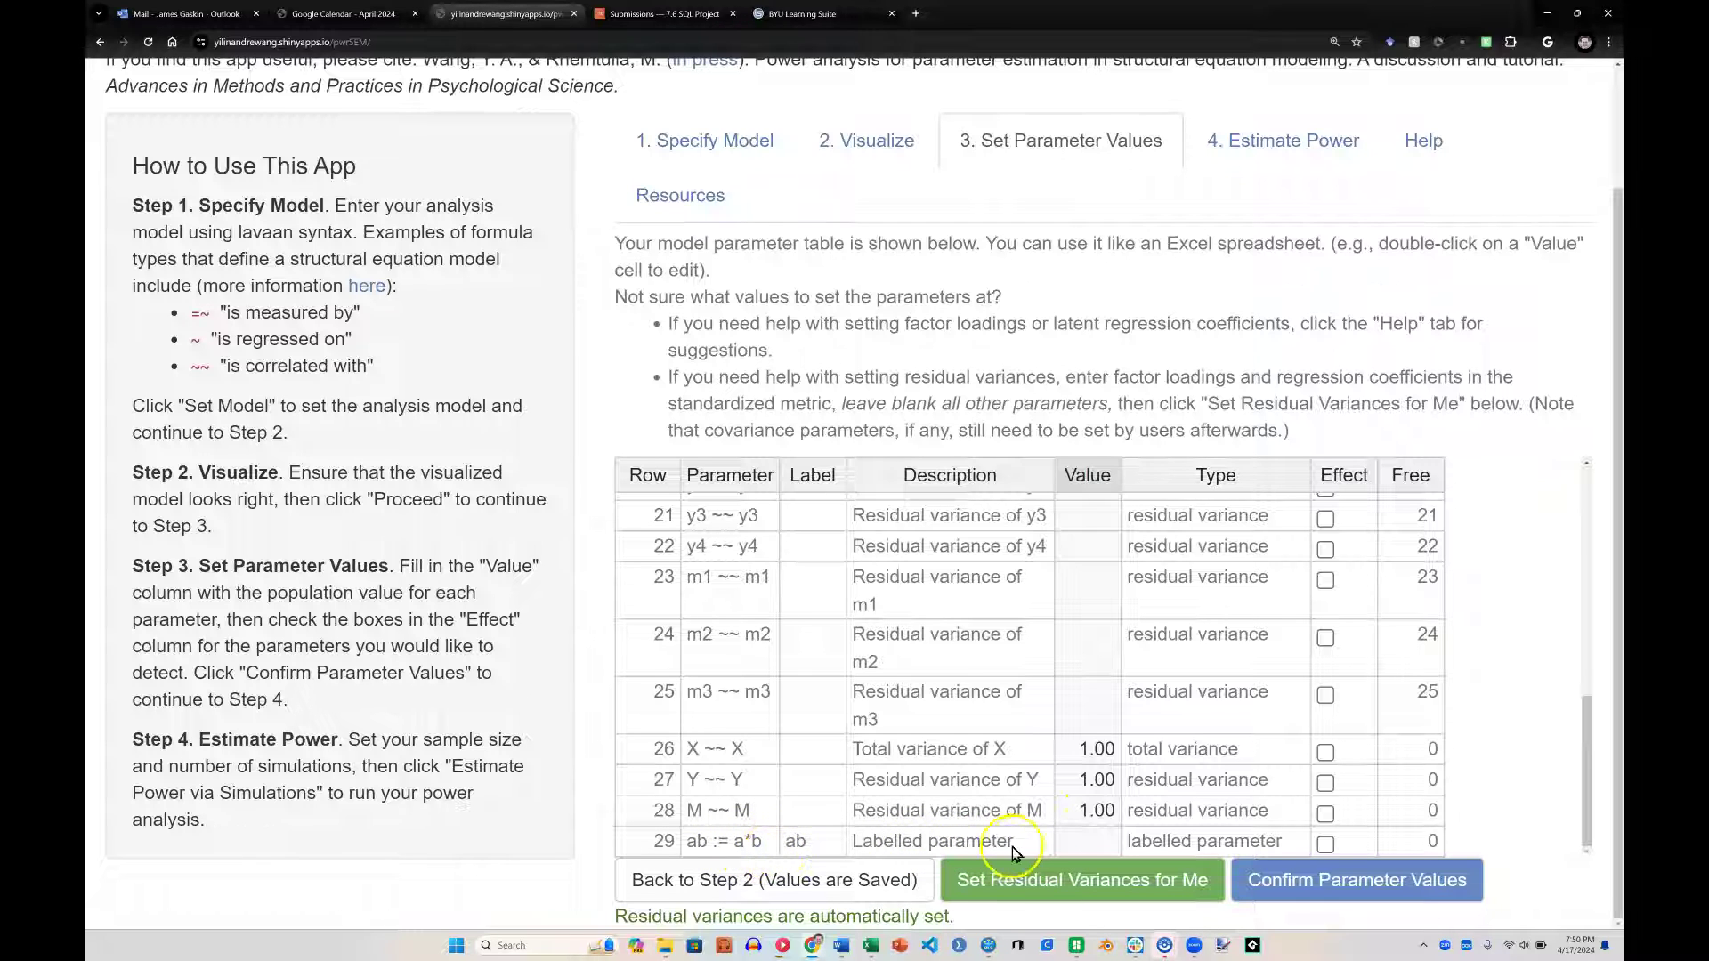
pyautogui.click(1085, 846)
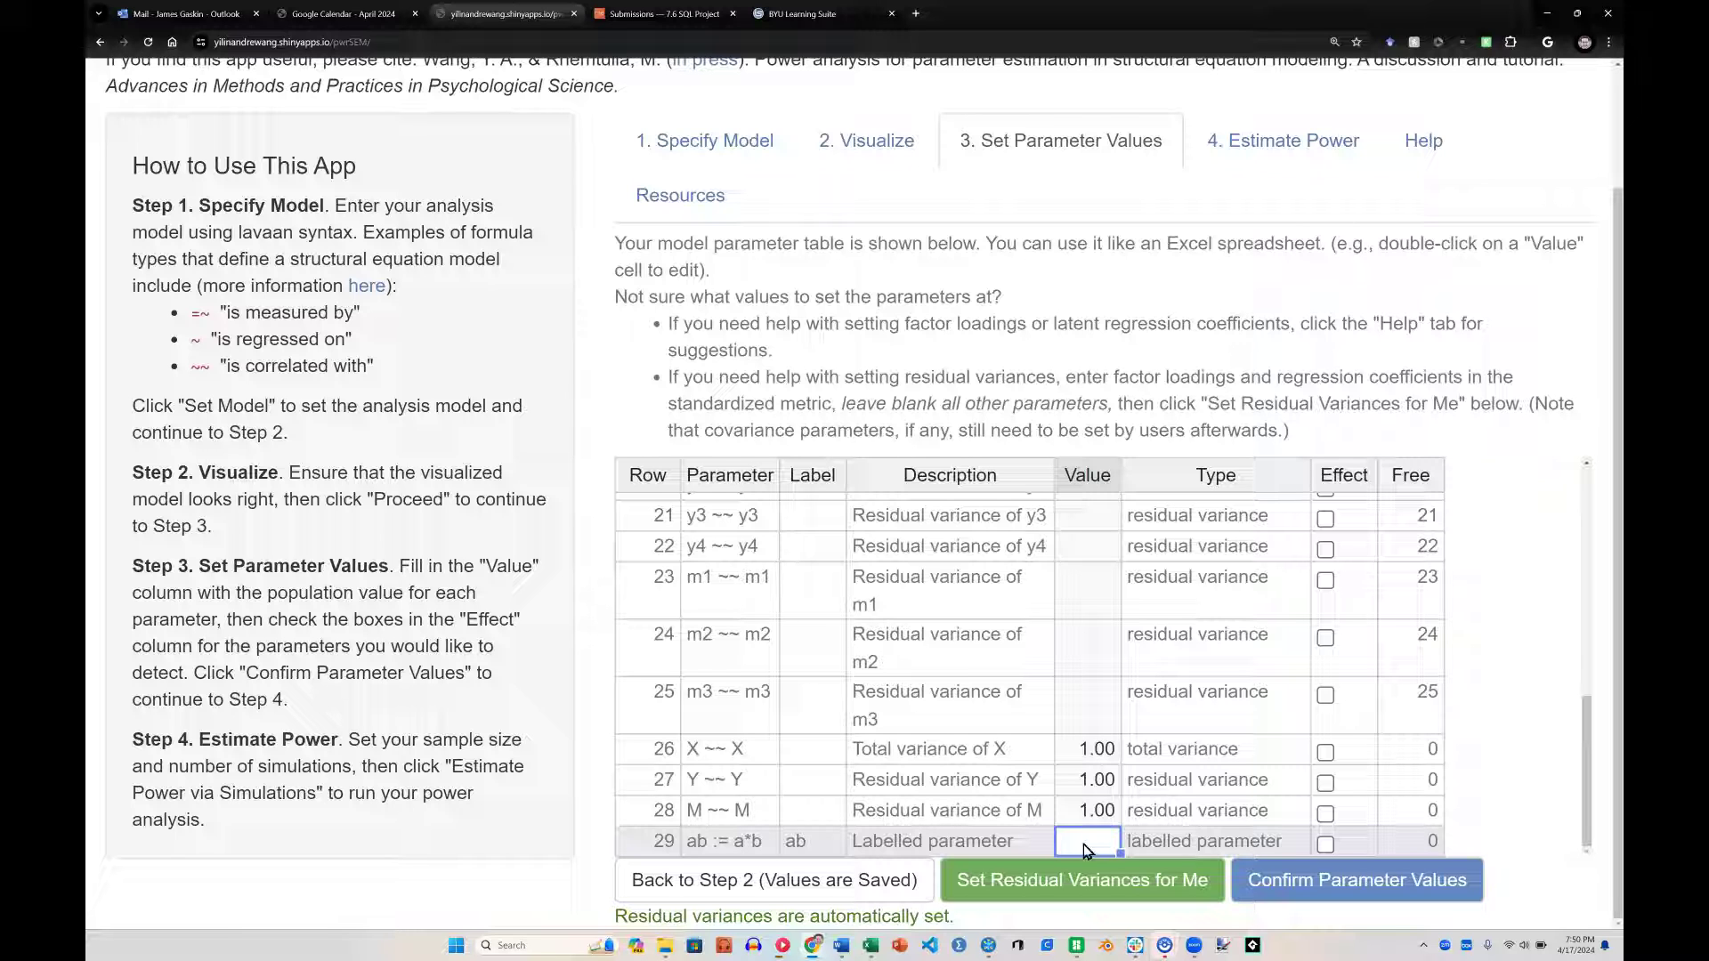
pyautogui.write('.1')
pyautogui.press('Tab')
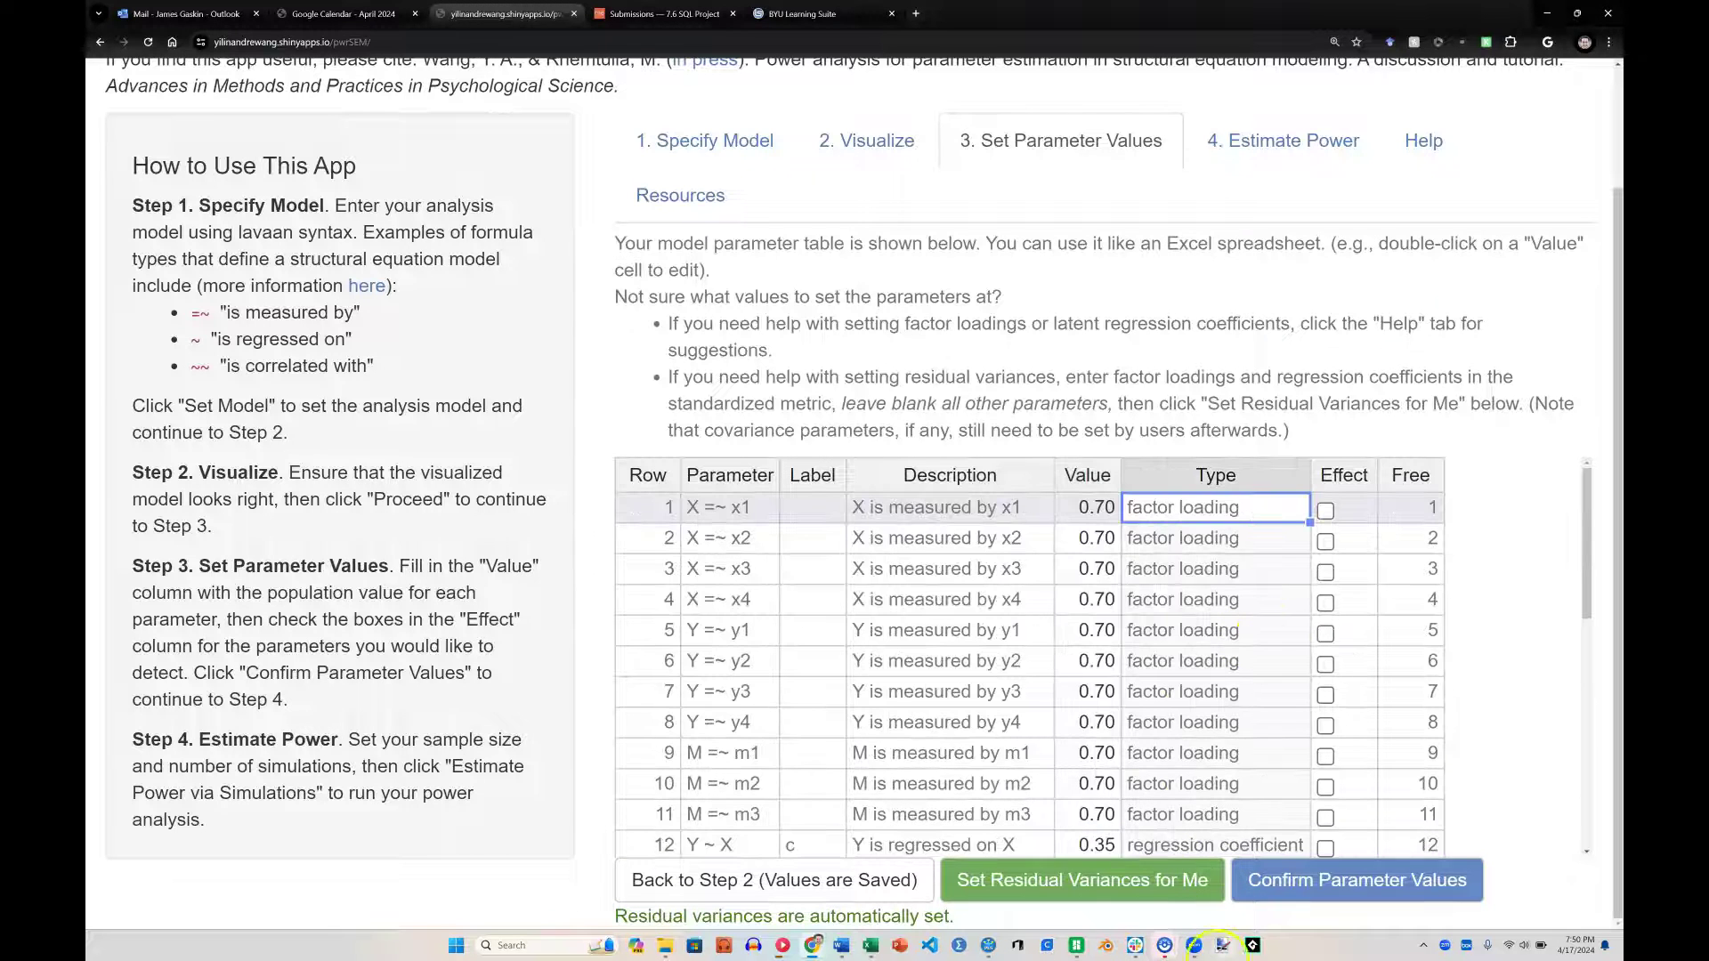
# Set the residual variances automatically and mark every parameter in the table as an effect to detect.
pyautogui.click(1108, 890)
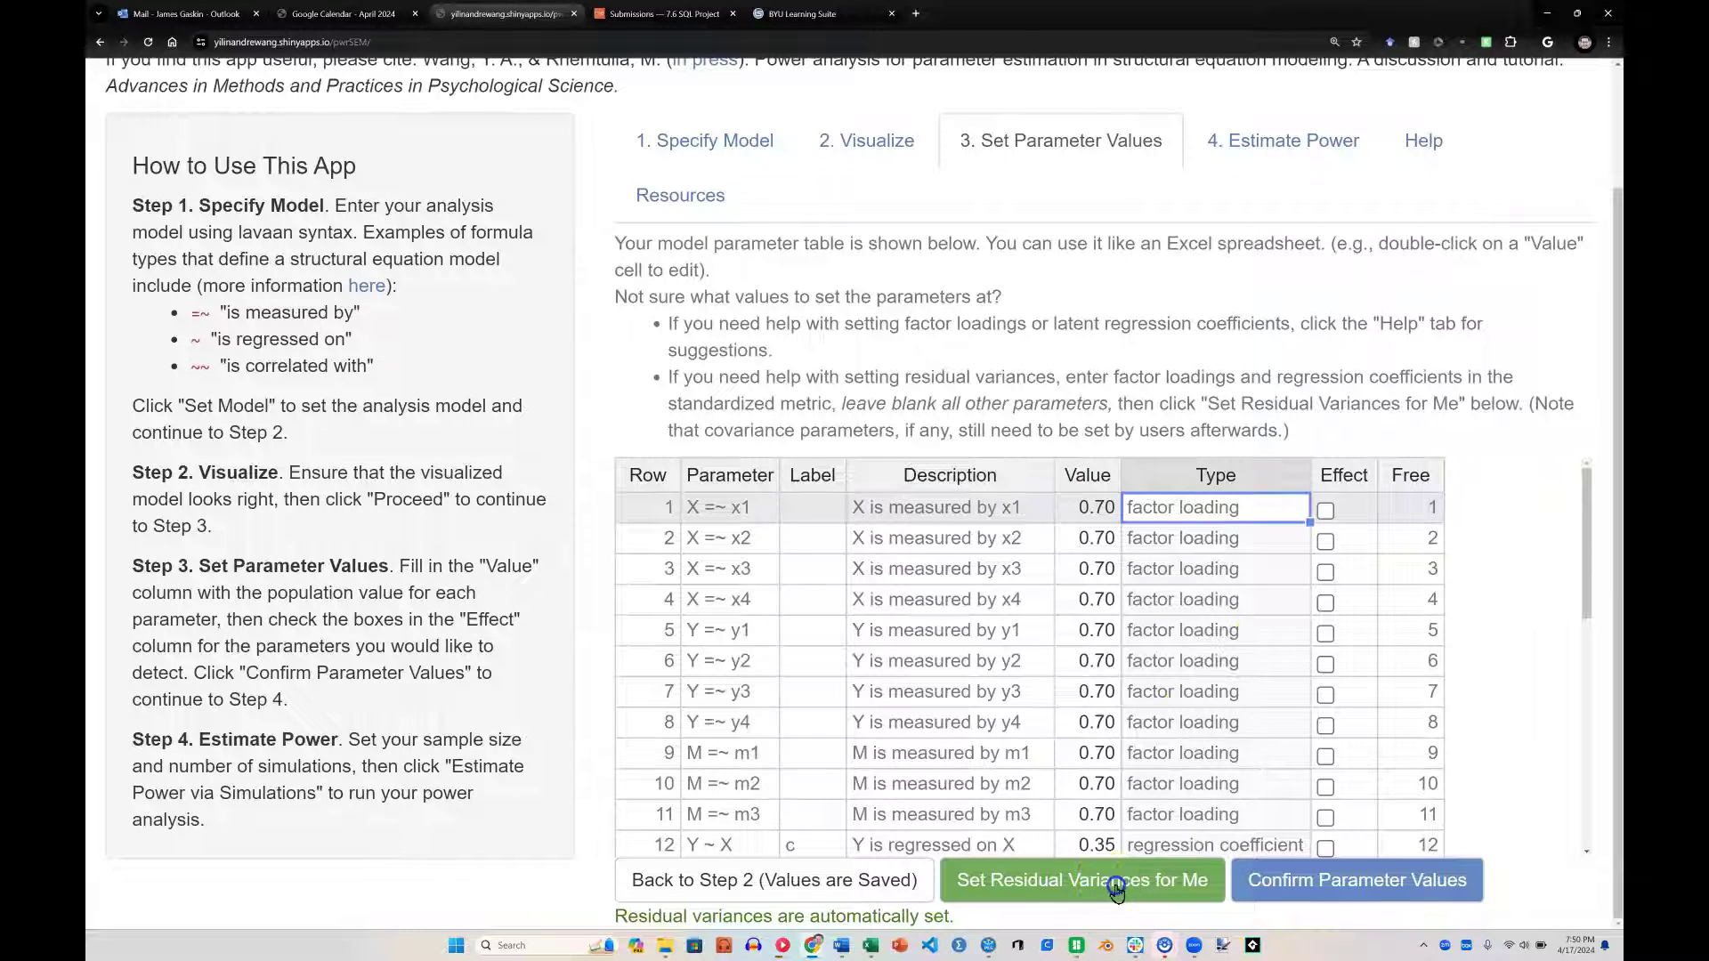
pyautogui.click(1109, 890)
pyautogui.scroll(-4, 1146, 772)
pyautogui.scroll(-2, 1146, 772)
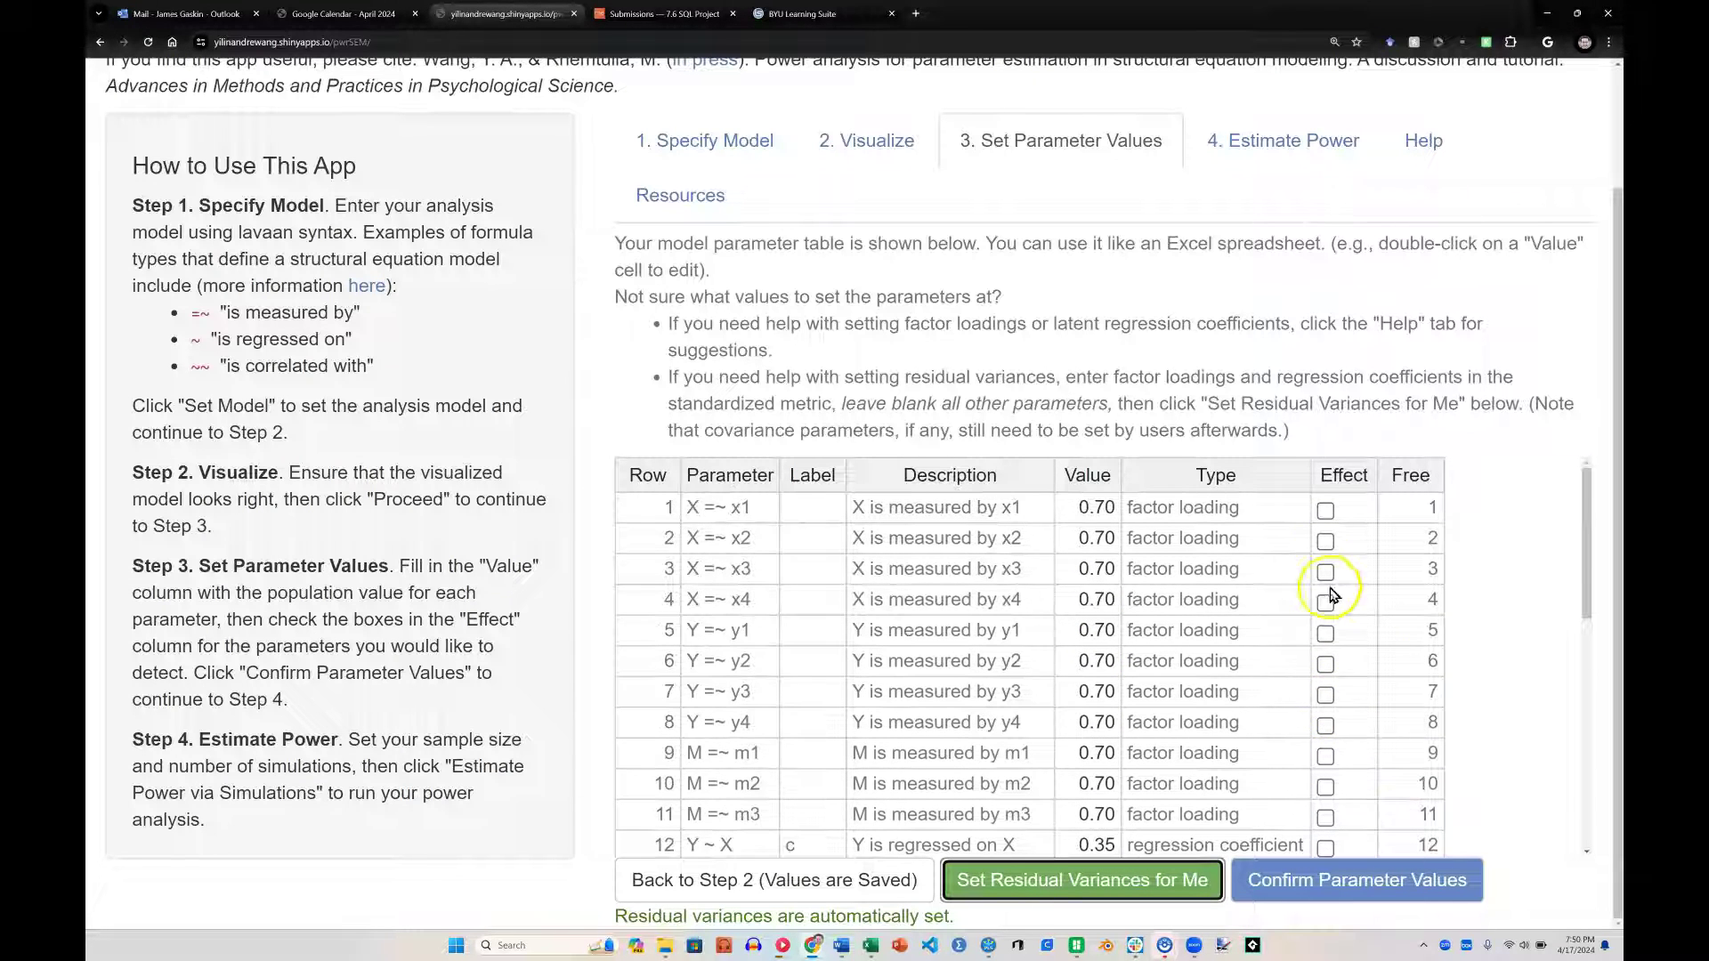
pyautogui.click(1325, 514)
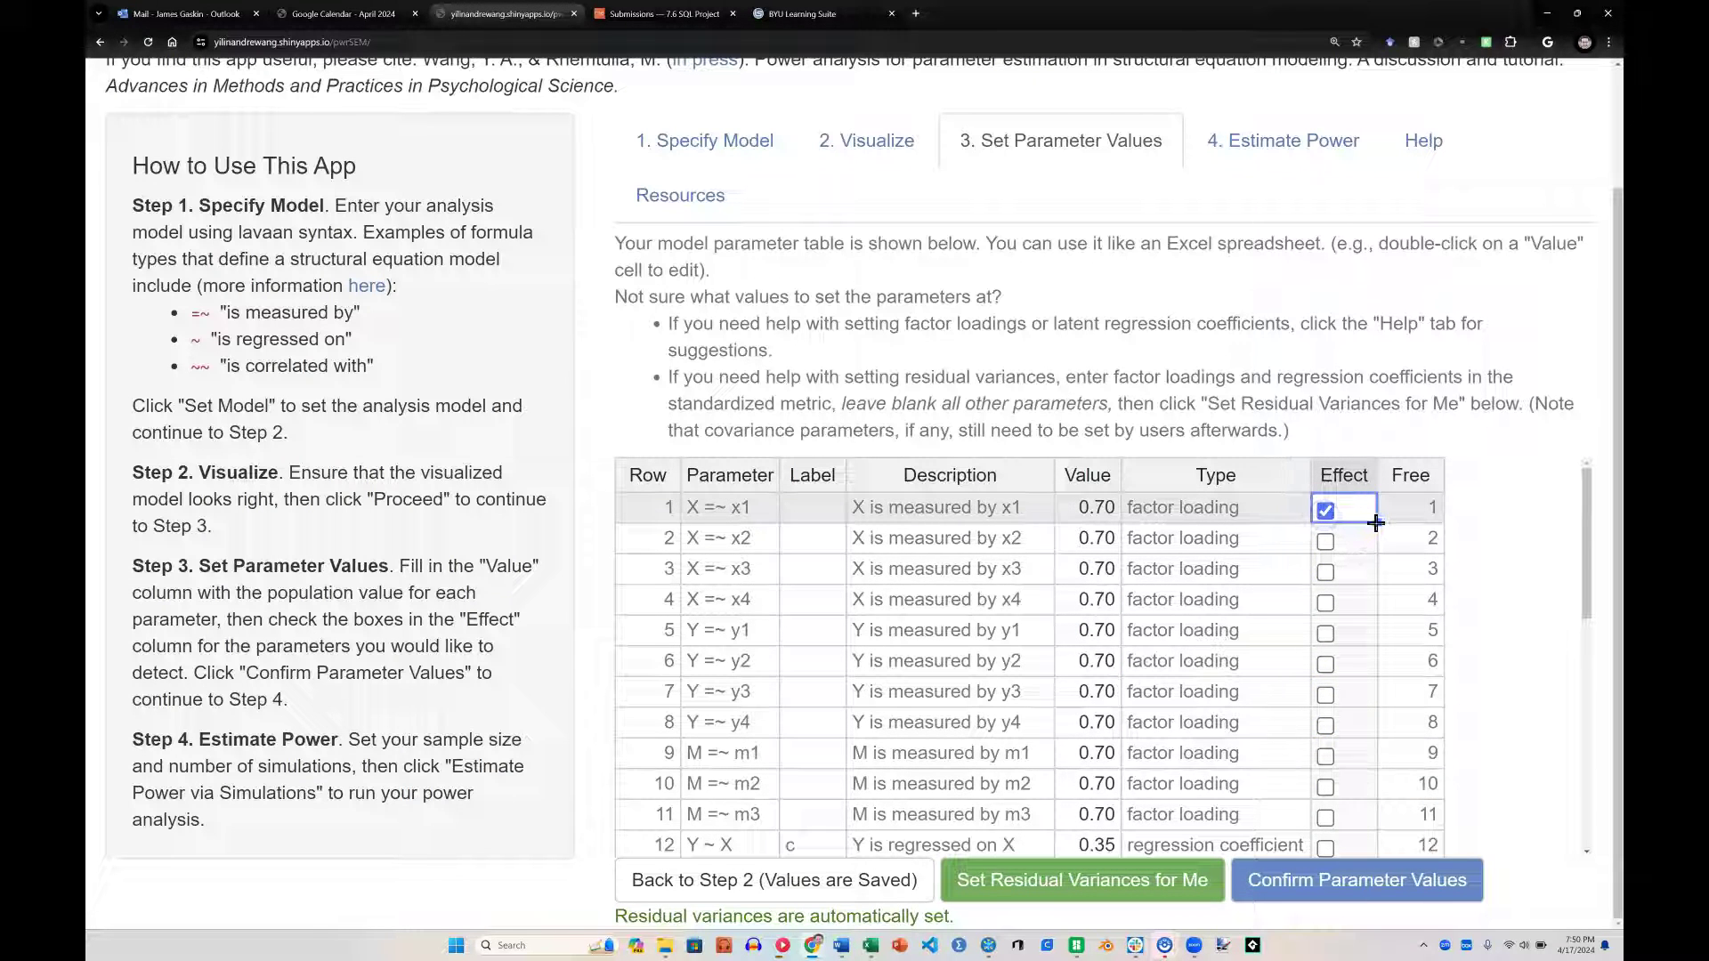
pyautogui.moveTo(1376, 523); pyautogui.dragTo(1371, 819)
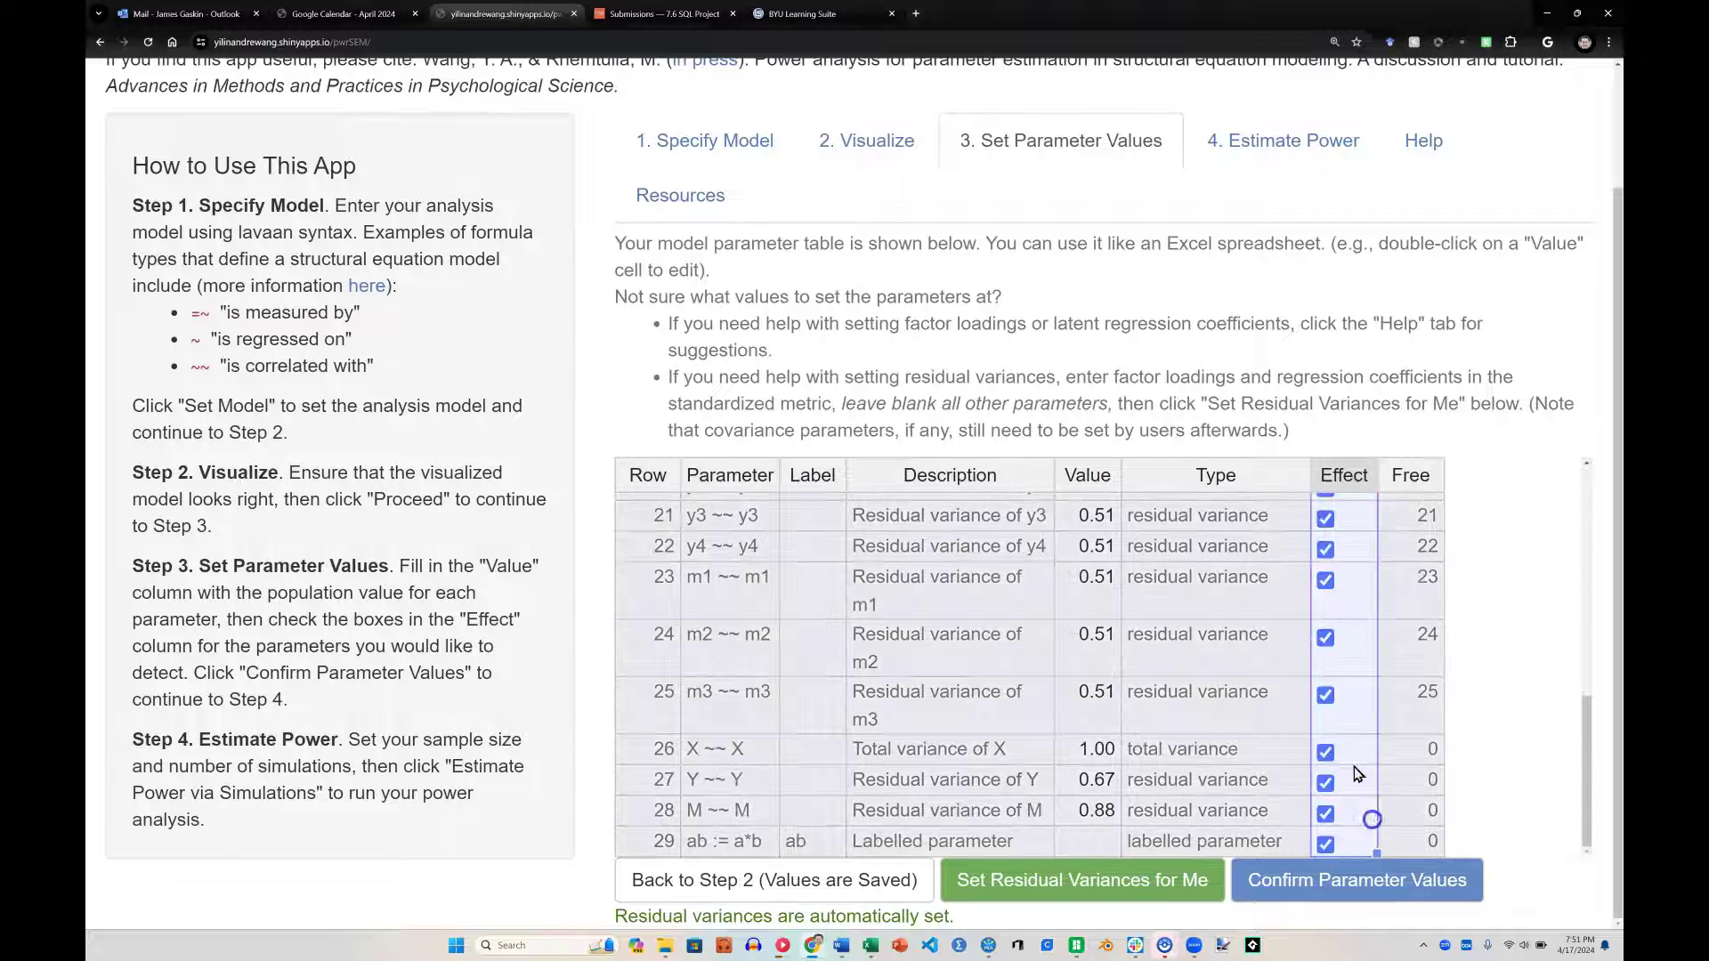
# Clear the effect marks for the total variance of X and the residual variances of Y and M.
pyautogui.click(1389, 756)
pyautogui.click(1326, 783)
pyautogui.click(1325, 812)
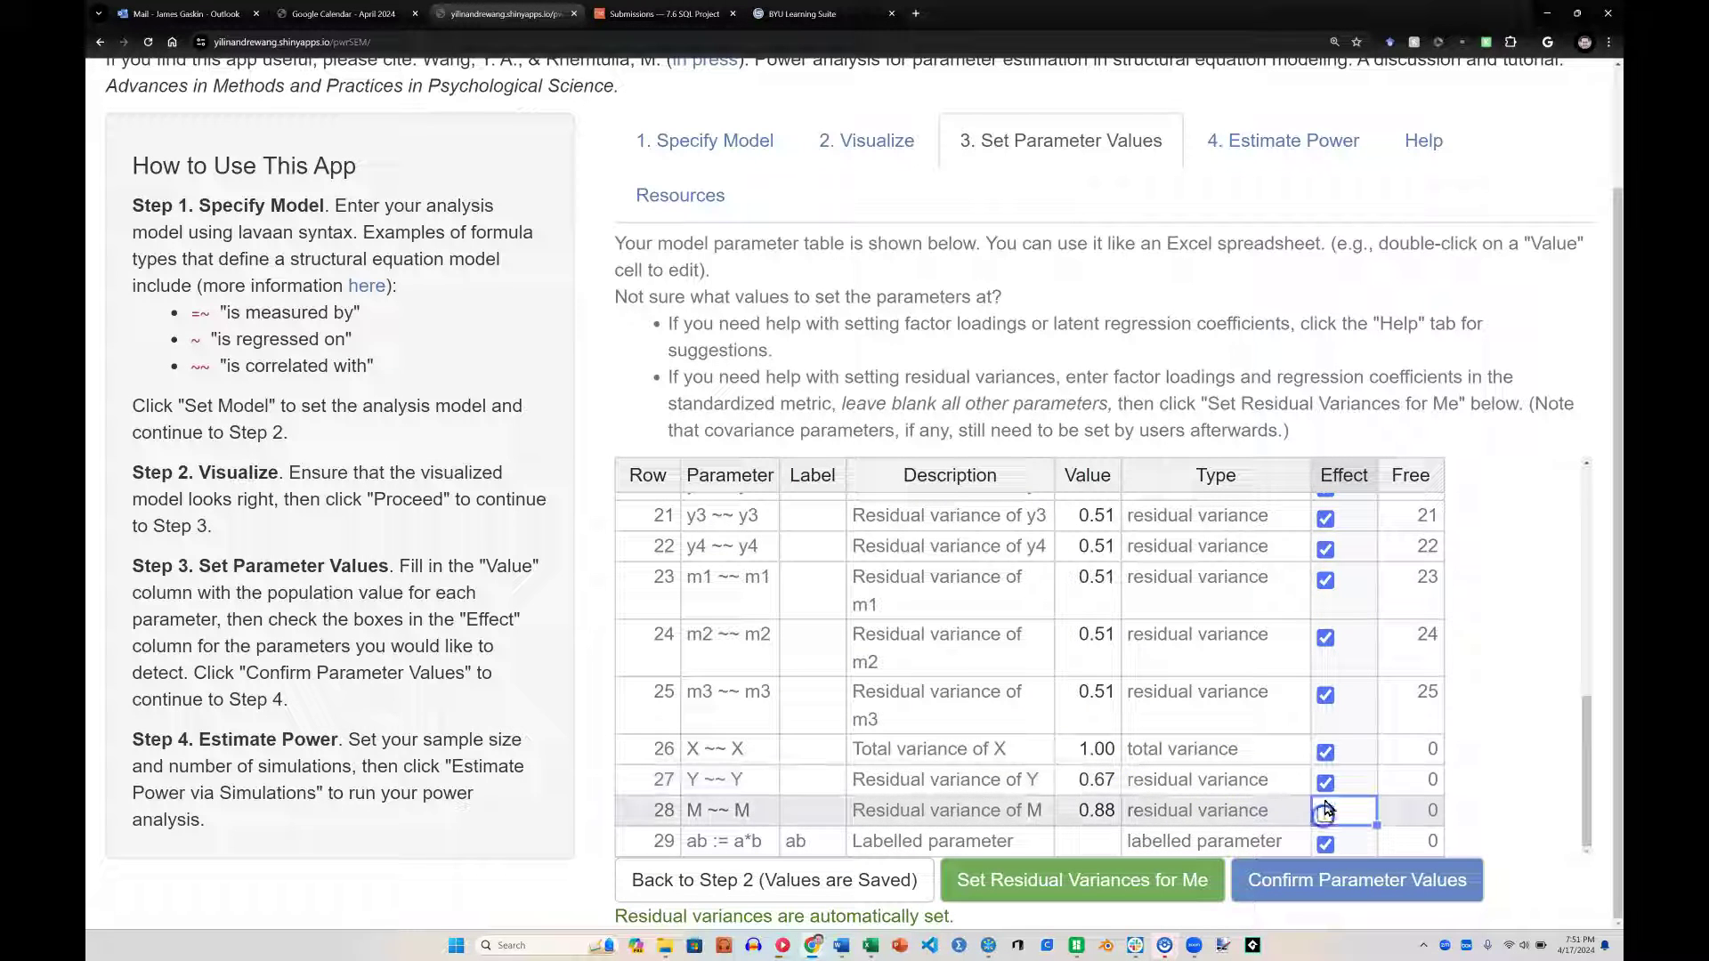
pyautogui.click(1325, 784)
pyautogui.click(1328, 755)
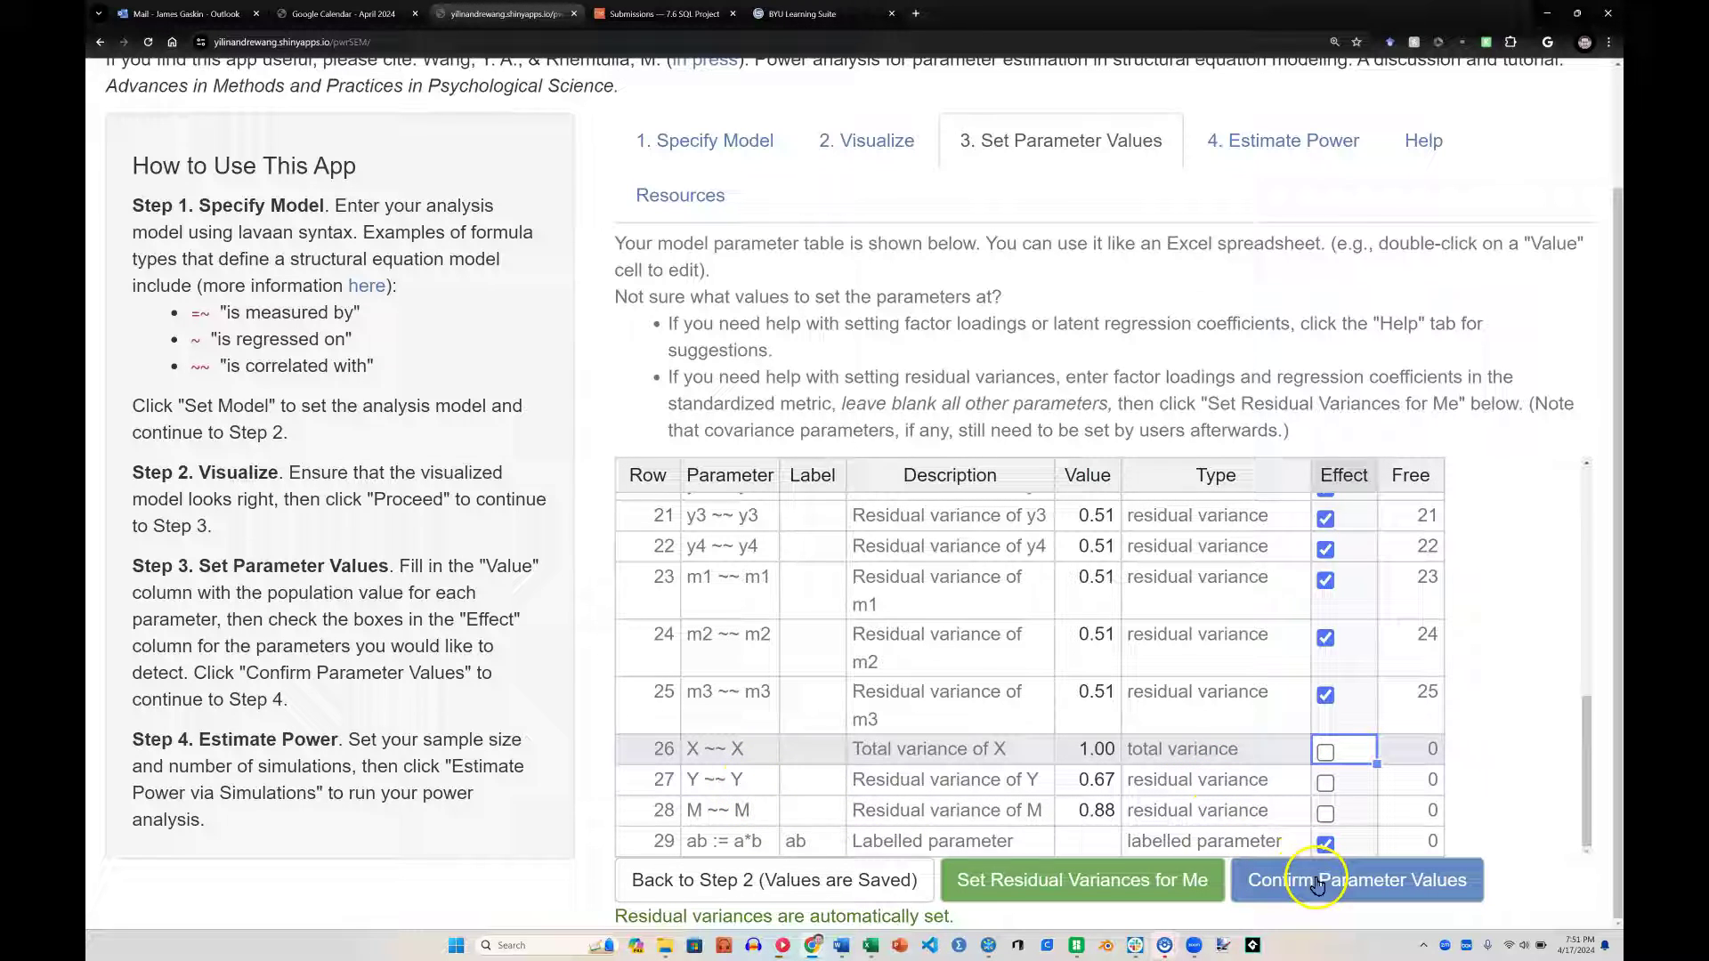
# Set the value of the labelled parameter ab := a*b to 0.1 and confirm the parameter values.
pyautogui.click(1357, 890)
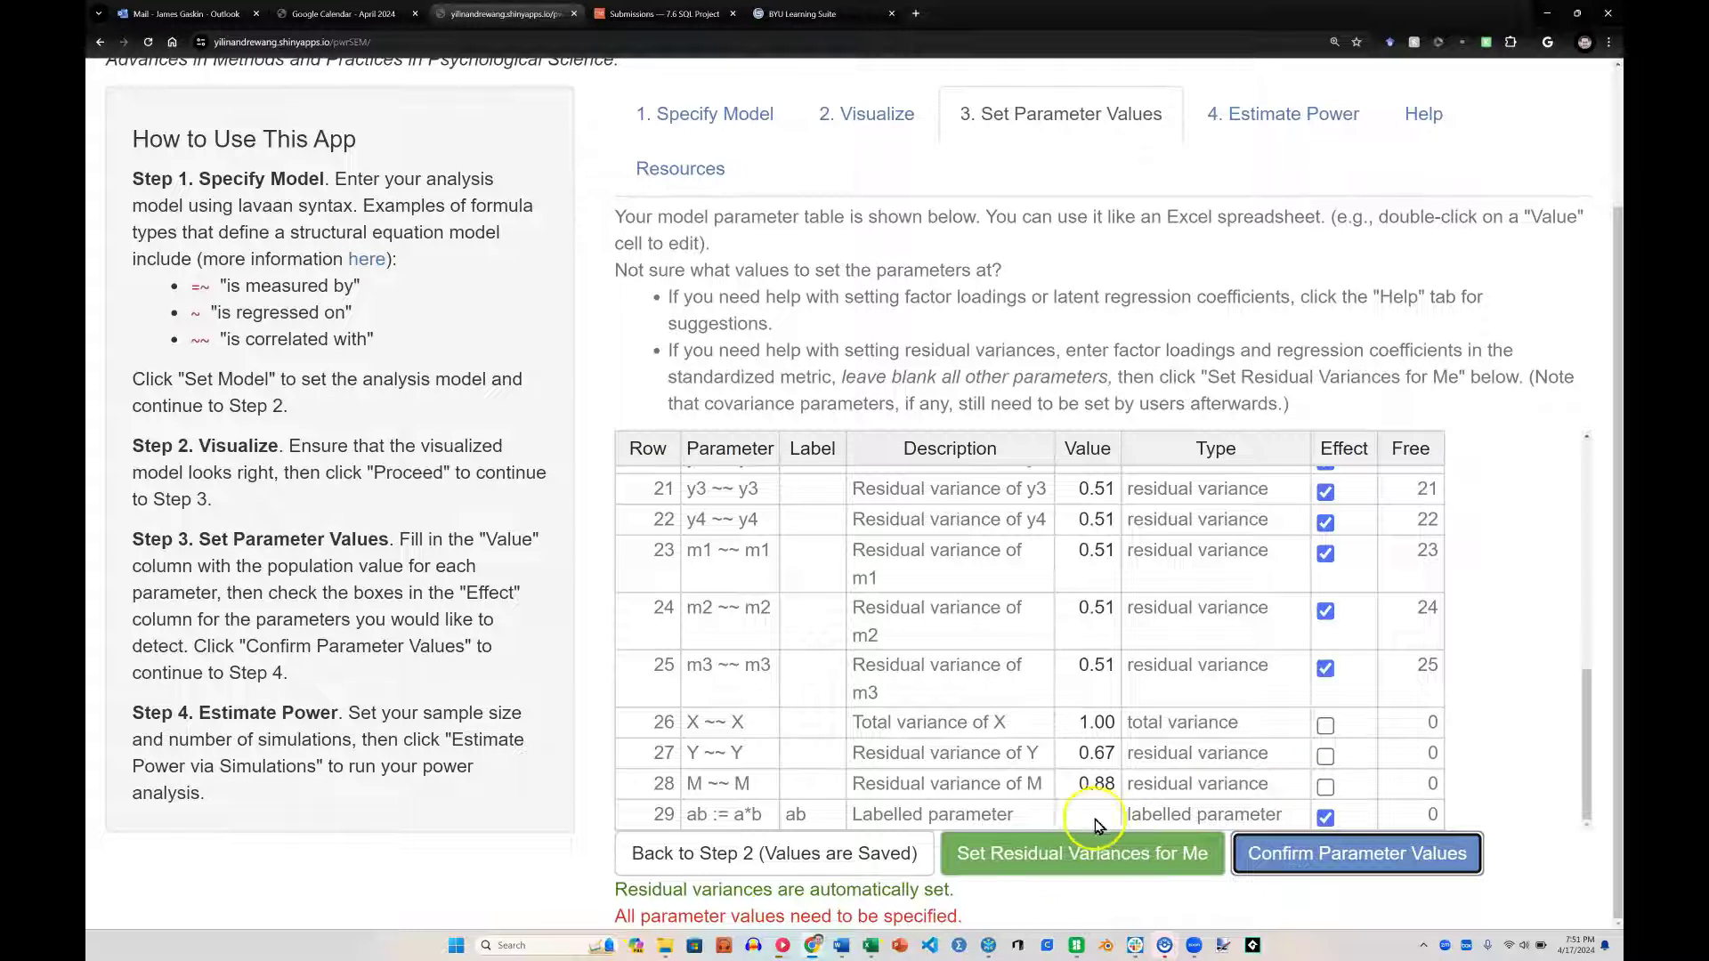
pyautogui.click(1084, 817)
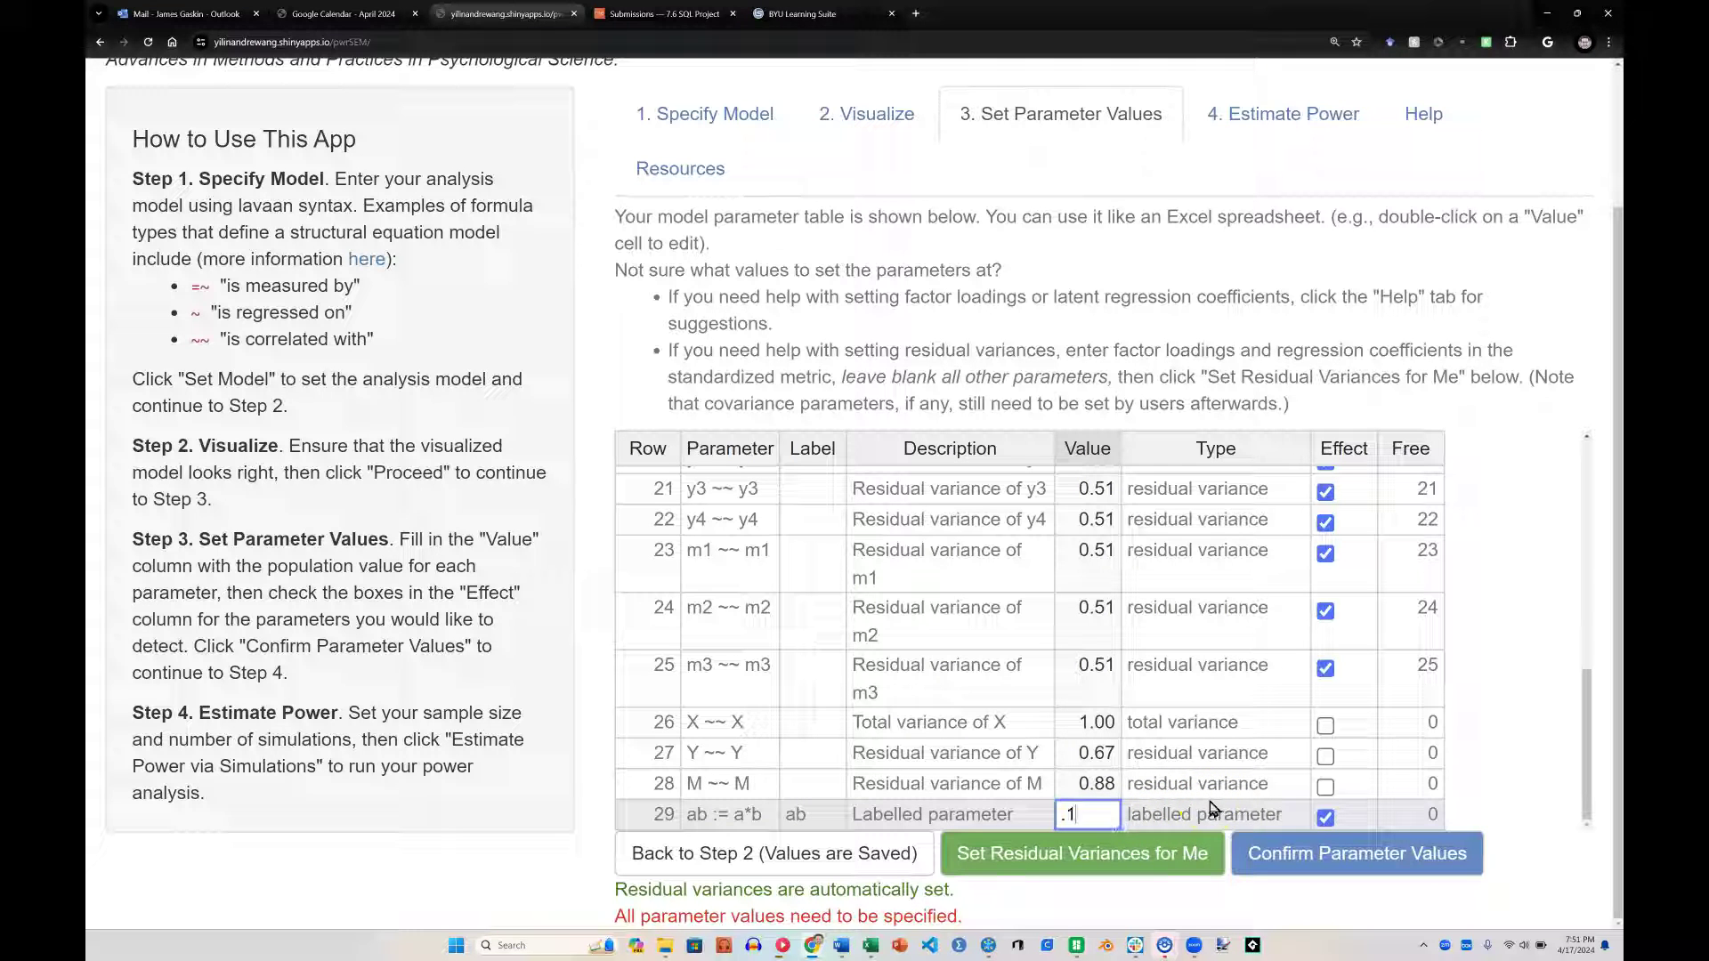
pyautogui.press('Up')
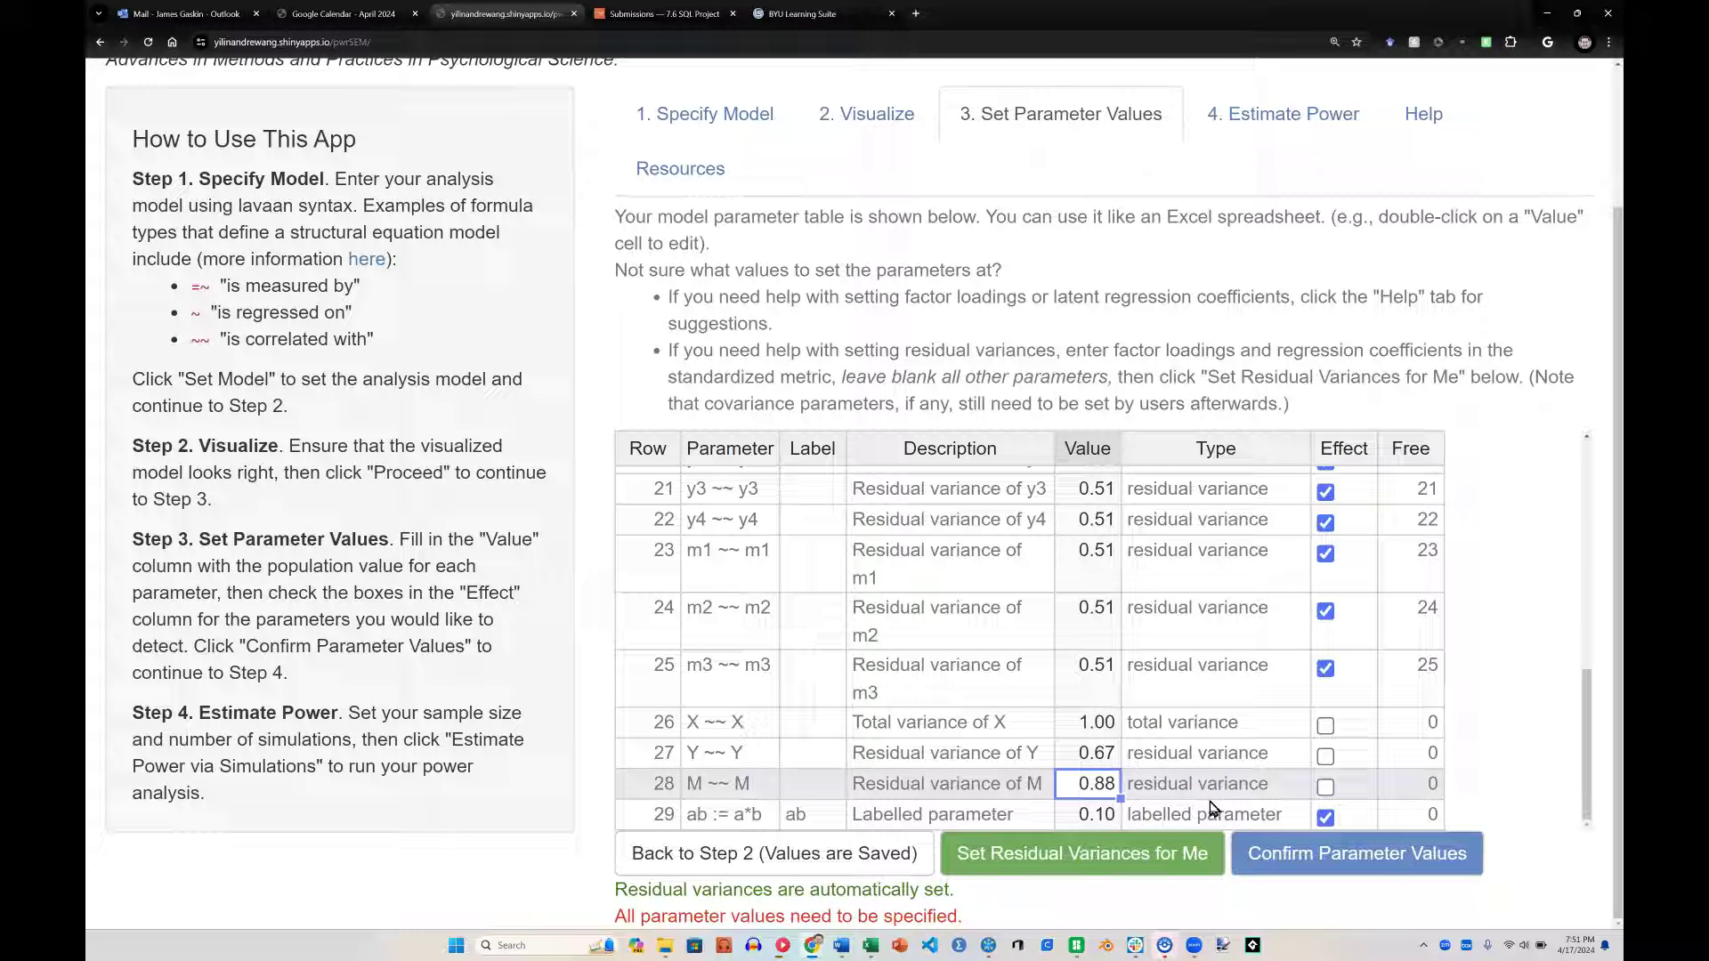
pyautogui.click(1380, 866)
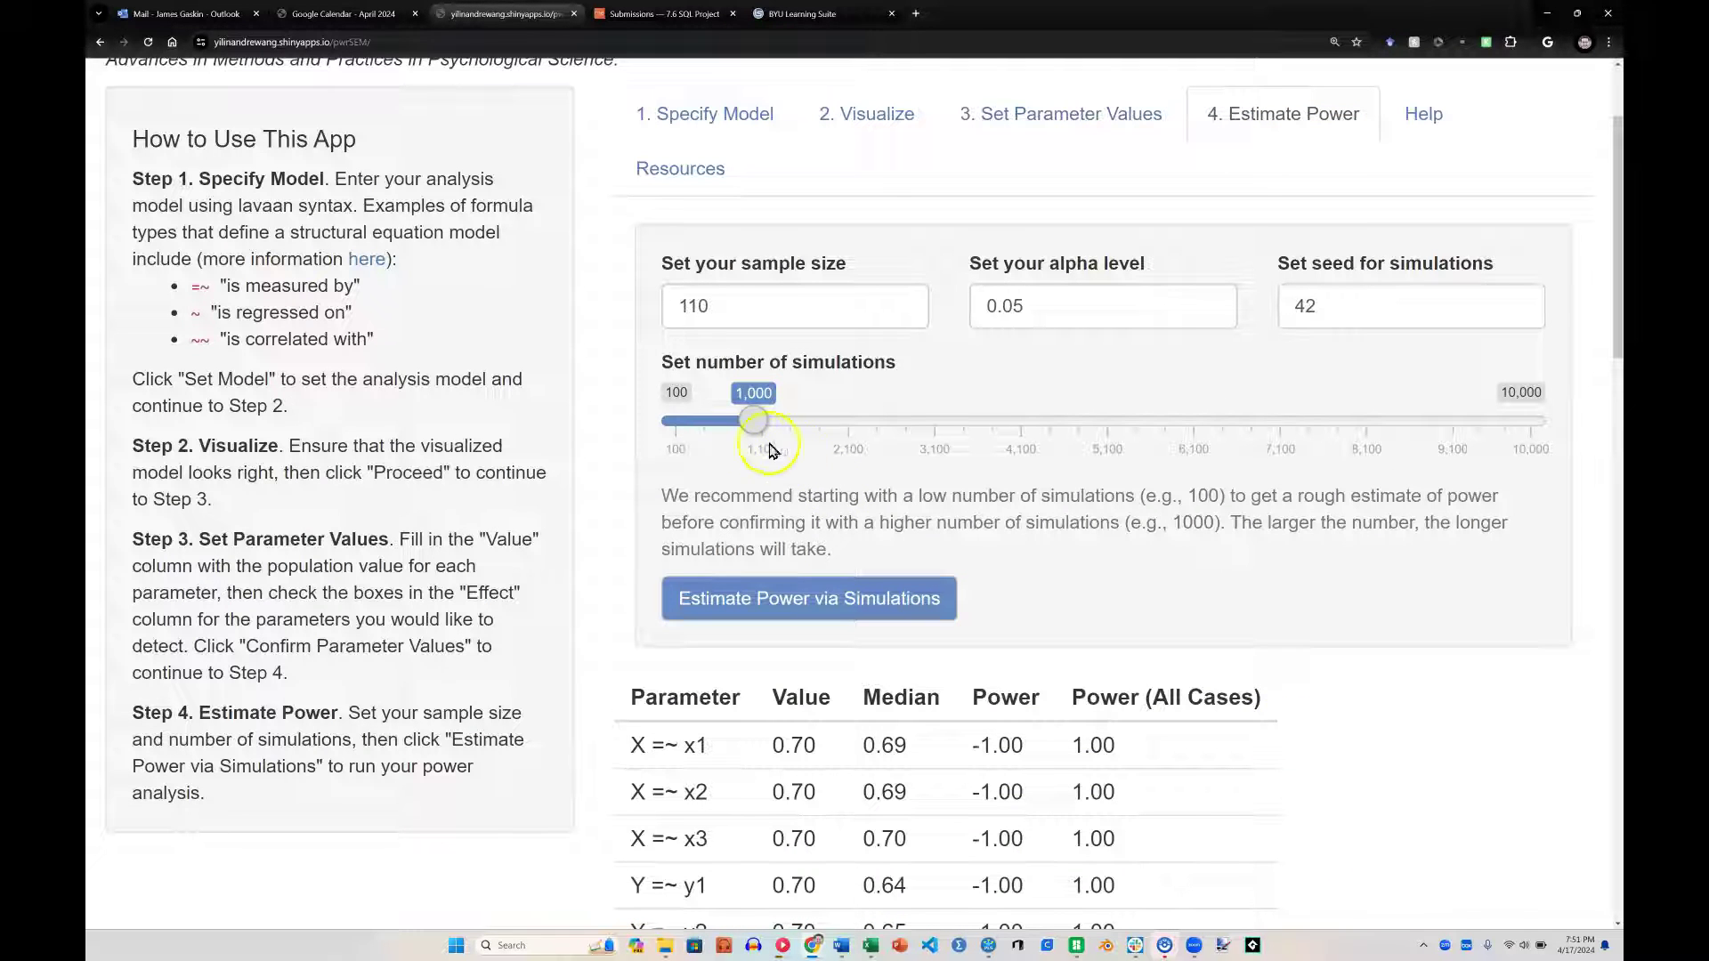
# Set the number of simulations to 200 and estimate power with a sample size of 110.
pyautogui.moveTo(753, 421); pyautogui.dragTo(685, 429)
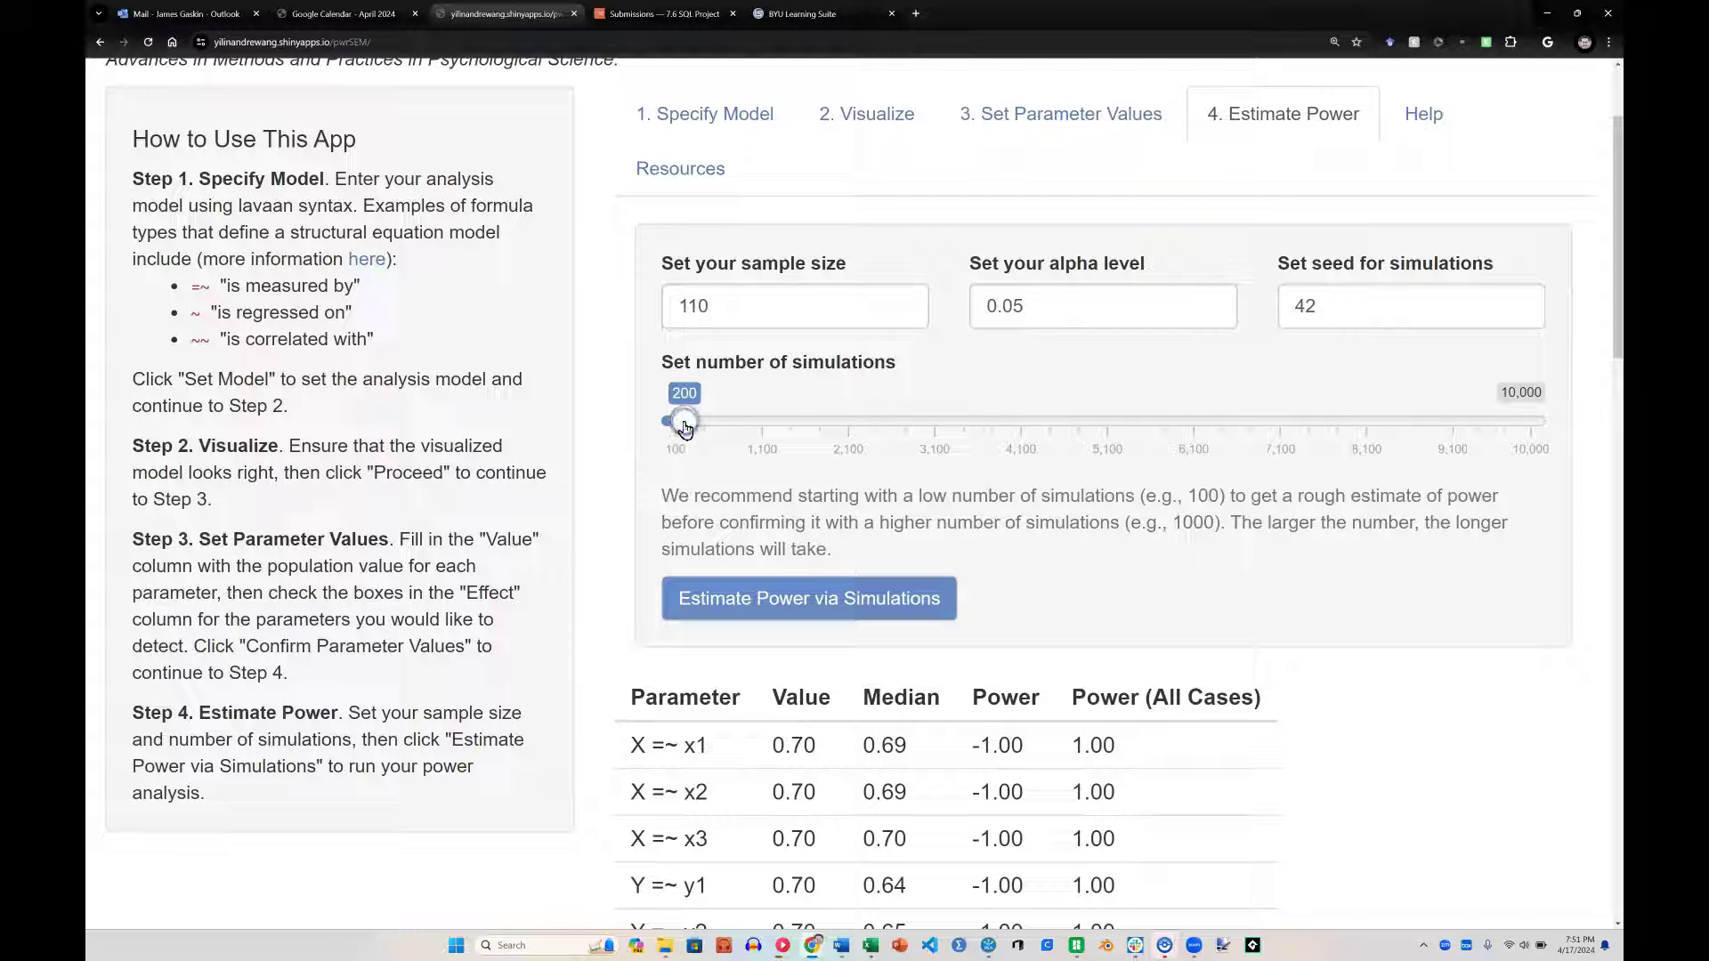
pyautogui.click(722, 310)
pyautogui.click(841, 612)
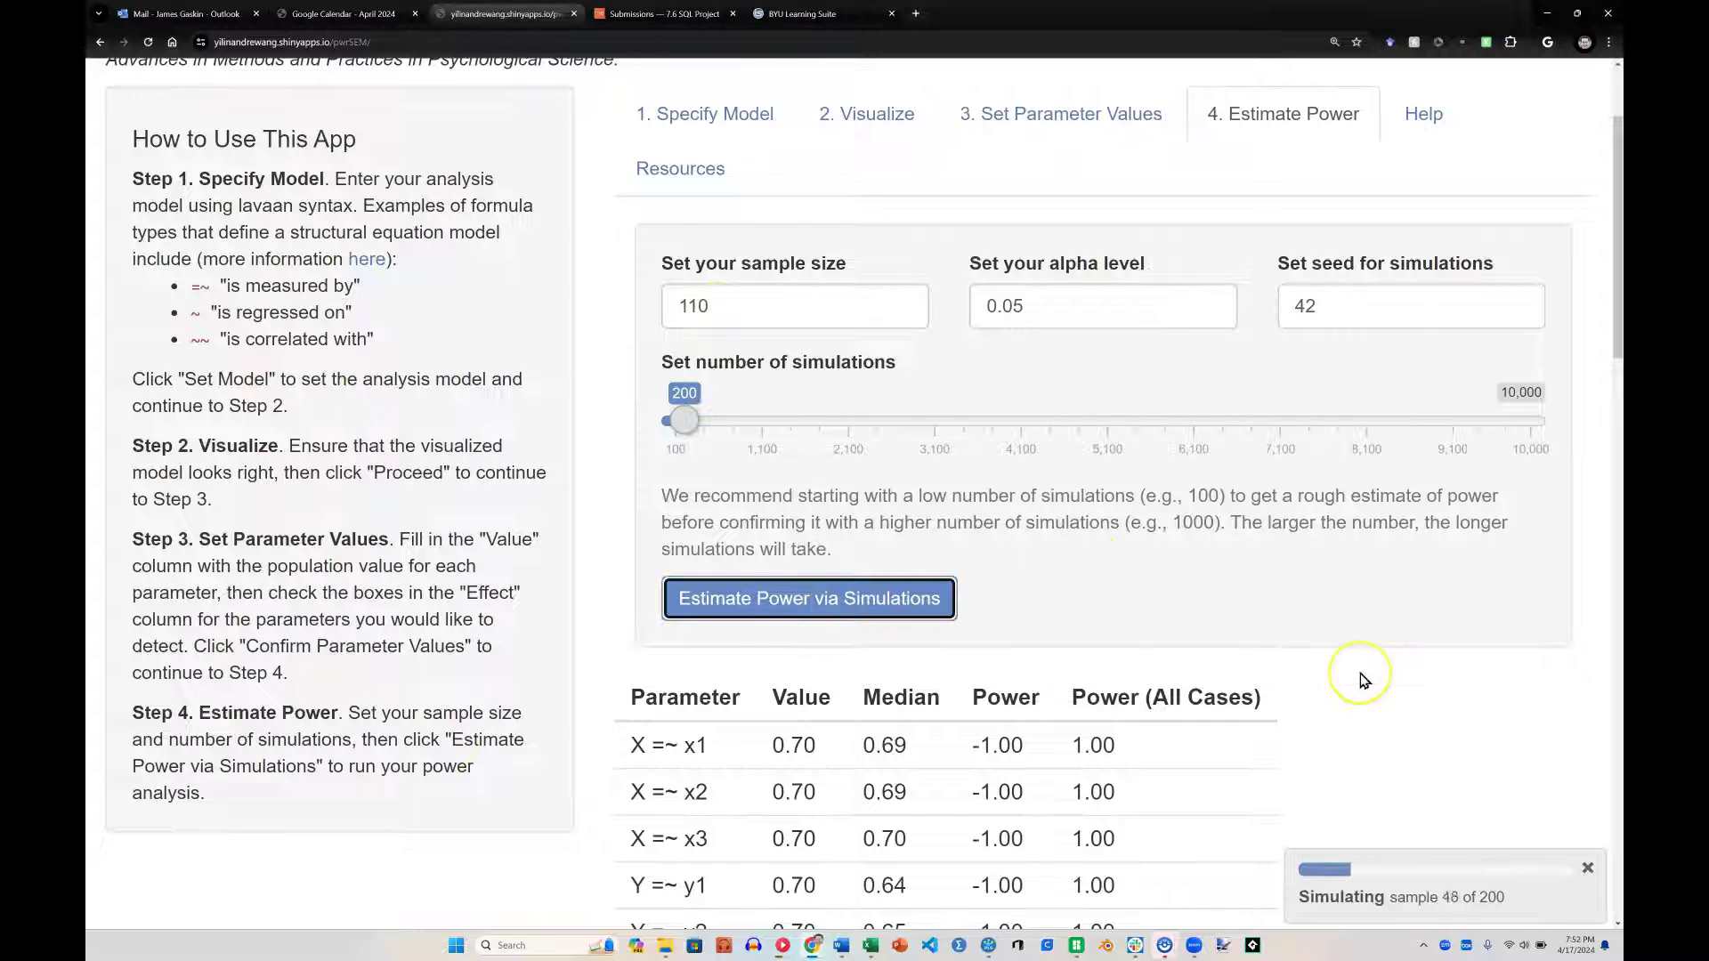
# Examine the estimated power of the regression paths, the residual variances and the indirect effect ab in the results table.
pyautogui.scroll(-3, 1335, 680)
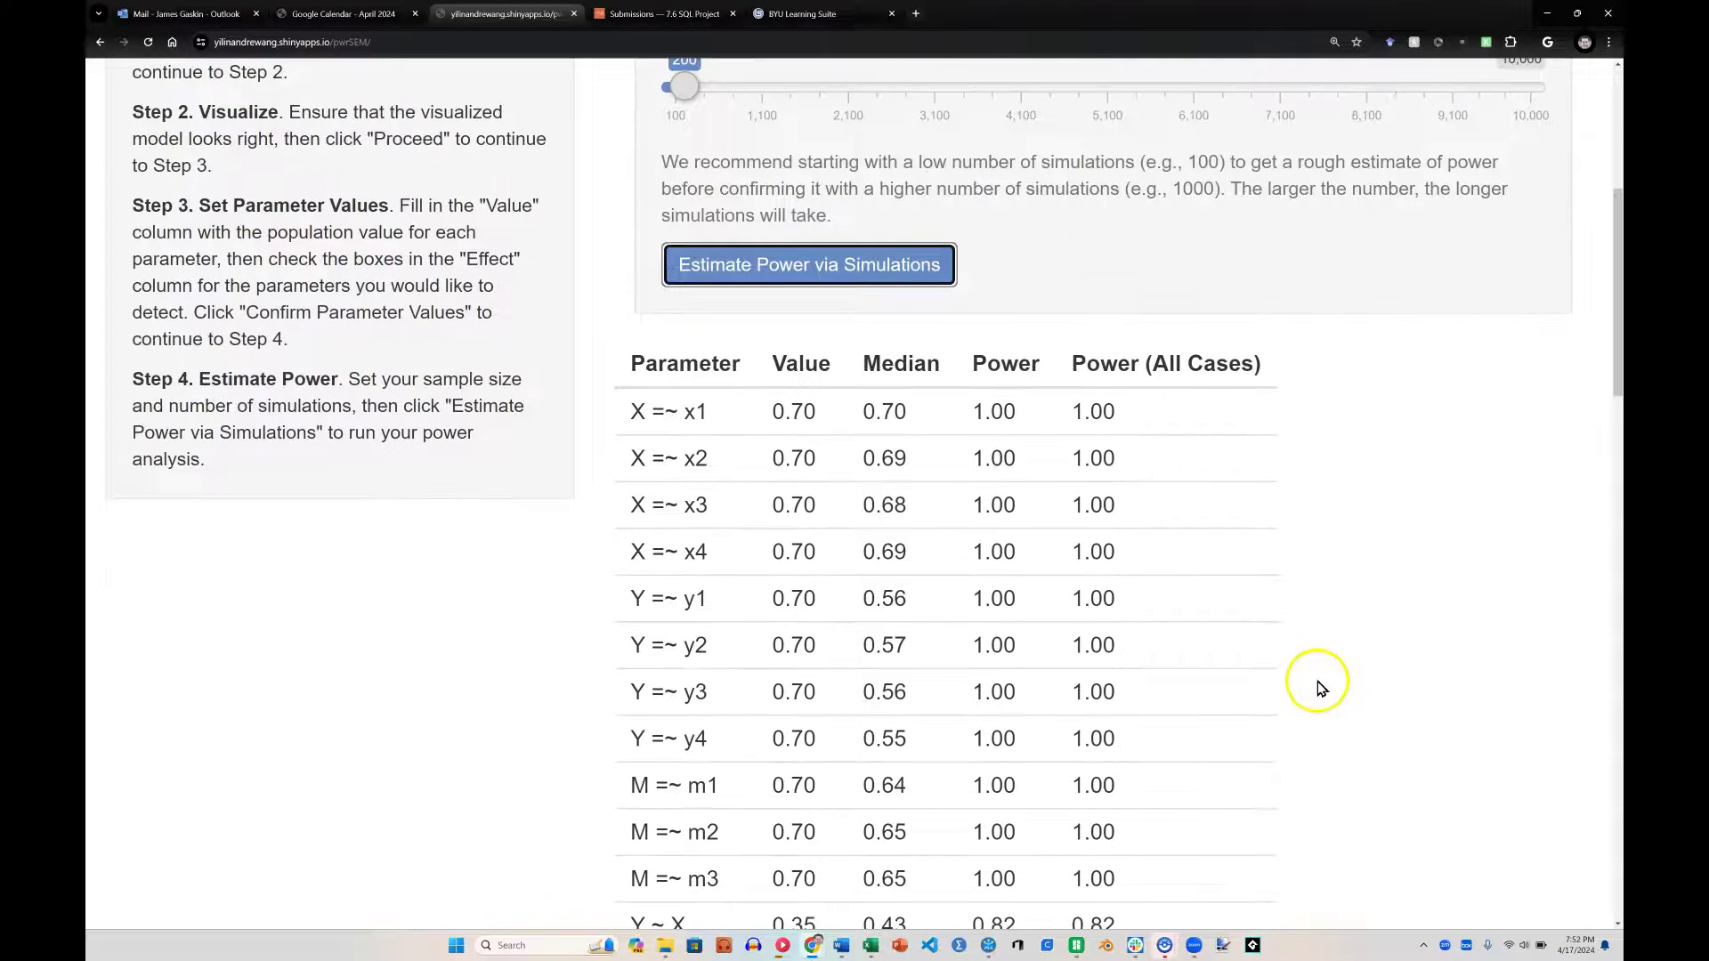
pyautogui.scroll(-1, 1135, 708)
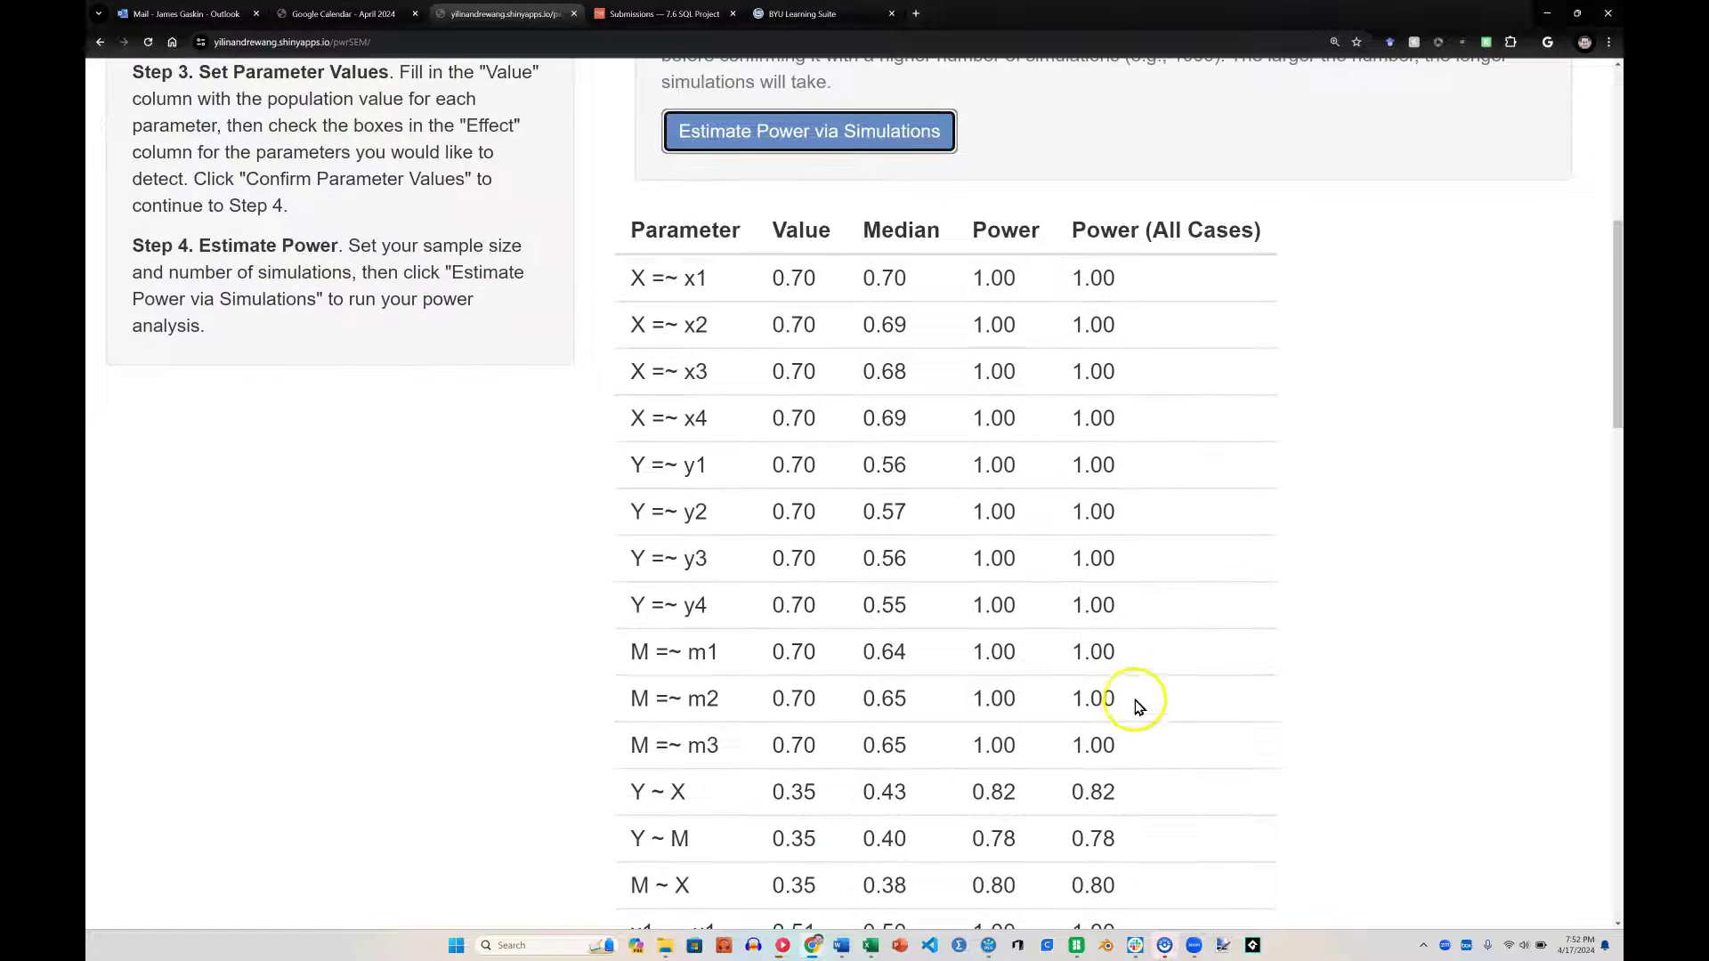
pyautogui.scroll(-2, 1104, 641)
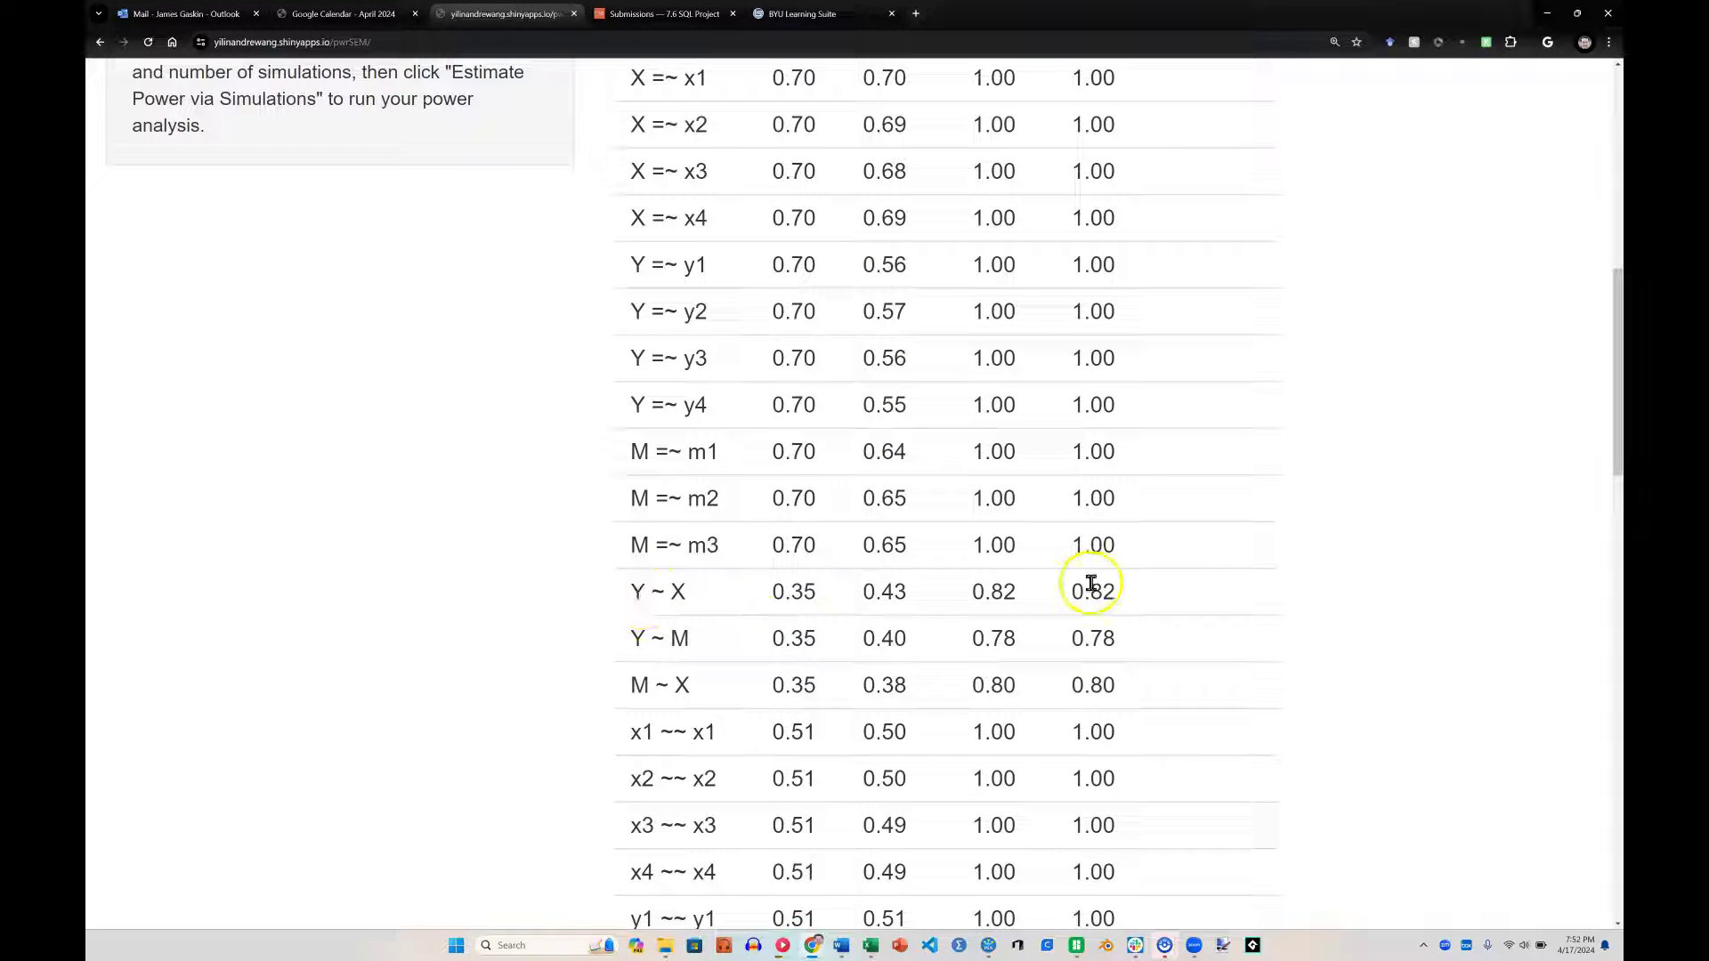
pyautogui.moveTo(1089, 592); pyautogui.dragTo(1080, 638)
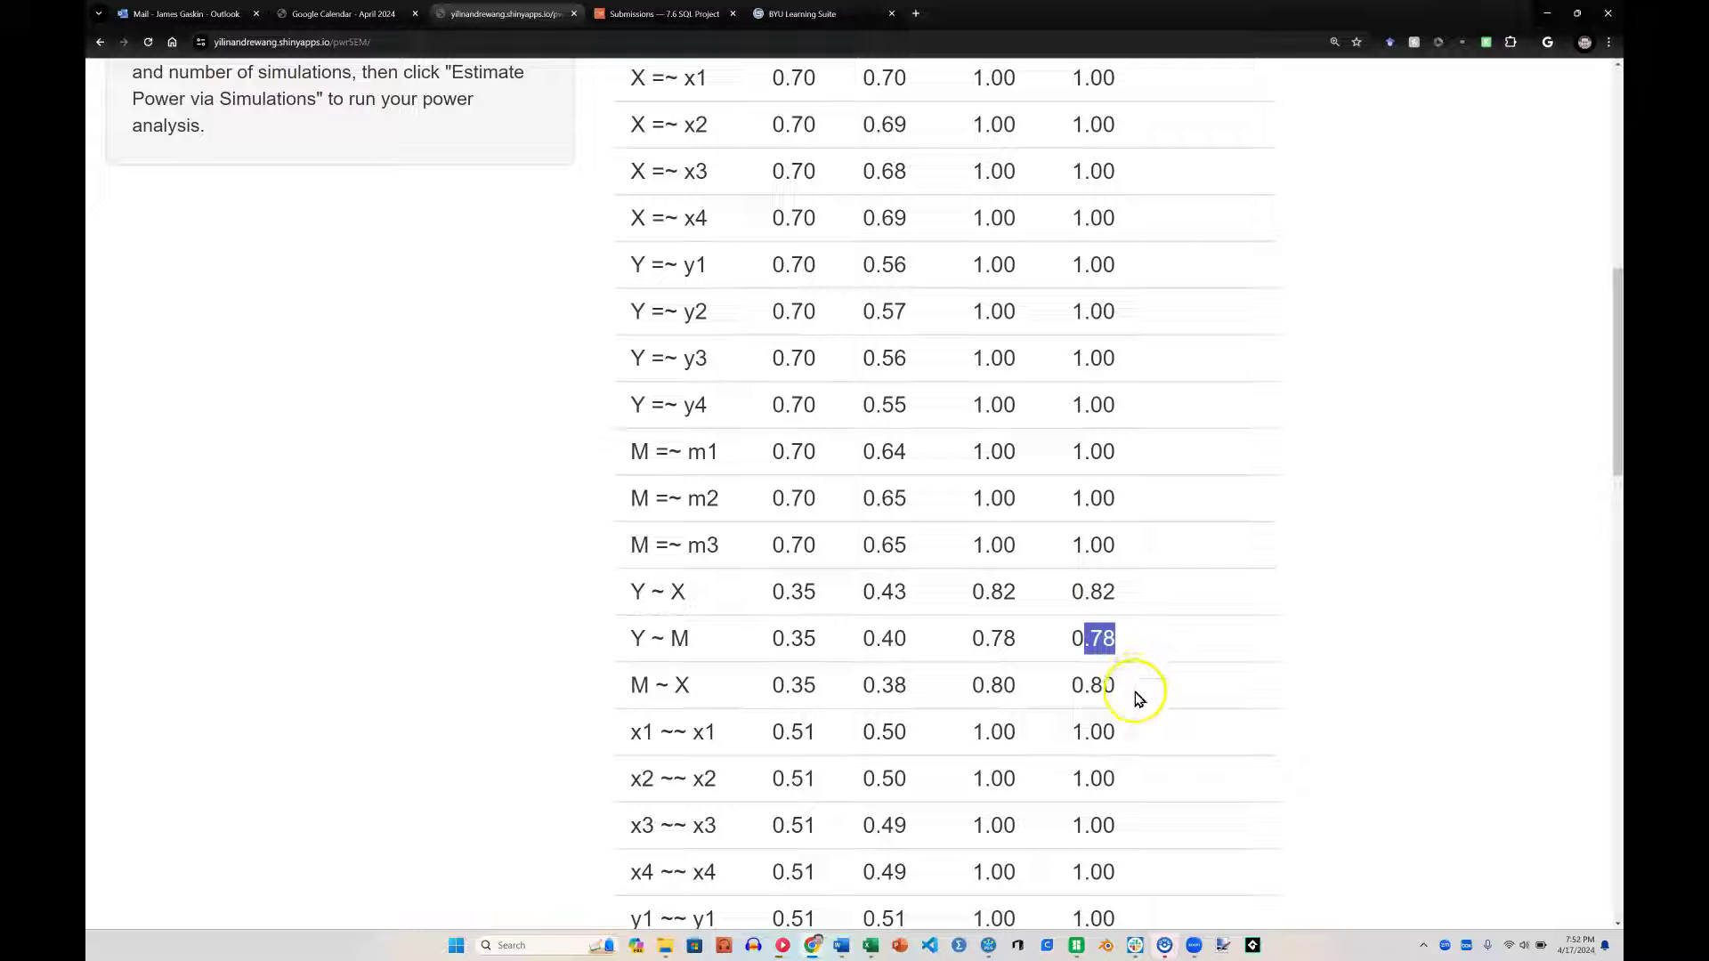
pyautogui.moveTo(1127, 687); pyautogui.dragTo(1068, 686)
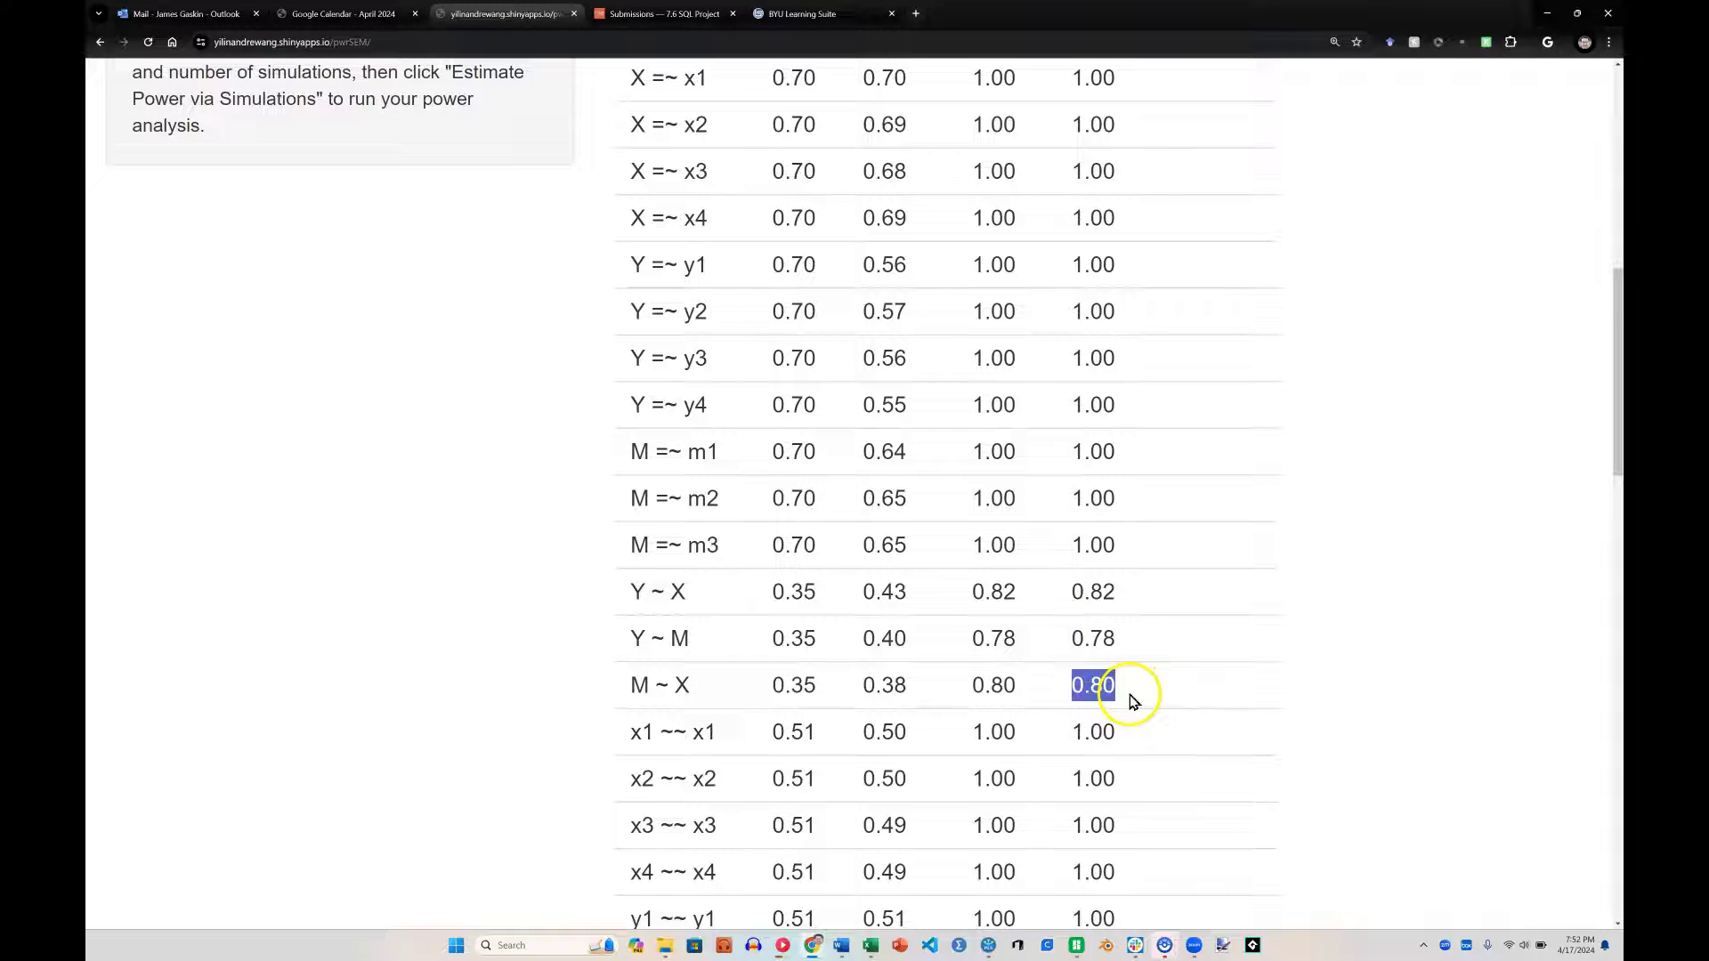
pyautogui.scroll(-2, 1157, 709)
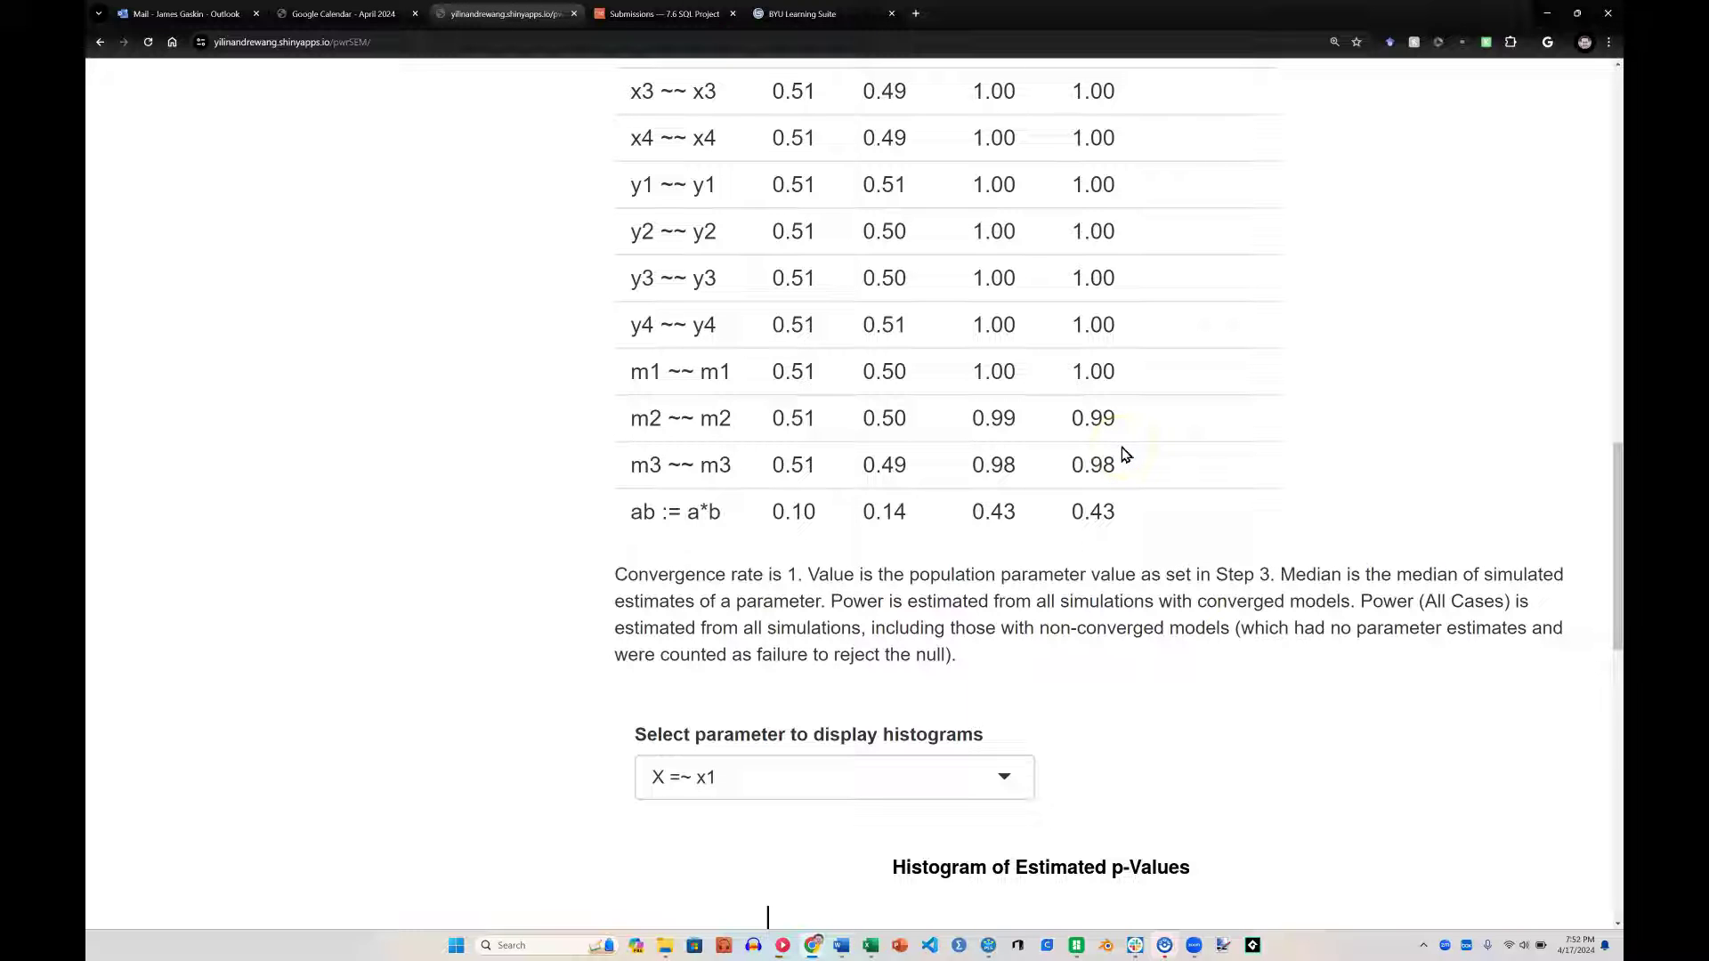
pyautogui.scroll(1, 1146, 457)
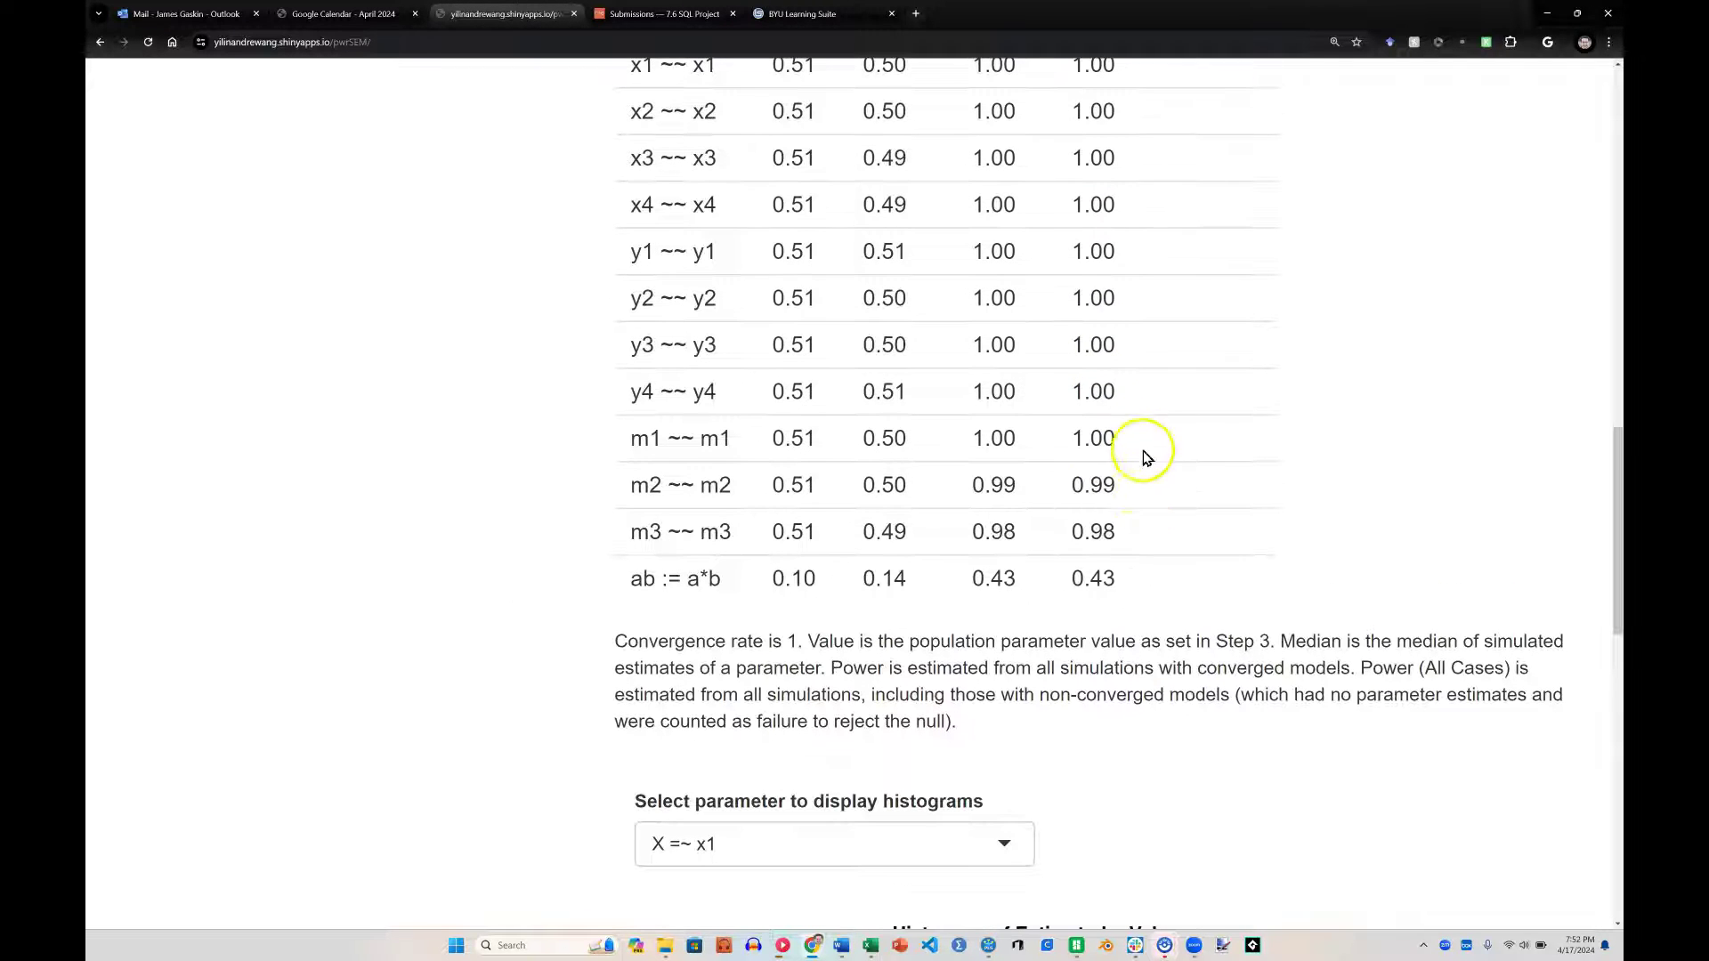
pyautogui.moveTo(1123, 534); pyautogui.dragTo(794, 346)
pyautogui.scroll(3, 1046, 374)
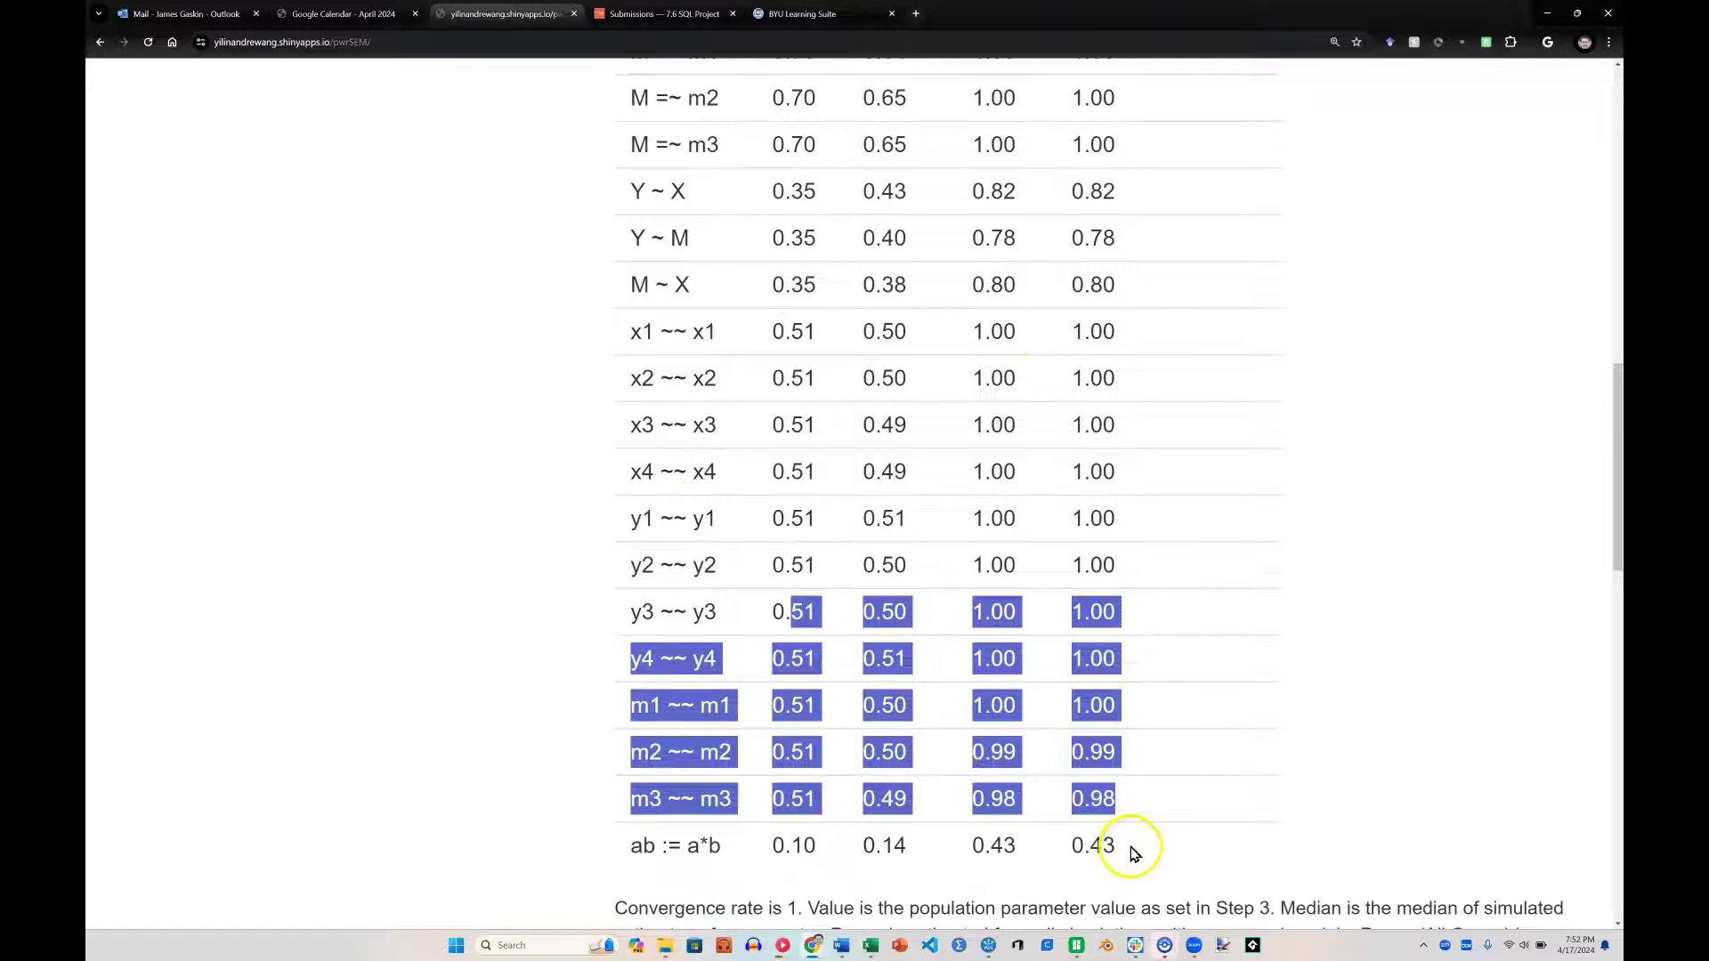
pyautogui.moveTo(1133, 852)
pyautogui.mouseDown()
pyautogui.moveTo(610, 848)
pyautogui.moveTo(1102, 857)
pyautogui.mouseUp()
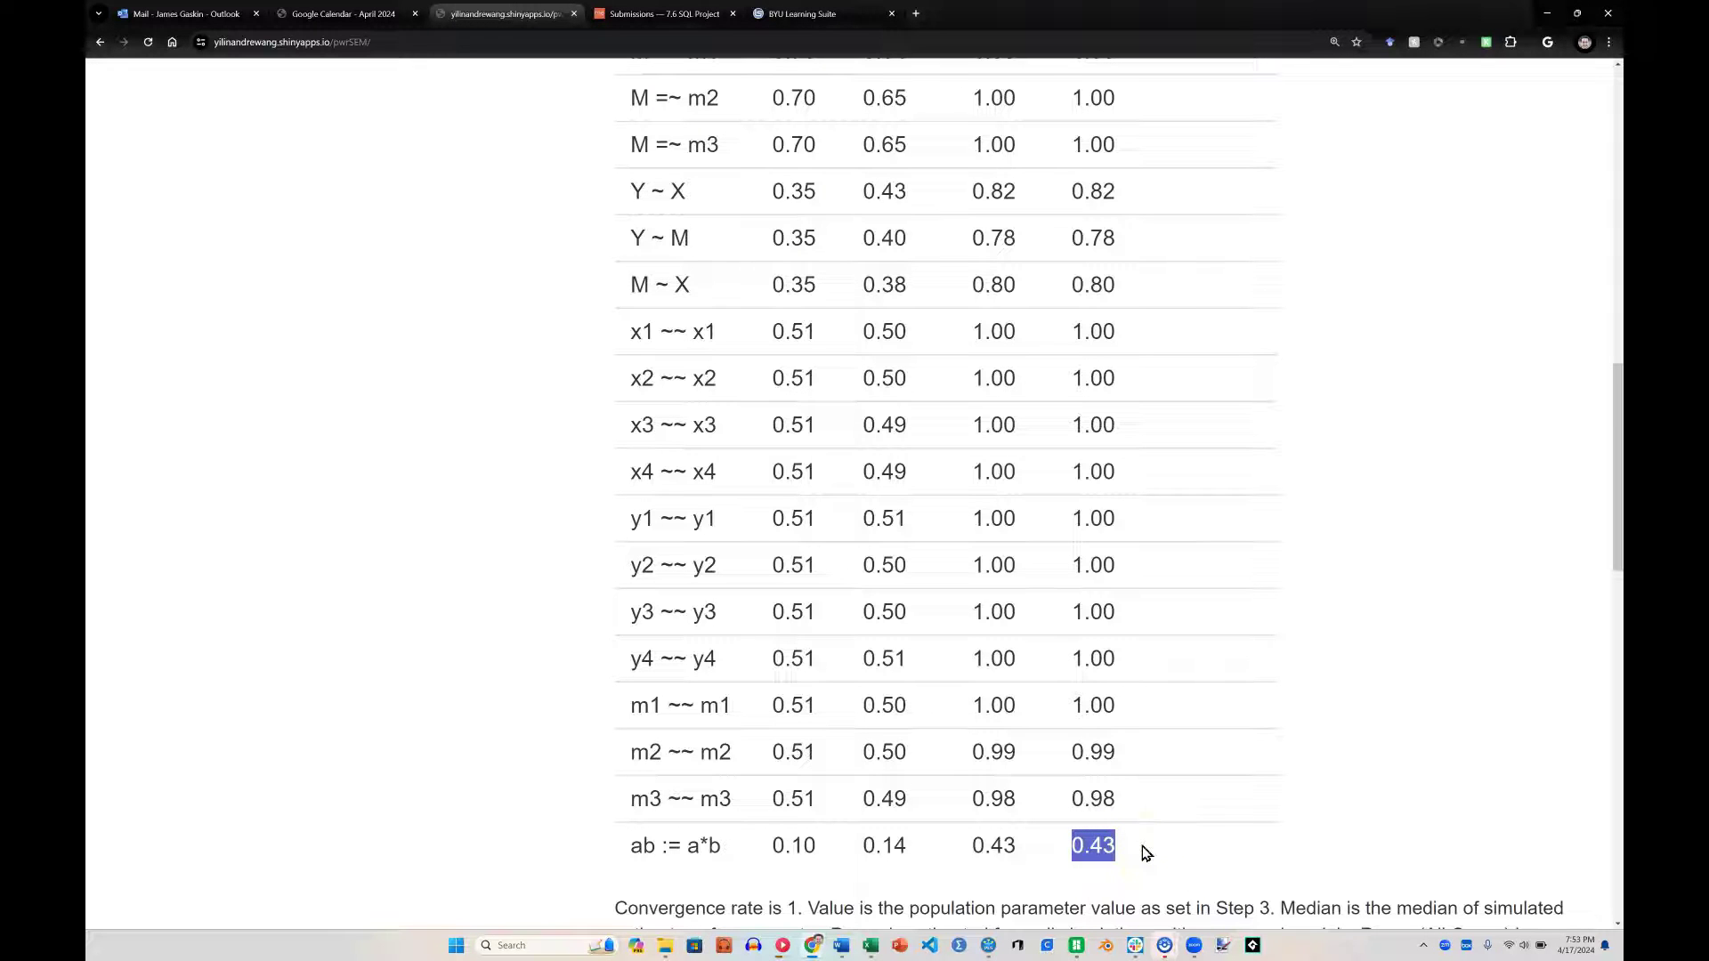
# Return to the parameter table, clear the effect marks for the residual variances of x1–x4, y1–y4 and m1–m3, and confirm the parameter values.
pyautogui.scroll(15, 1021, 614)
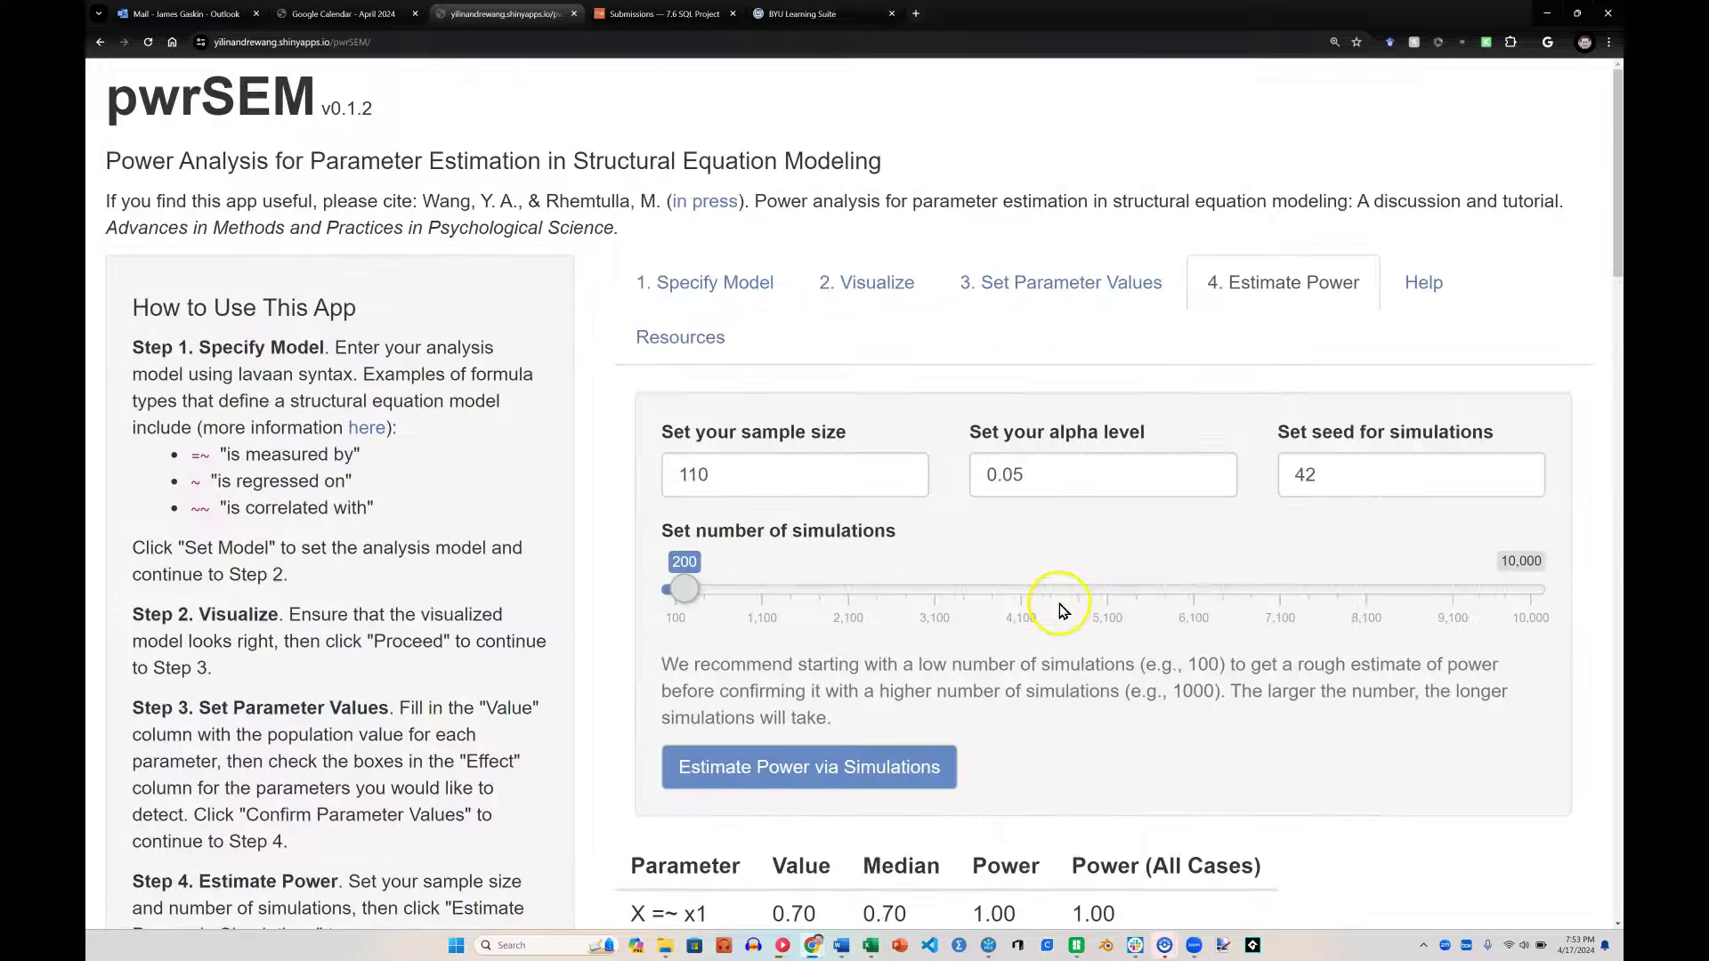
pyautogui.click(1113, 282)
pyautogui.scroll(-2, 1193, 523)
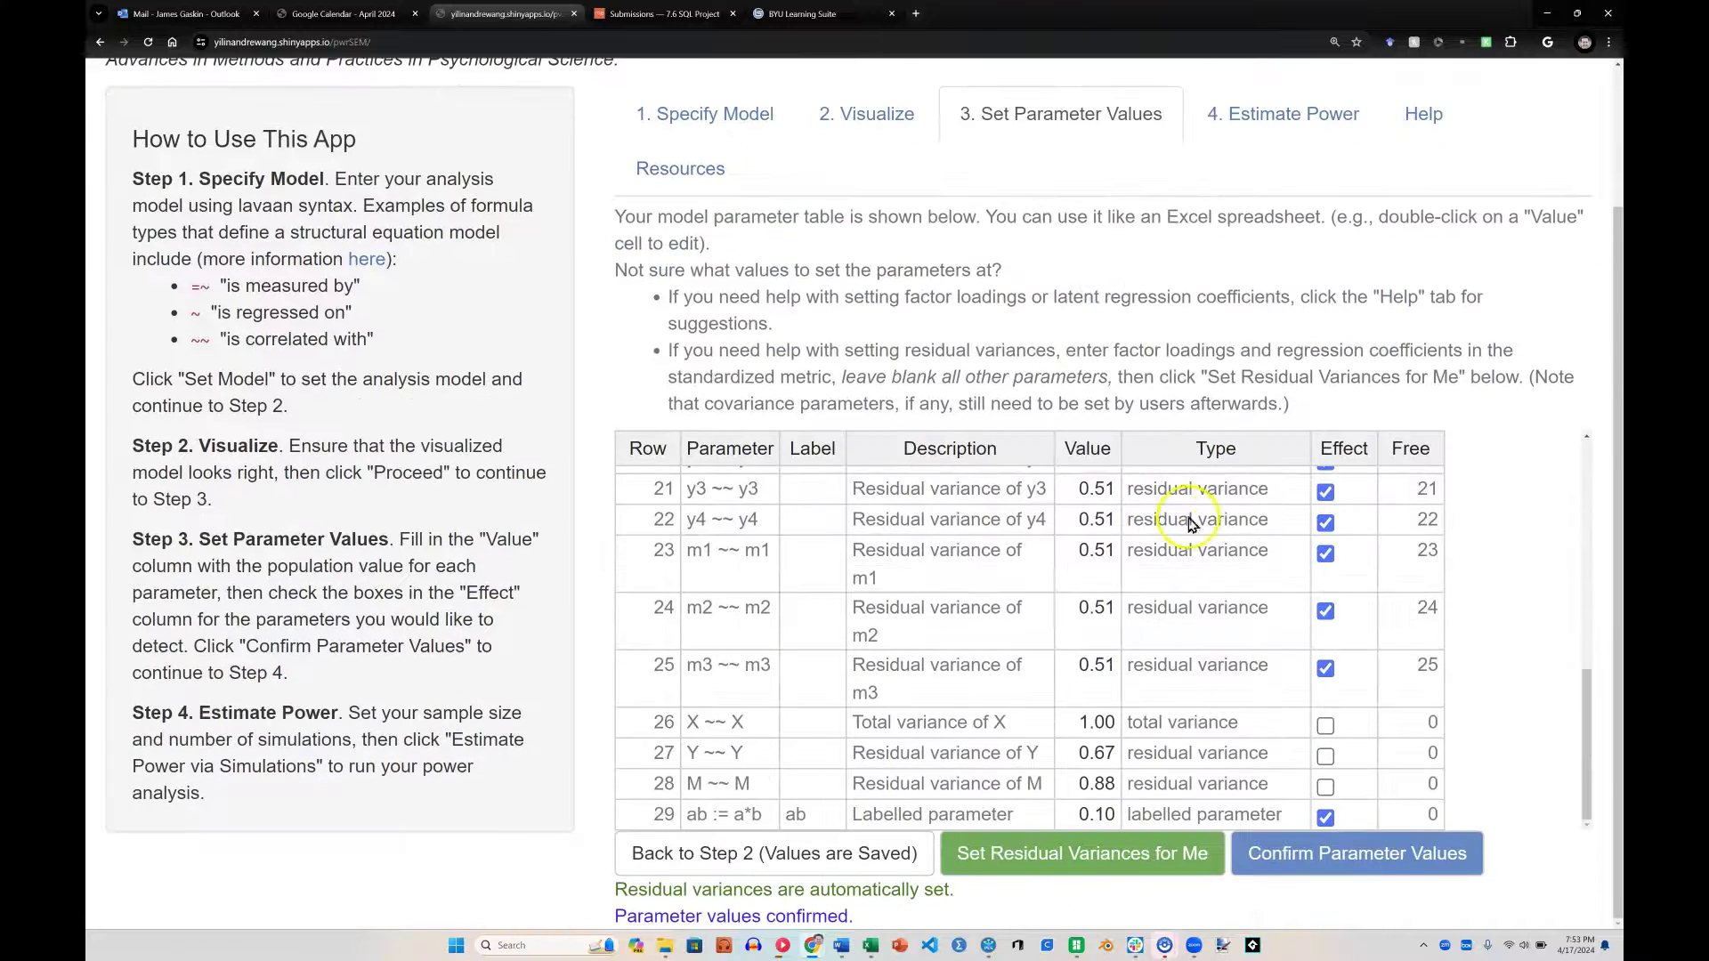
pyautogui.click(1325, 668)
pyautogui.click(1328, 623)
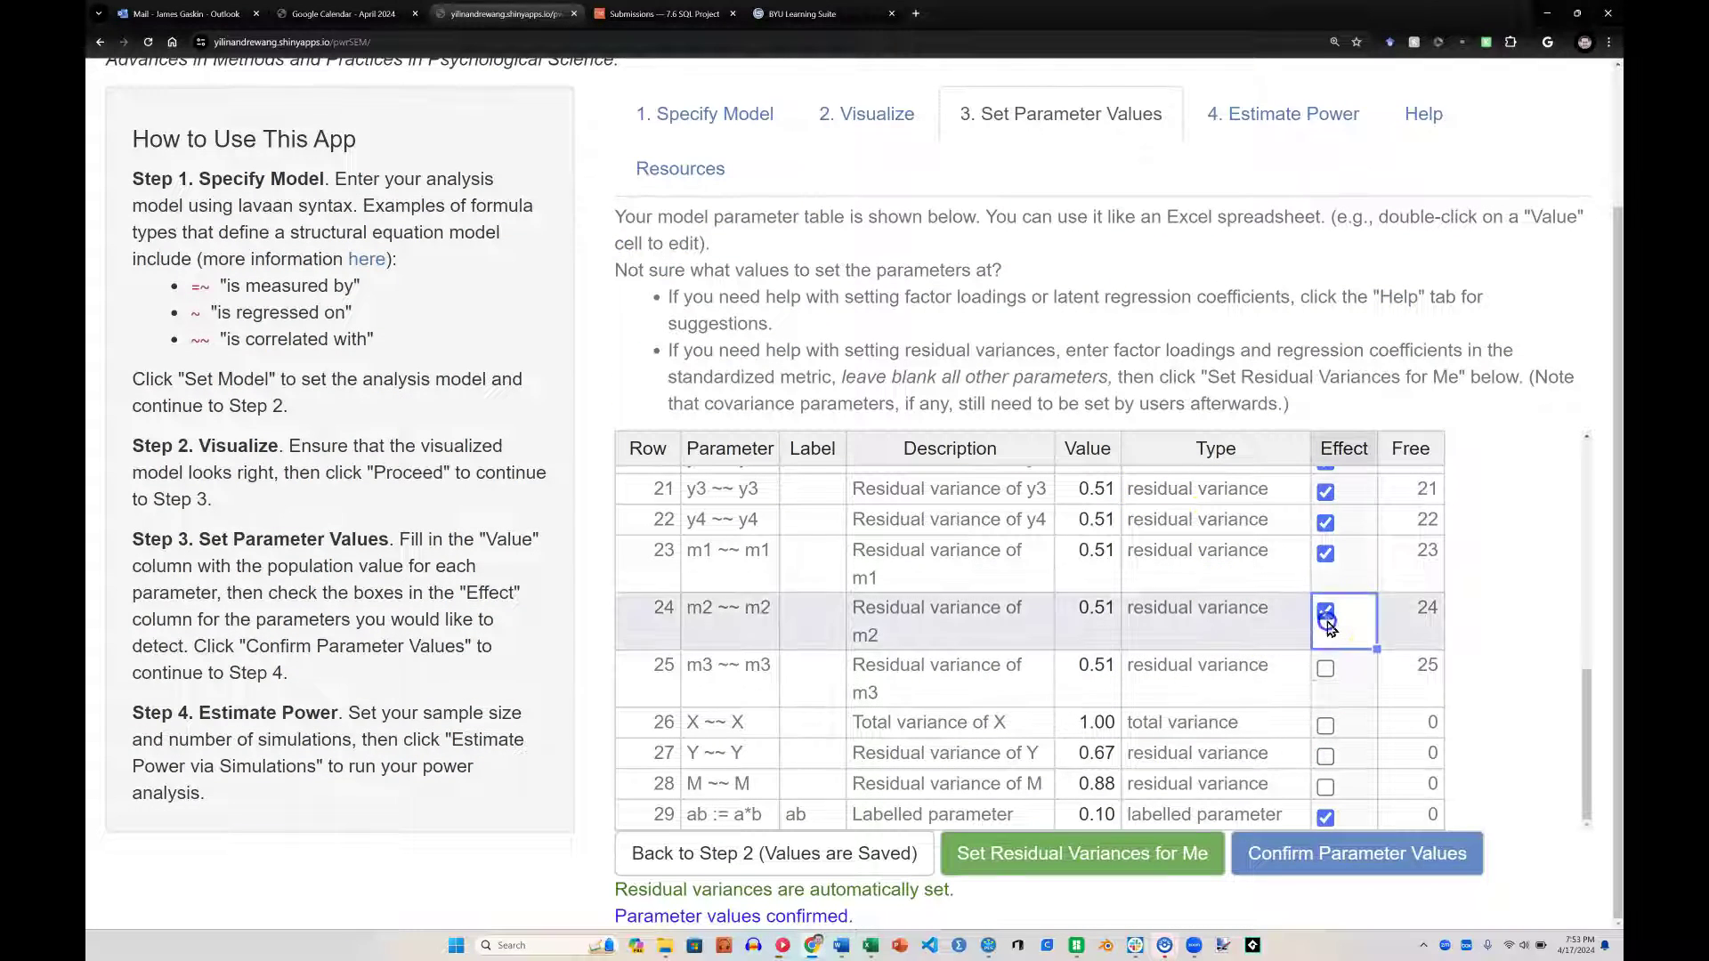
pyautogui.click(1325, 557)
pyautogui.click(1325, 614)
pyautogui.scroll(3, 1326, 623)
pyautogui.click(1325, 723)
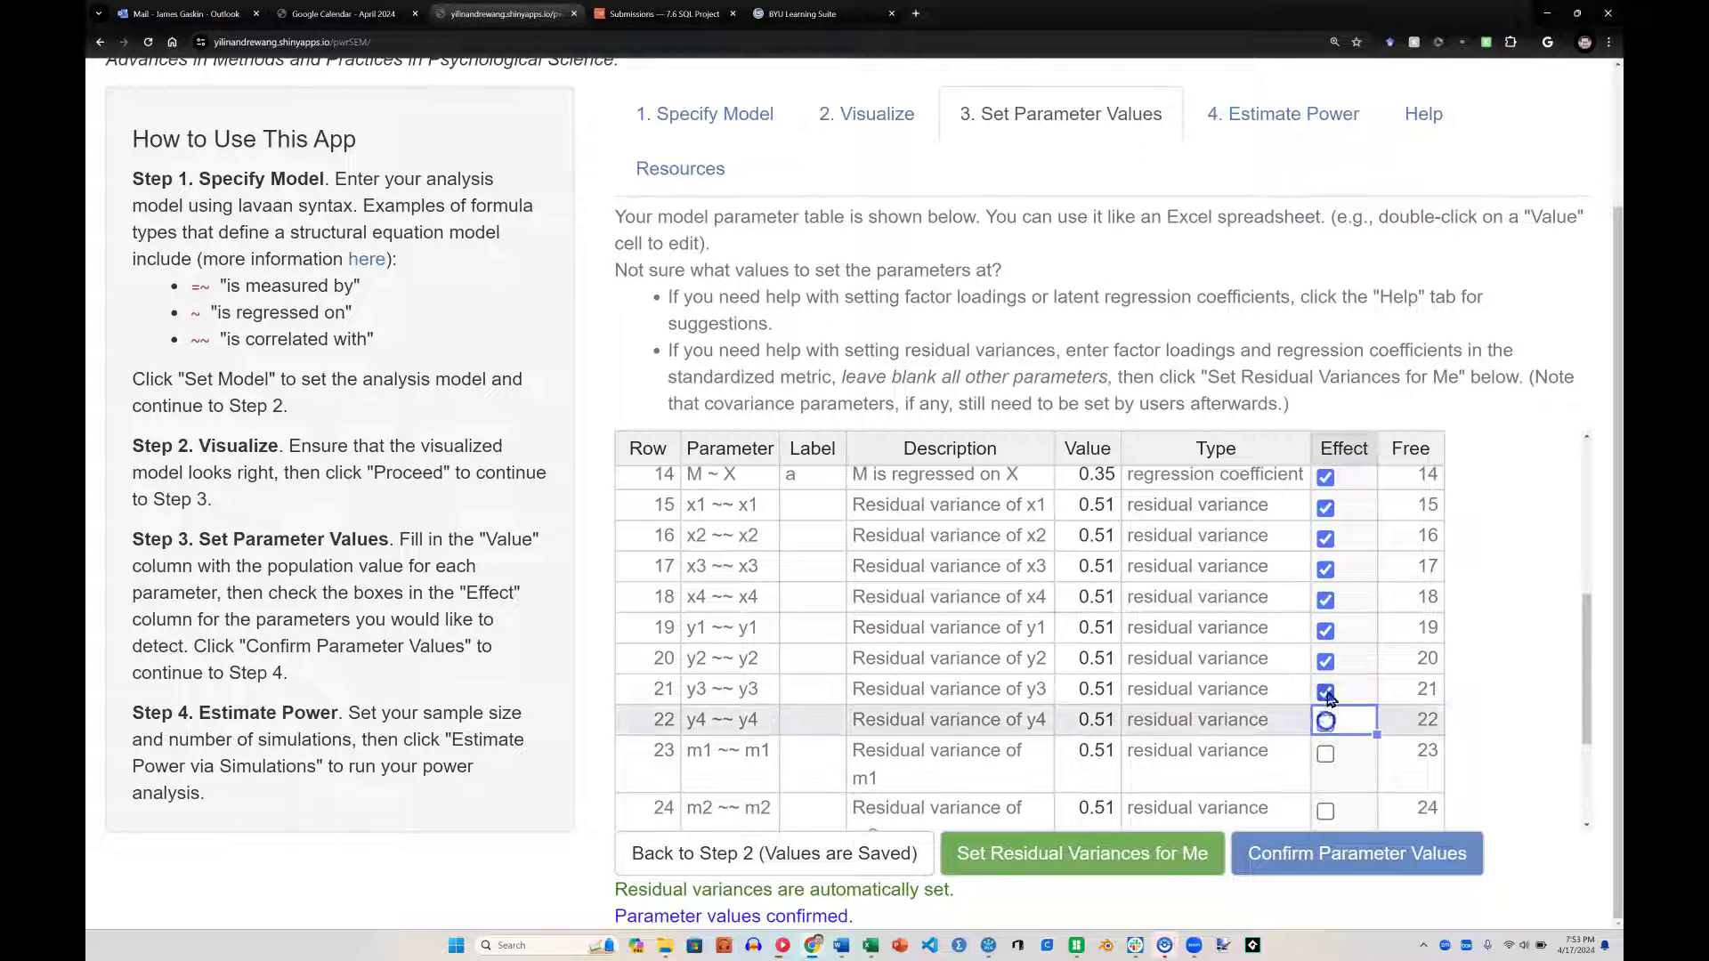
pyautogui.click(1325, 692)
pyautogui.click(1326, 661)
pyautogui.click(1325, 629)
pyautogui.click(1325, 598)
pyautogui.click(1325, 567)
pyautogui.click(1326, 536)
pyautogui.click(1325, 506)
pyautogui.scroll(2, 1325, 506)
pyautogui.click(1375, 859)
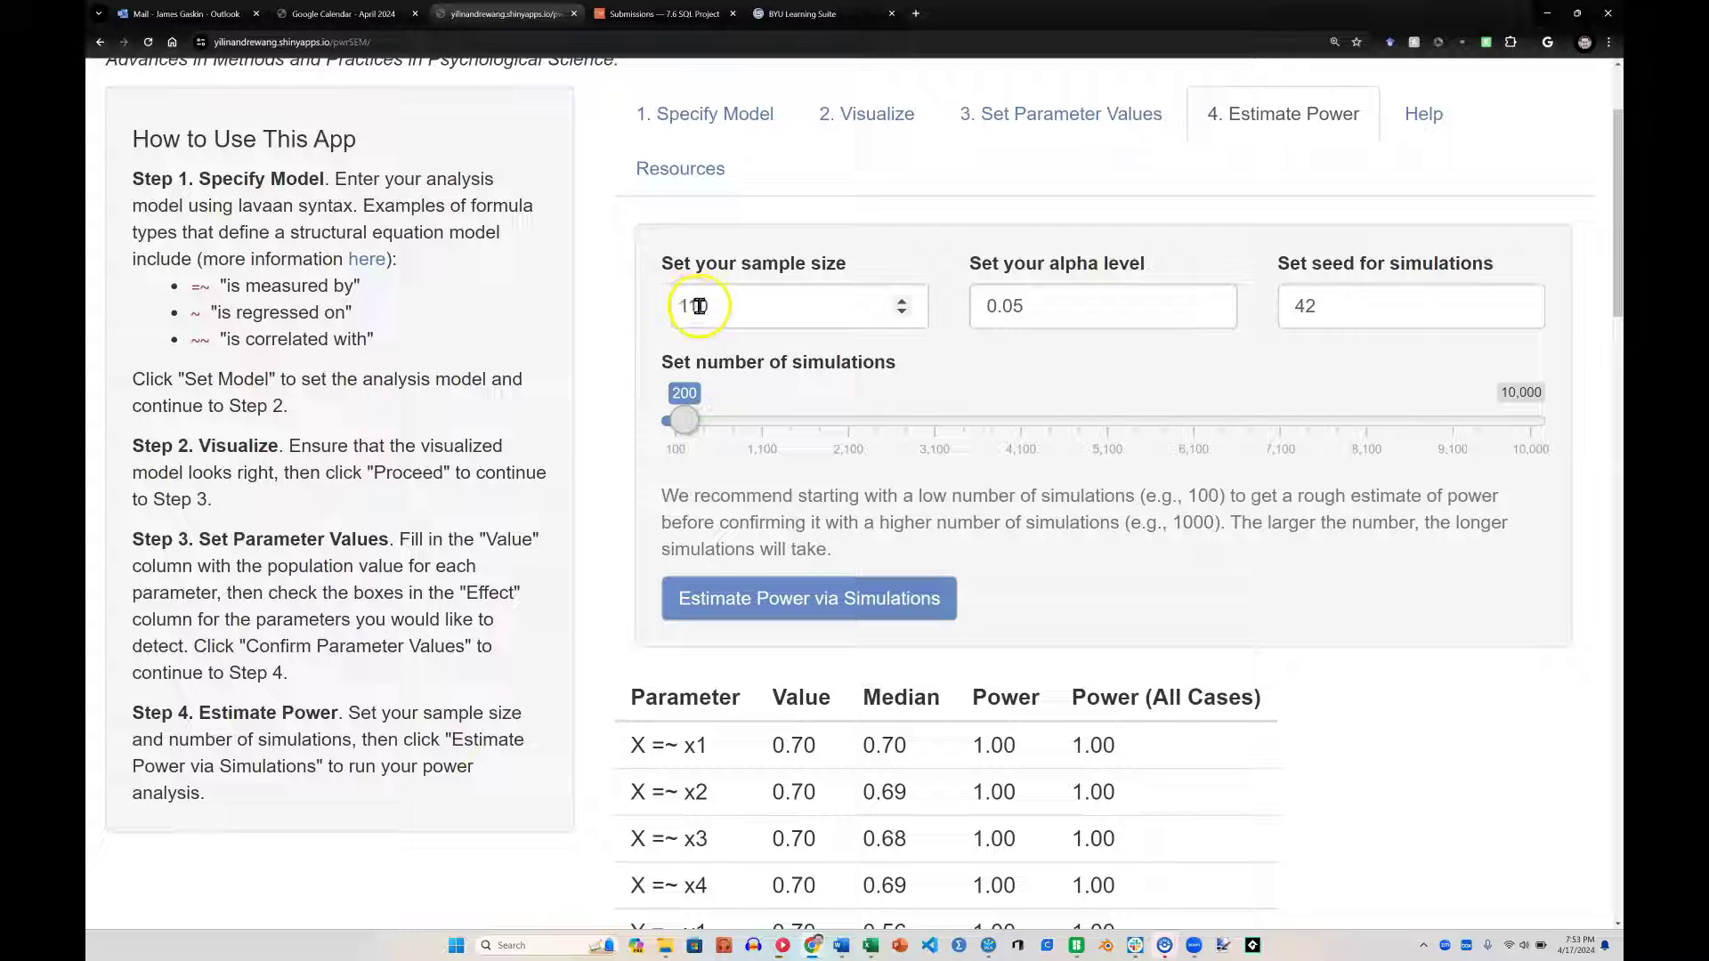
# Estimate power with a sample size of 250 and 500 simulations, and check the power of the regression paths and the indirect effect.
pyautogui.moveTo(697, 307); pyautogui.dragTo(647, 316)
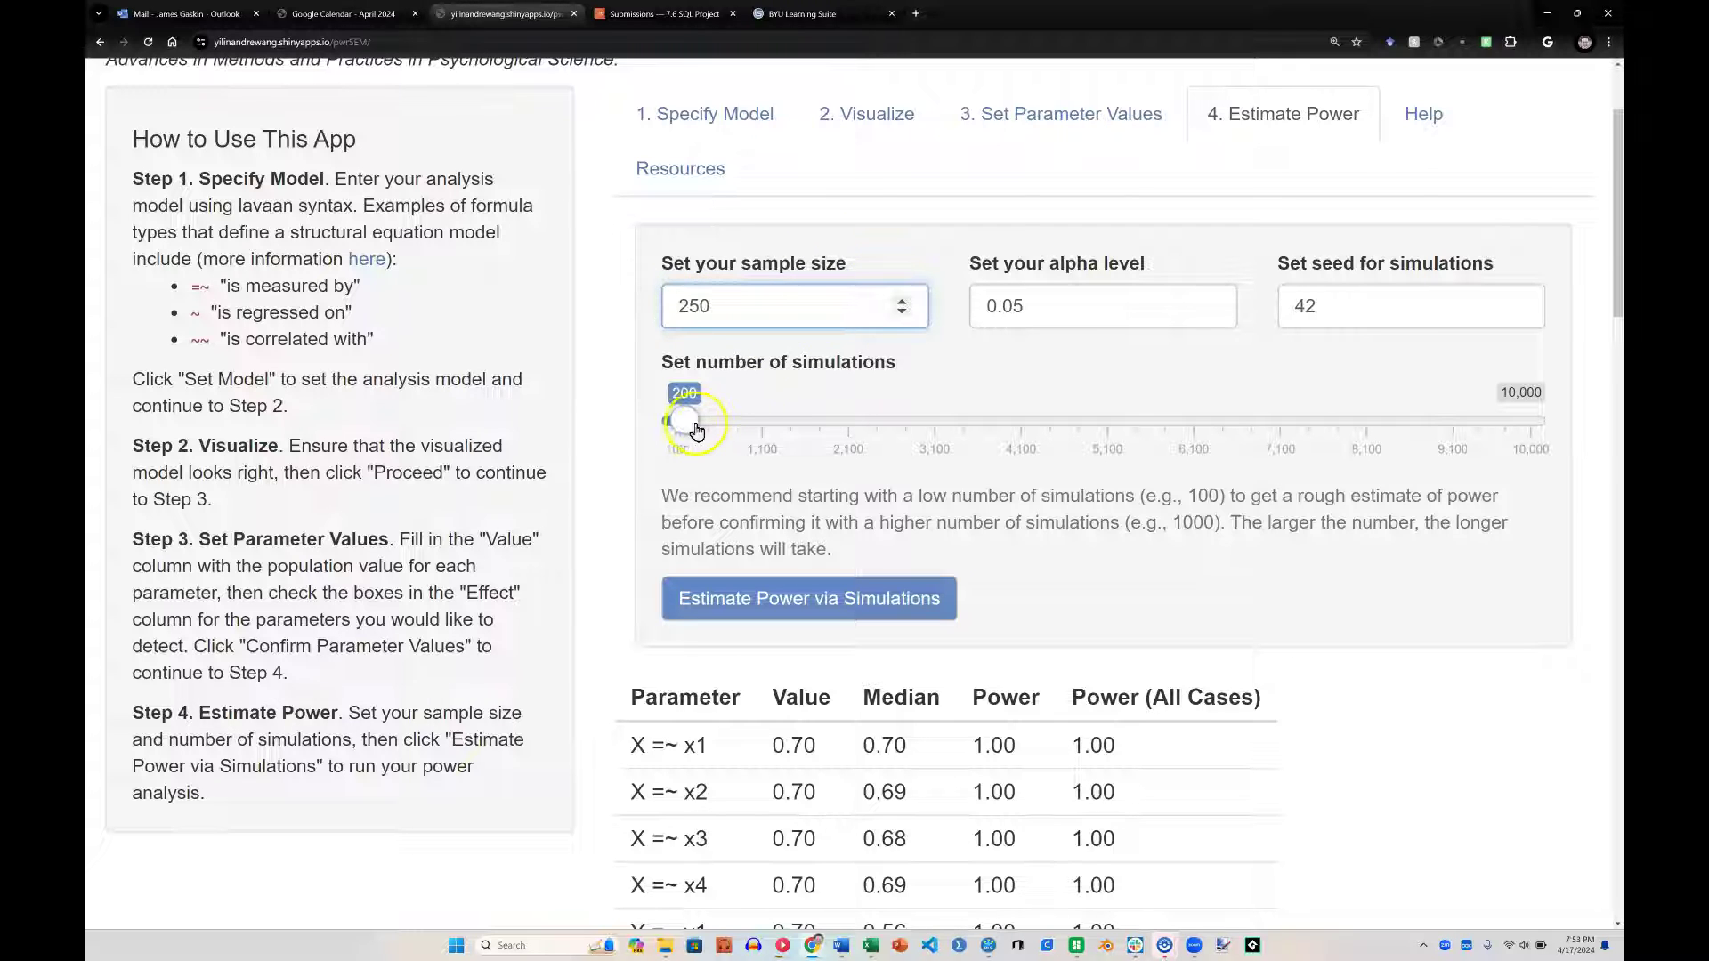
pyautogui.moveTo(692, 429); pyautogui.dragTo(719, 429)
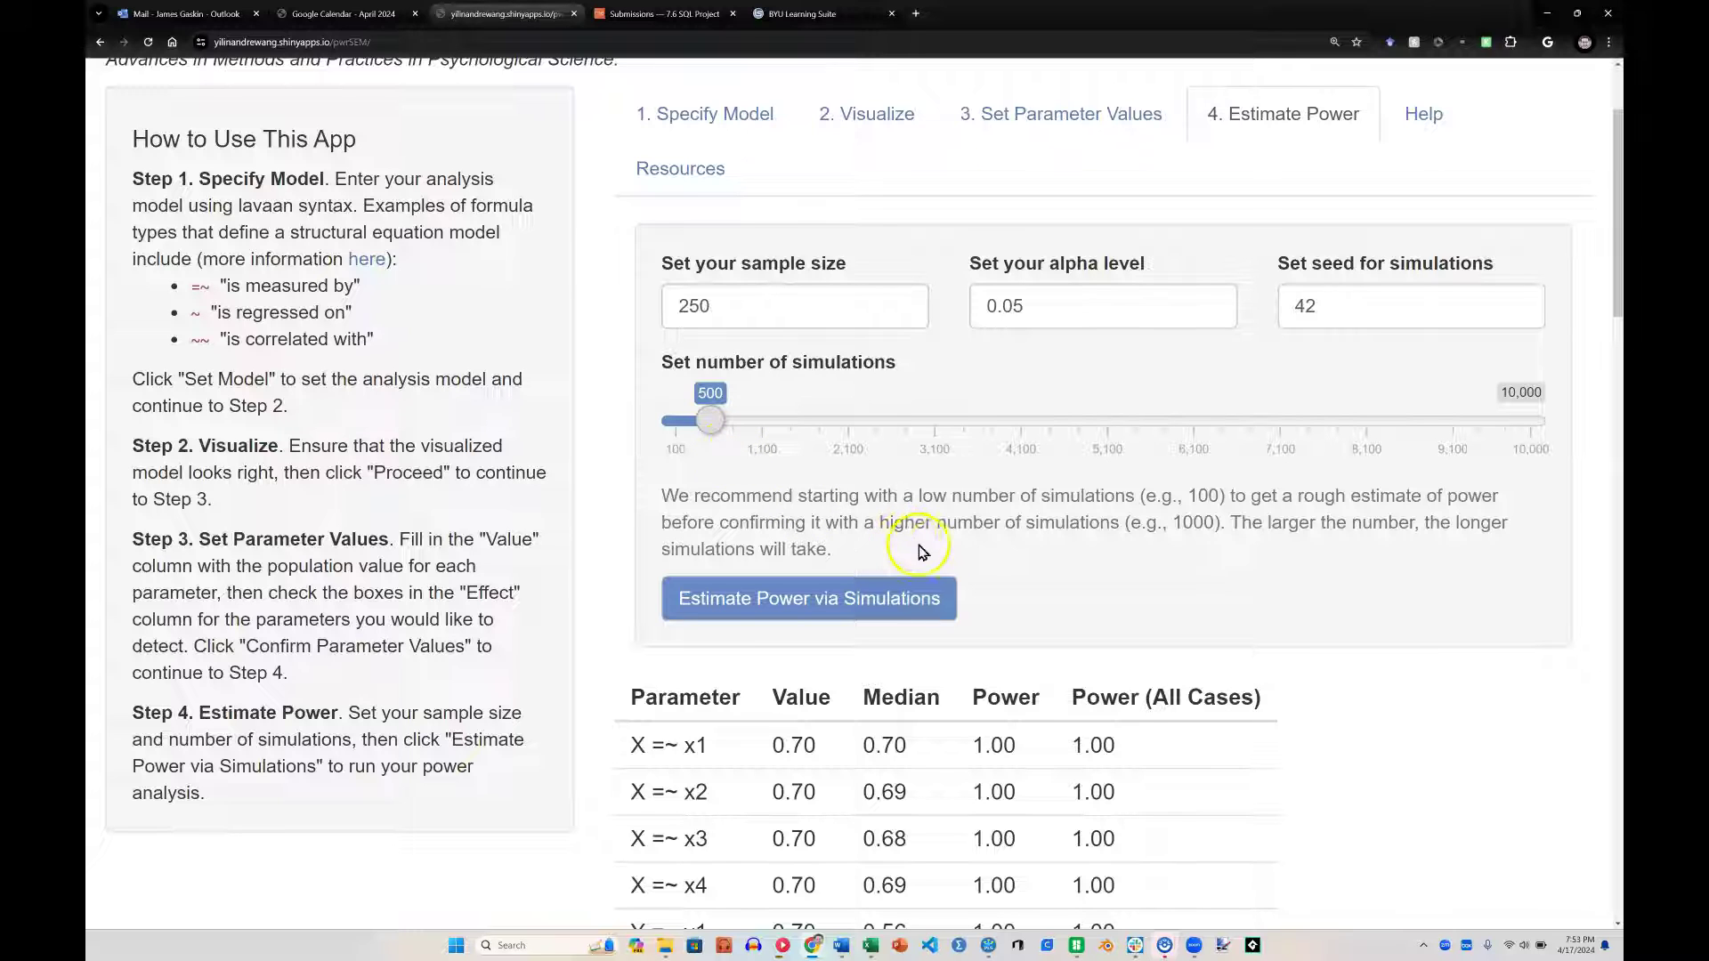
pyautogui.click(801, 599)
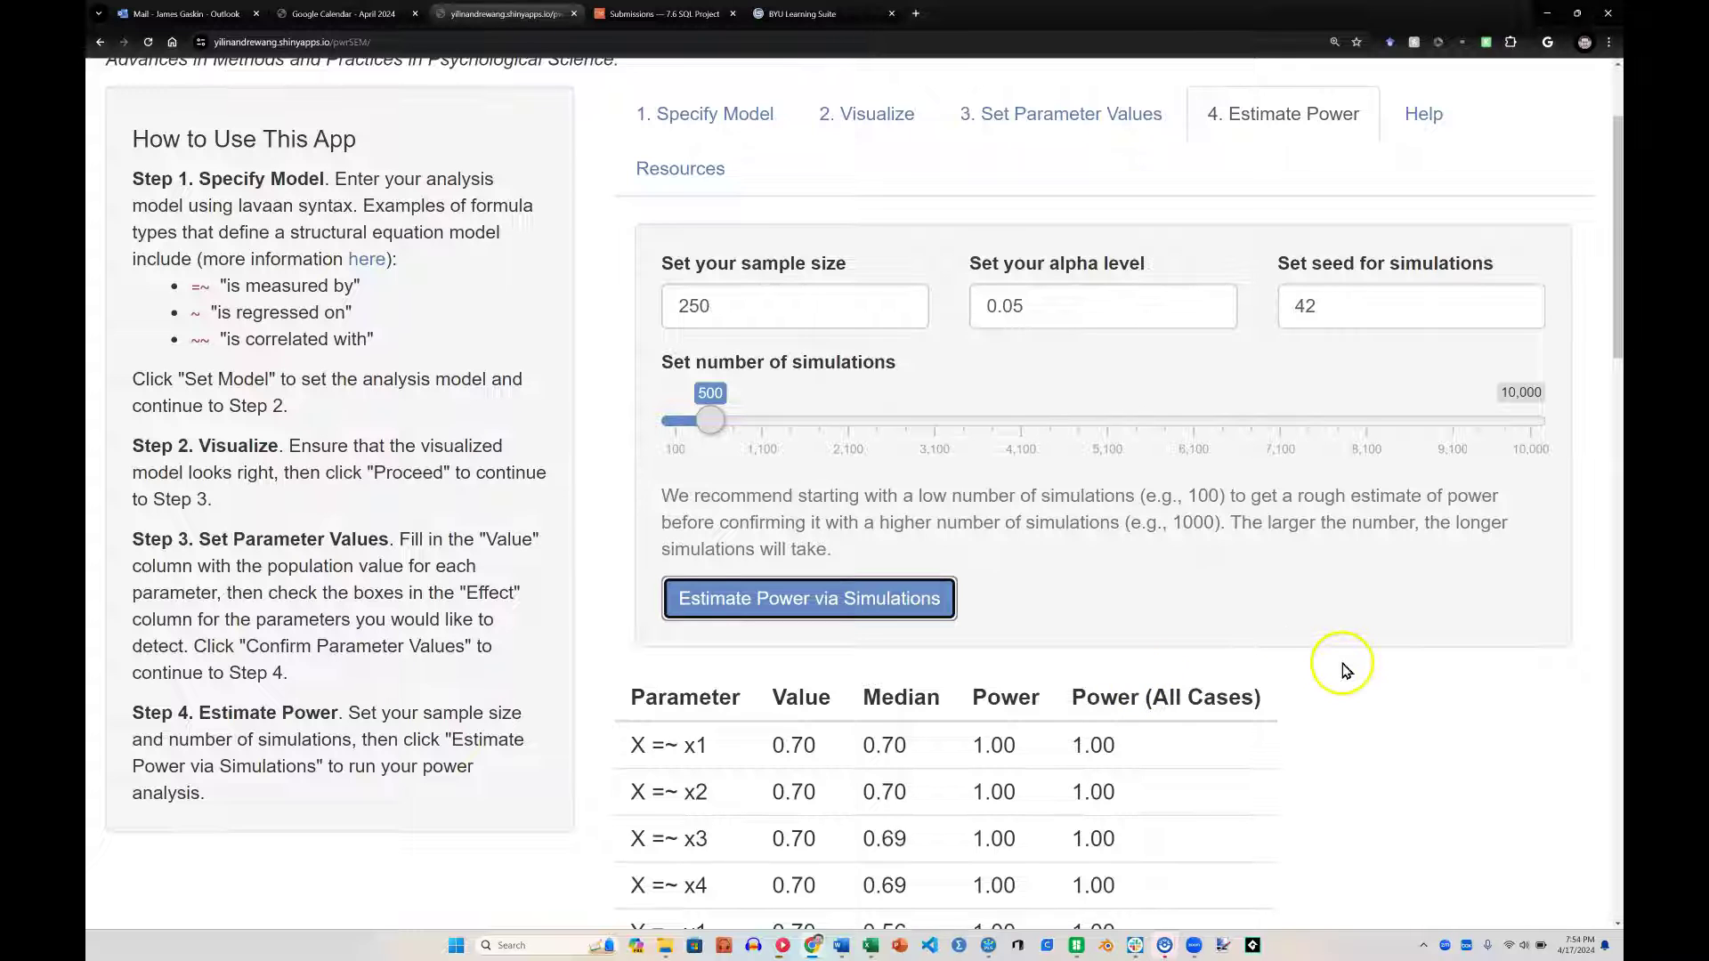
pyautogui.scroll(-3, 1335, 667)
pyautogui.scroll(-1, 1332, 665)
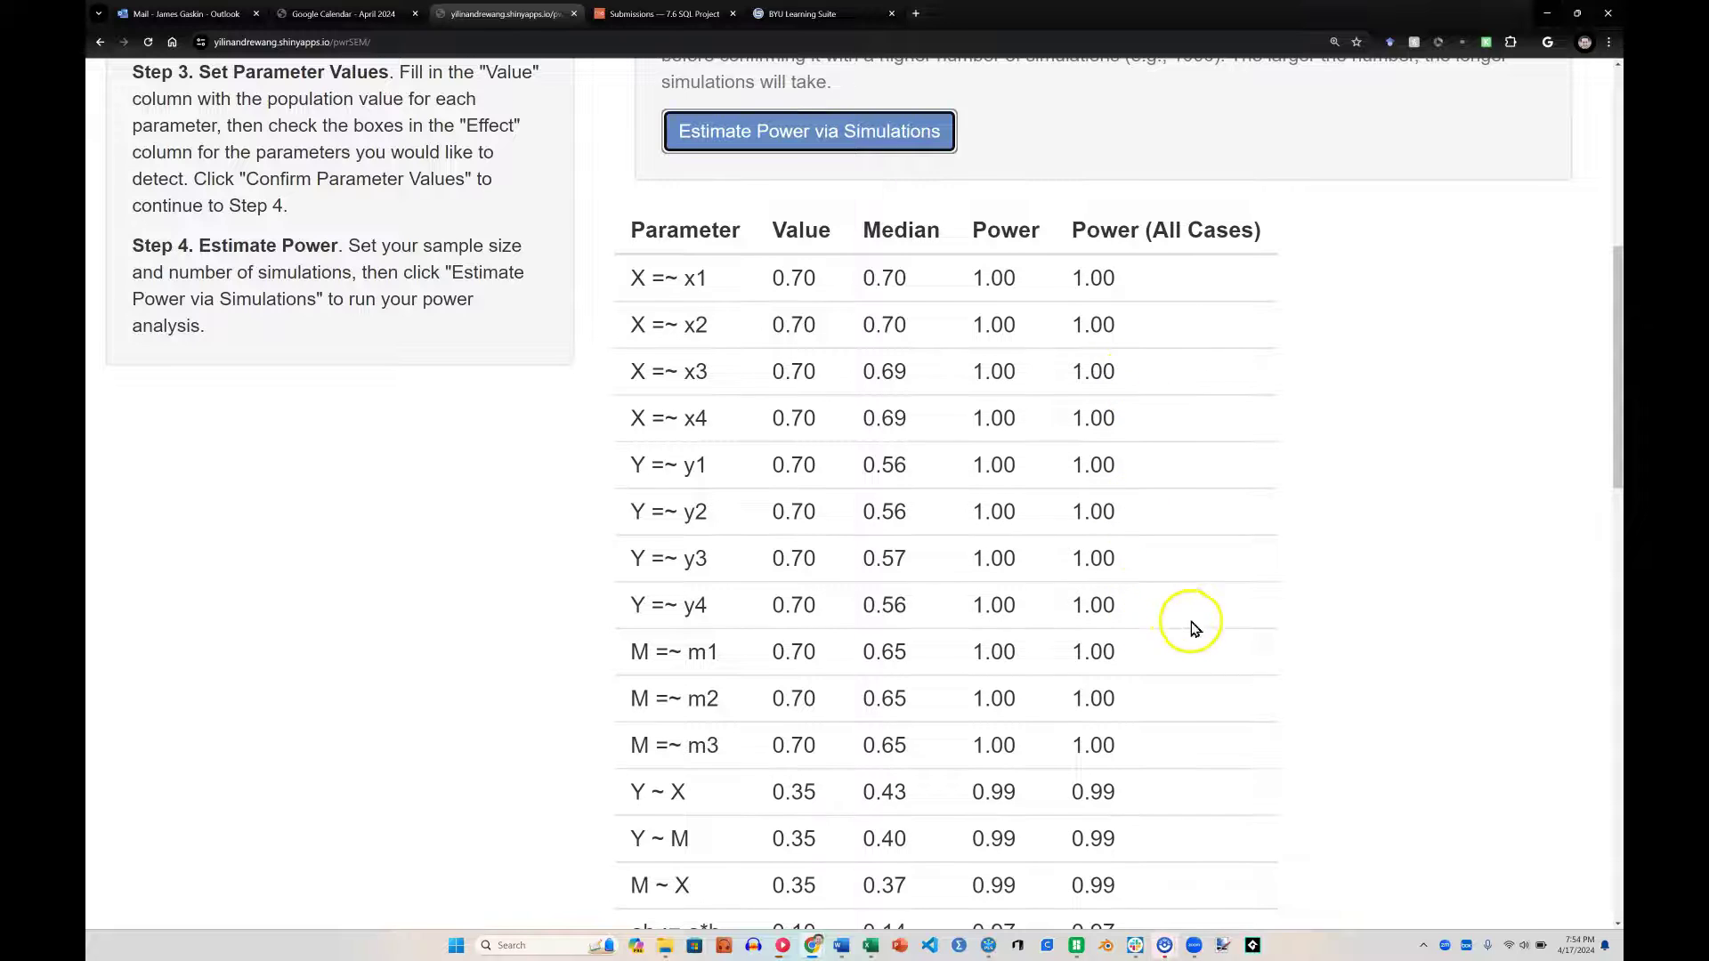
pyautogui.scroll(-3, 1194, 629)
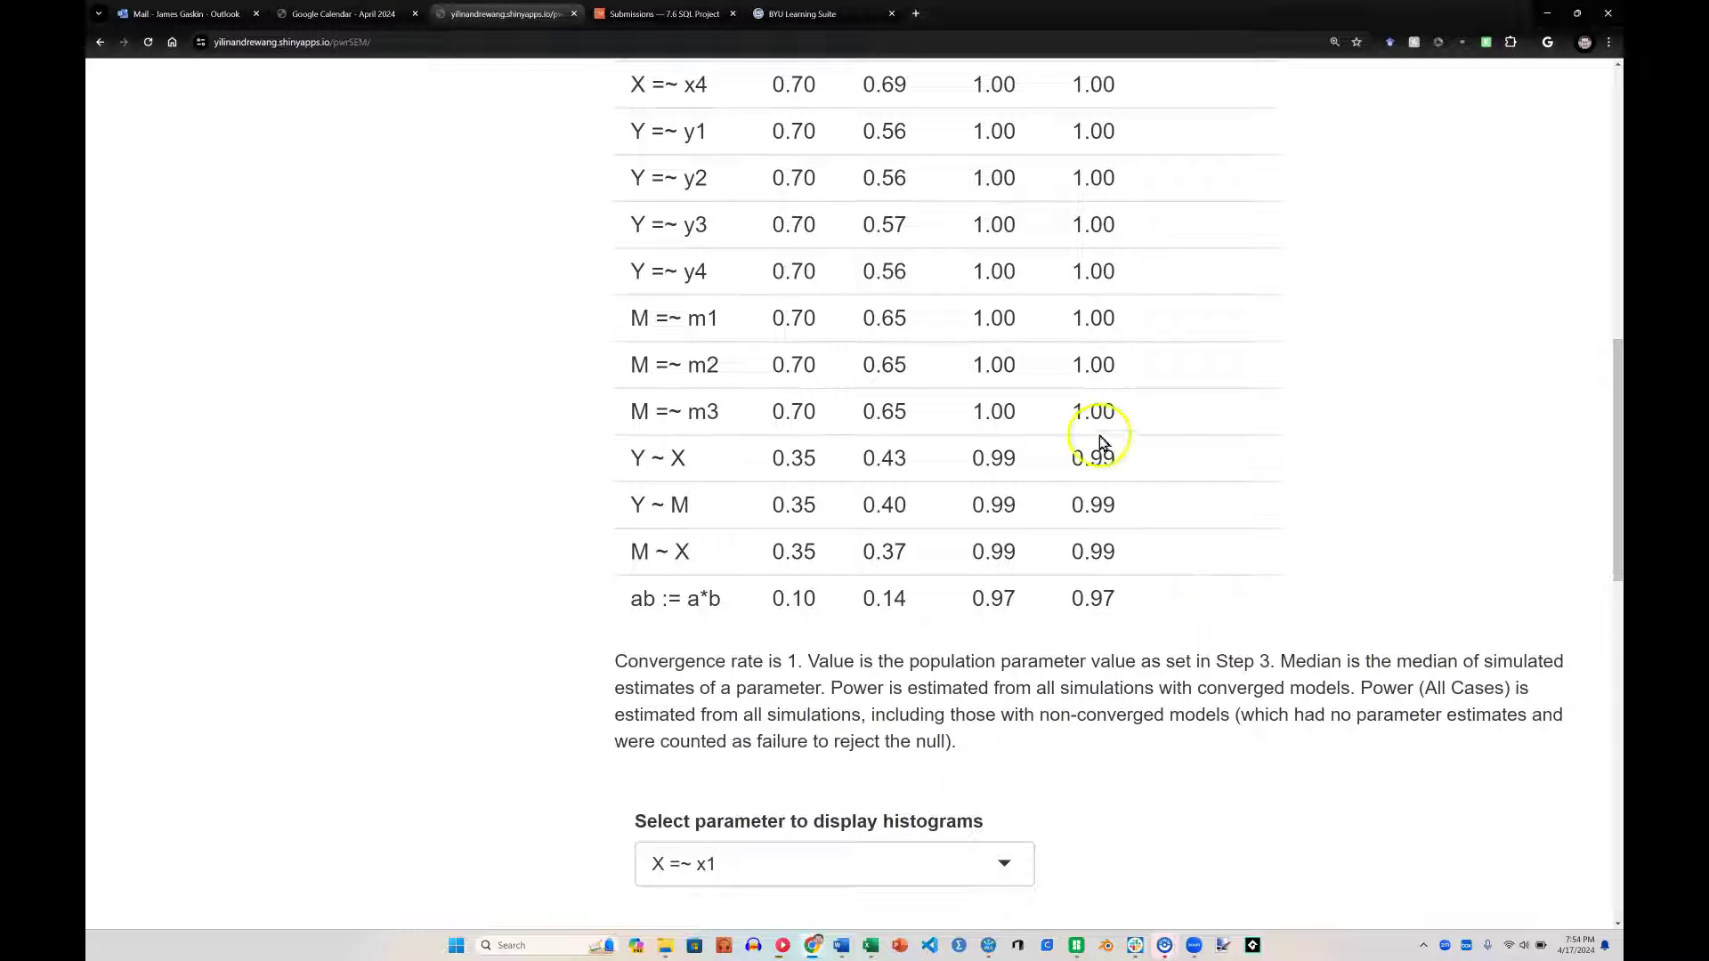
pyautogui.moveTo(635, 450); pyautogui.dragTo(1134, 591)
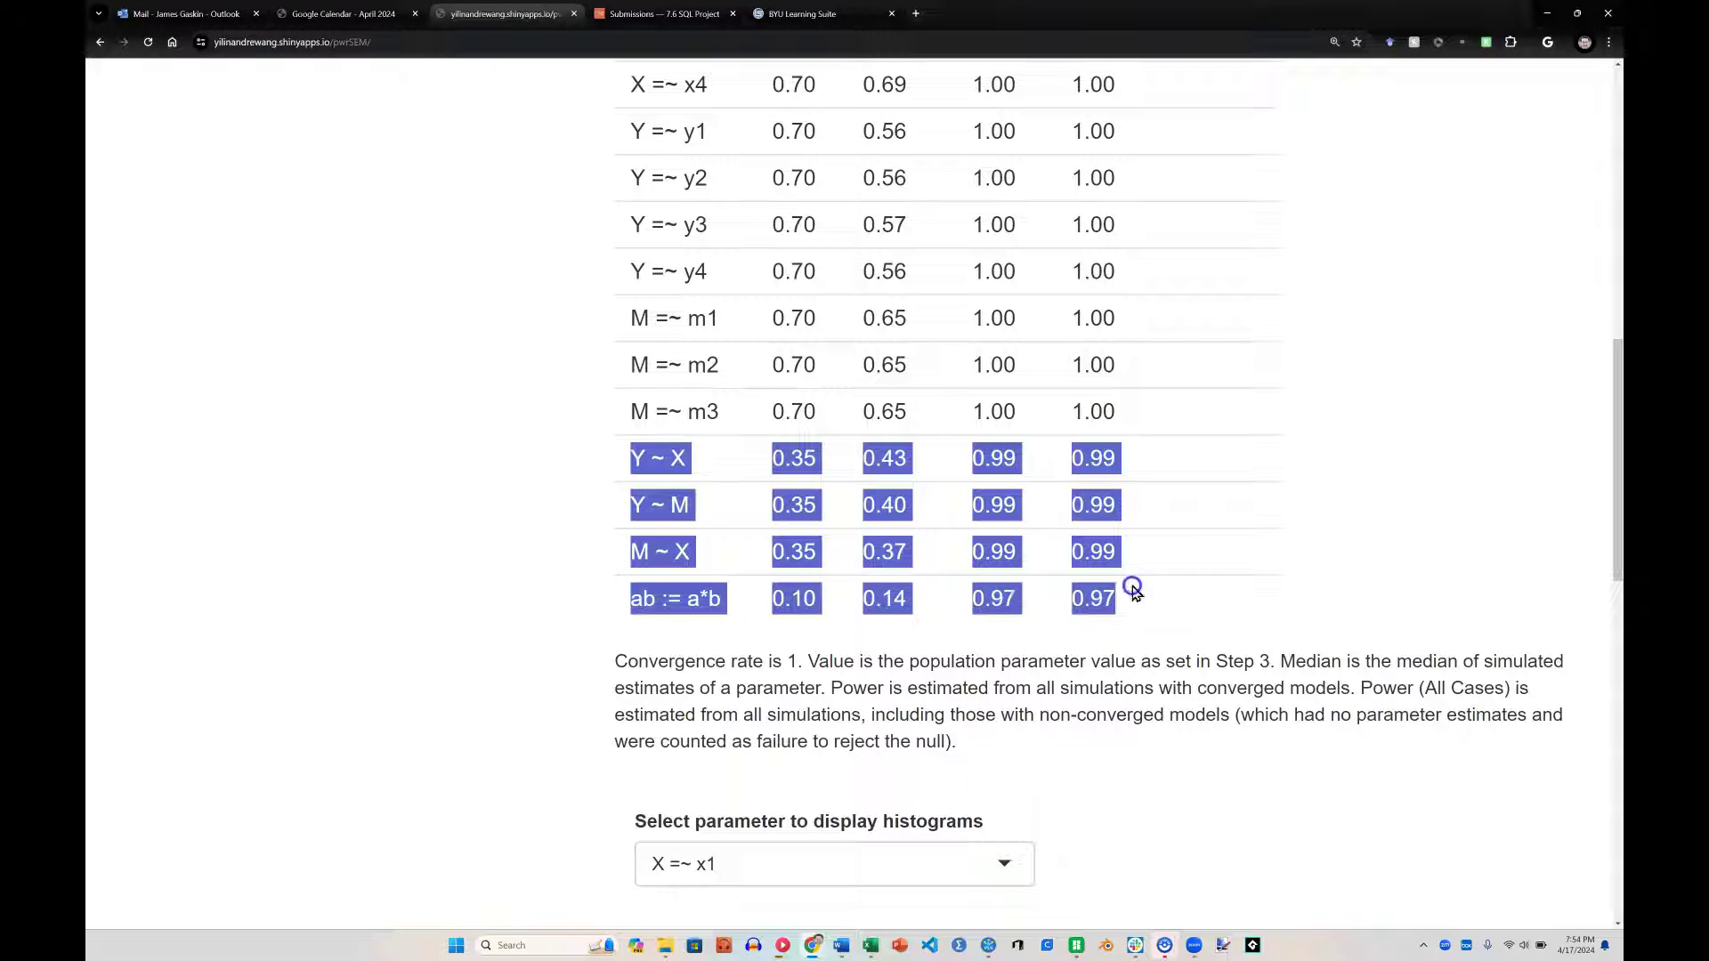
pyautogui.click(1148, 499)
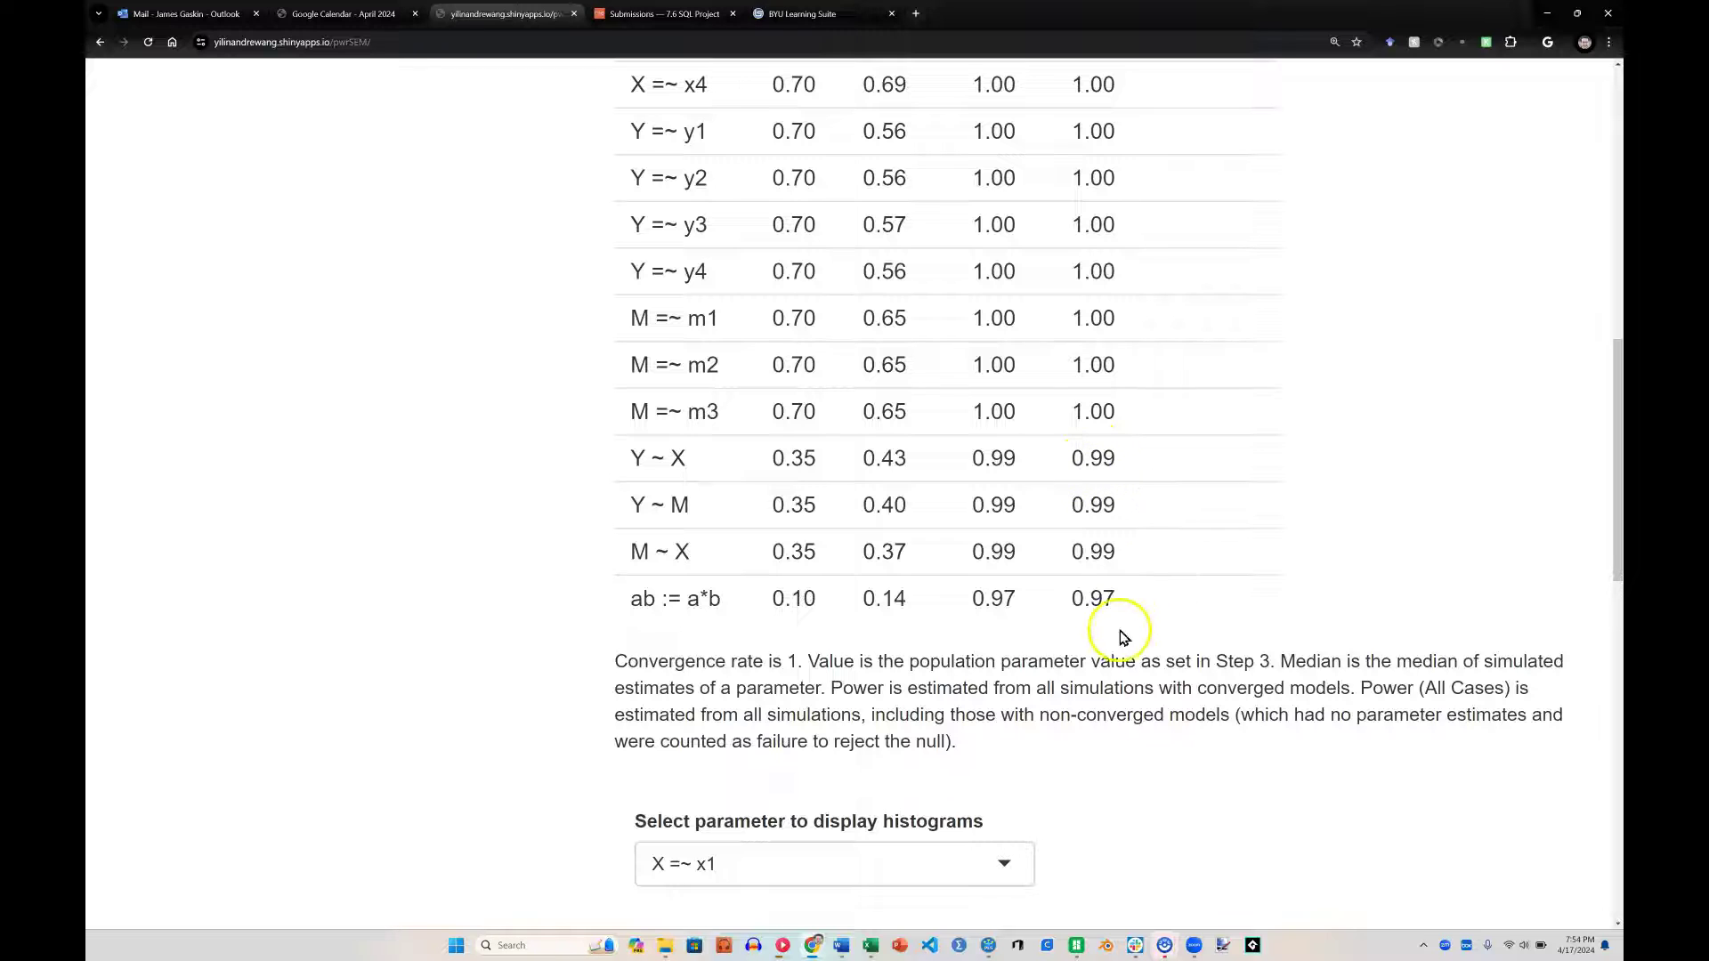
pyautogui.doubleClick(1120, 602)
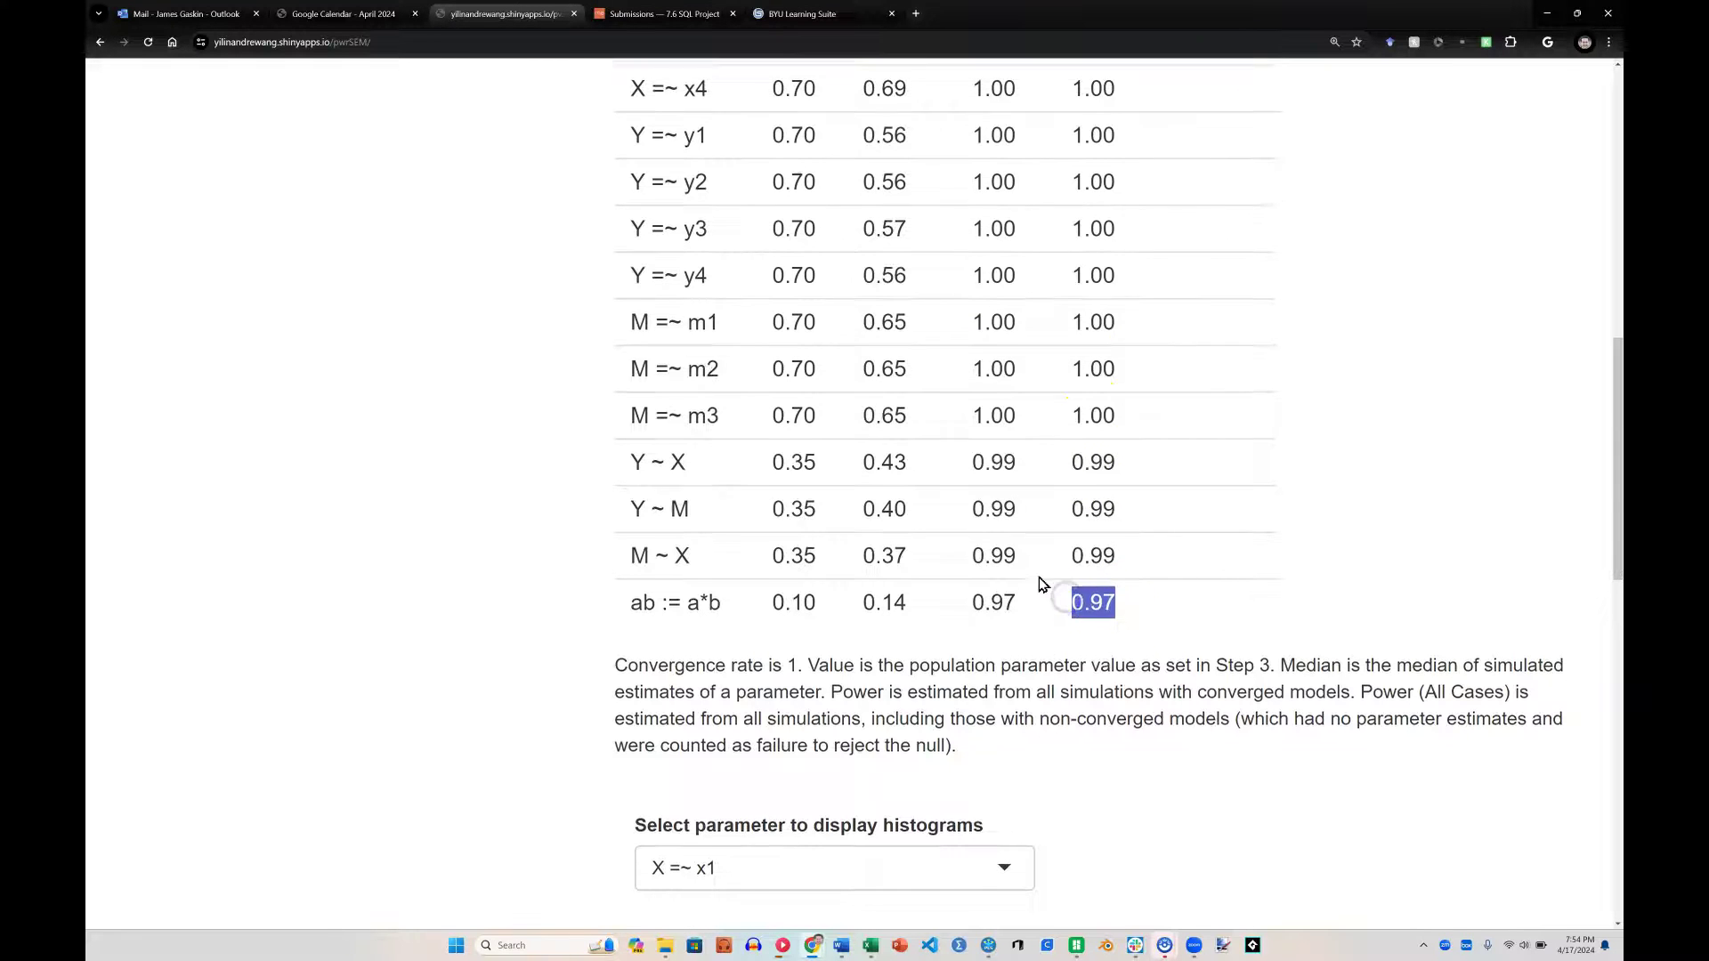
# Estimate power with a sample size of 200 and 500 simulations, and check the power of the regression paths and indirect effect.
pyautogui.scroll(10, 1042, 579)
pyautogui.click(695, 440)
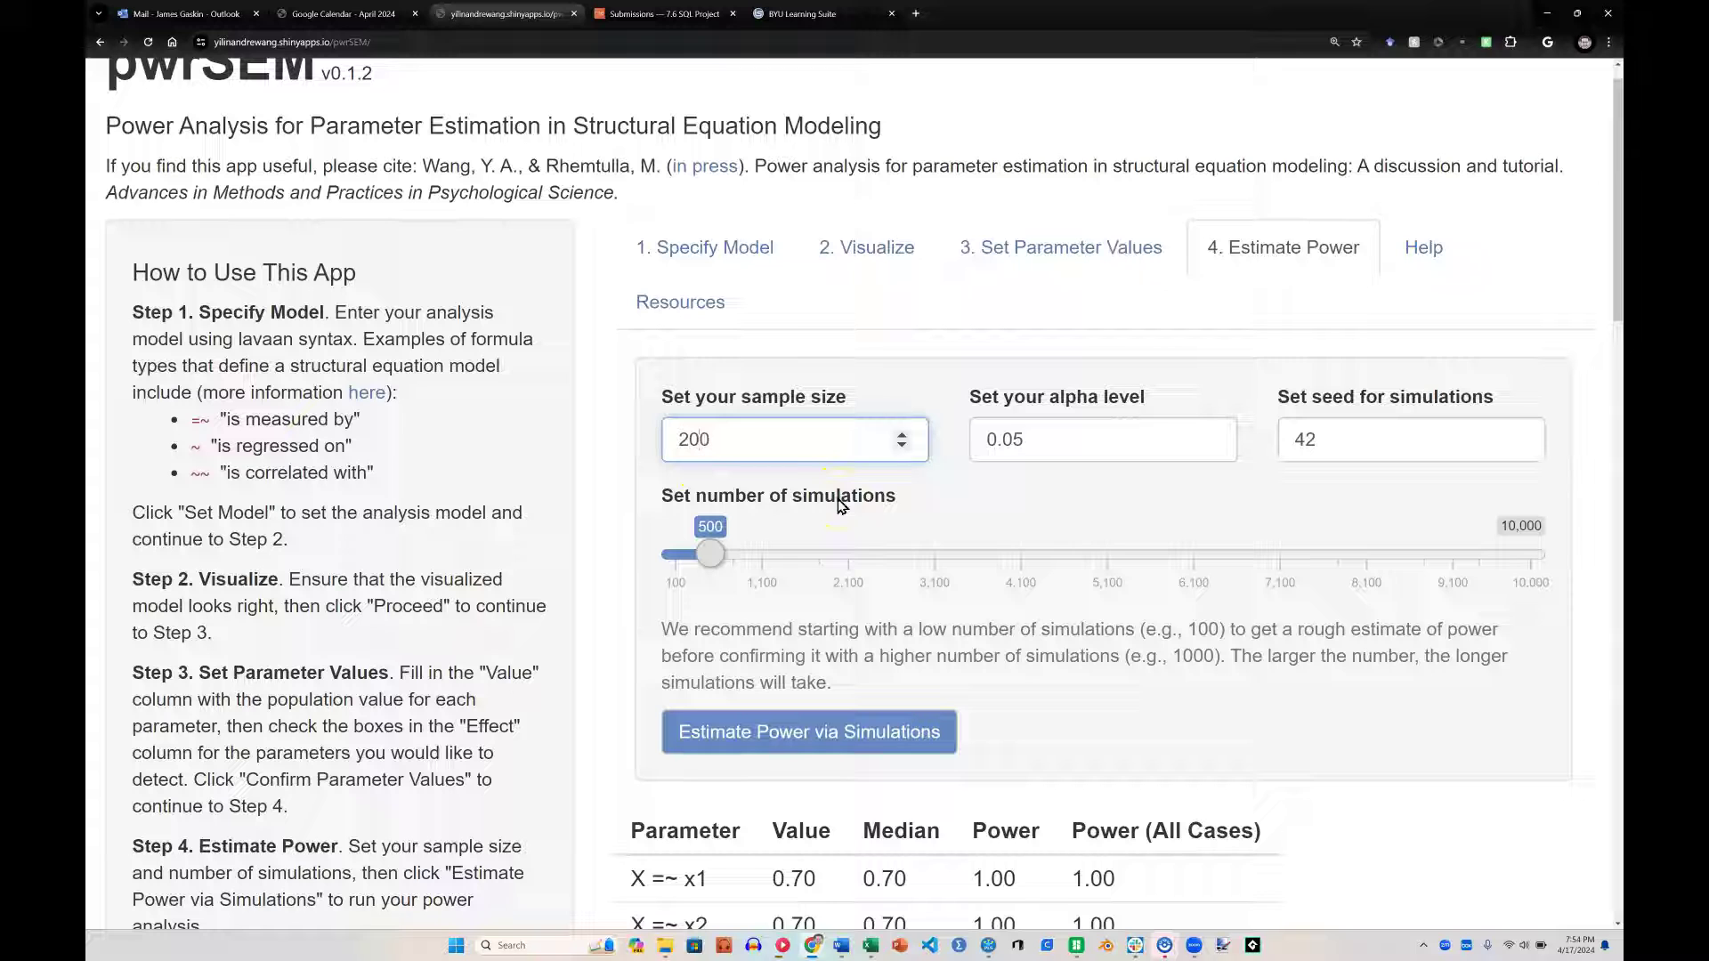
pyautogui.click(813, 729)
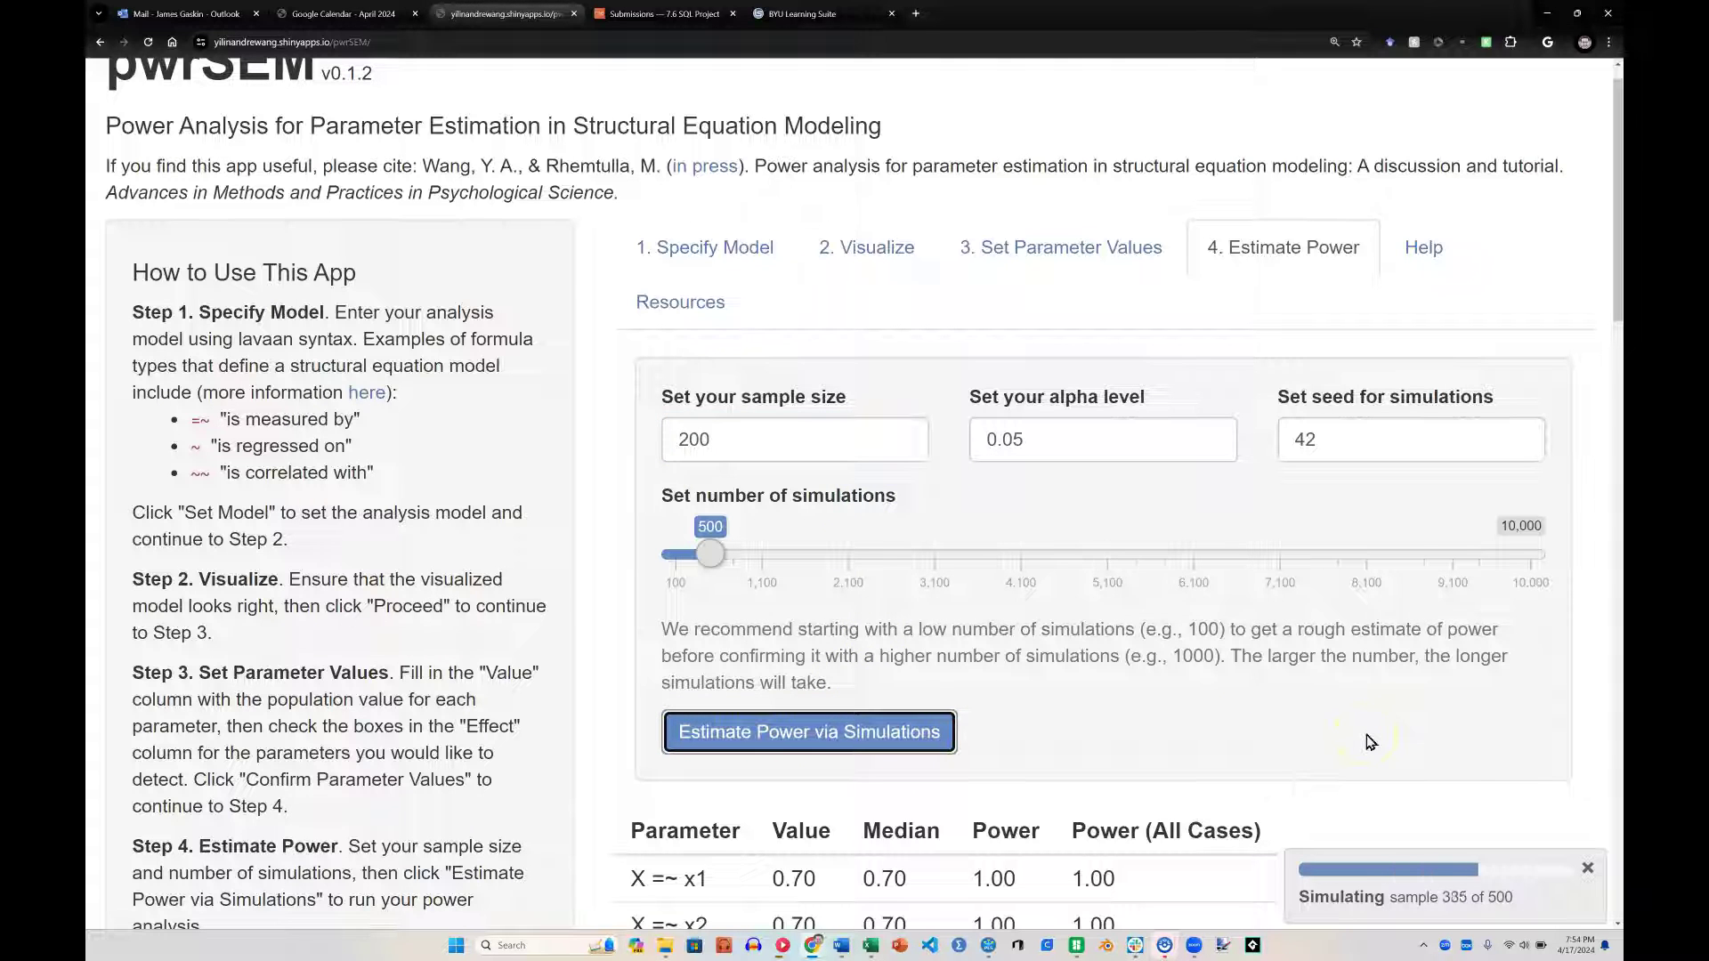
pyautogui.scroll(-8, 1370, 741)
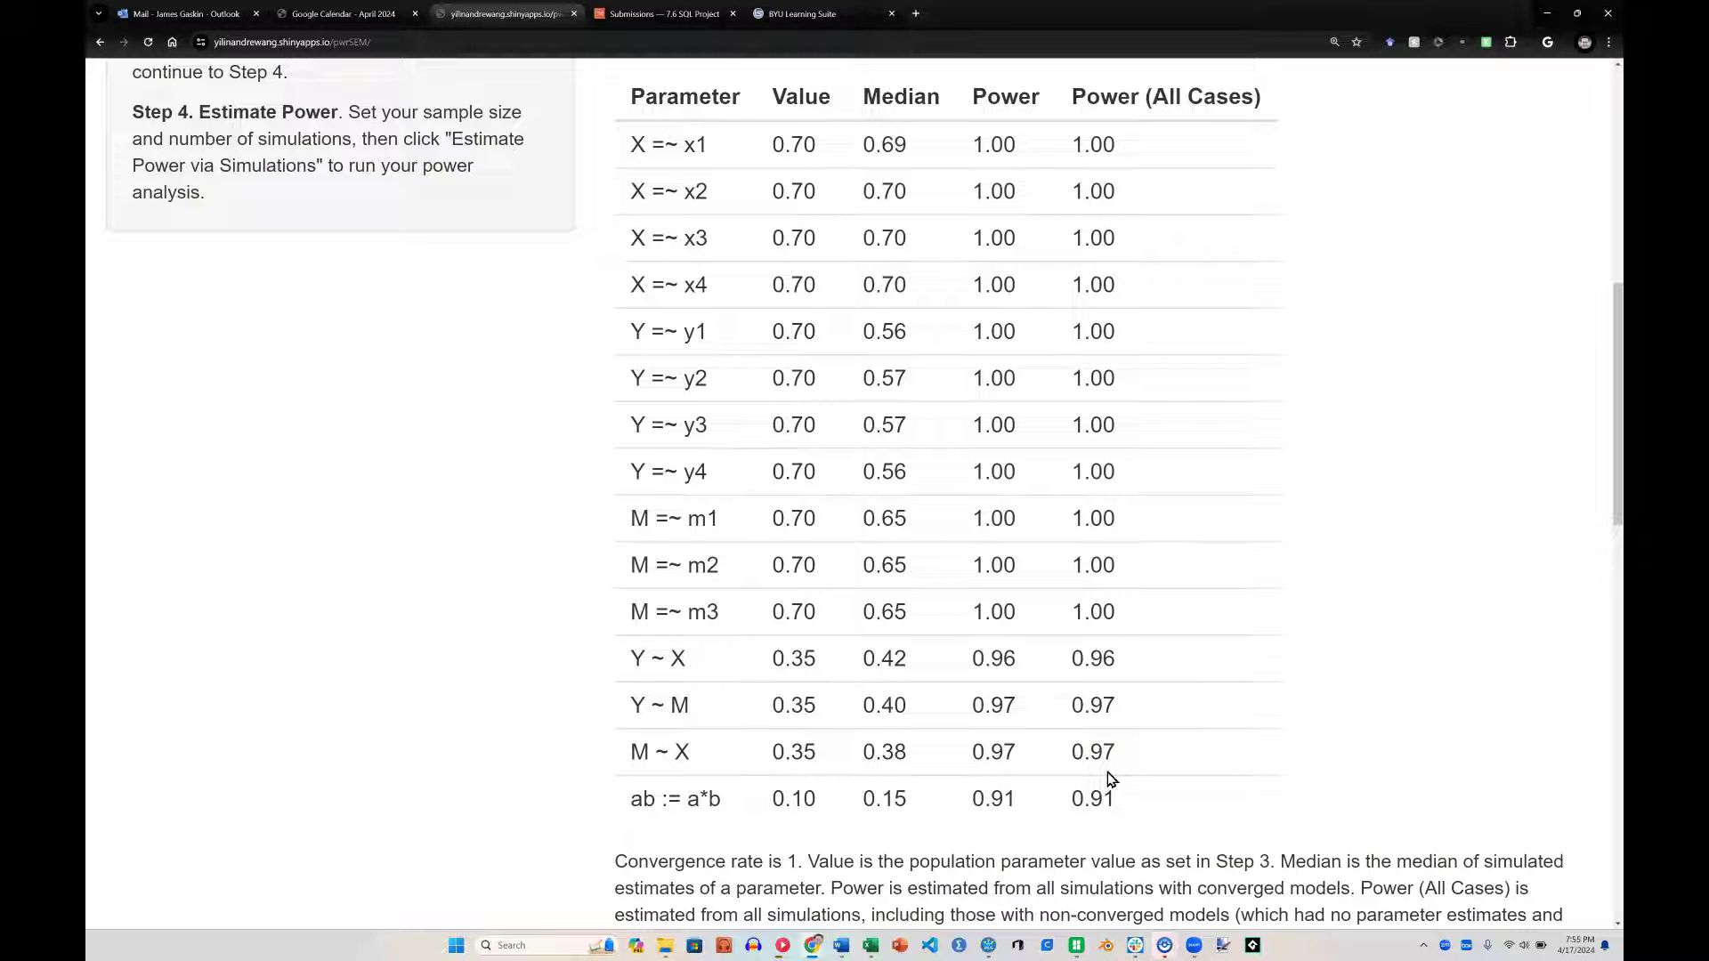
# Estimate power with a sample size of 150 and 300 simulations, and check the power of the indirect effect ab.
pyautogui.scroll(8, 1111, 779)
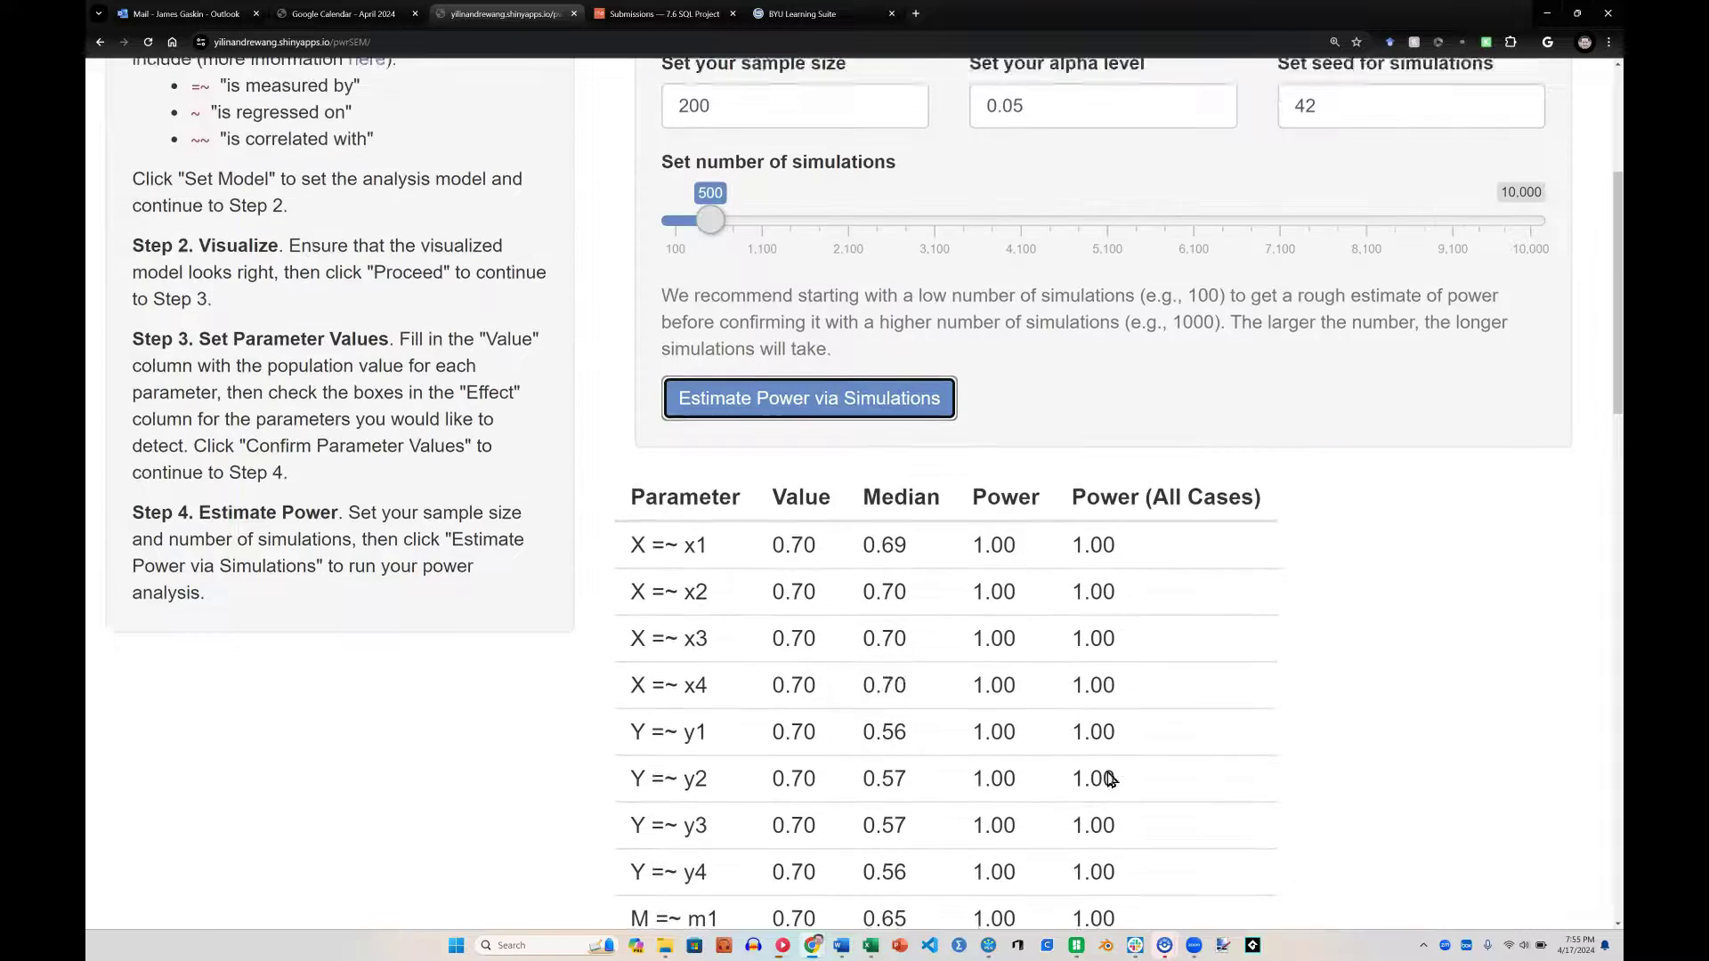
pyautogui.click(723, 442)
pyautogui.moveTo(722, 442); pyautogui.dragTo(667, 443)
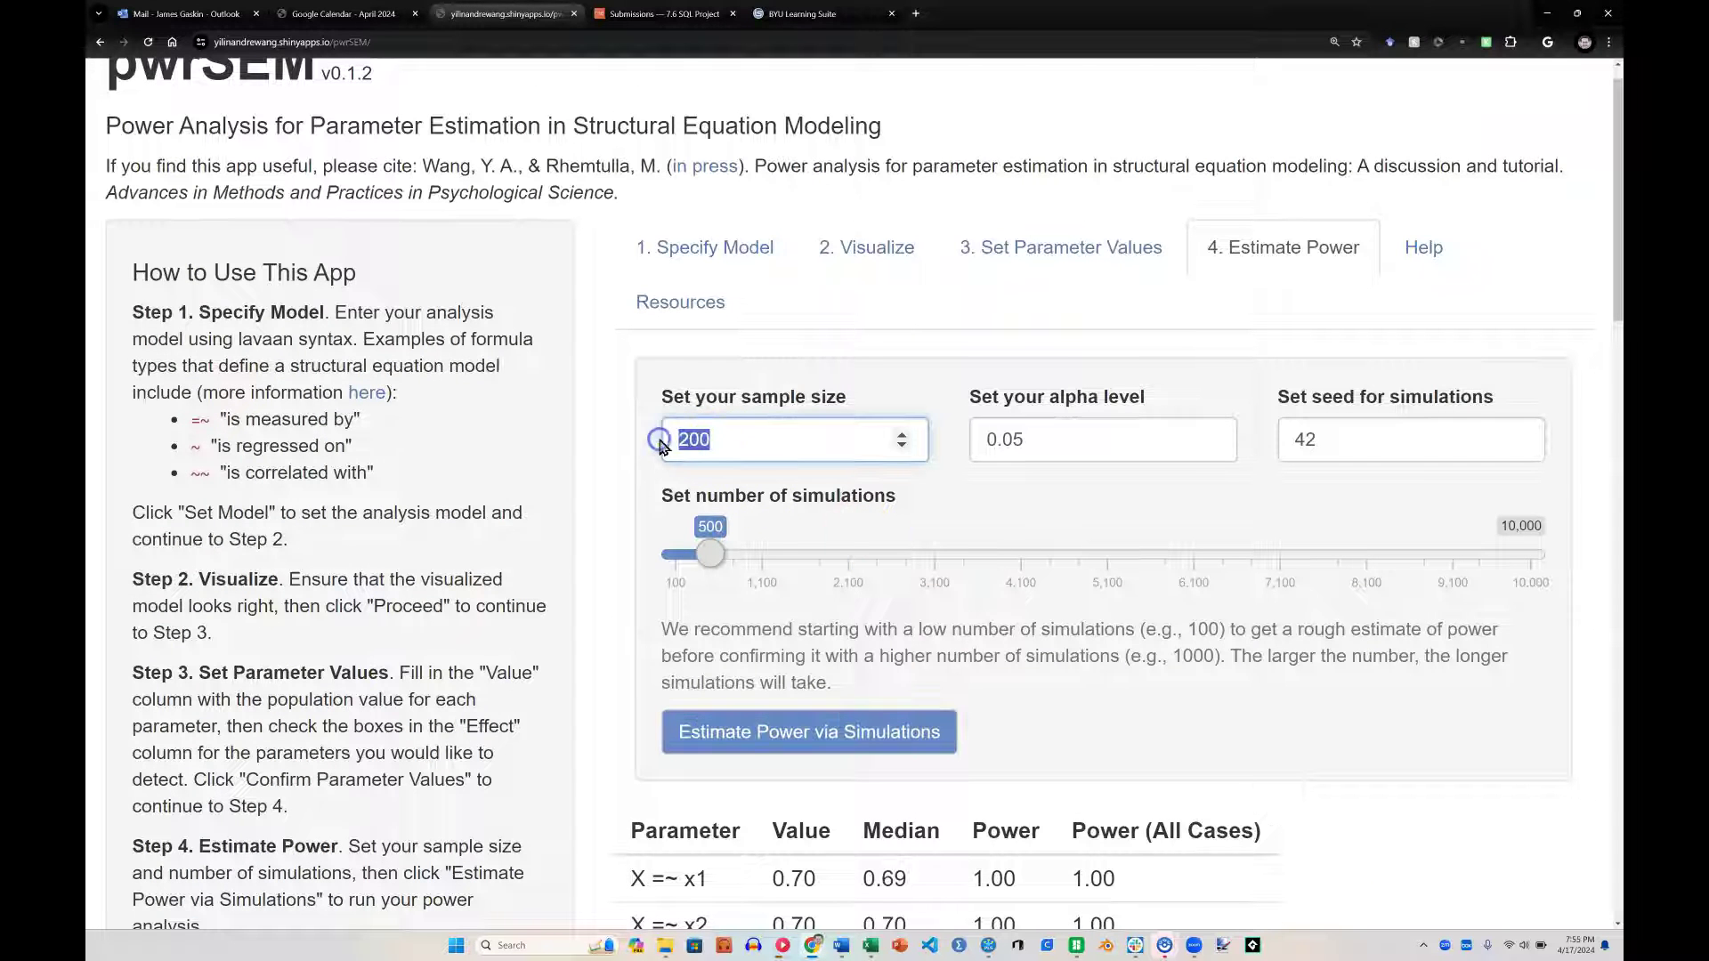
pyautogui.write('150')
pyautogui.moveTo(709, 555); pyautogui.dragTo(684, 561)
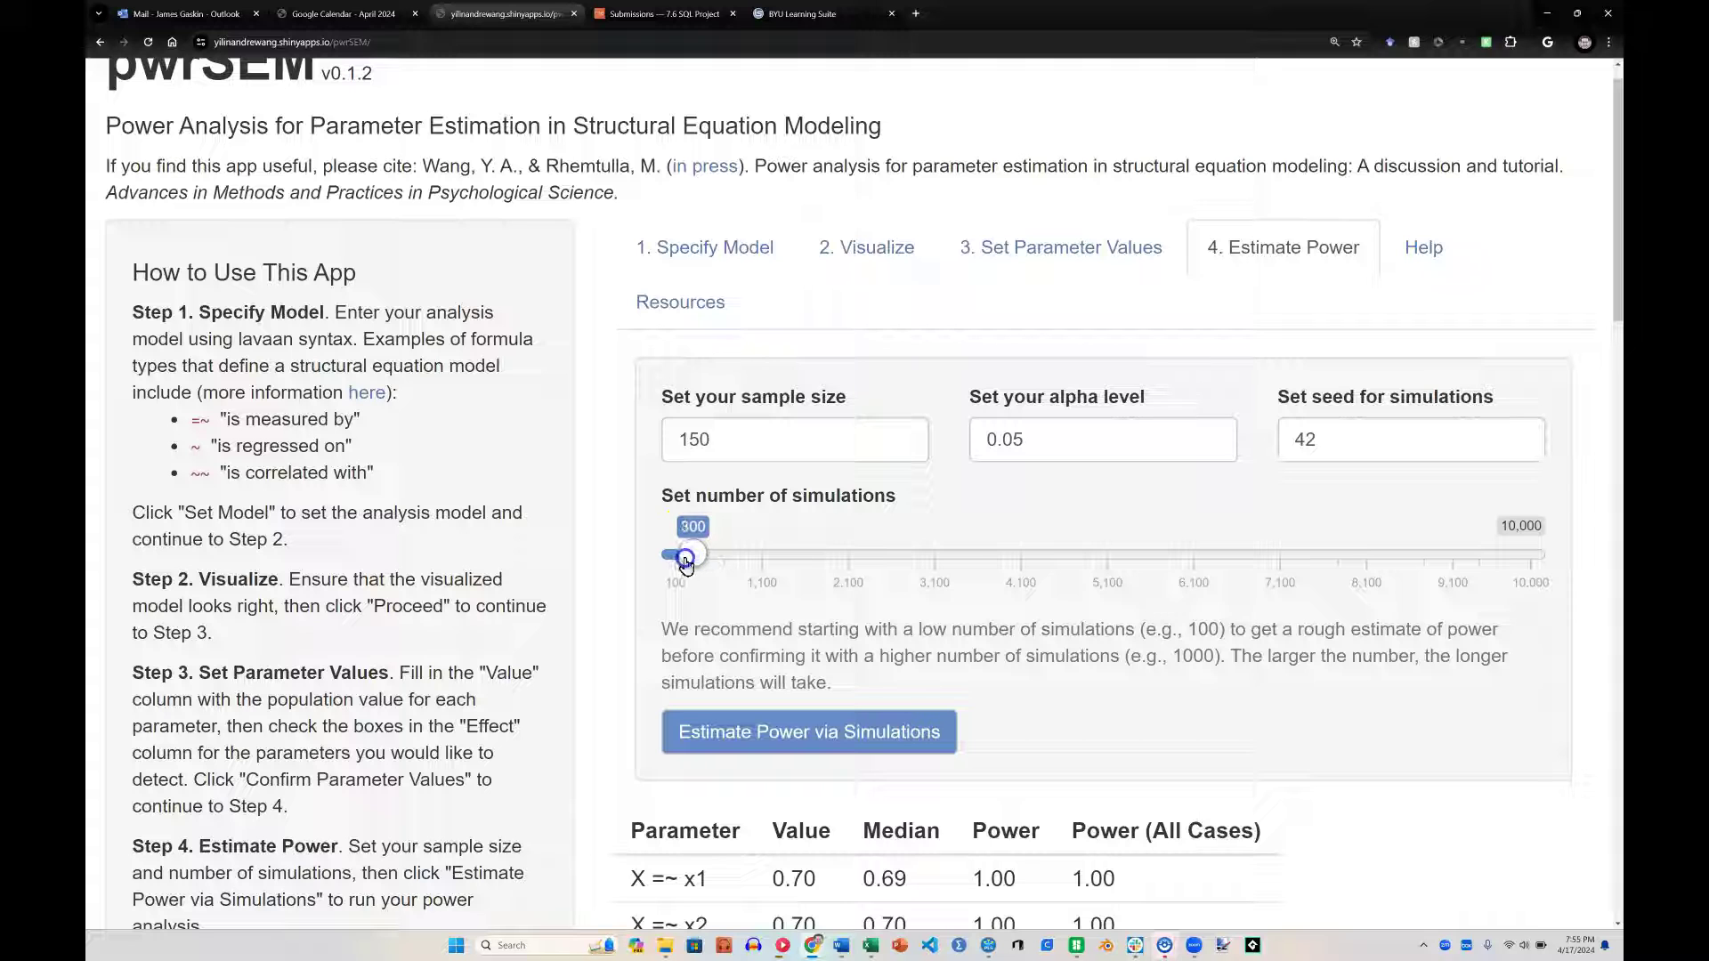
pyautogui.click(795, 741)
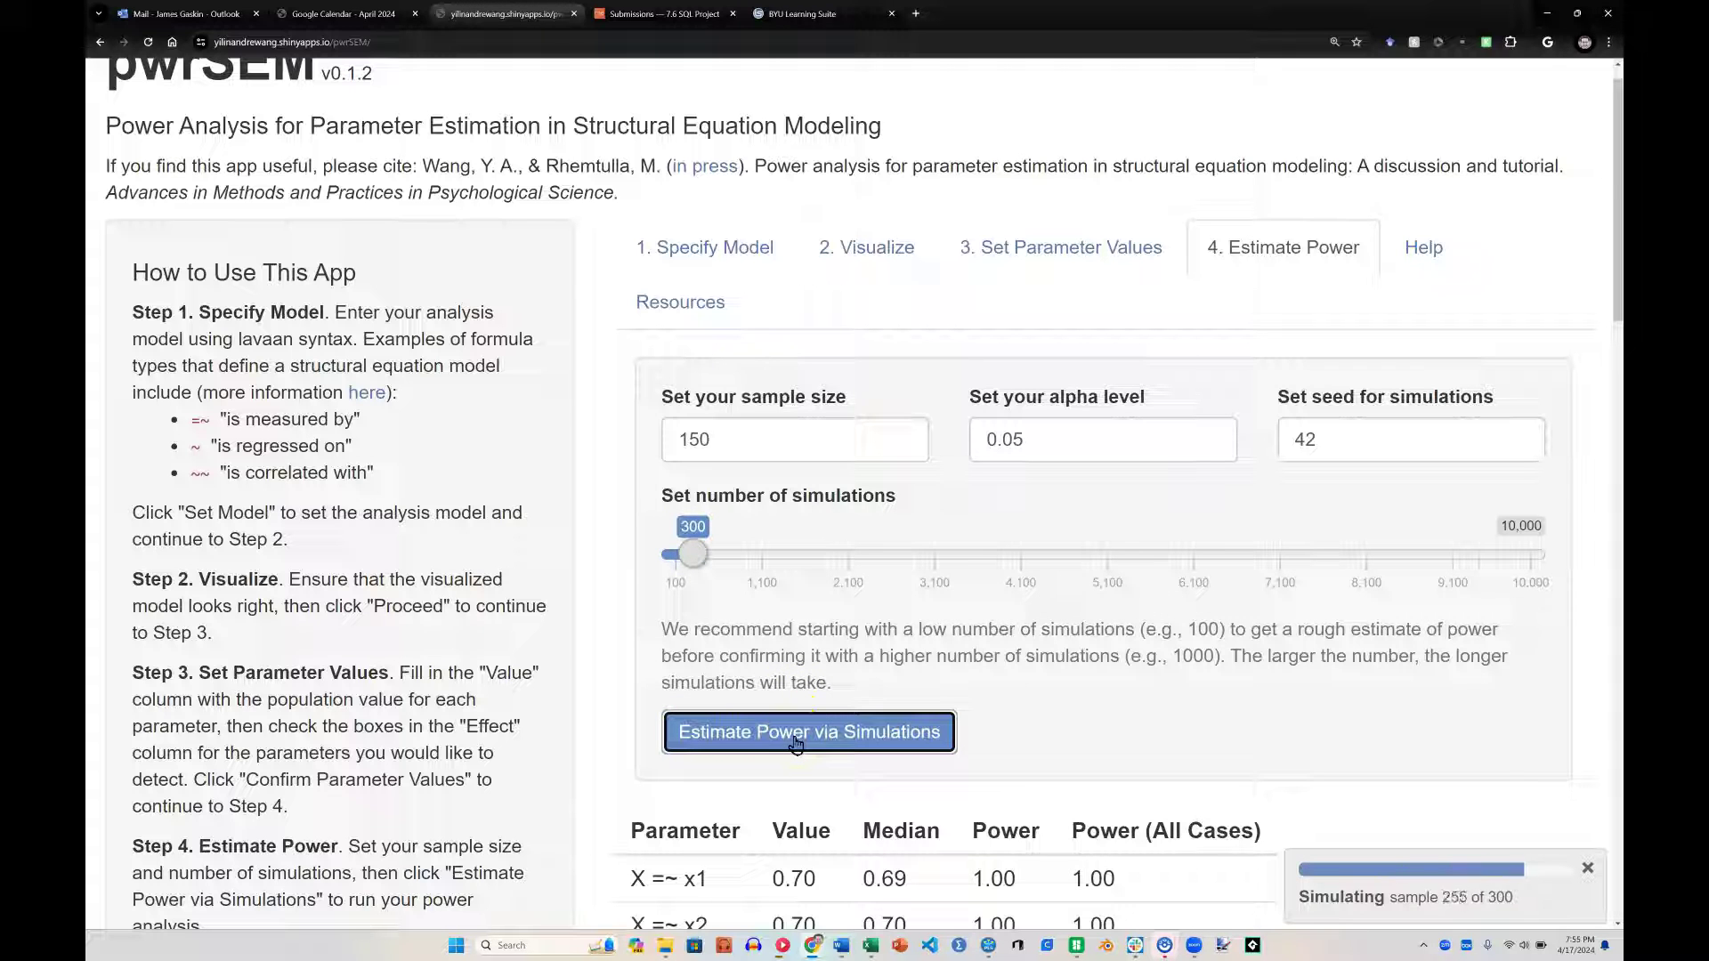
pyautogui.scroll(-9, 795, 742)
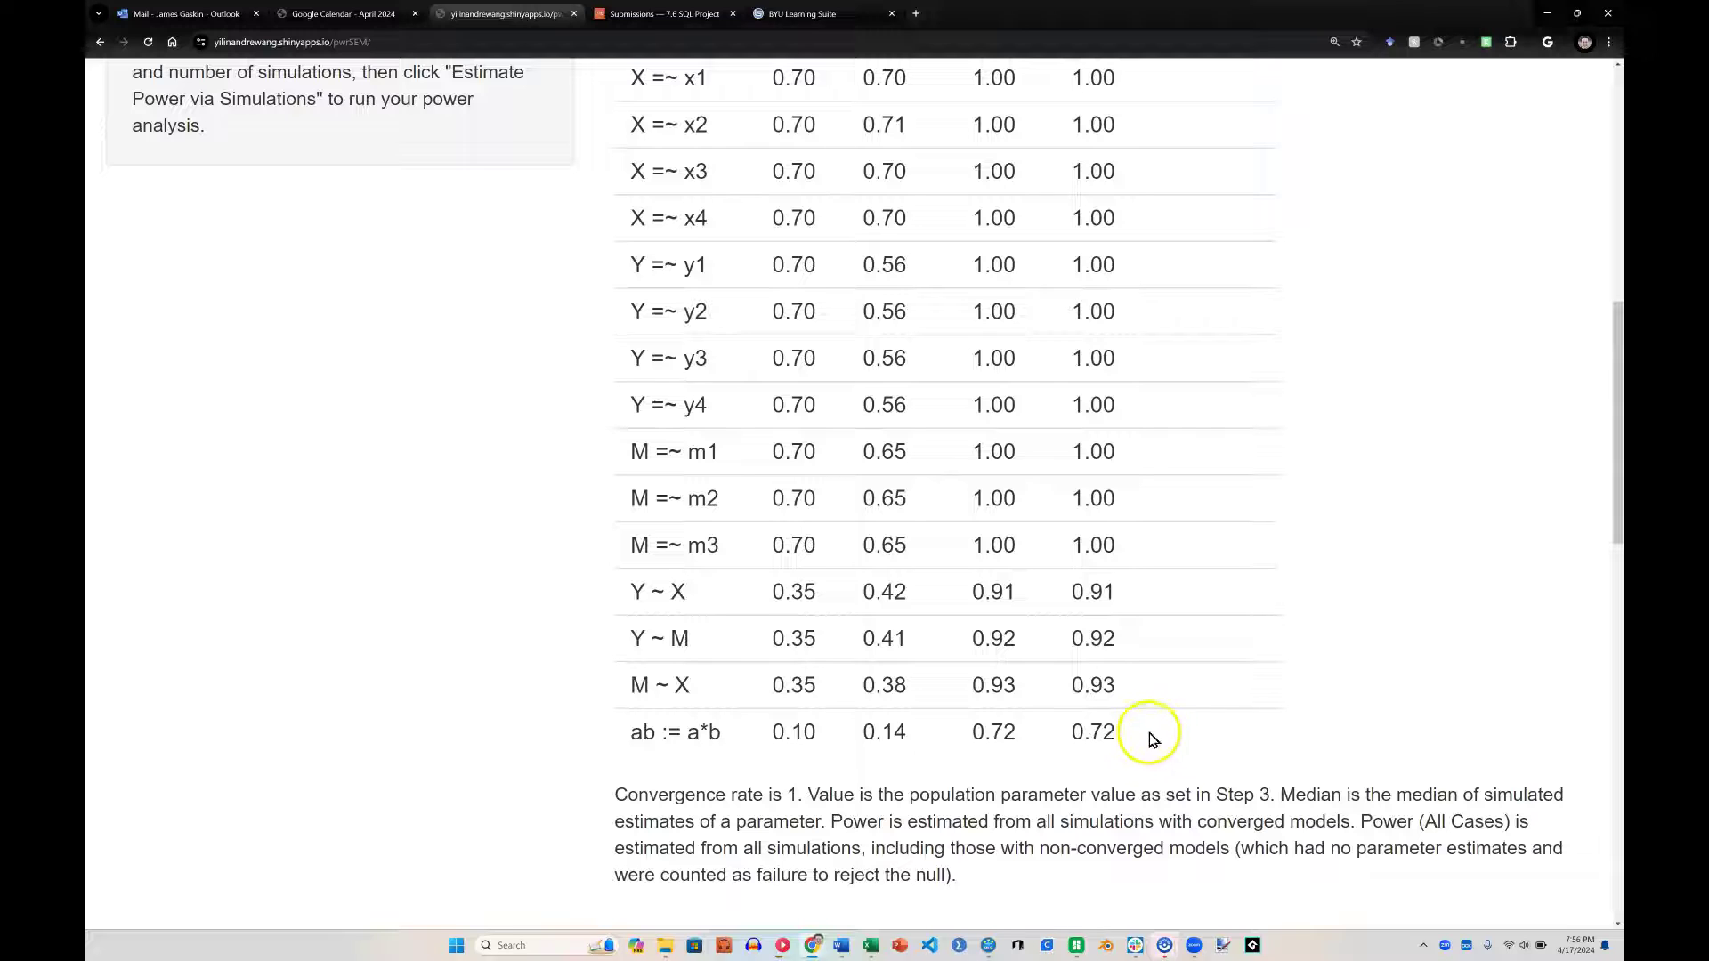
pyautogui.moveTo(1148, 736)
pyautogui.mouseDown()
pyautogui.moveTo(611, 726)
pyautogui.moveTo(1127, 737)
pyautogui.mouseUp()
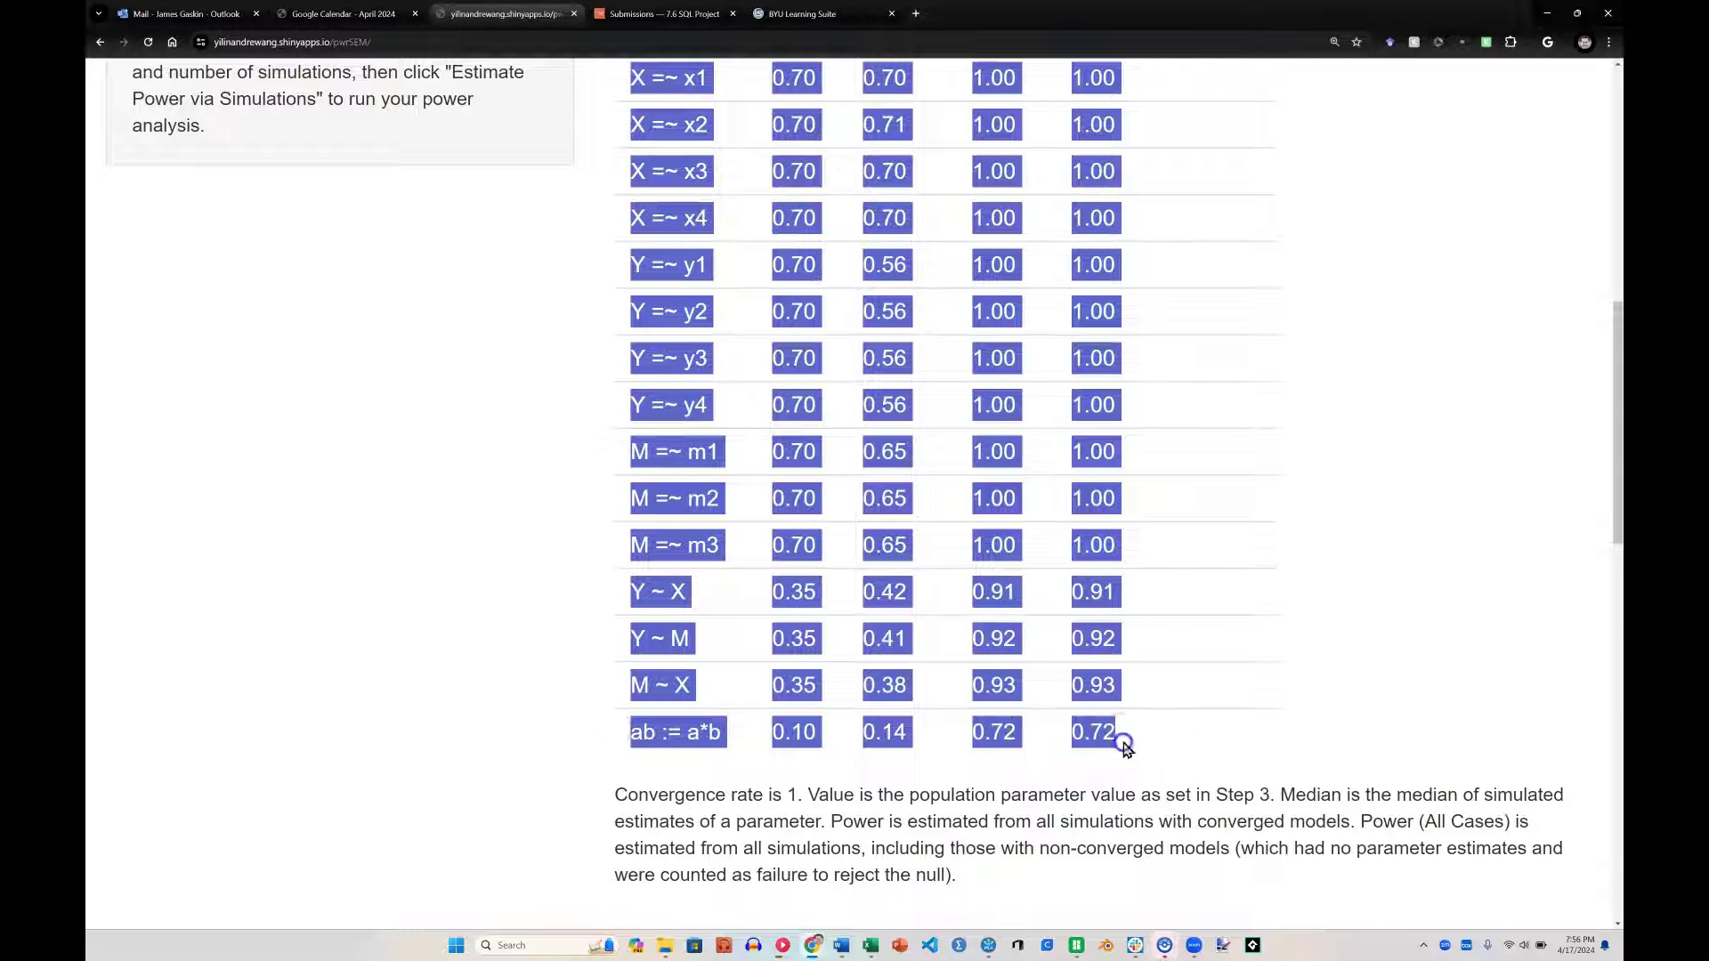
pyautogui.click(1132, 741)
pyautogui.click(1125, 736)
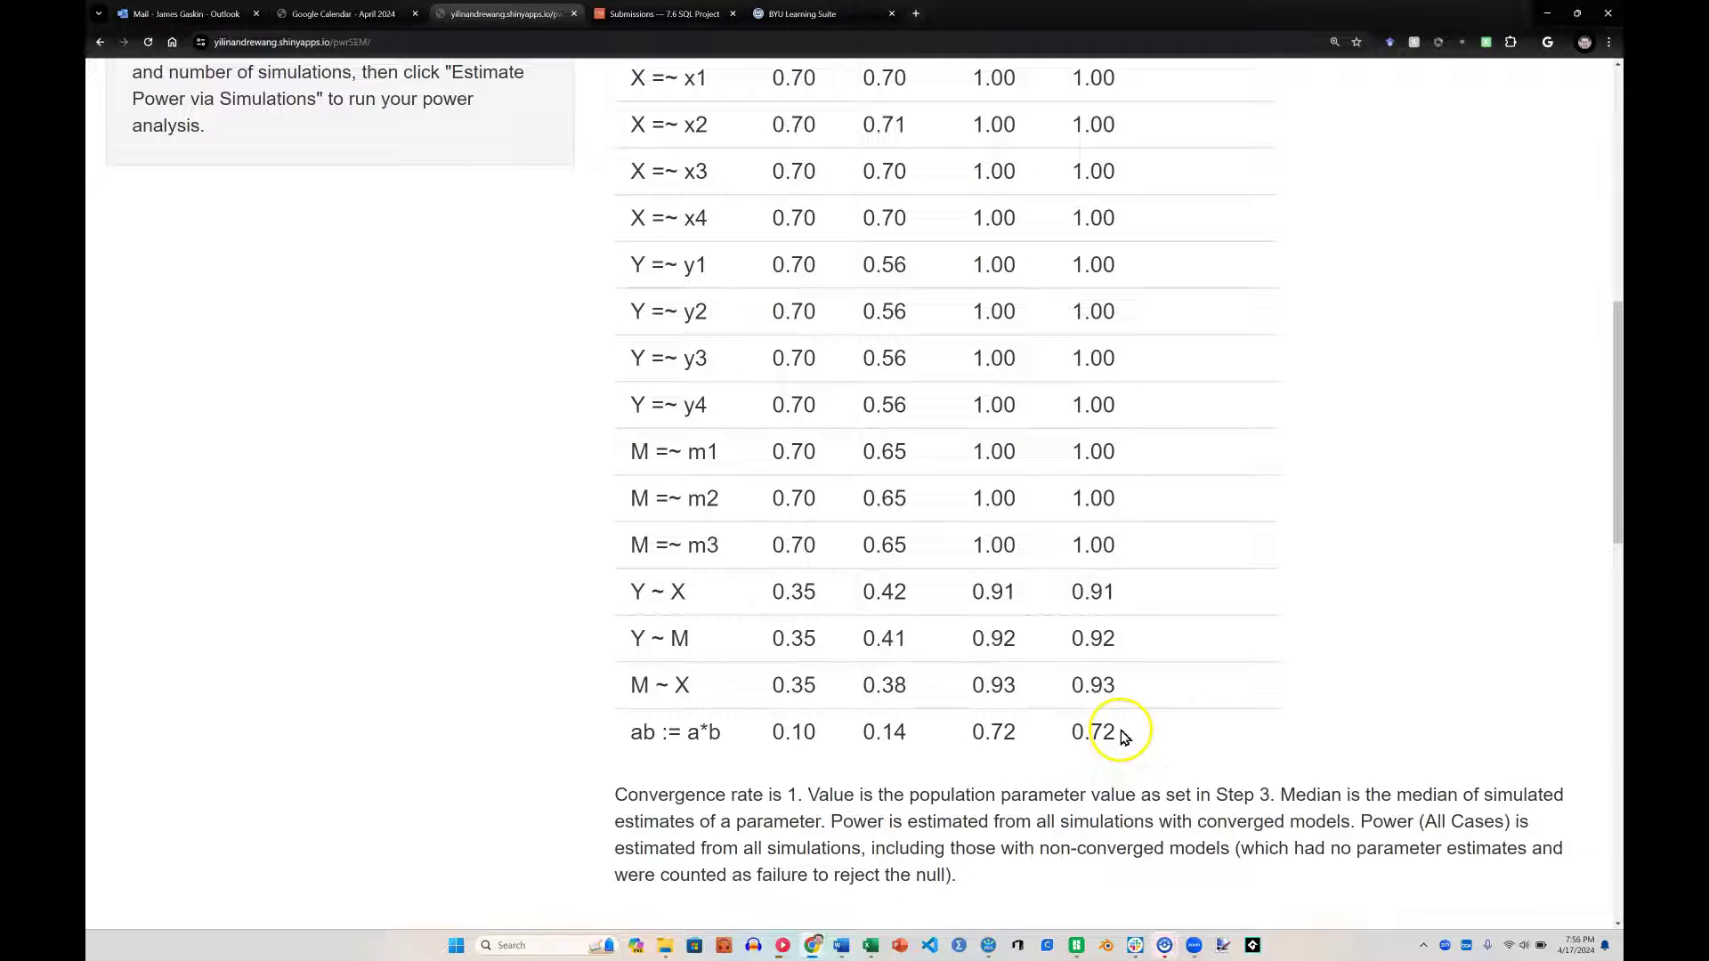
# Return to the parameter table and set the regression coefficients Y ~ X, Y ~ M and M ~ X to 0.20.
pyautogui.scroll(8, 1267, 716)
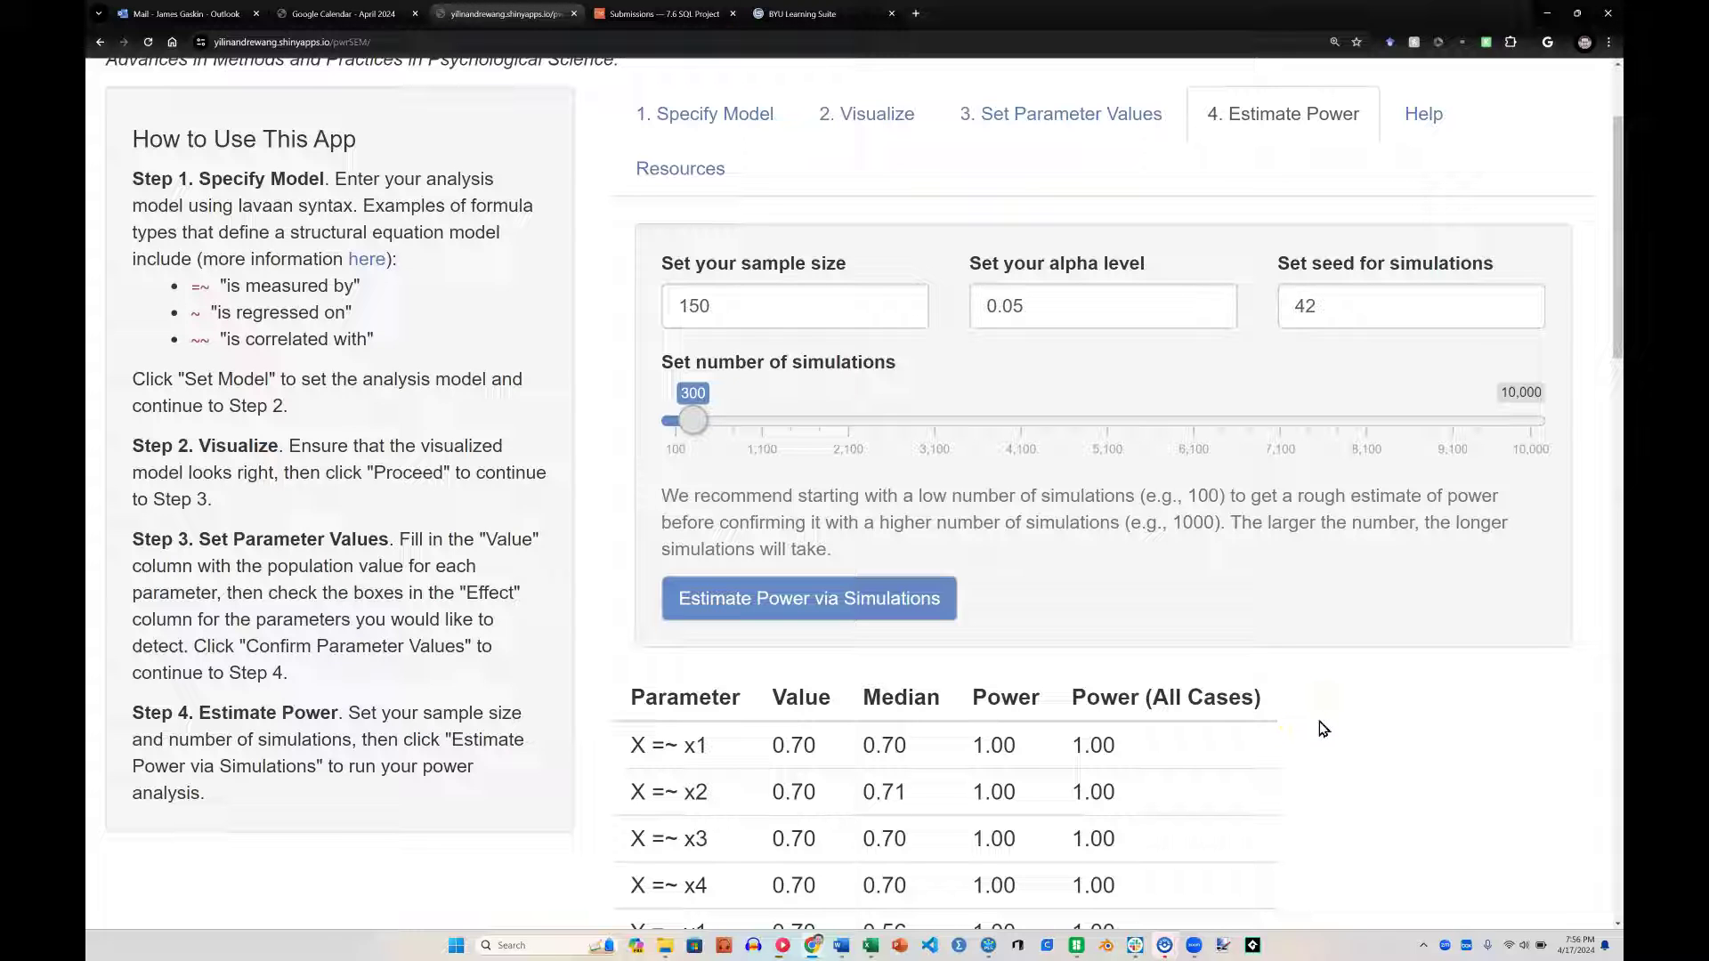
pyautogui.click(1078, 127)
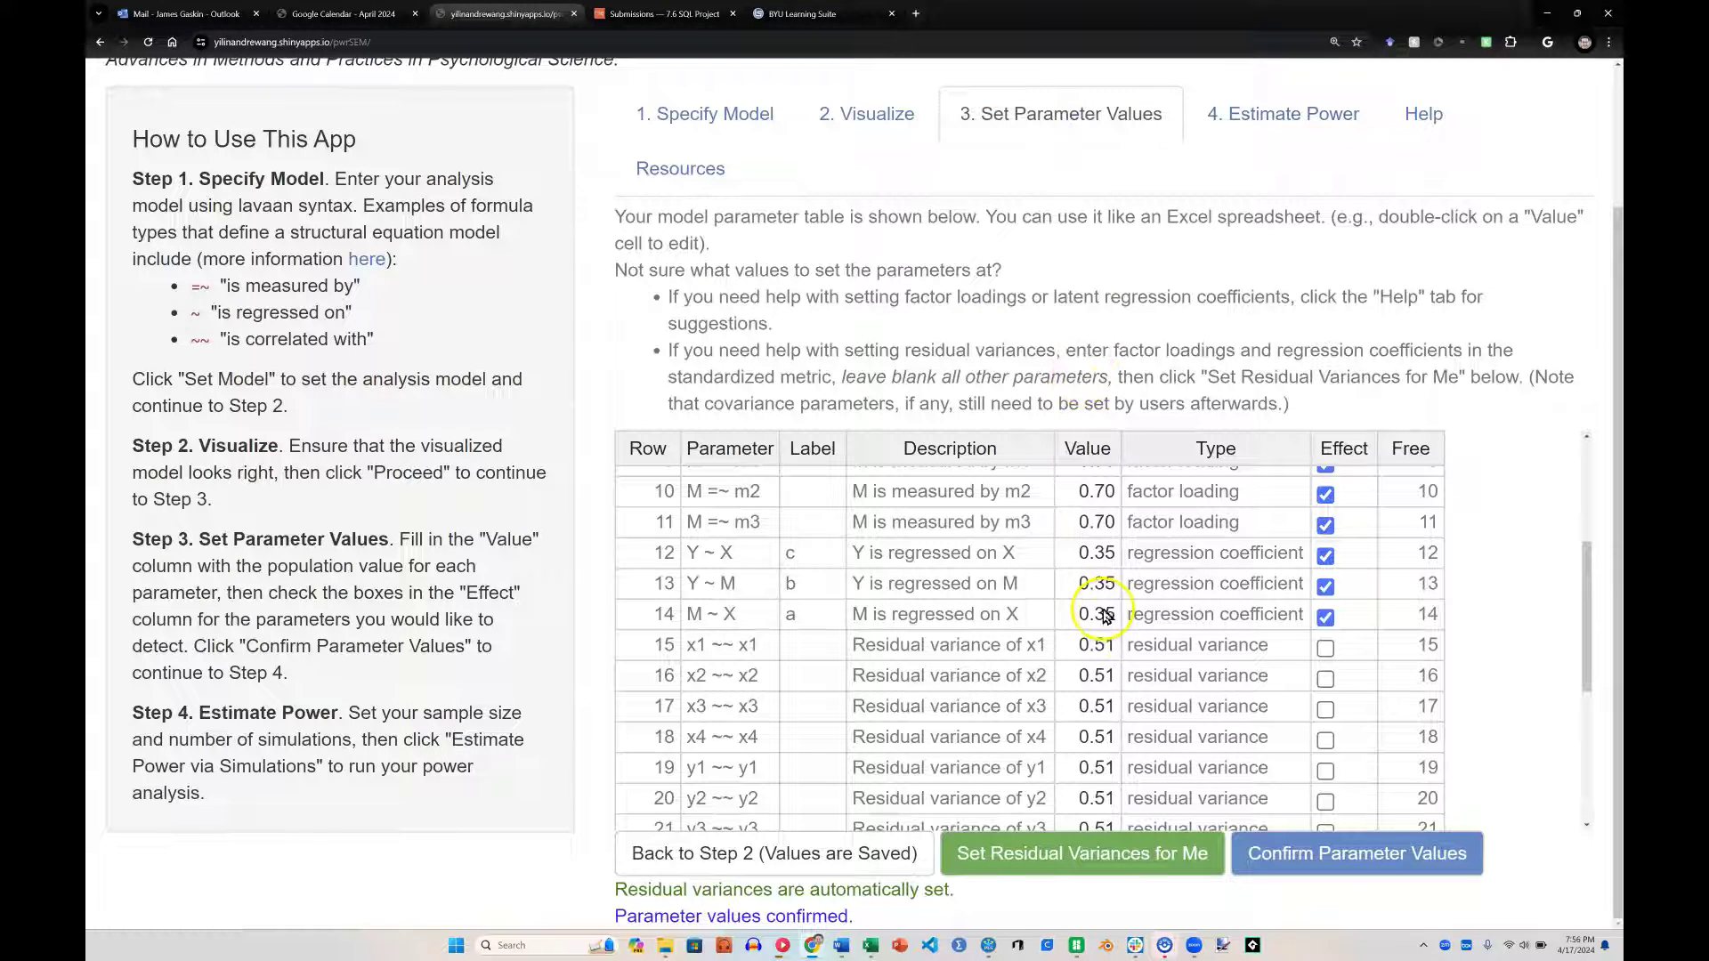
pyautogui.scroll(3, 1101, 592)
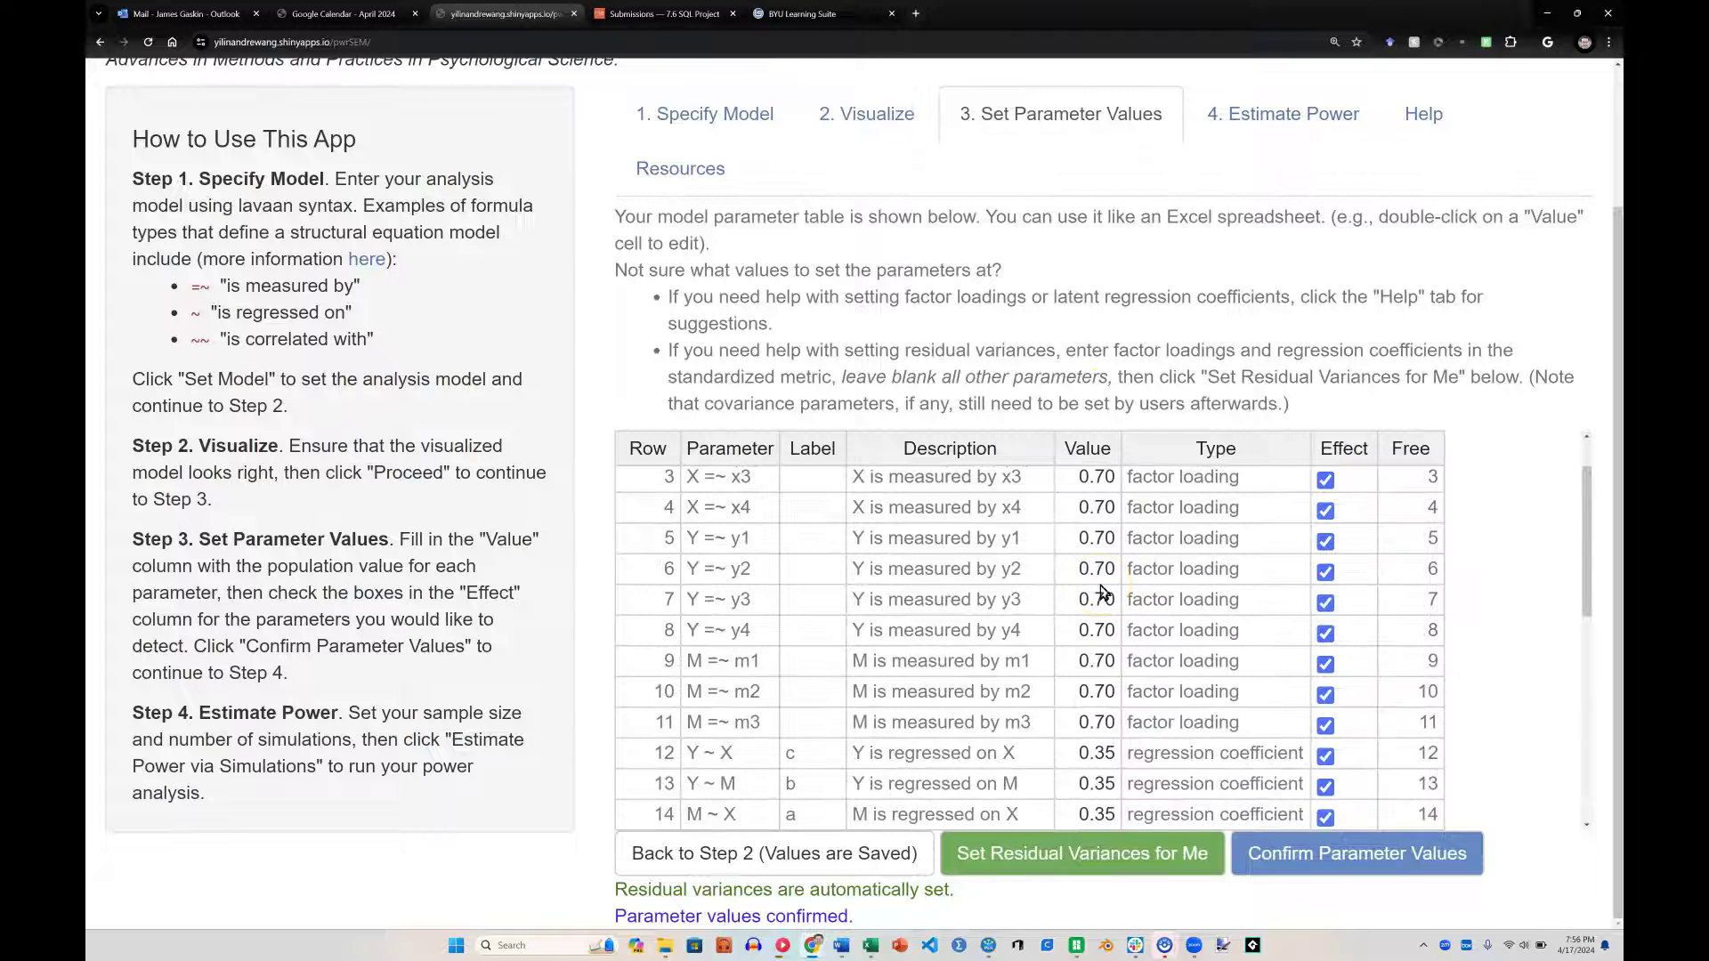
pyautogui.click(1100, 556)
pyautogui.scroll(-3, 1100, 560)
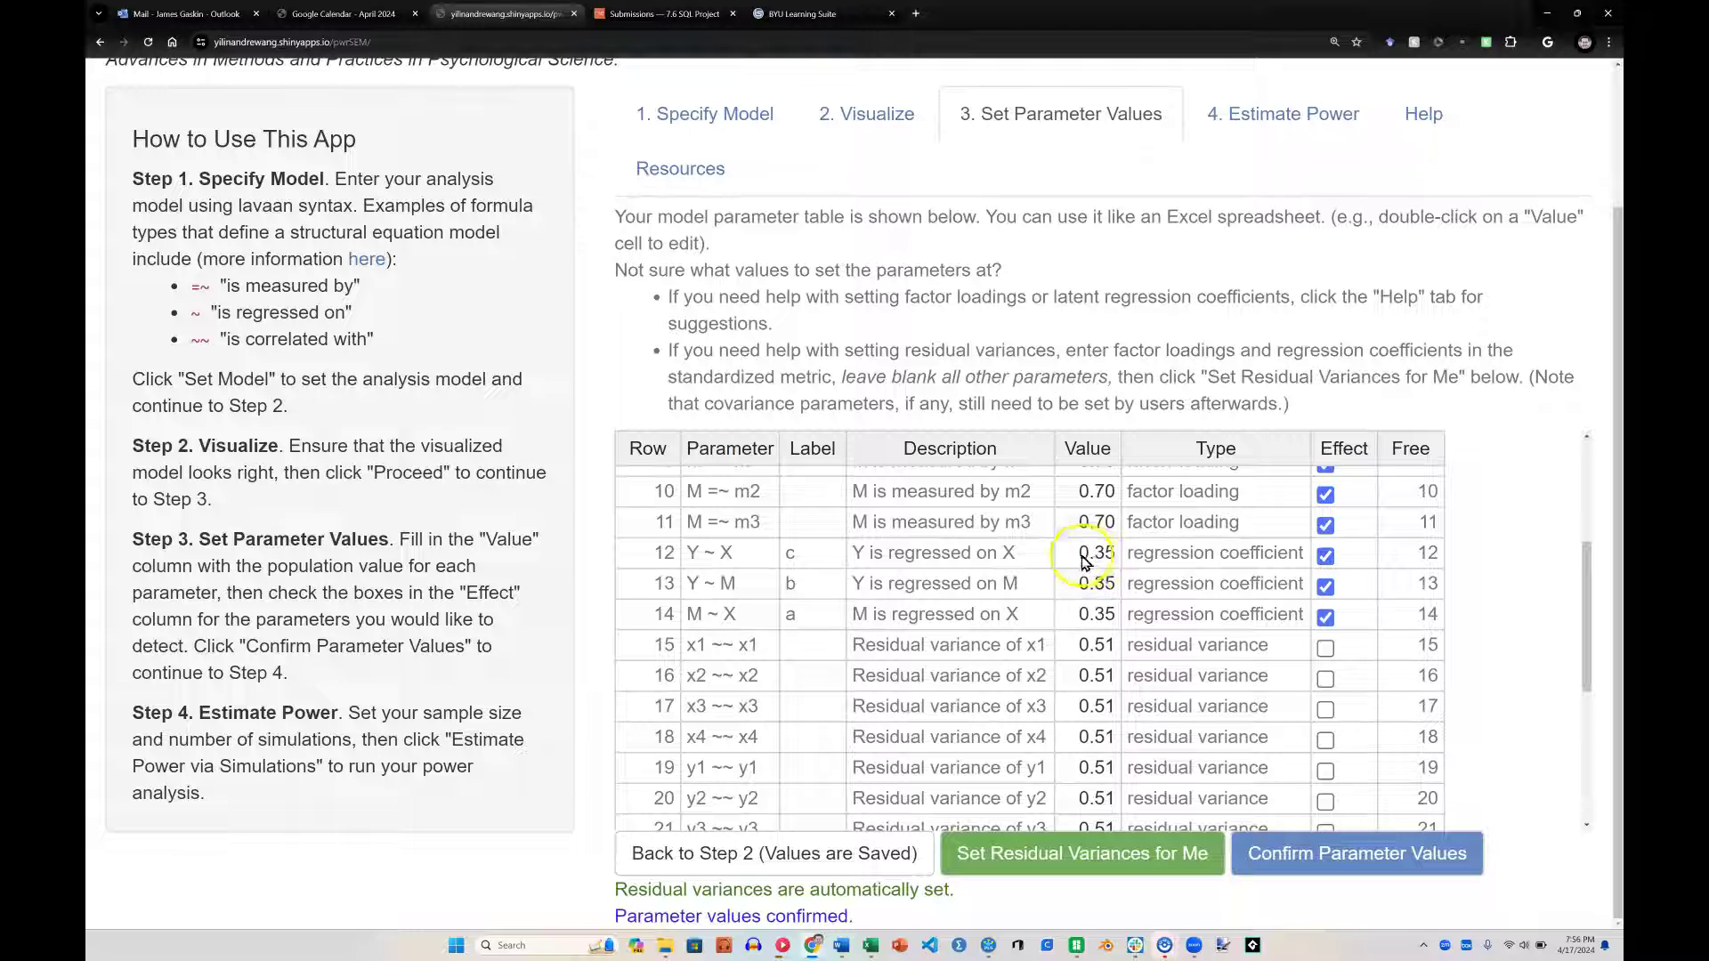
pyautogui.moveTo(1084, 561); pyautogui.dragTo(1080, 612)
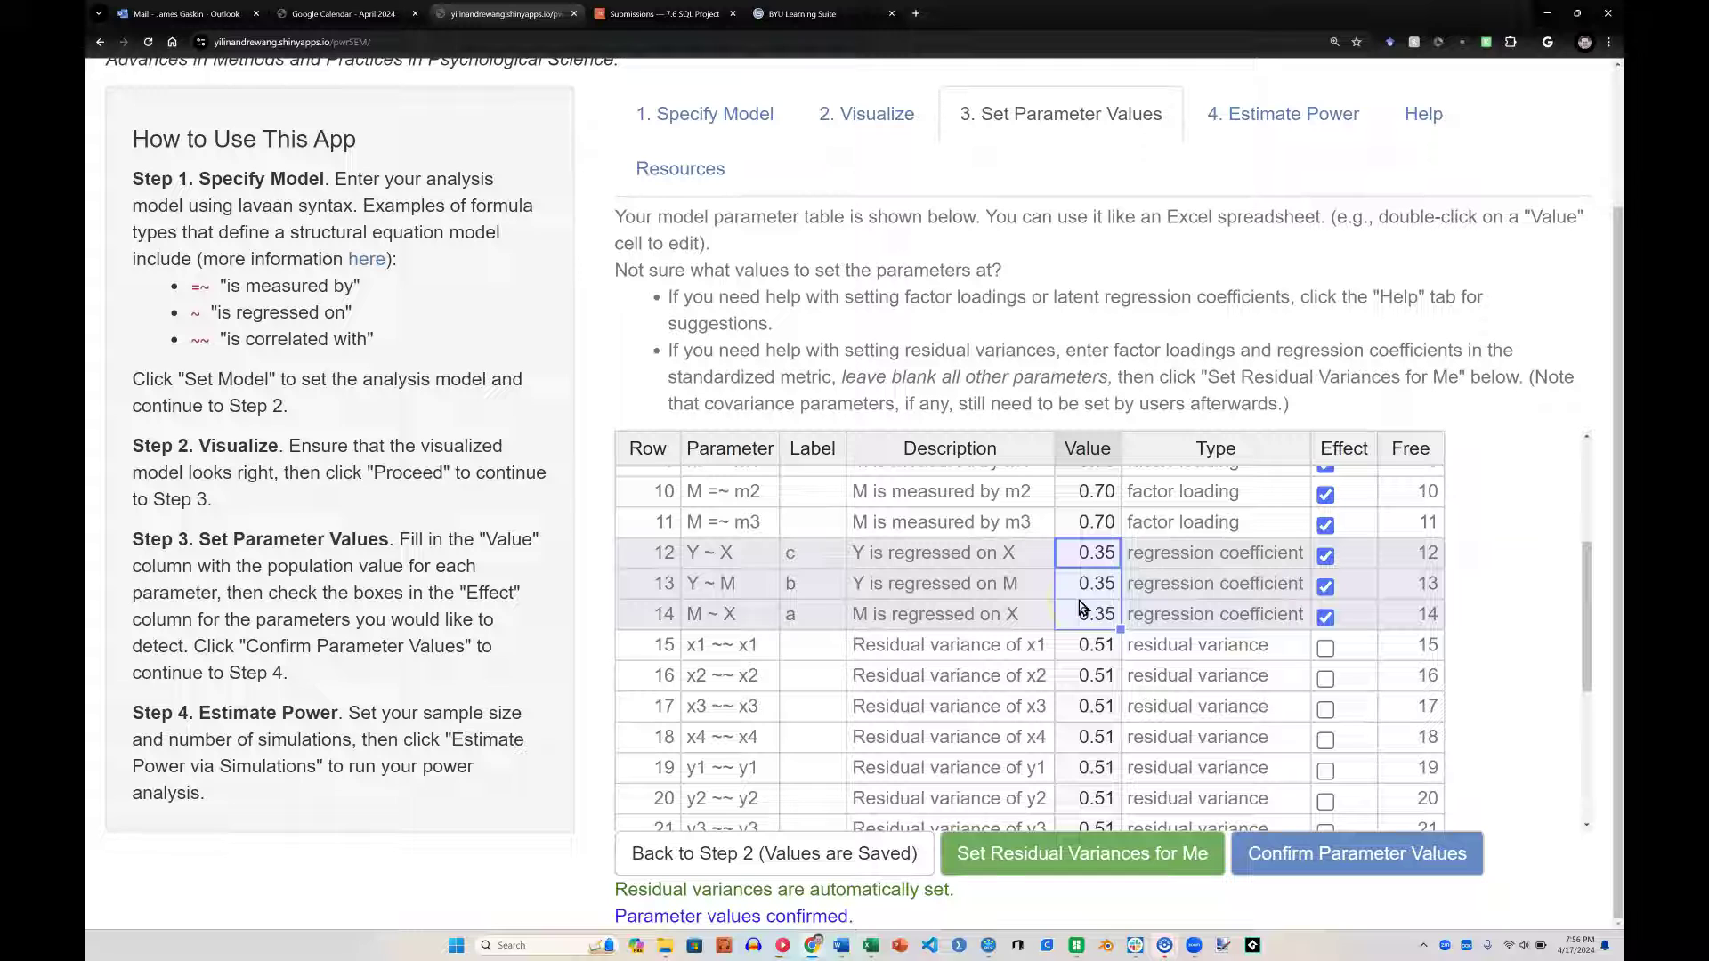
pyautogui.click(1102, 559)
pyautogui.write('0.2')
pyautogui.hotkey('ctrl', 'Return')
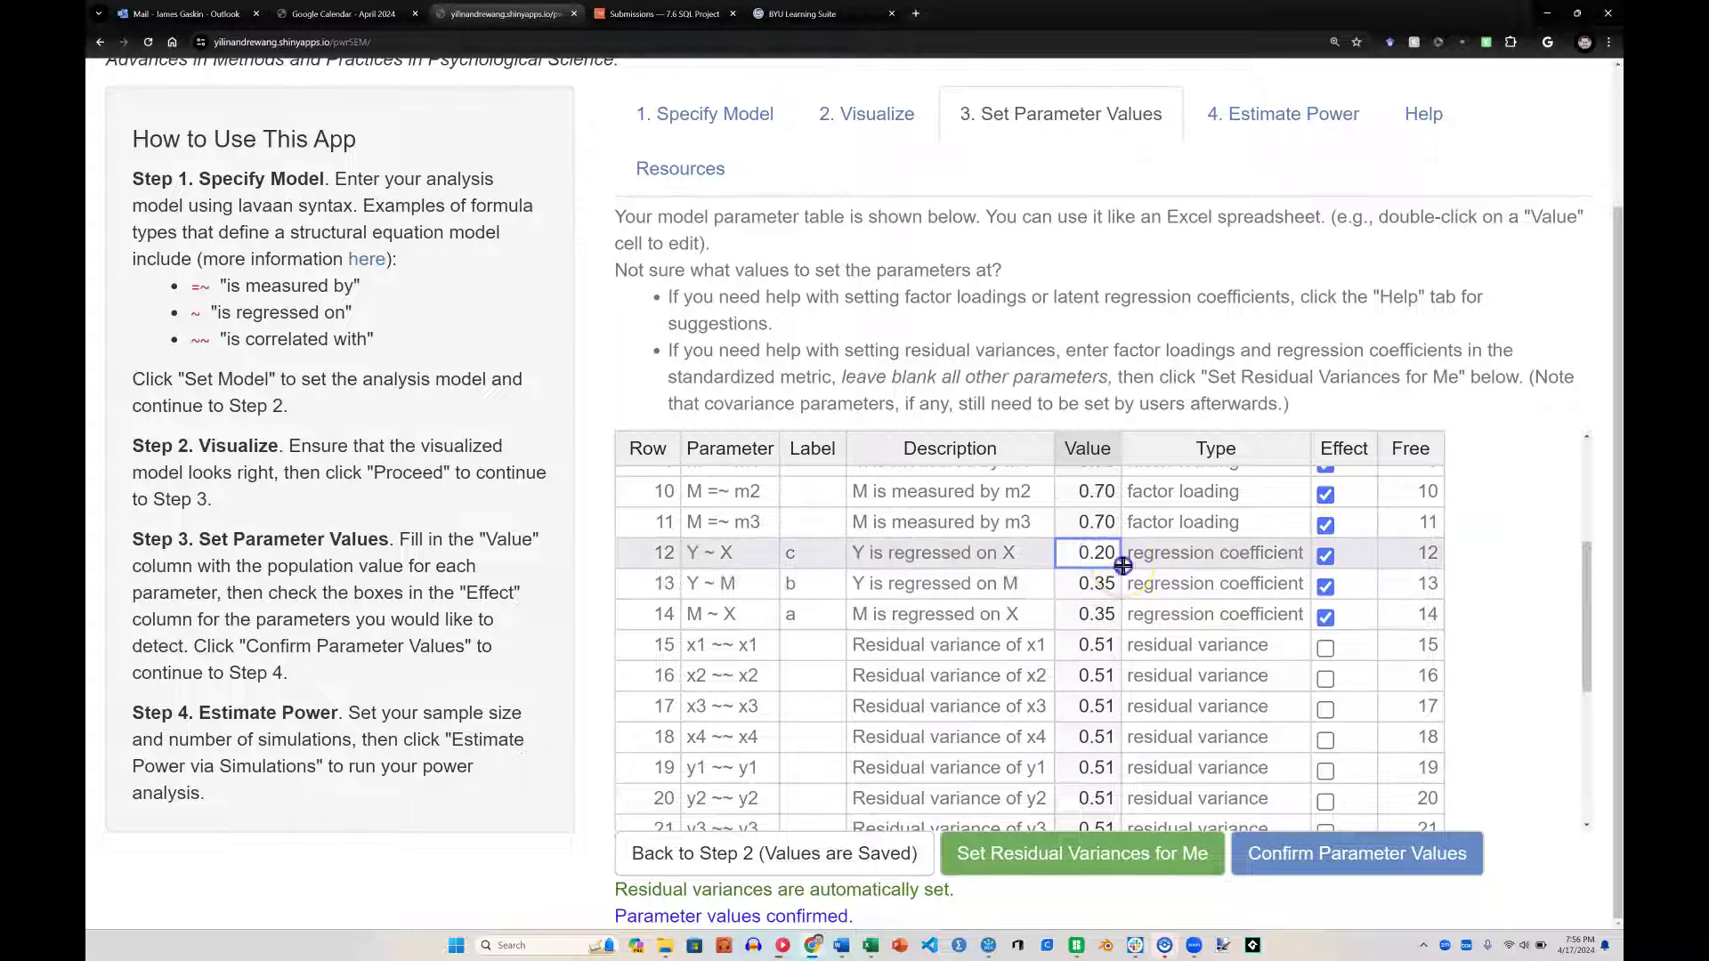
pyautogui.scroll(-1, 1124, 627)
# Set the value of the labelled parameter ab to 0.04 and confirm the parameter values.
pyautogui.scroll(-5, 1113, 712)
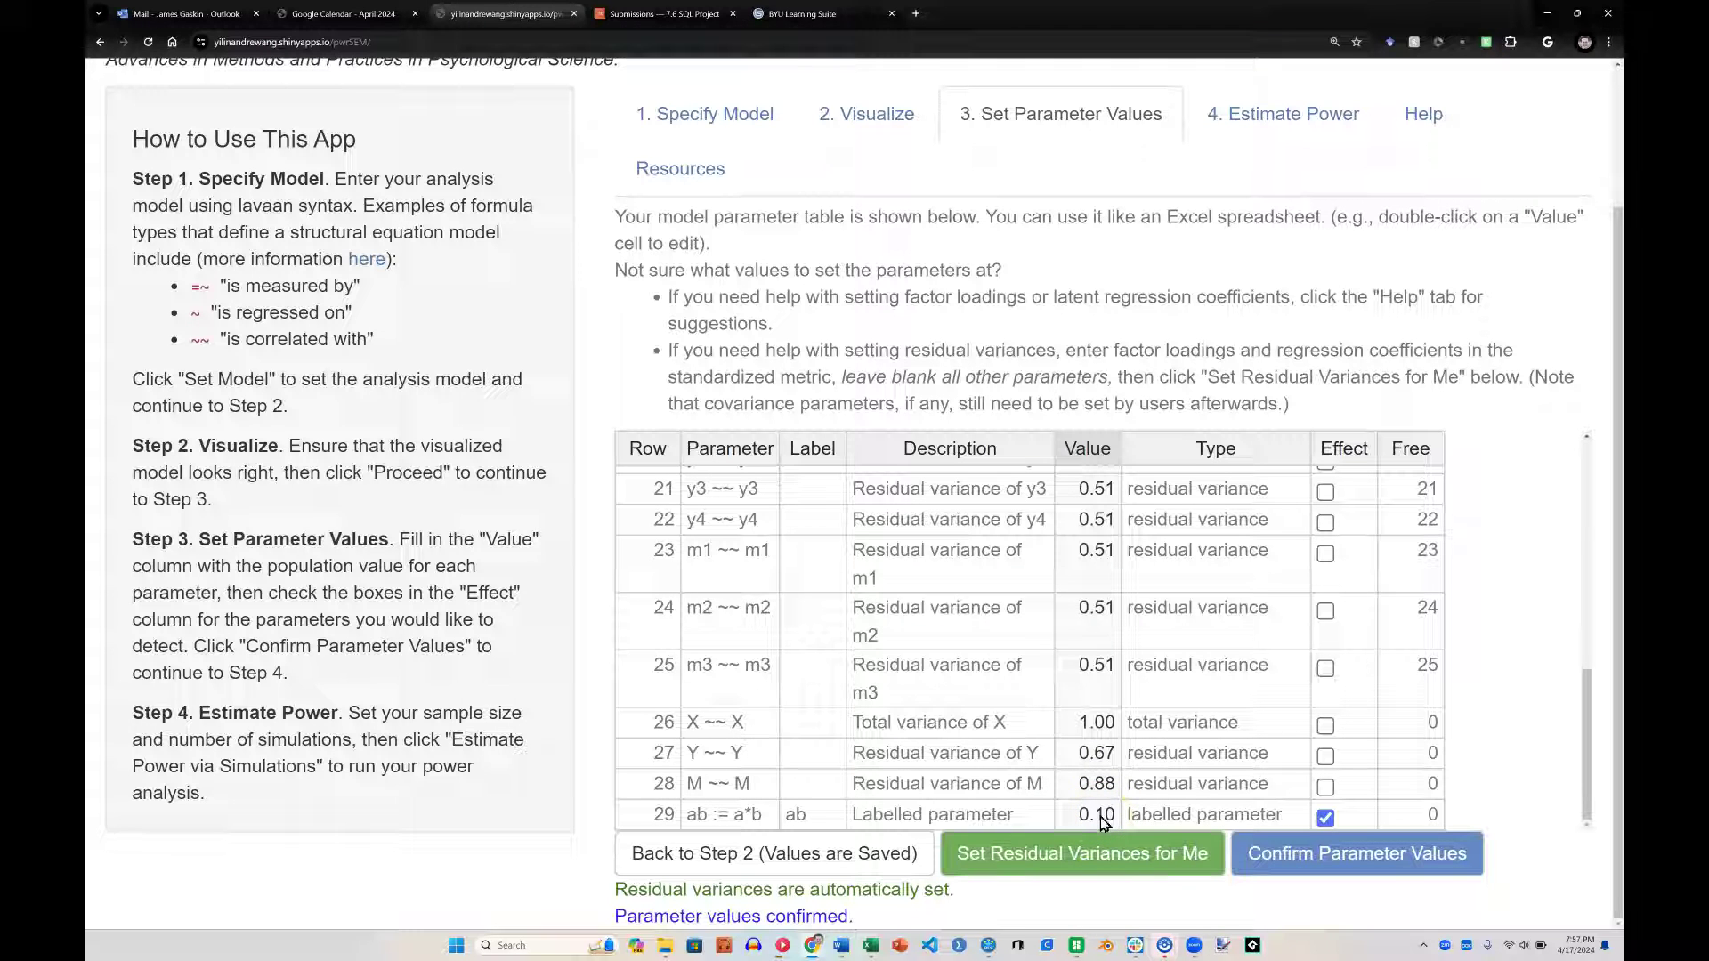
pyautogui.doubleClick(1101, 815)
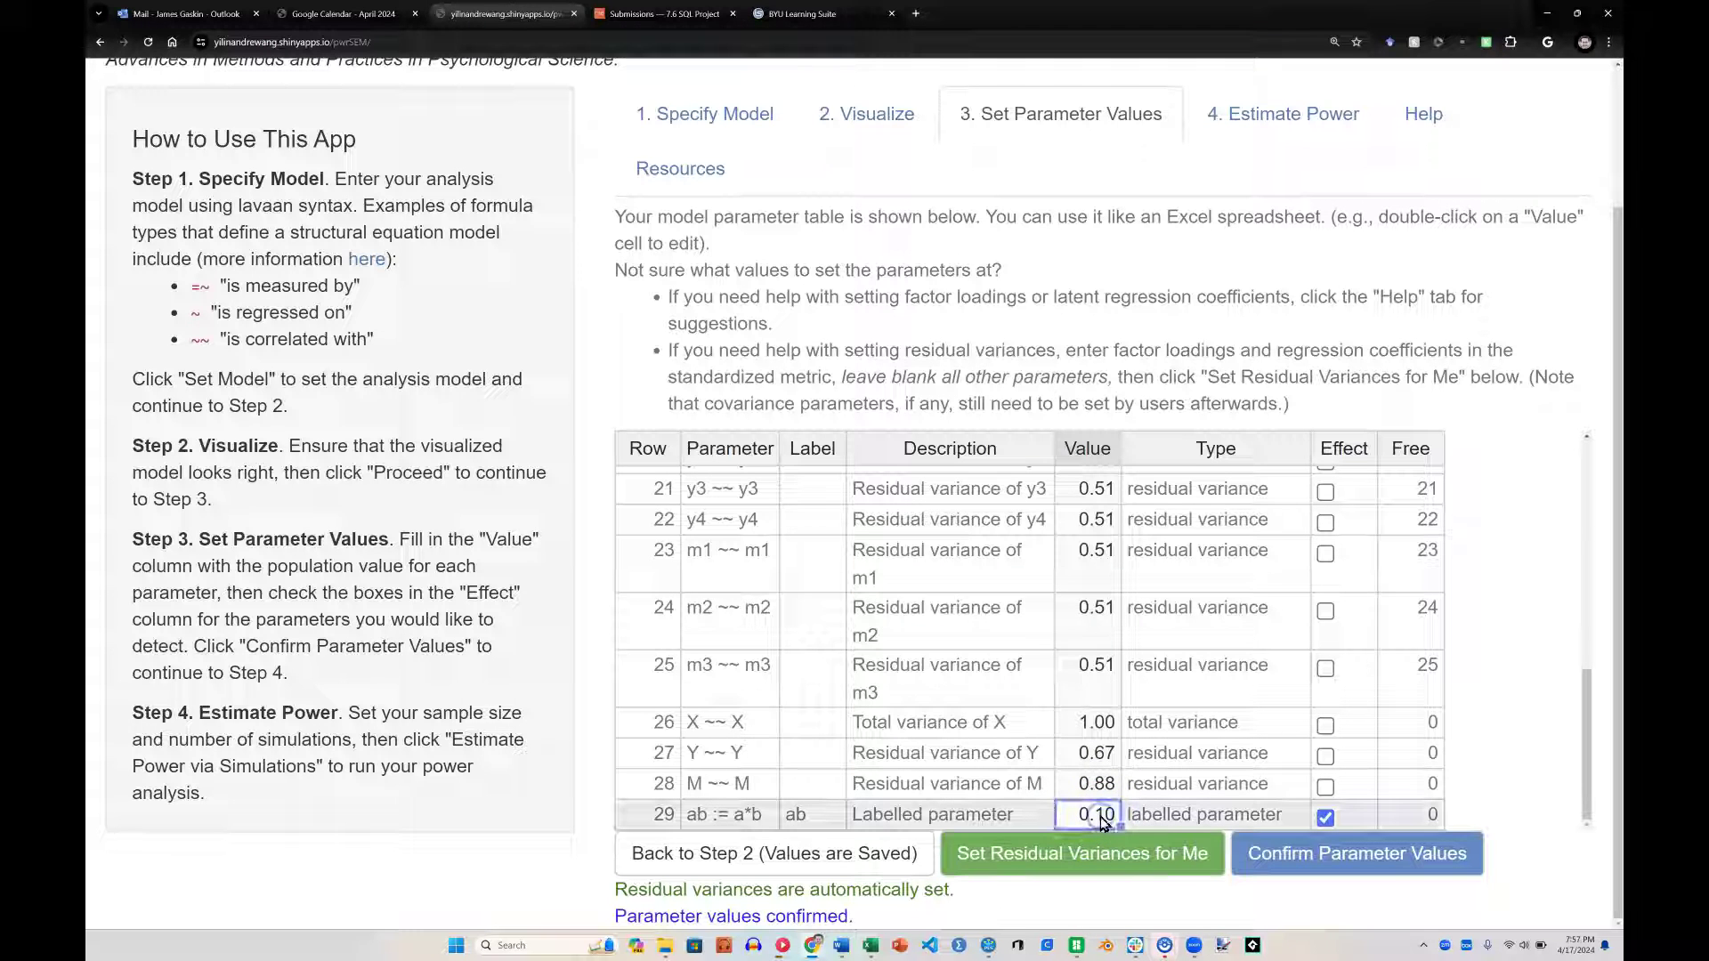
pyautogui.write('.04')
pyautogui.click(1348, 853)
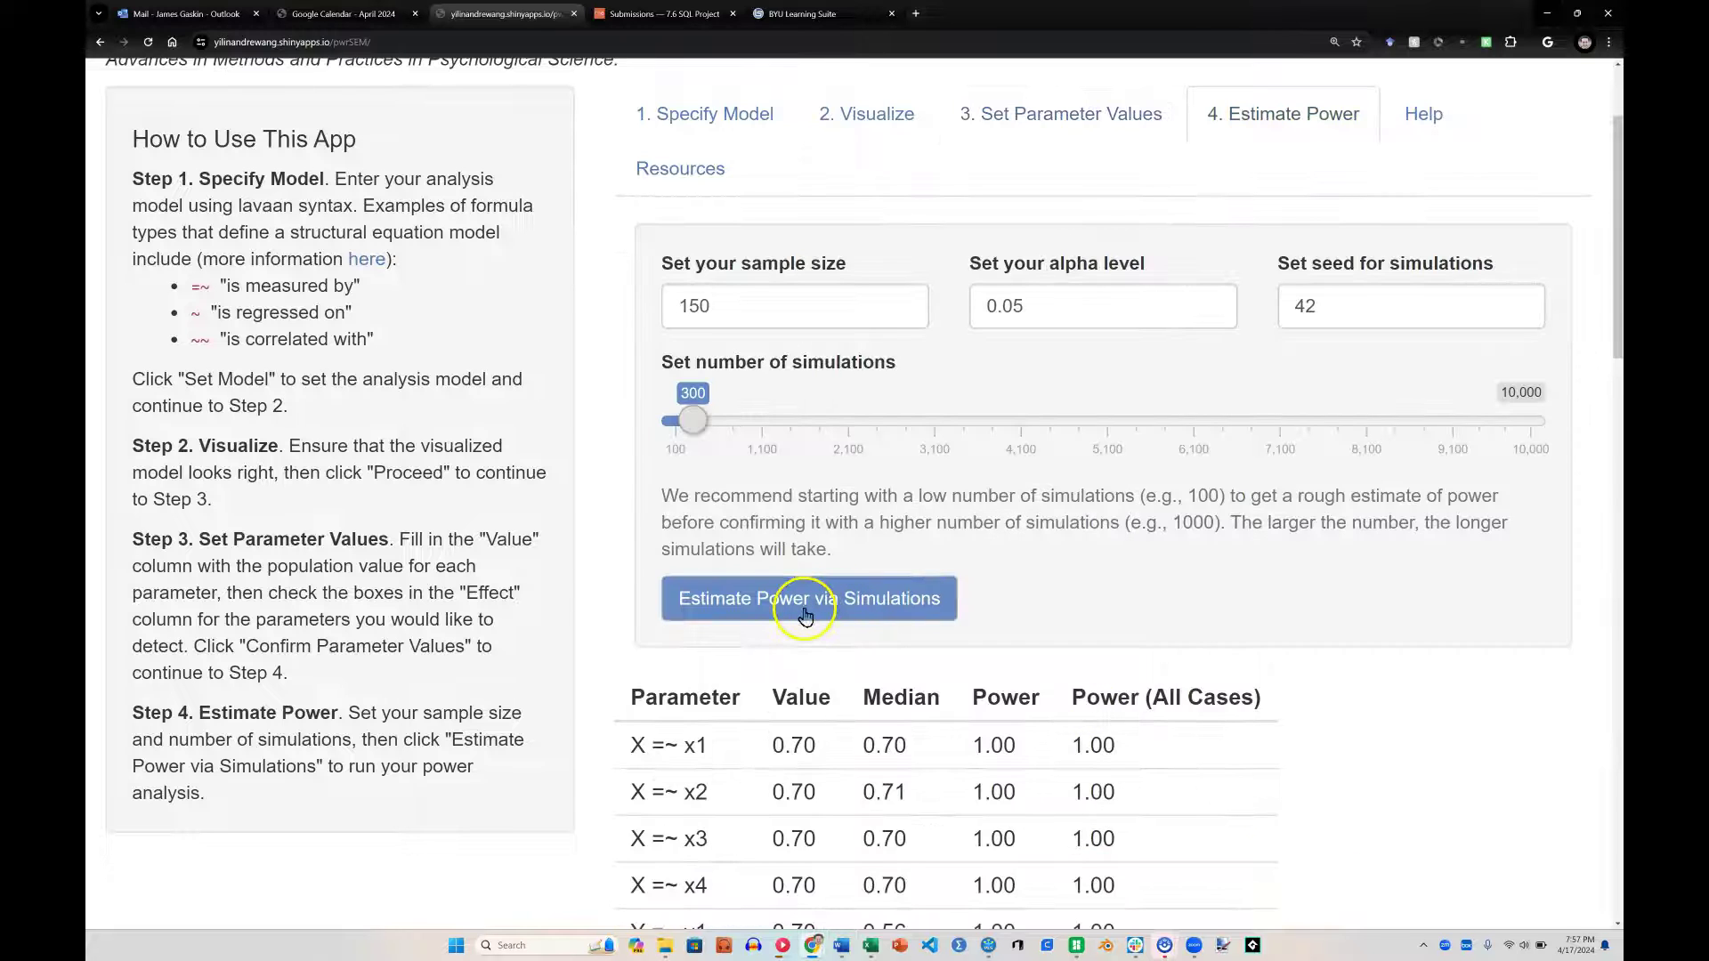
# Re-estimate power for the weaker effects with a sample size of 150 and 300 simulations, and examine the regression paths and indirect effect.
pyautogui.scroll(-7, 1270, 744)
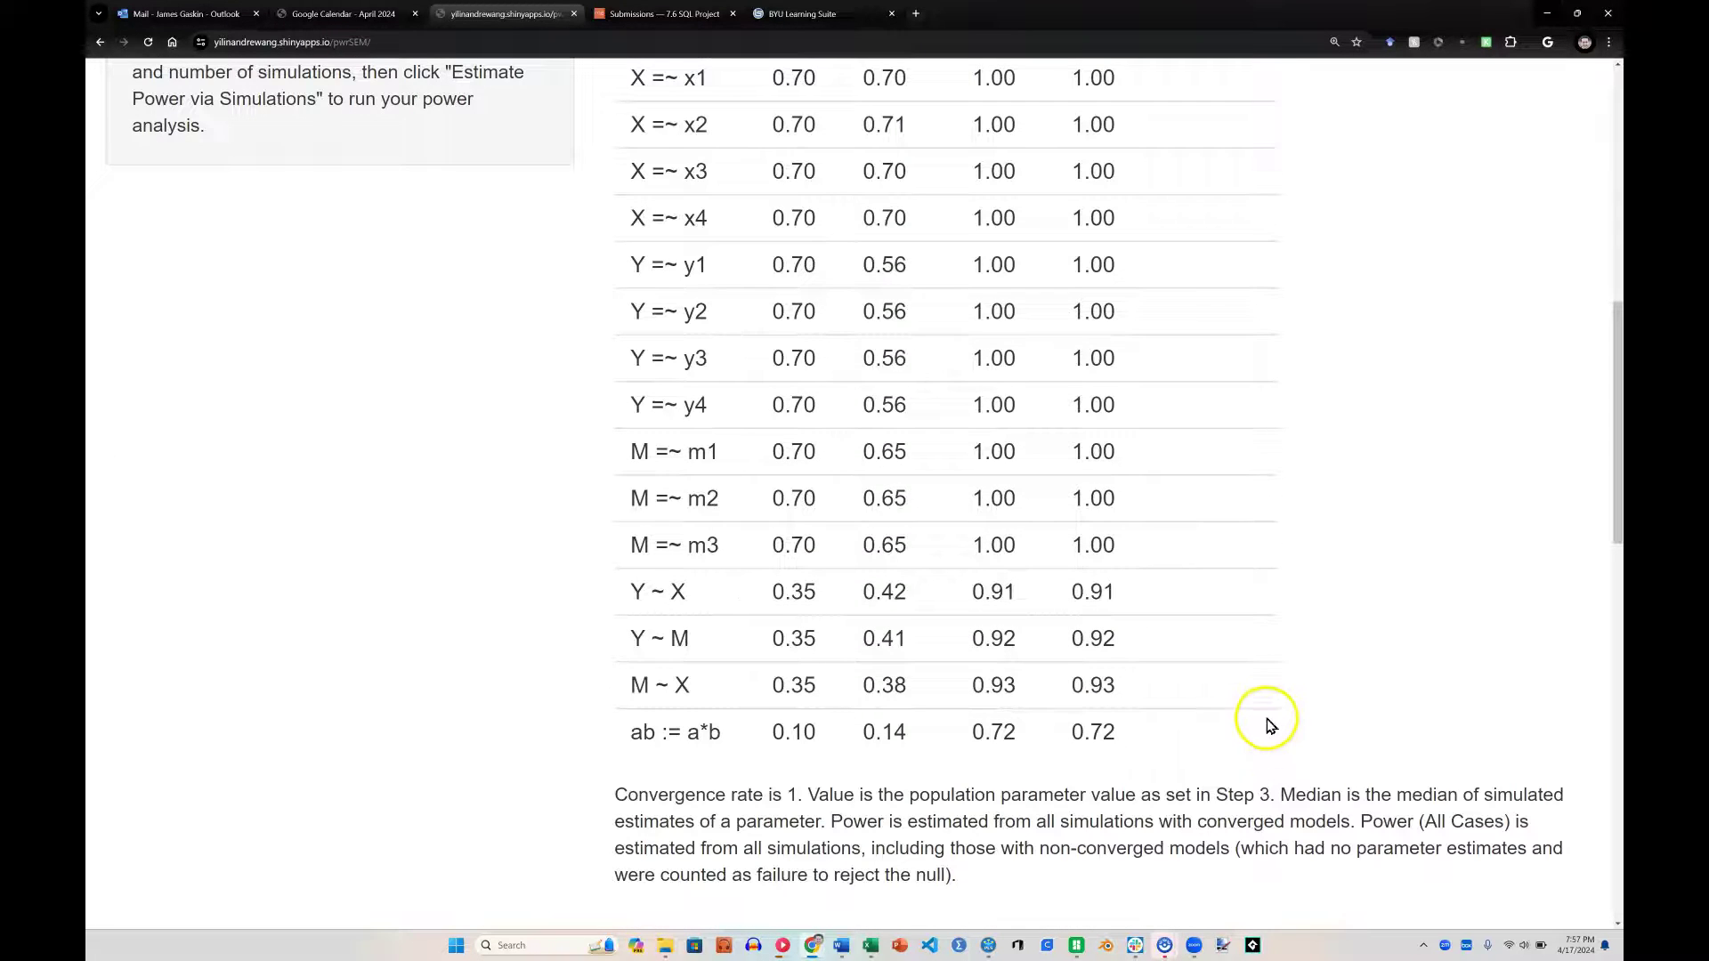
pyautogui.scroll(5, 1270, 686)
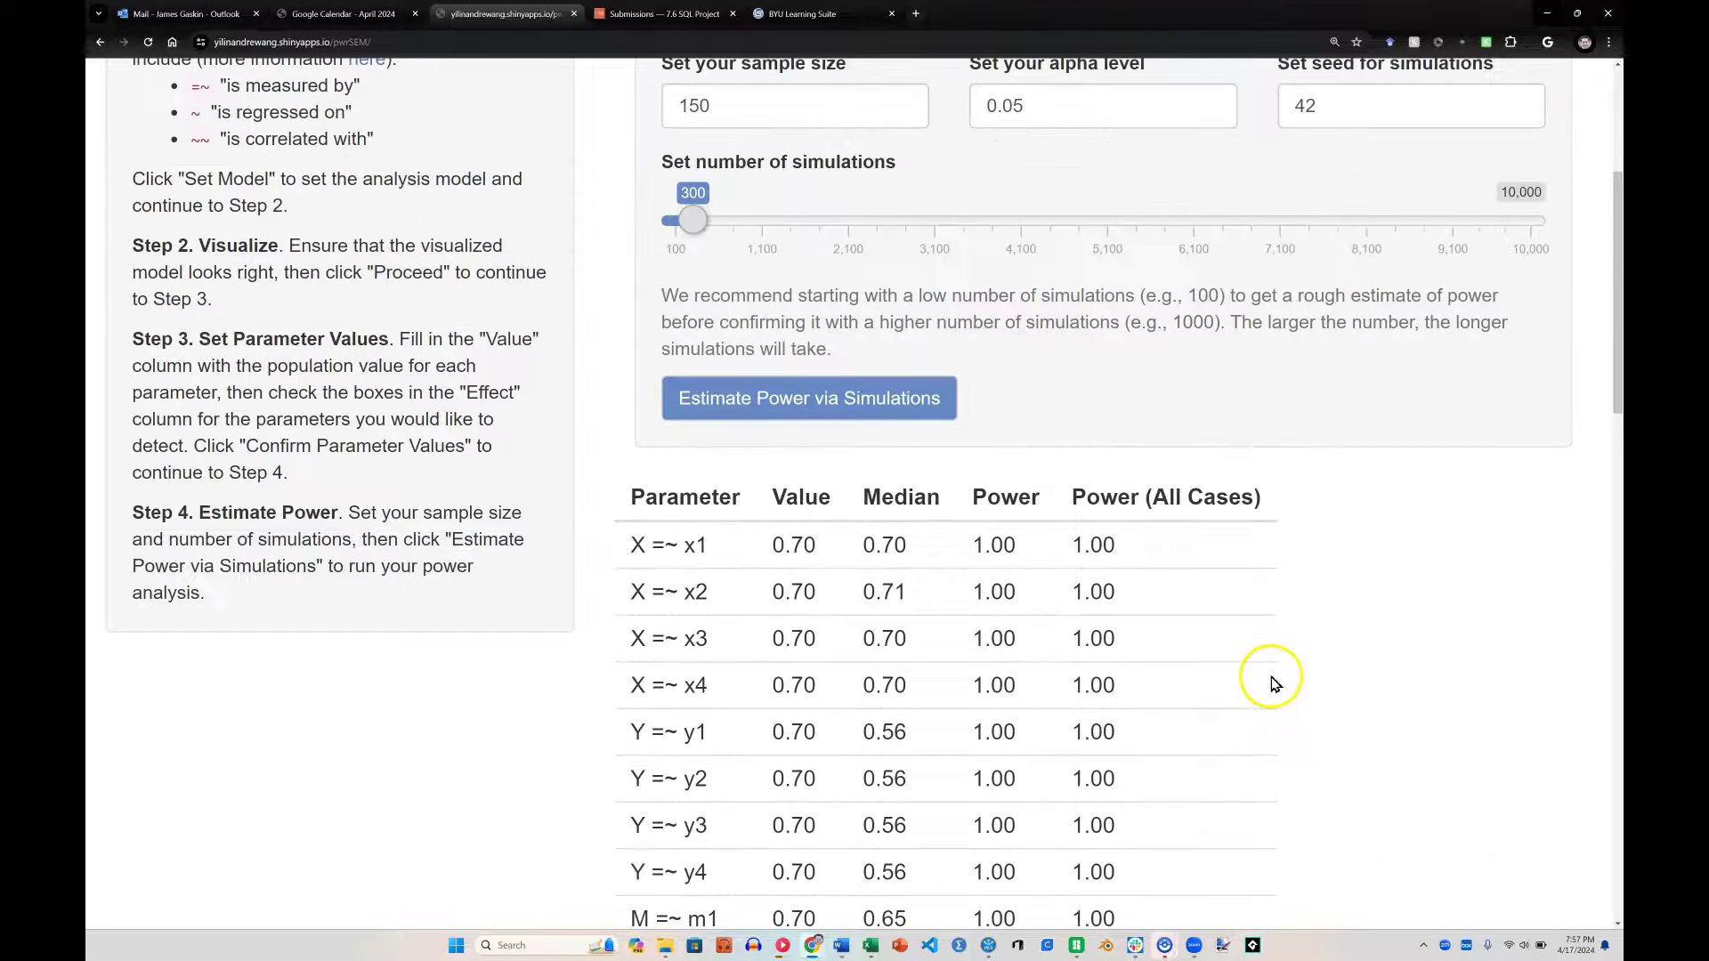
pyautogui.click(833, 410)
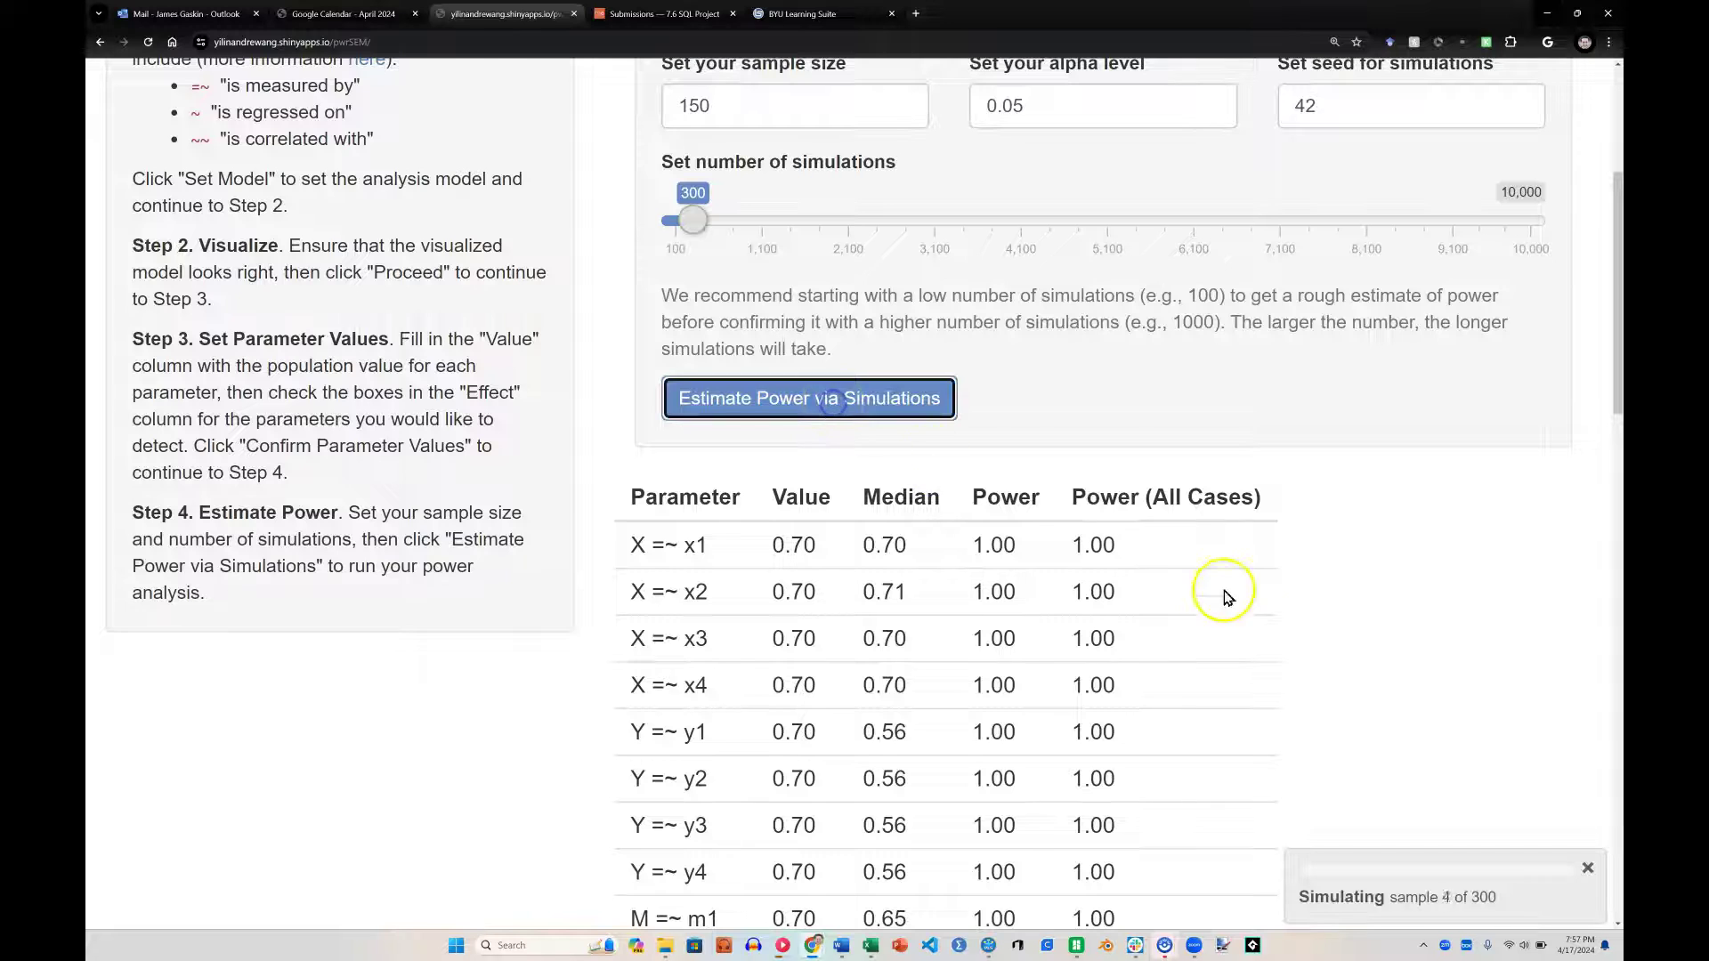
pyautogui.scroll(-4, 1246, 605)
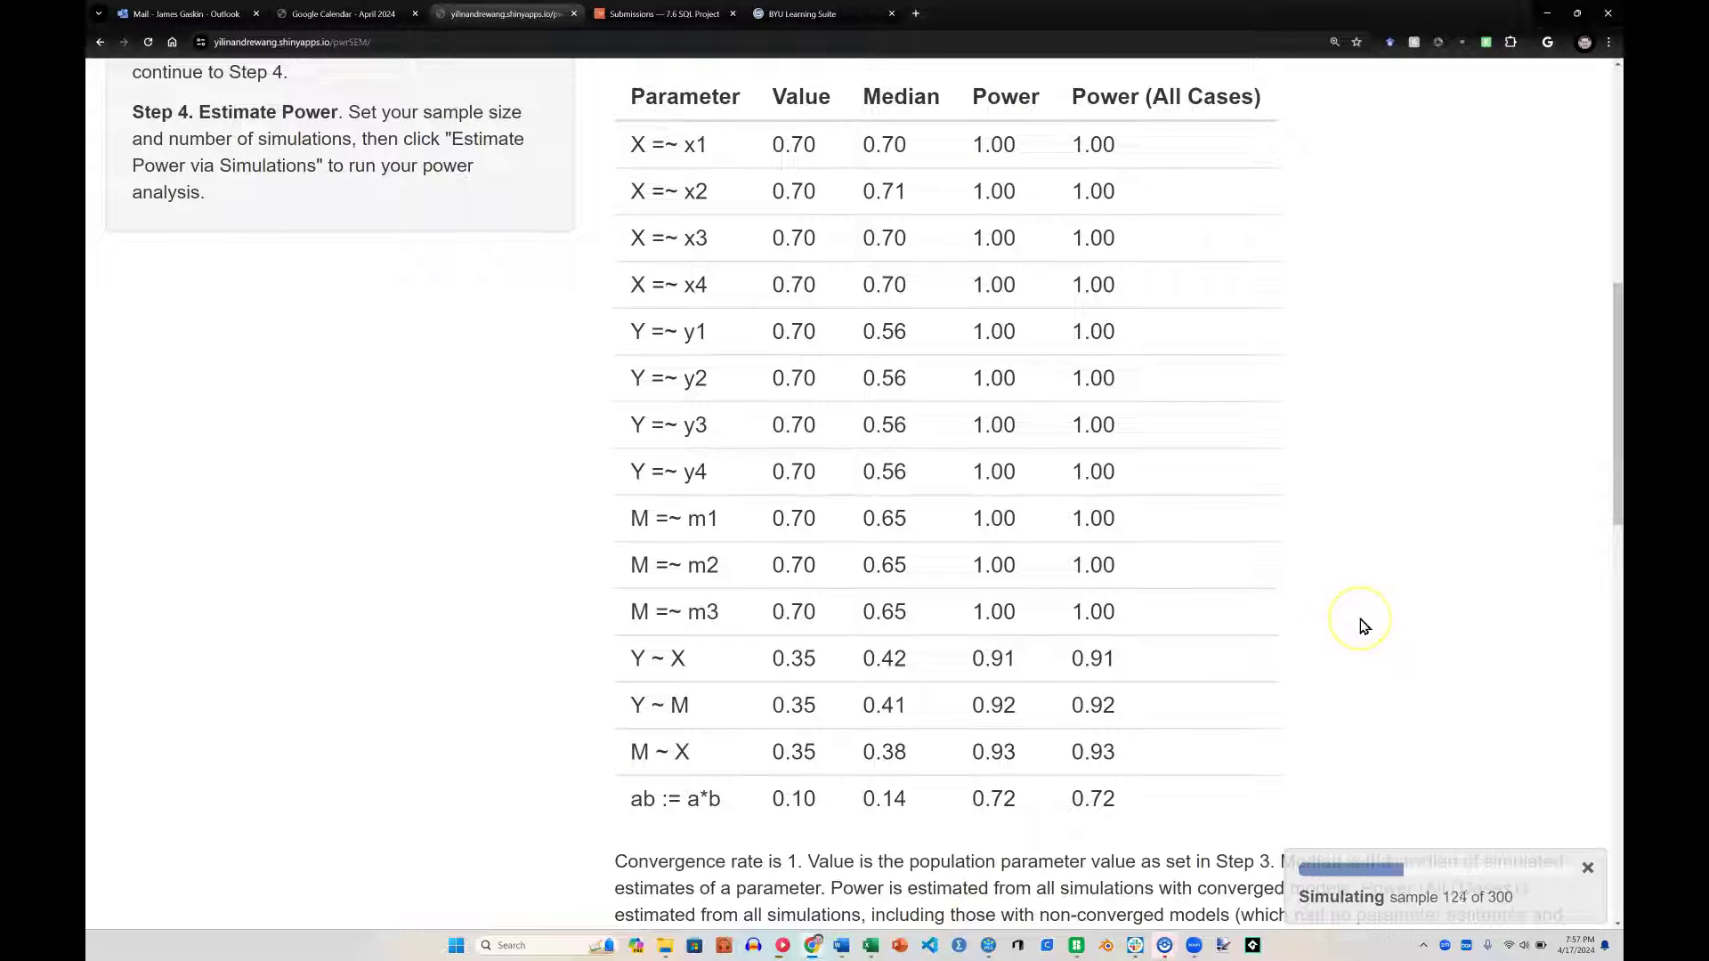
pyautogui.click(1298, 648)
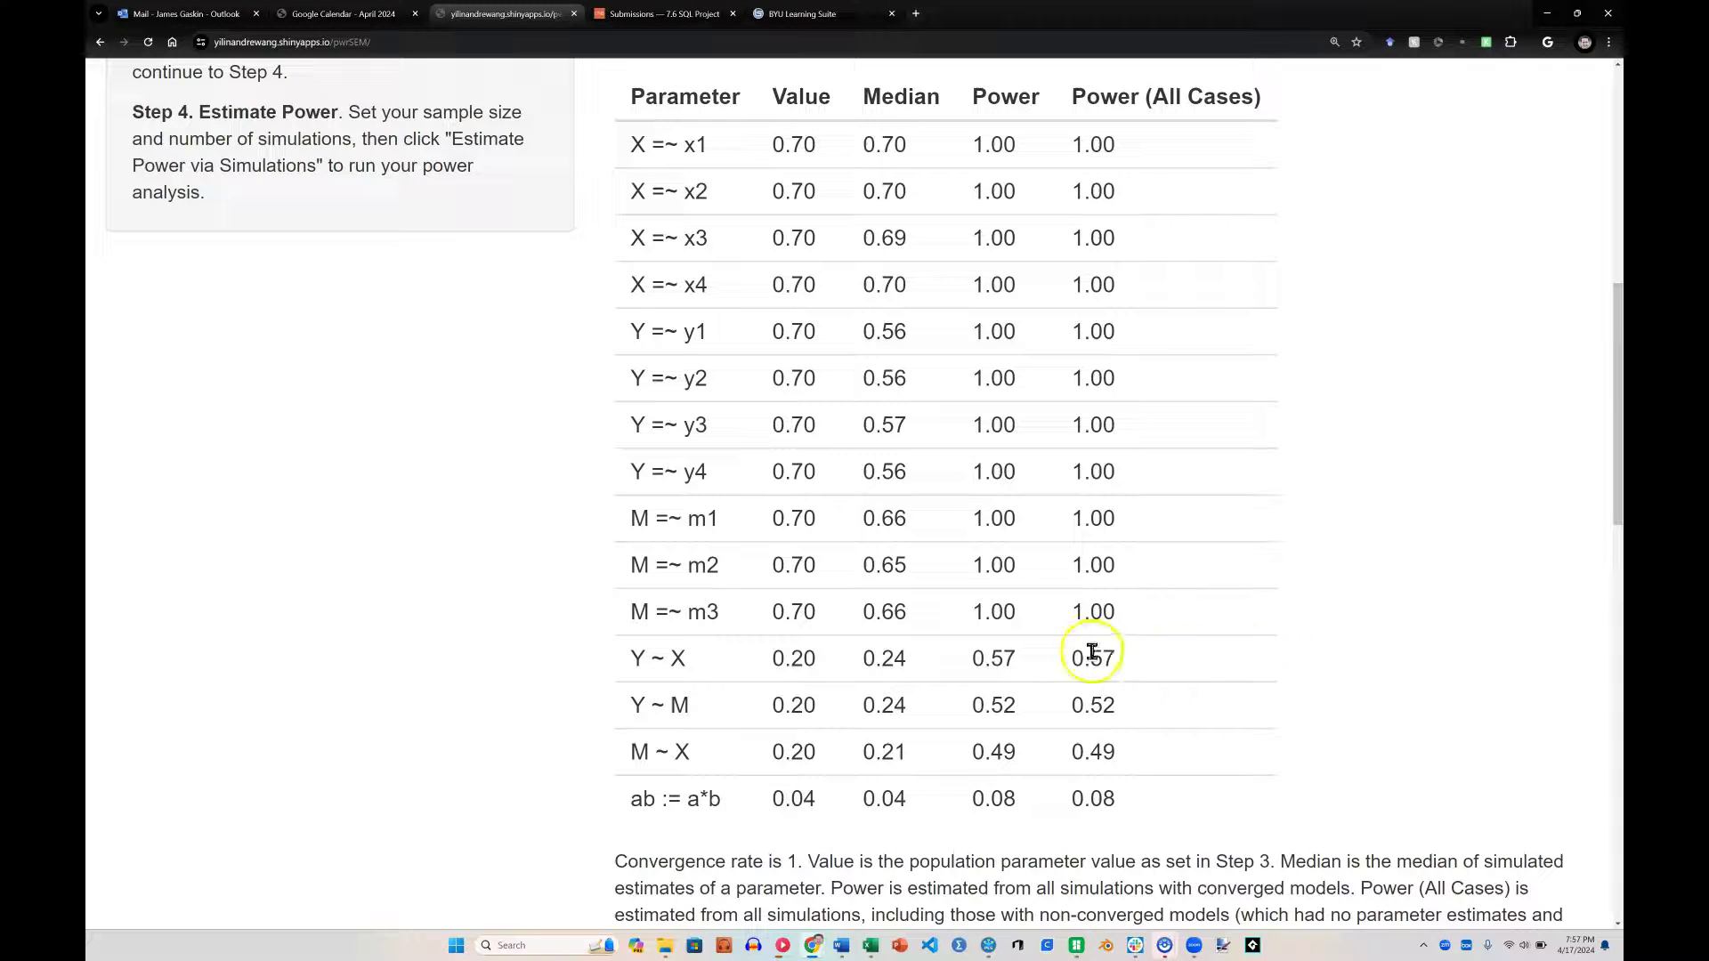
pyautogui.moveTo(1084, 659); pyautogui.dragTo(1117, 758)
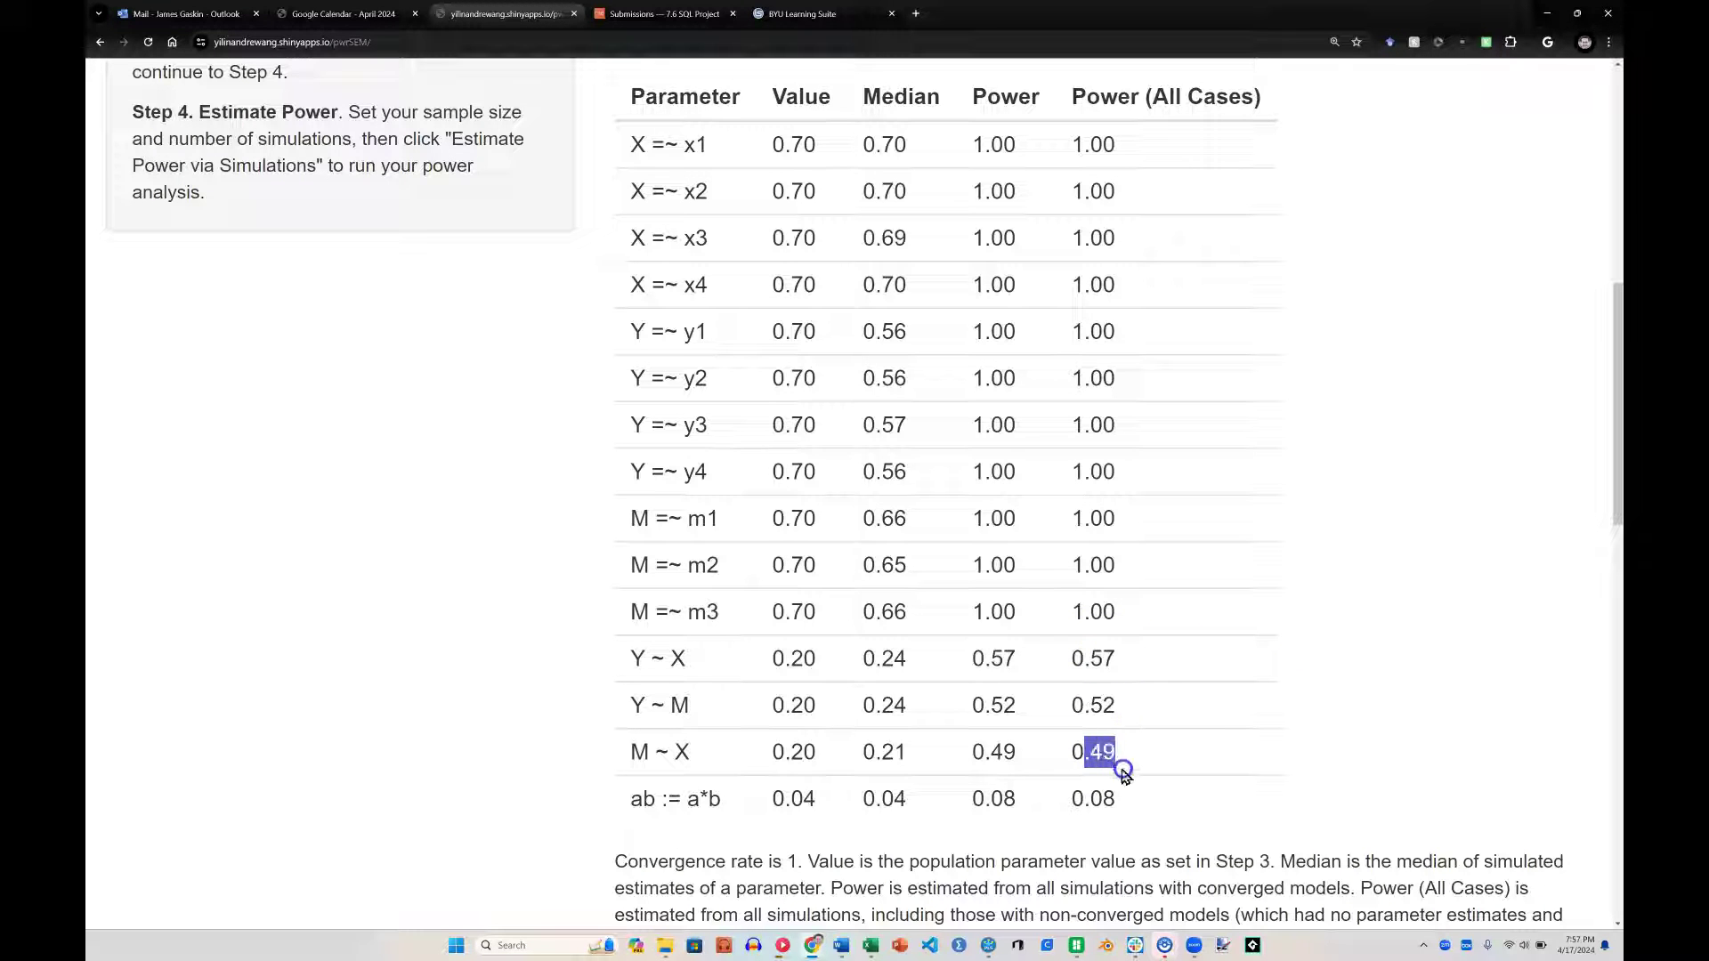
pyautogui.click(1287, 735)
pyautogui.scroll(9, 1290, 723)
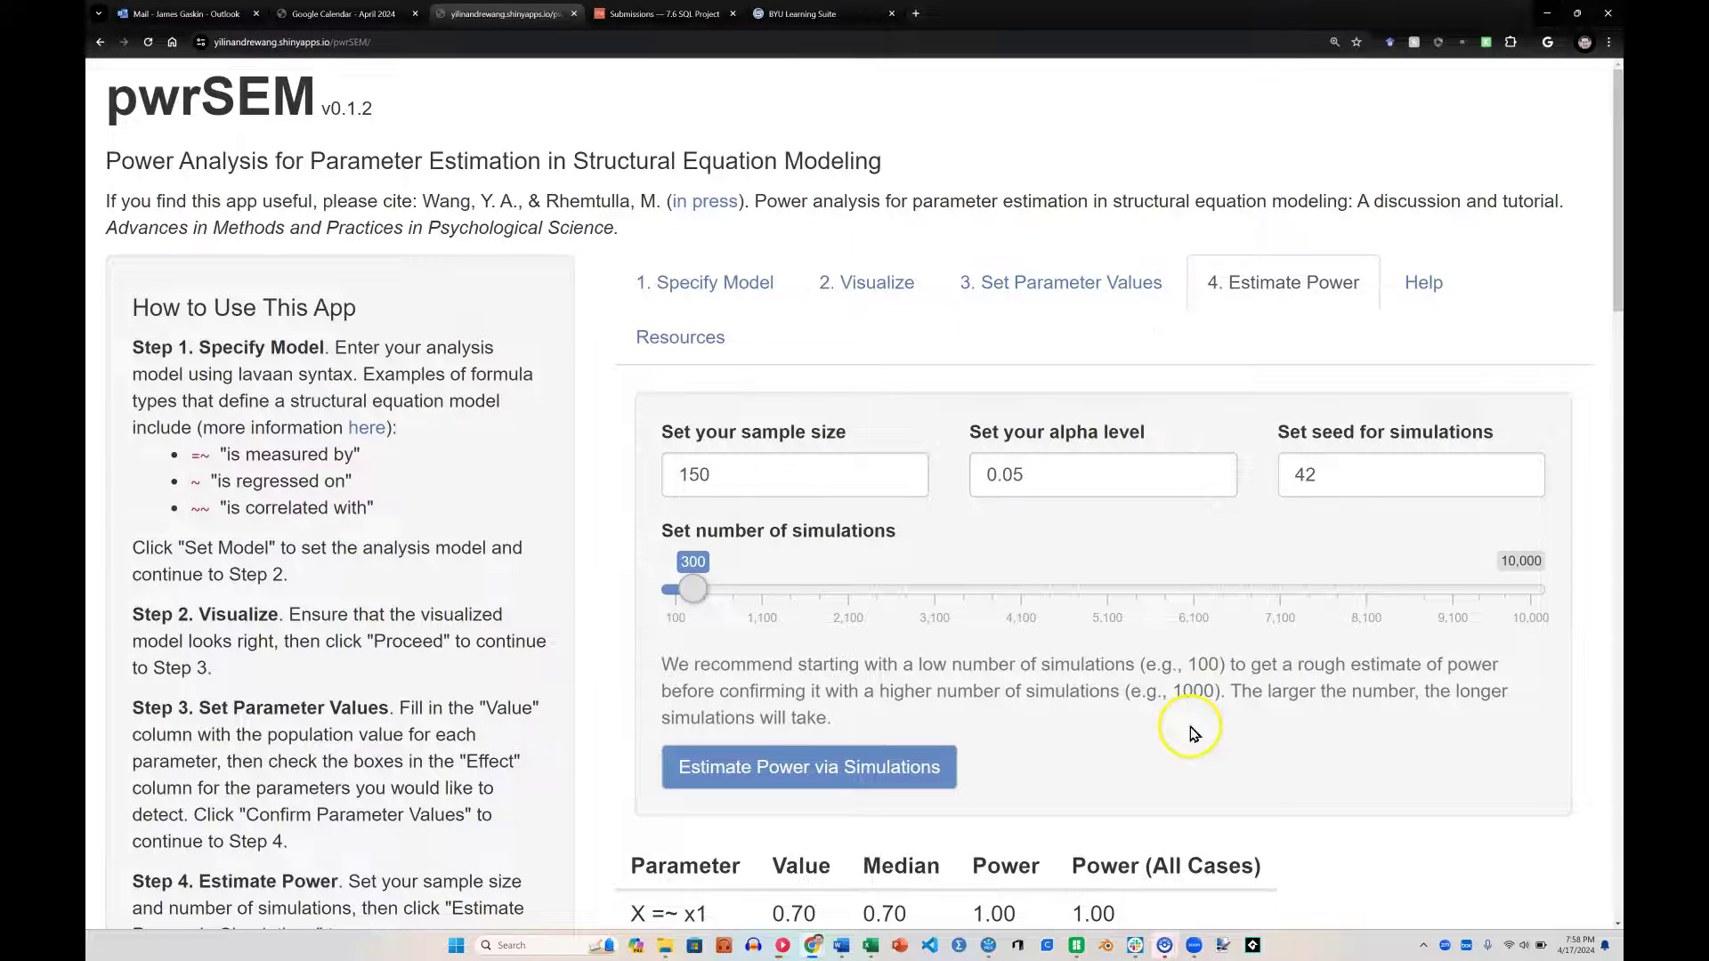
pyautogui.scroll(-8, 1193, 734)
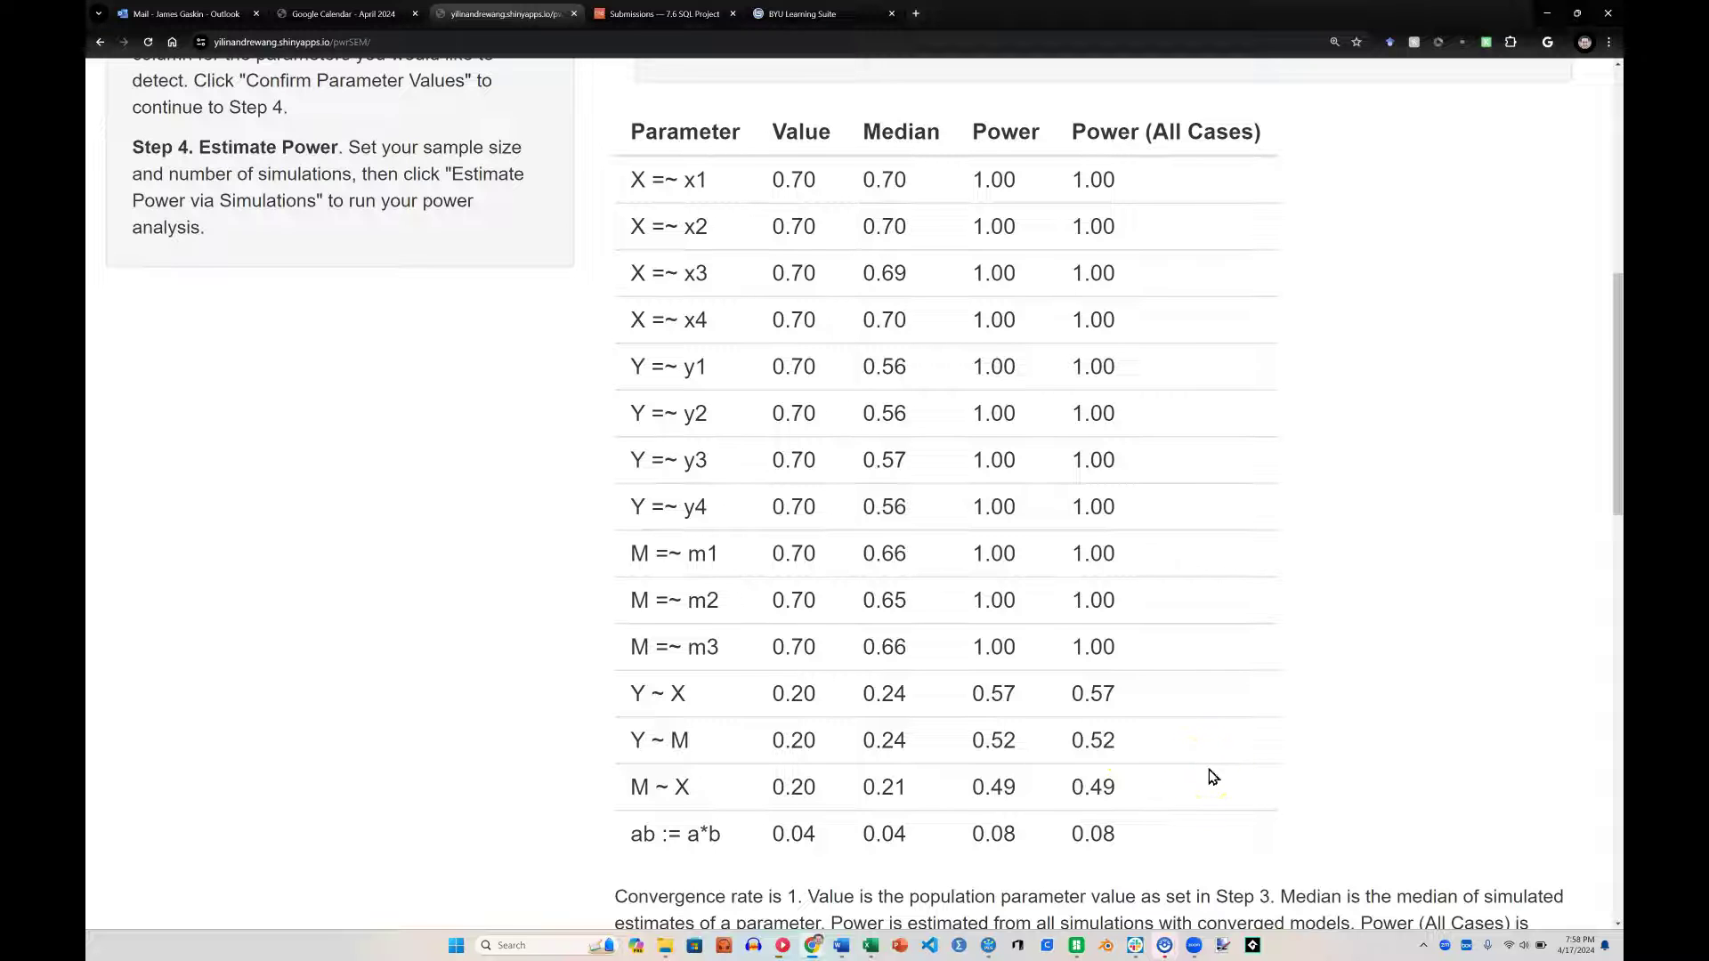
pyautogui.scroll(-1, 1354, 725)
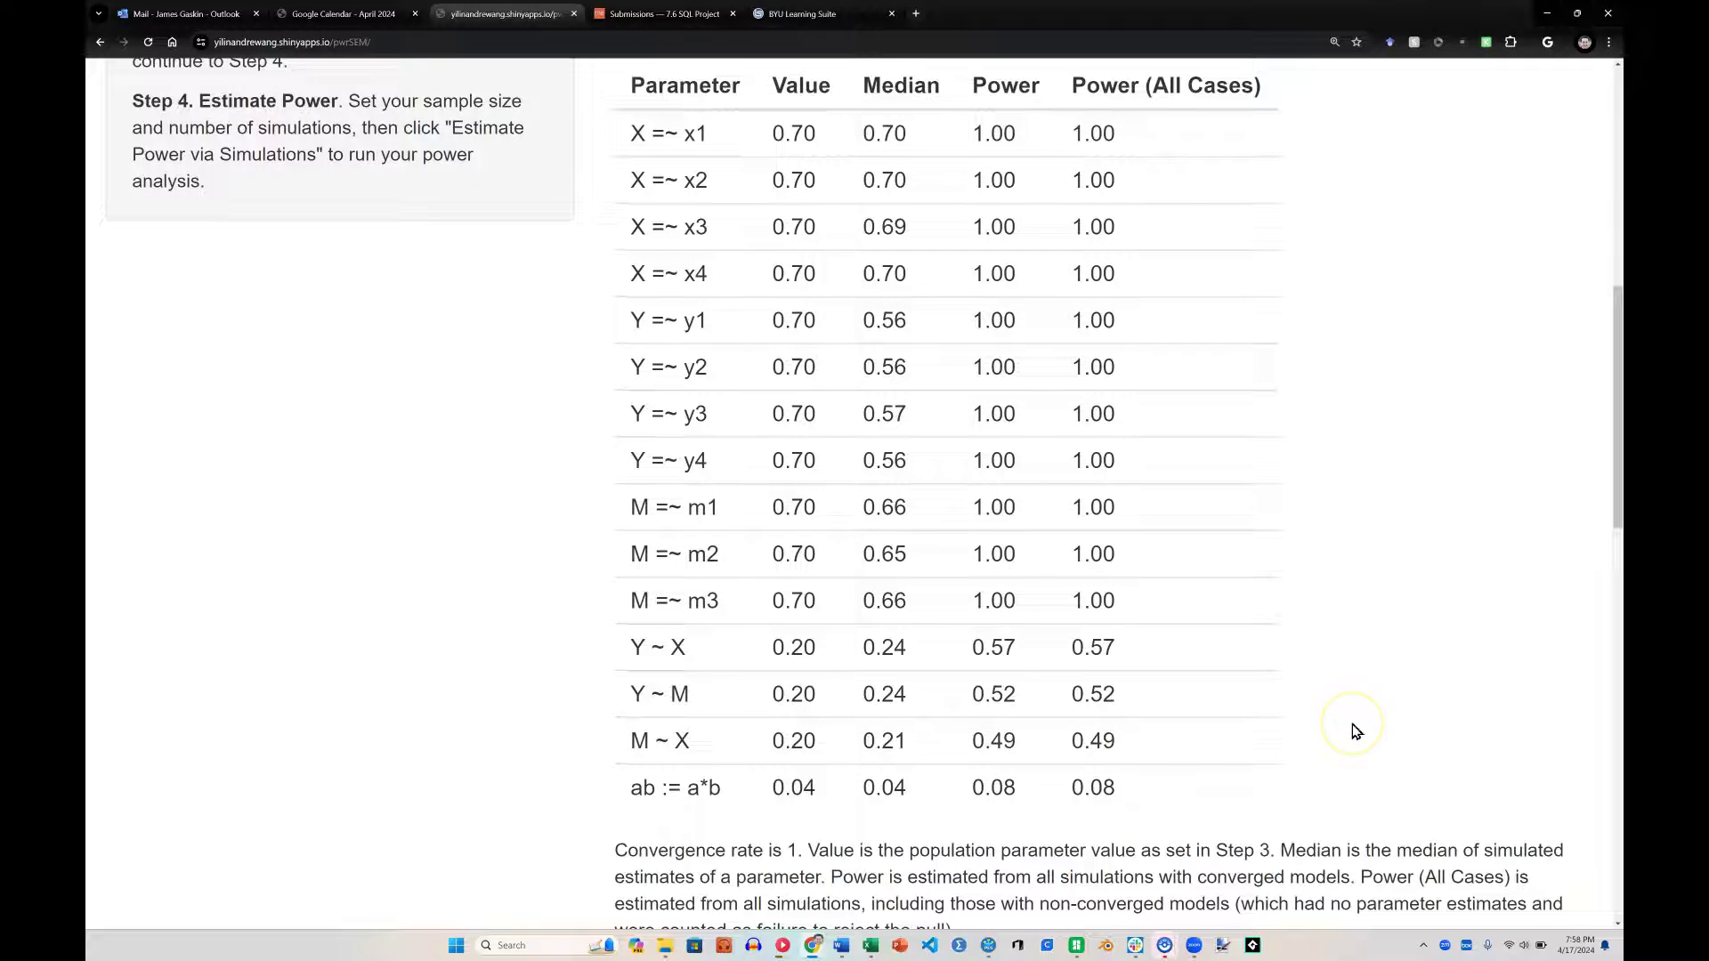